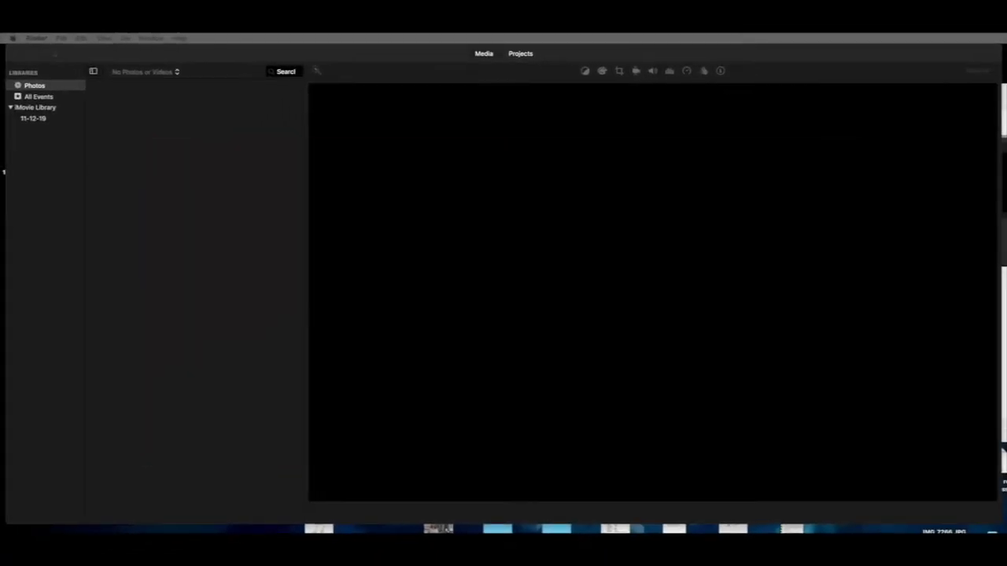
pyautogui.click(399, 61)
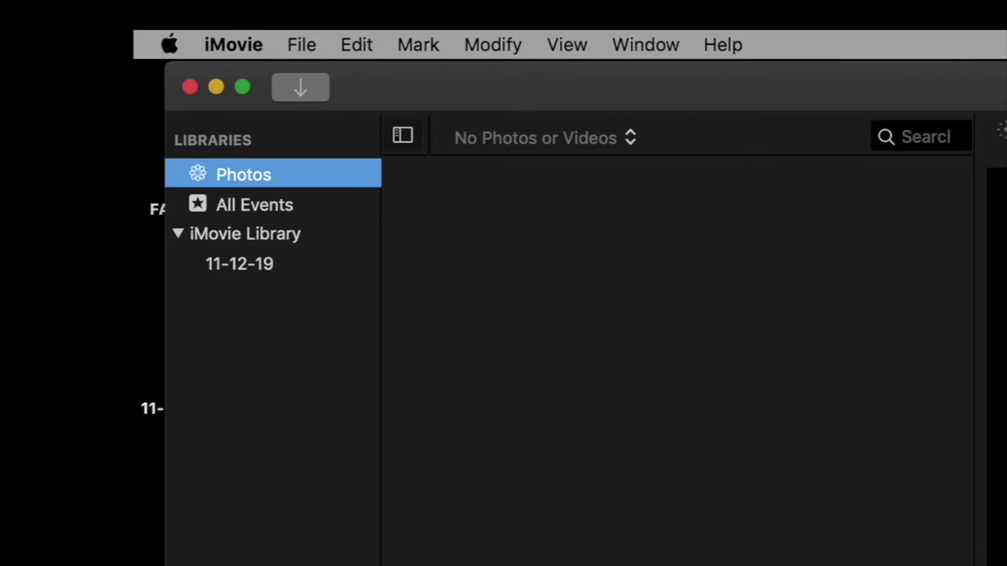
pyautogui.click(695, 374)
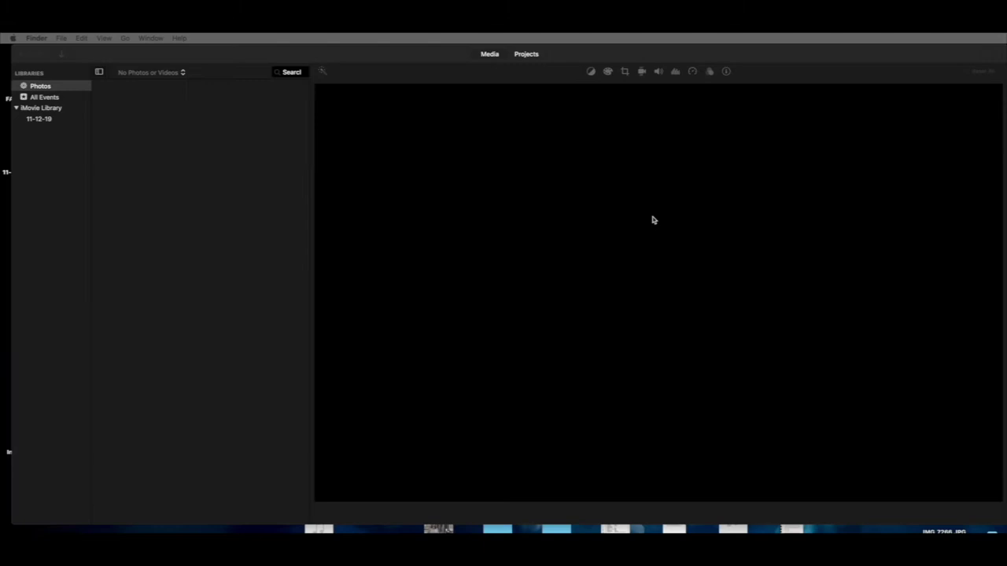
pyautogui.click(215, 61)
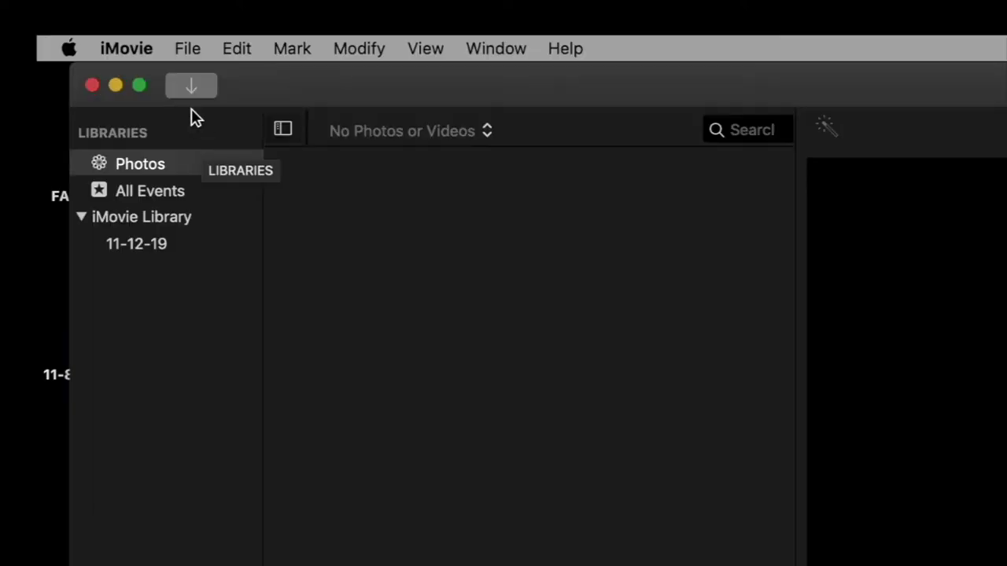
# Create a new iMovie library named "tutorial video" on the pipin drive.
pyautogui.click(62, 38)
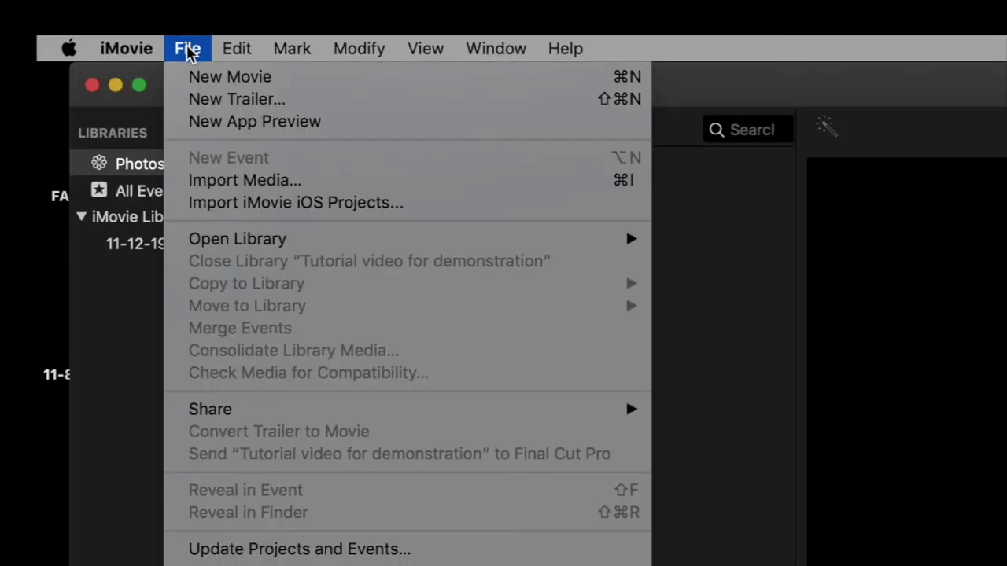
pyautogui.moveTo(203, 241)
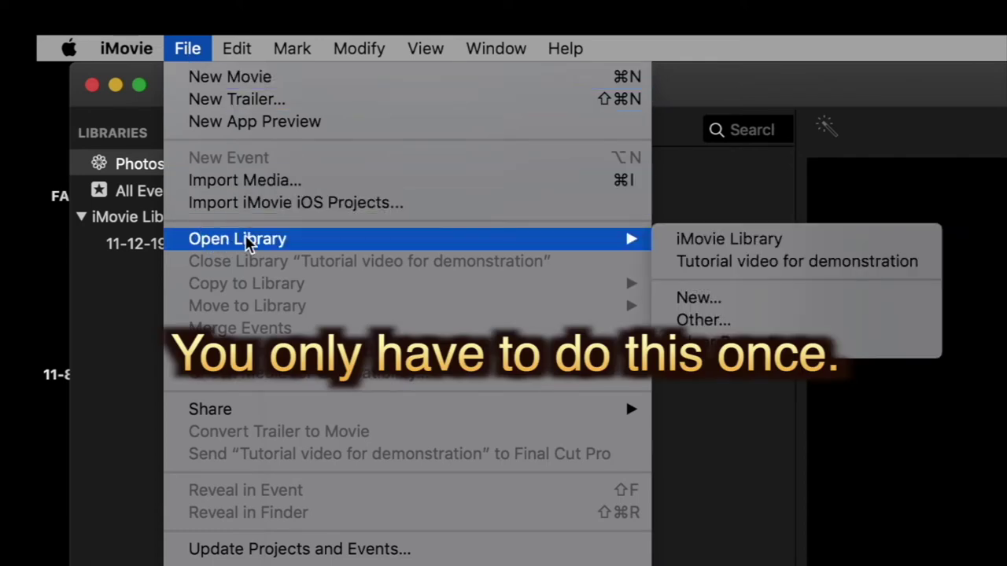
pyautogui.click(696, 299)
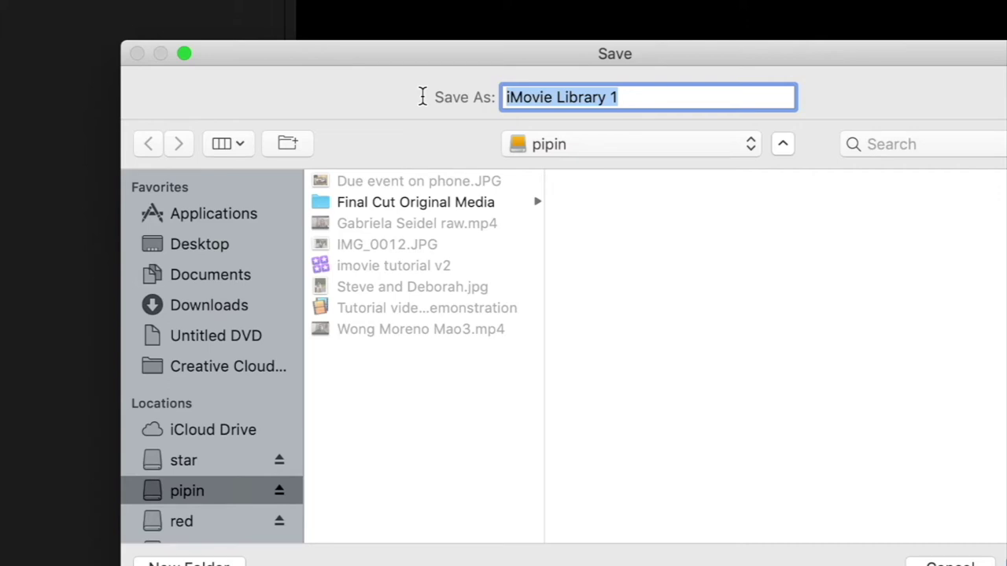
pyautogui.write('tutorial')
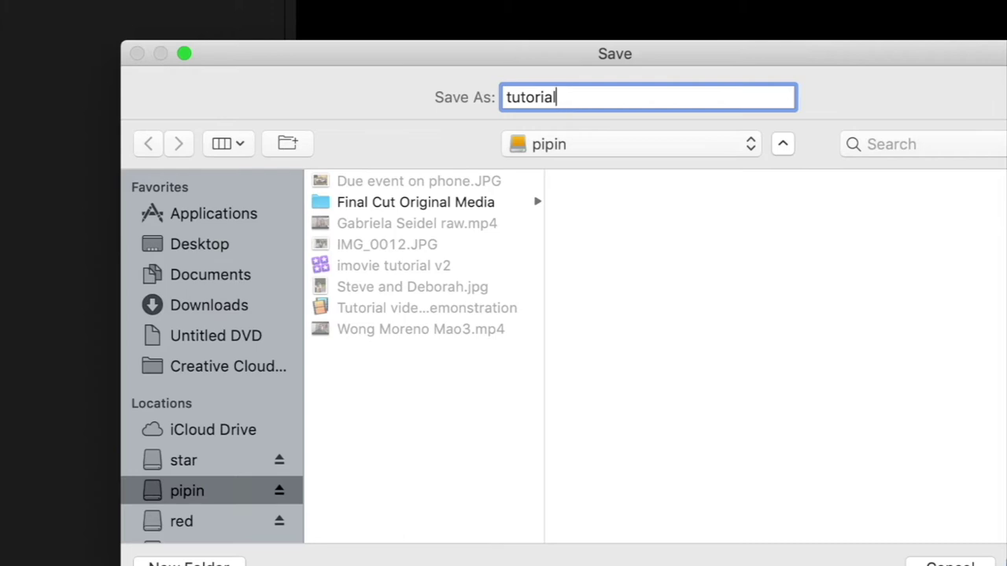
pyautogui.write('video')
pyautogui.press('Return')
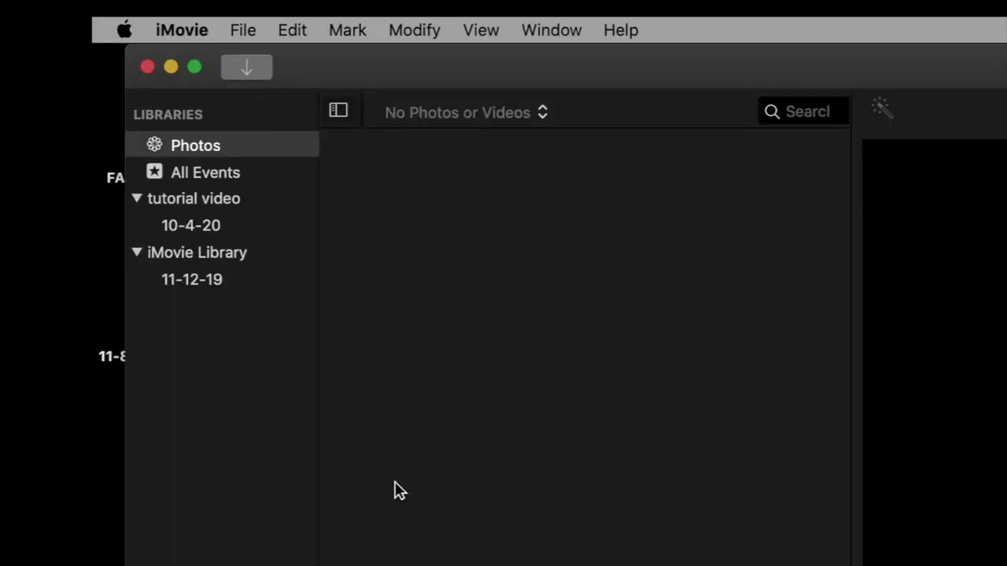
# Close the default library called "iMovie Library".
pyautogui.click(260, 268)
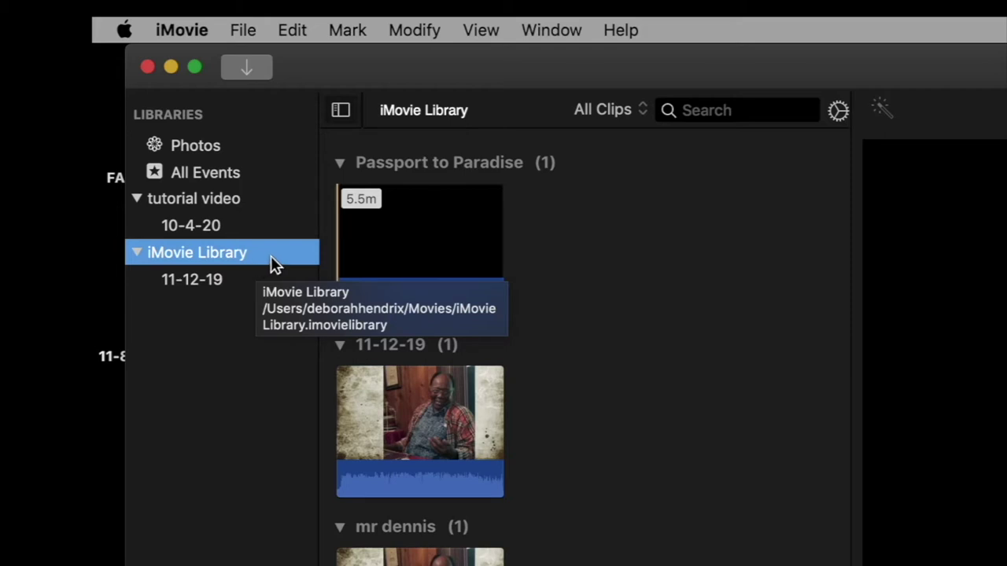
pyautogui.click(240, 33)
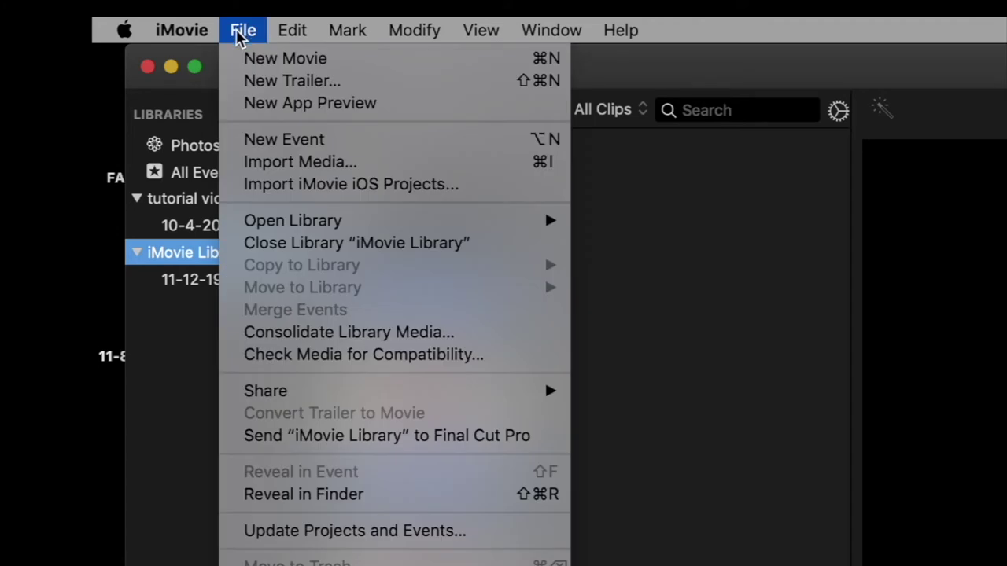
pyautogui.click(281, 242)
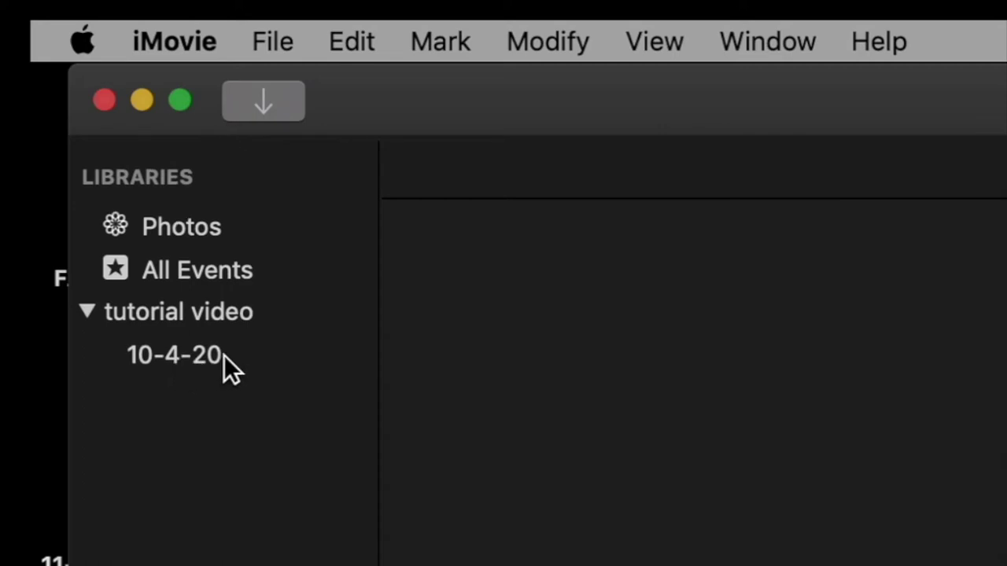
# Rename the 10-4-20 event in the tutorial video library as "video".
pyautogui.click(177, 353)
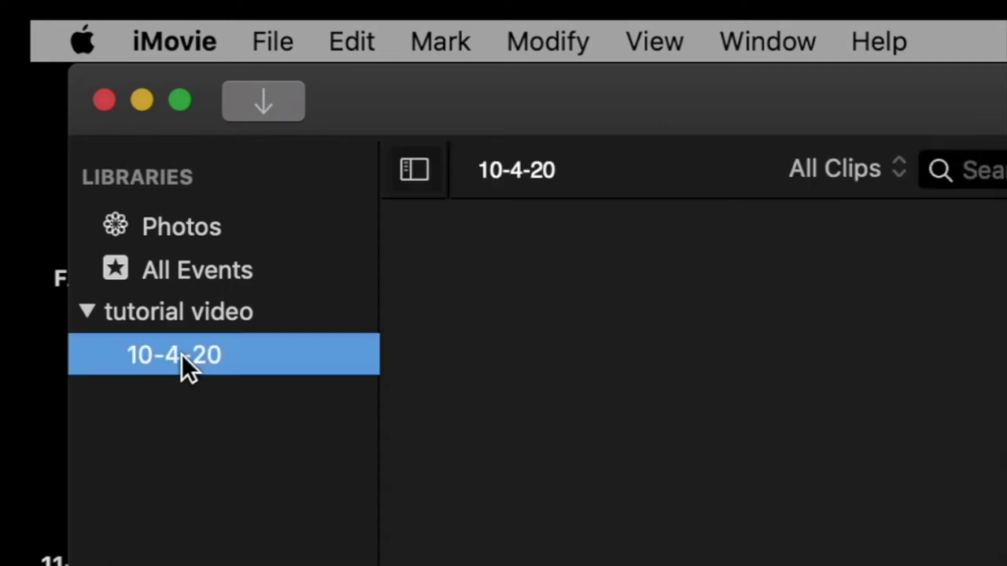
pyautogui.click(225, 356)
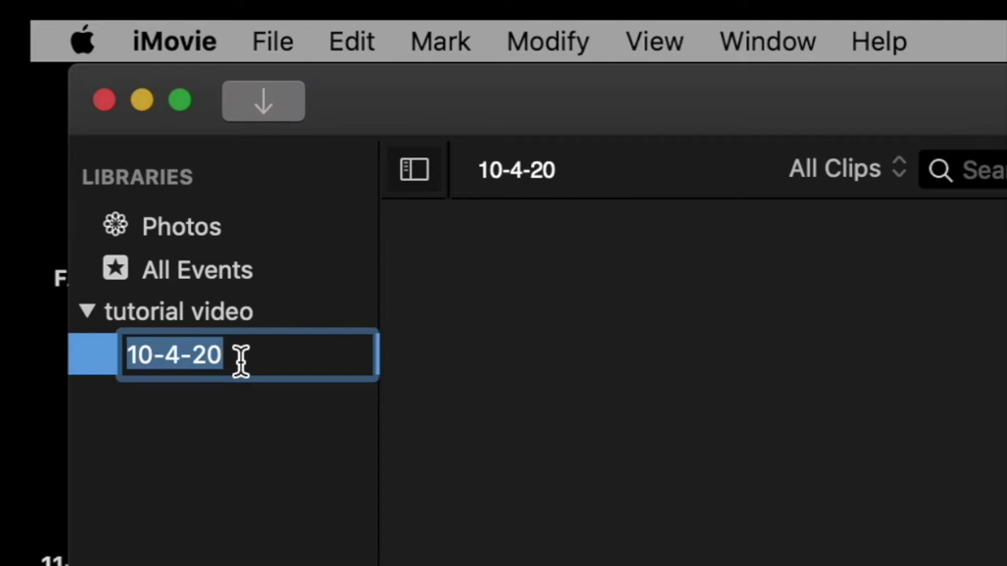
pyautogui.write('video')
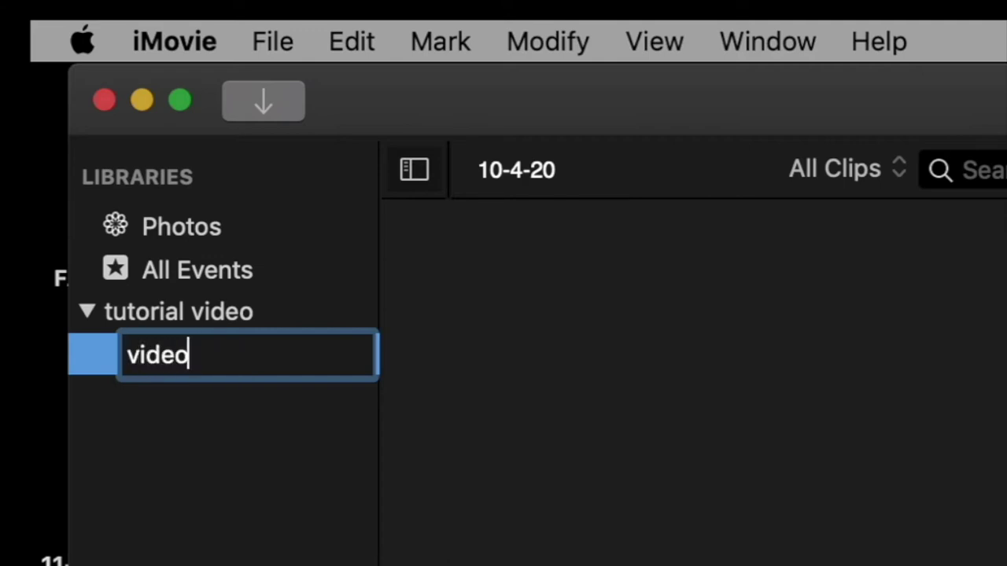
pyautogui.press('Return')
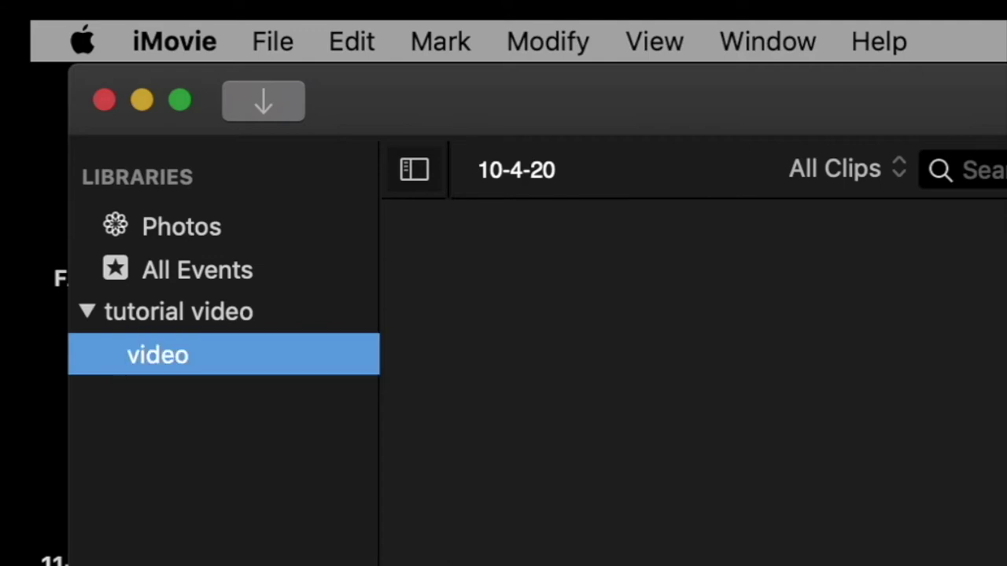
# Create a second event in the tutorial video library and name it "stills".
pyautogui.click(280, 43)
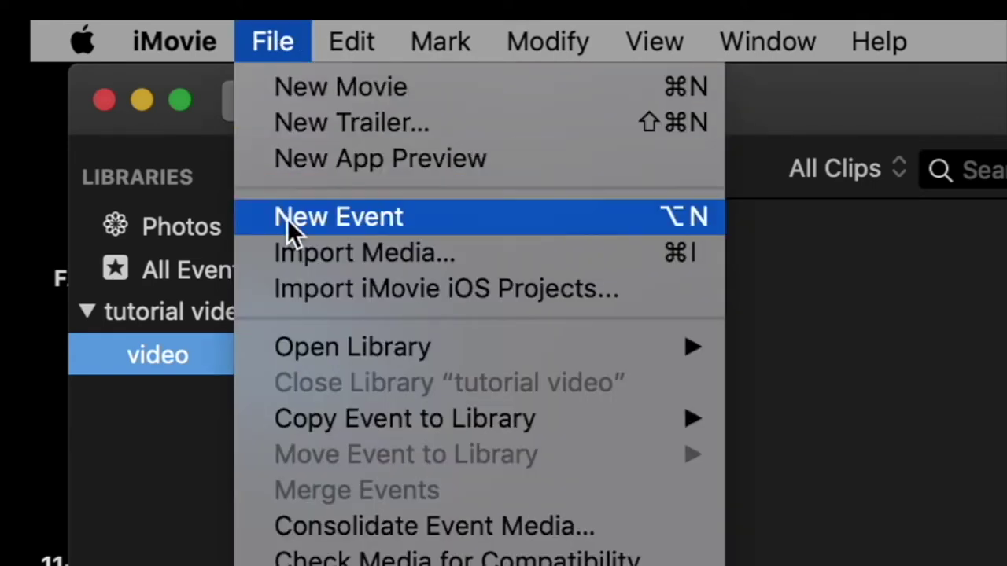
pyautogui.click(625, 220)
pyautogui.click(261, 353)
pyautogui.moveTo(260, 353); pyautogui.dragTo(102, 341)
pyautogui.write('stills')
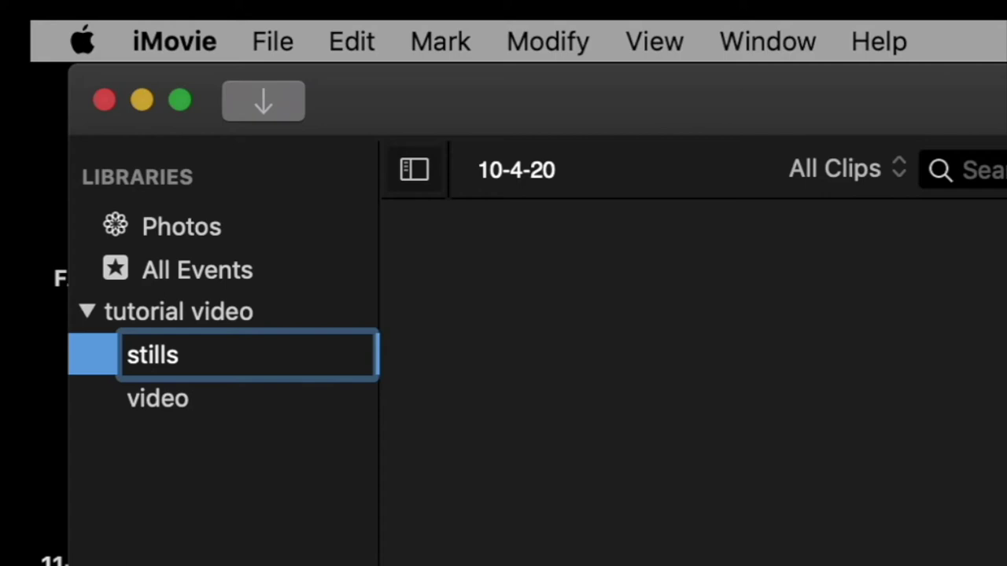
pyautogui.press('Return')
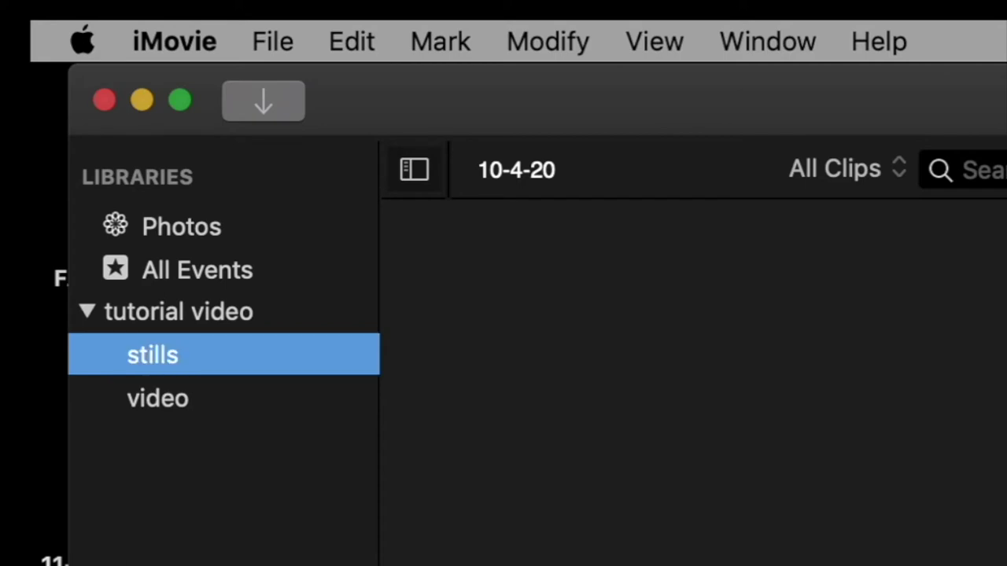
# Import the two MP4 movies from the pipin drive with the video event as their destination.
pyautogui.click(225, 415)
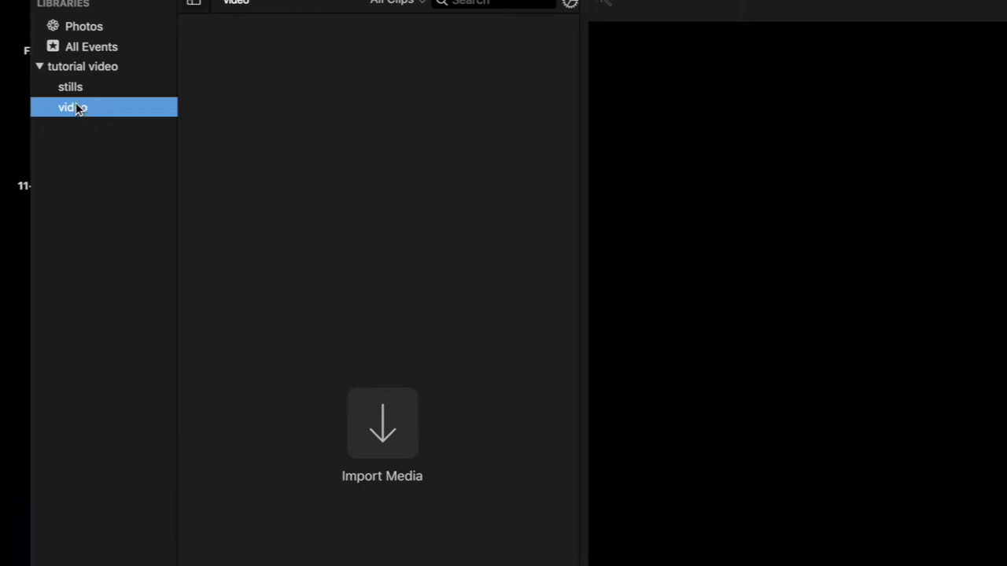
pyautogui.click(380, 435)
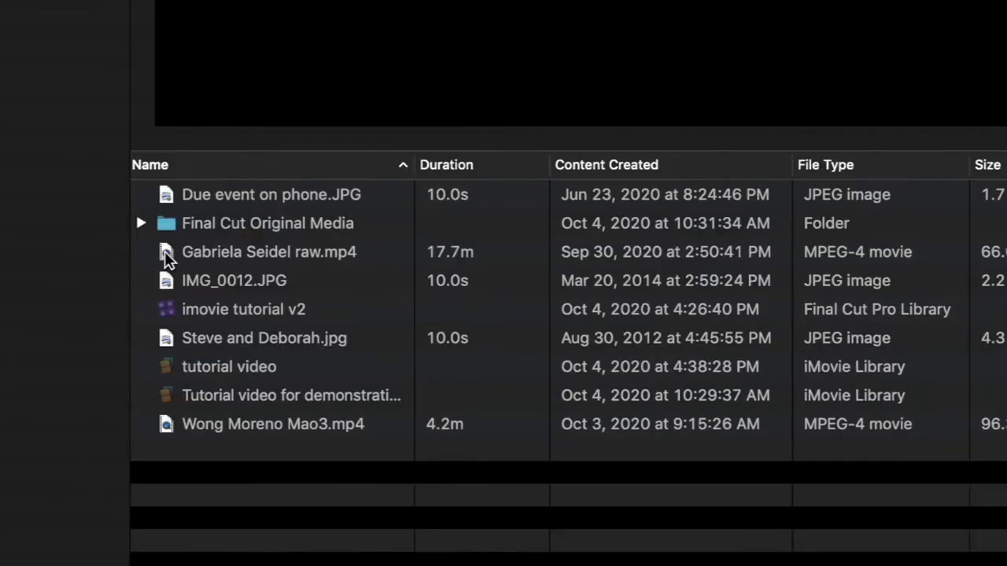
pyautogui.click(312, 272)
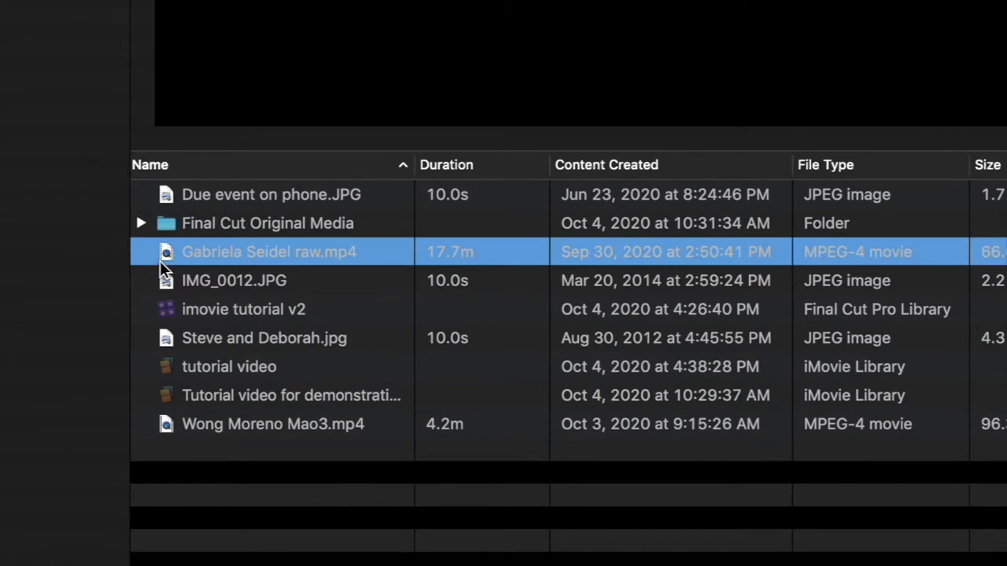
pyautogui.keyDown('super'); pyautogui.click(166, 433); pyautogui.keyUp('super')
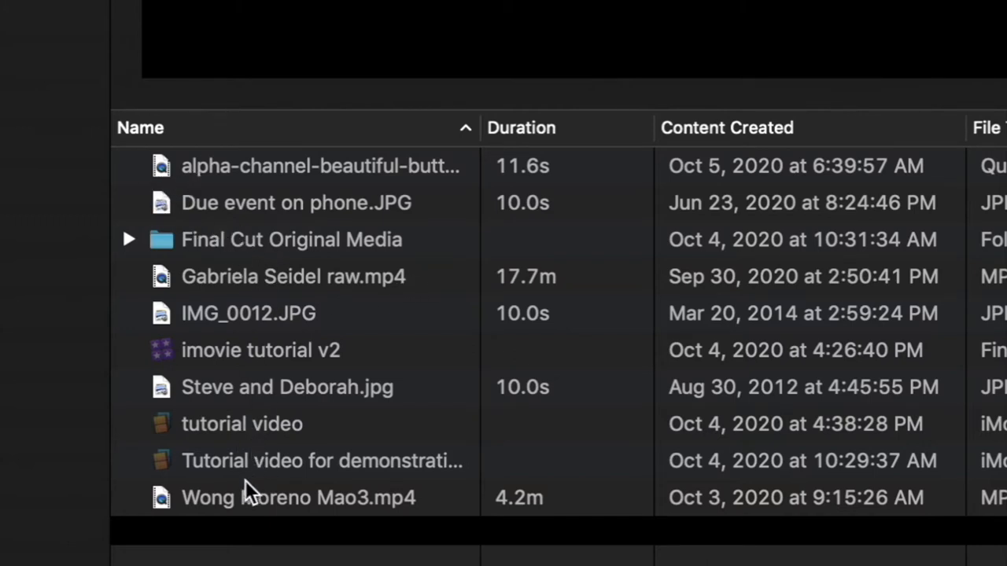
pyautogui.click(234, 498)
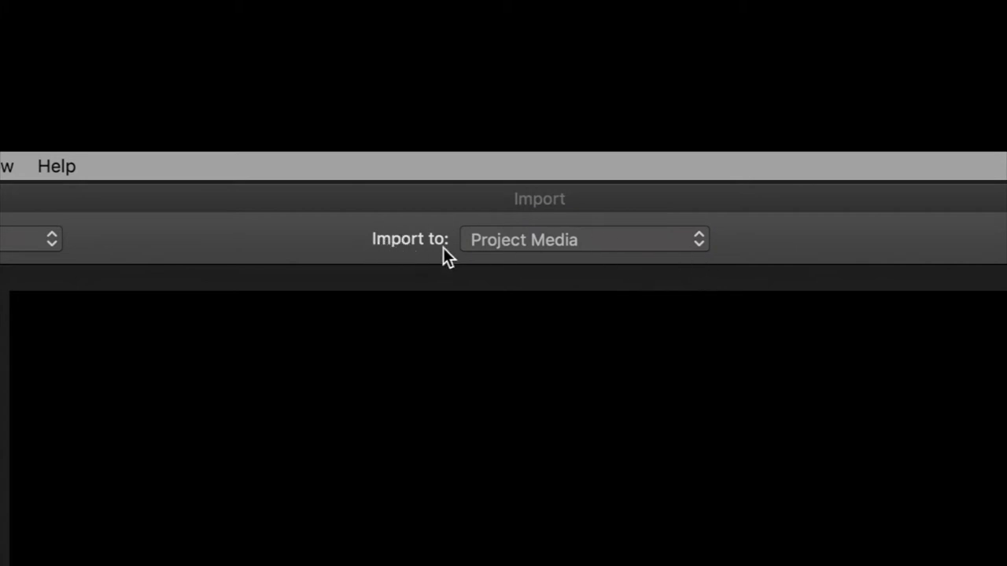
pyautogui.click(618, 249)
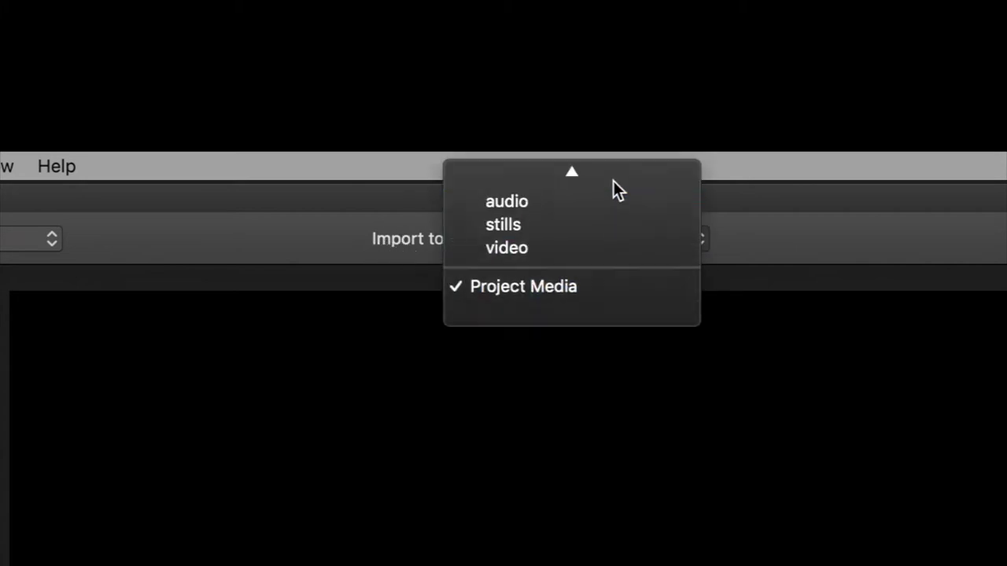
pyautogui.click(555, 228)
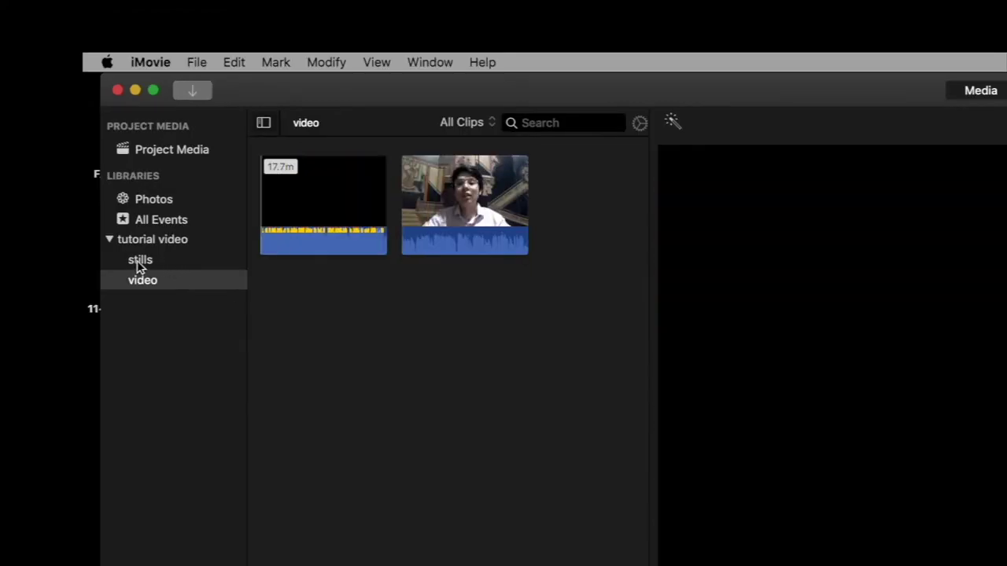
# Add the three JPG photos from the pipin drive in Finder to the stills event in iMovie.
pyautogui.click(156, 311)
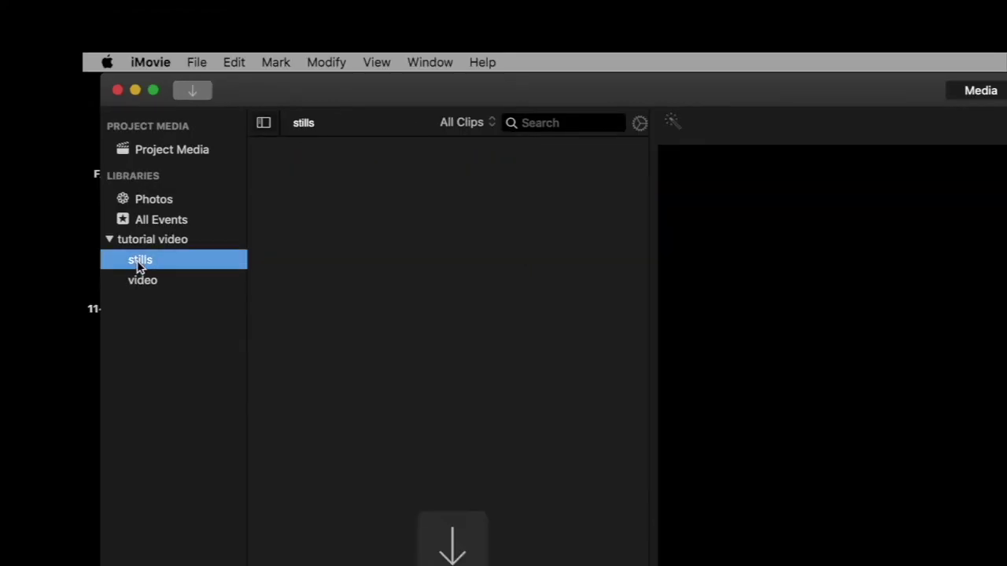
pyautogui.moveTo(336, 92); pyautogui.dragTo(378, 333)
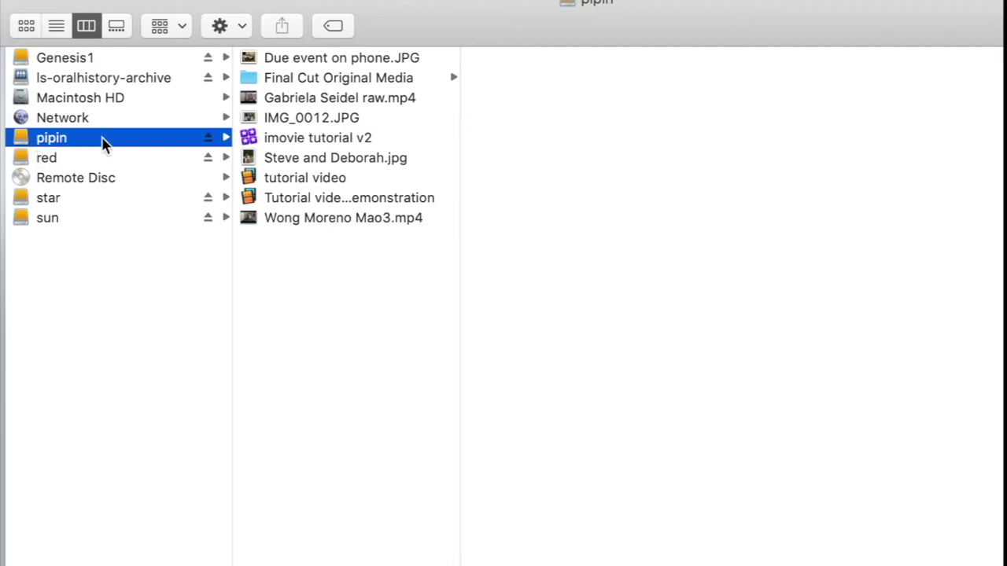
pyautogui.click(262, 62)
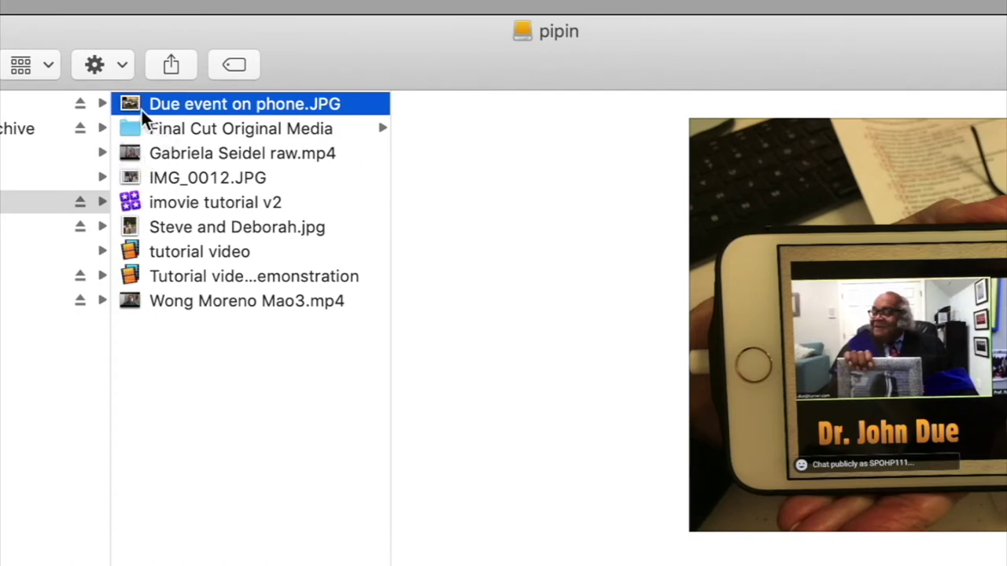
pyautogui.keyDown('super'); pyautogui.click(130, 227); pyautogui.keyUp('super')
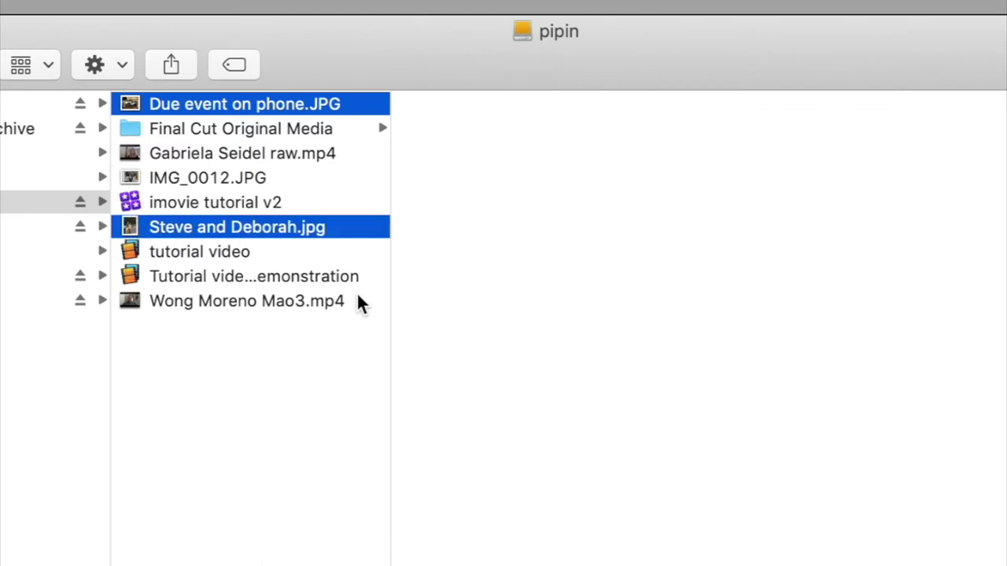
pyautogui.keyDown('super'); pyautogui.click(131, 179); pyautogui.keyUp('super')
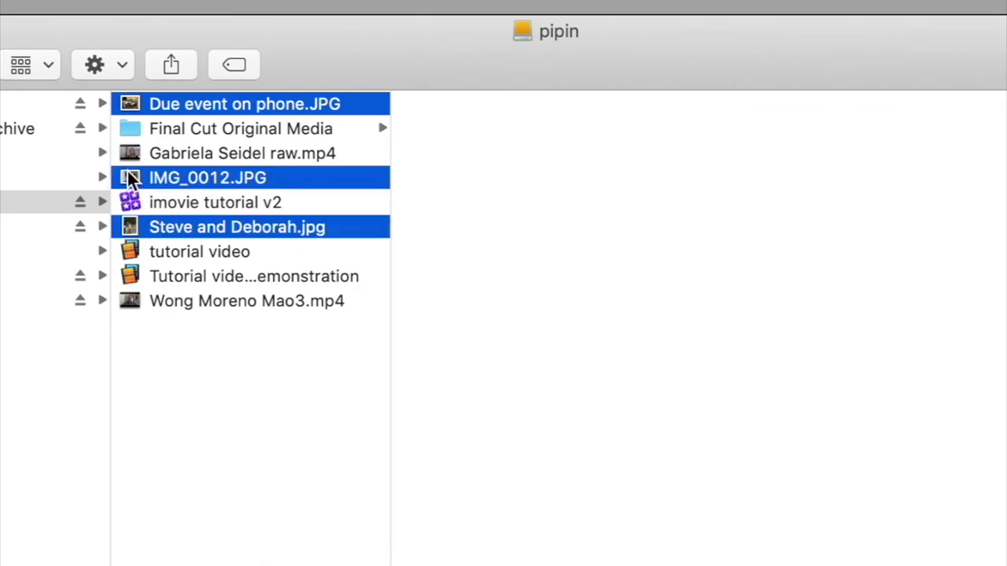
pyautogui.moveTo(131, 107); pyautogui.dragTo(35, 257)
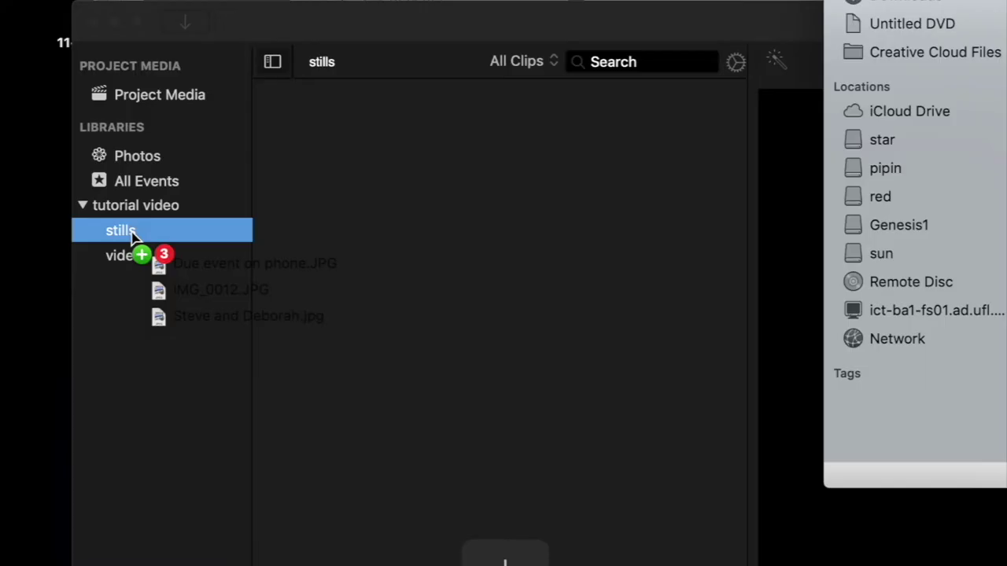
pyautogui.moveTo(132, 232)
pyautogui.mouseDown()
pyautogui.moveTo(275, 243)
pyautogui.moveTo(118, 220)
pyautogui.moveTo(128, 230)
pyautogui.mouseUp()
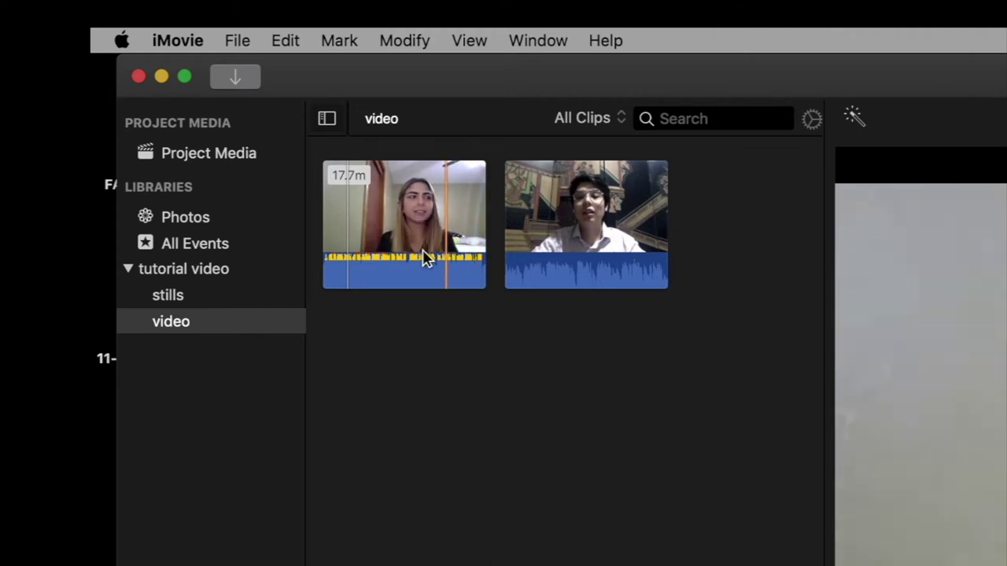
# Review the media in the video event, the stills event and the whole tutorial video library.
pyautogui.click(221, 335)
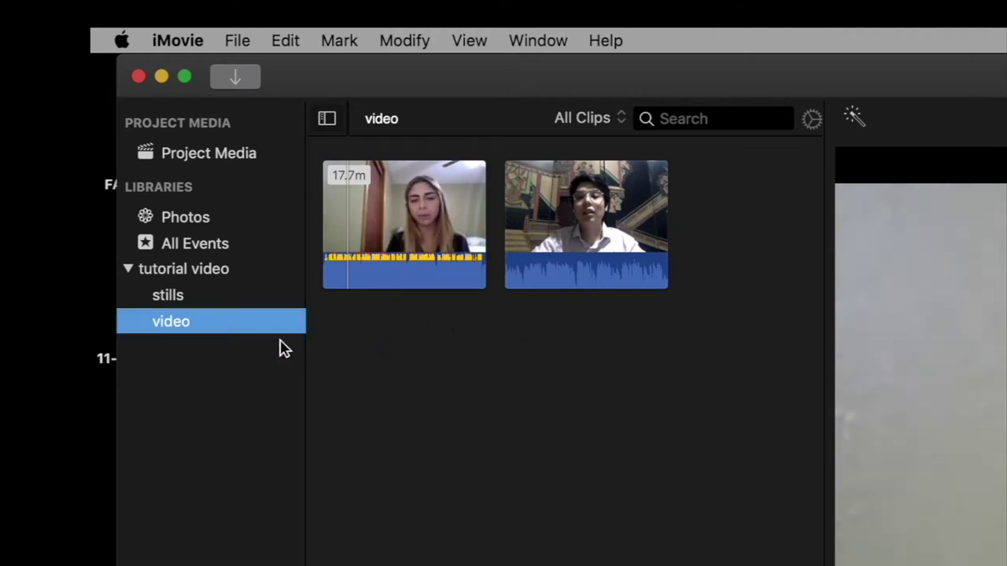
pyautogui.click(189, 301)
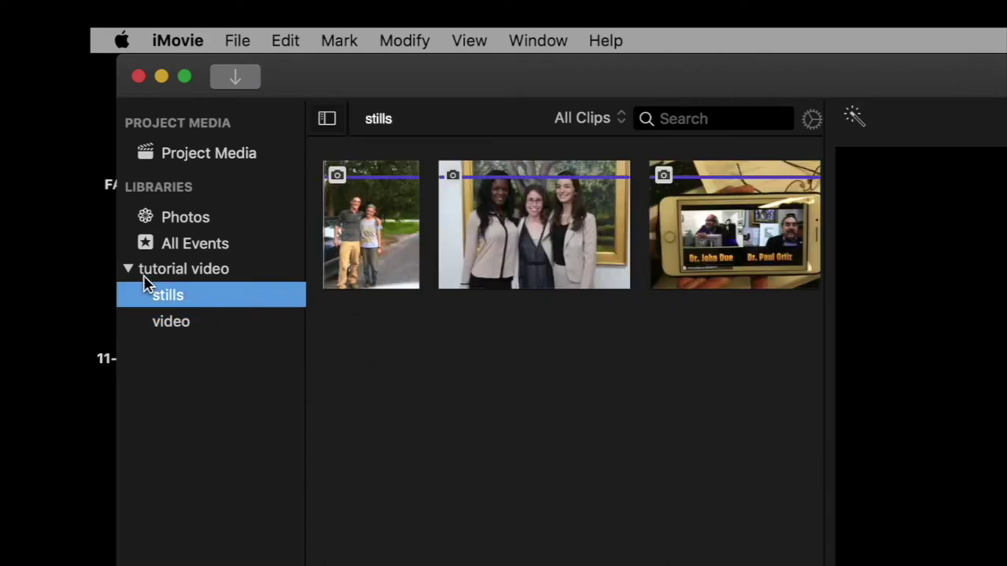
pyautogui.click(209, 271)
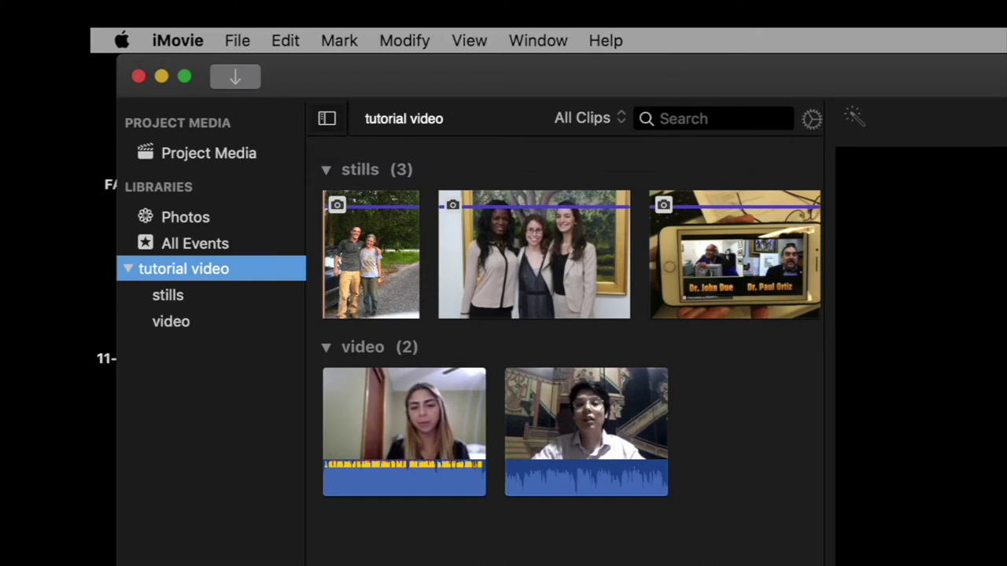
# Preview the phone photo in the stills event, and open the video event to its first clip.
pyautogui.click(671, 270)
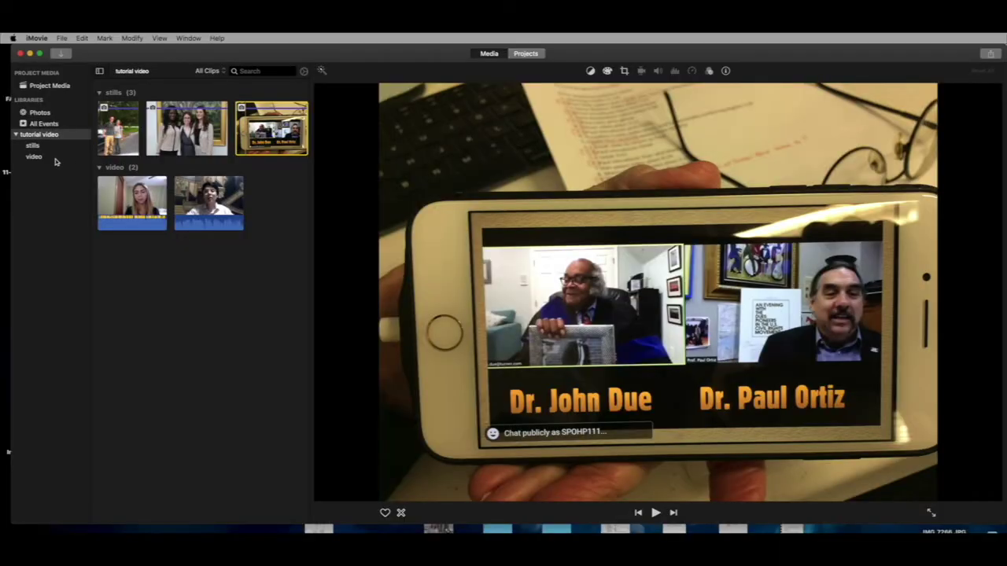
pyautogui.click(33, 156)
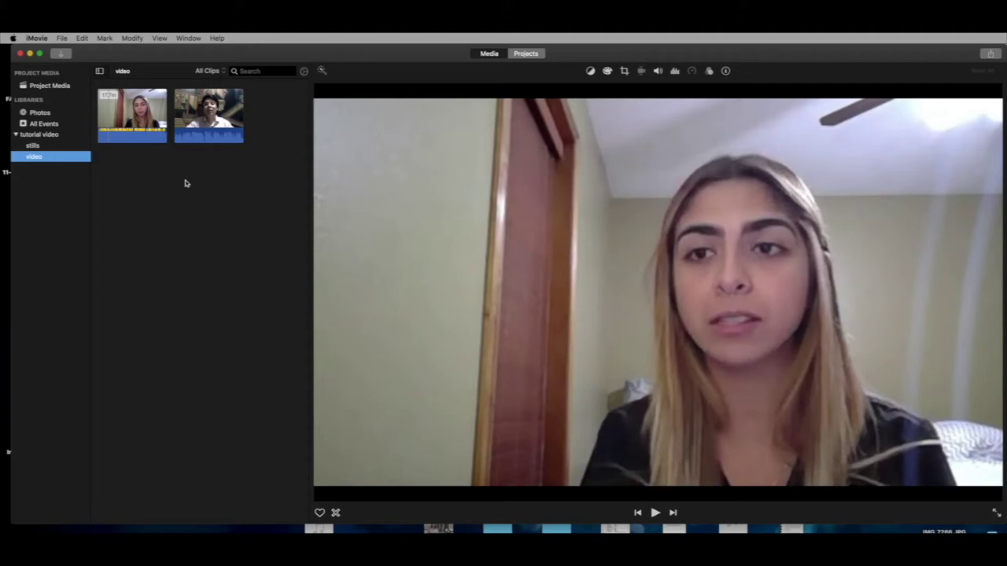
pyautogui.click(107, 130)
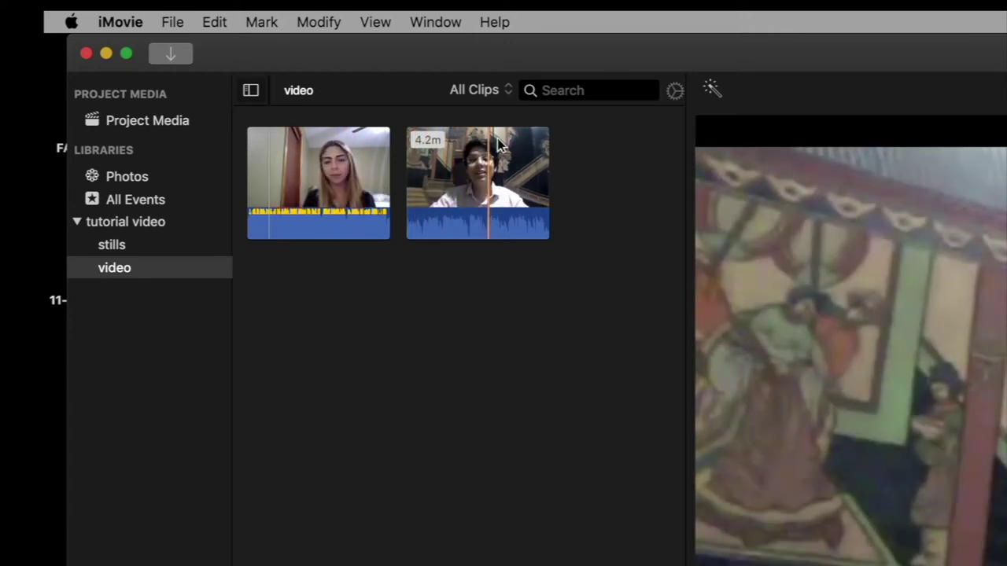
# Set the filmstrip zoom of the video event's clips to 5s and select the first clip.
pyautogui.click(675, 92)
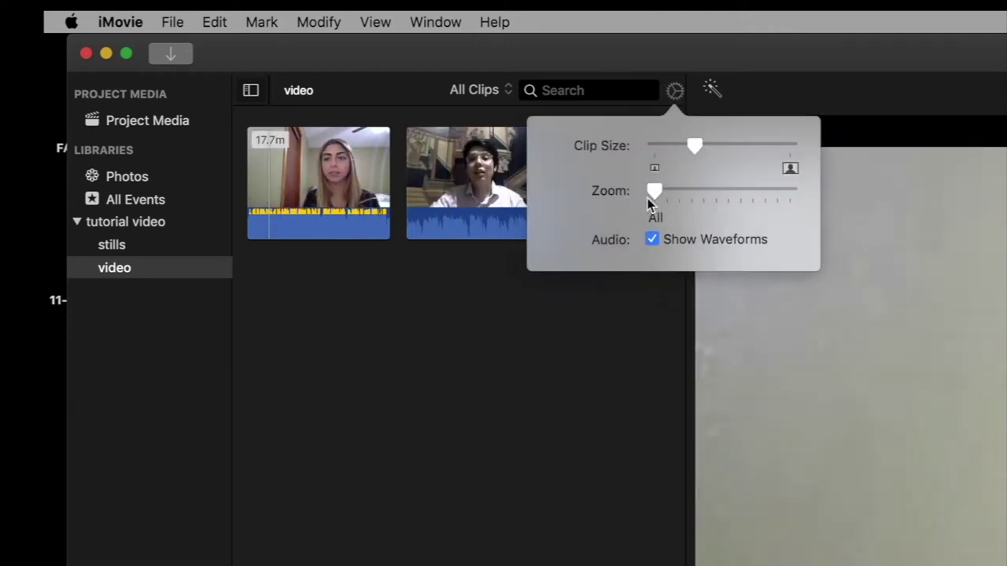
pyautogui.moveTo(654, 192); pyautogui.dragTo(751, 192)
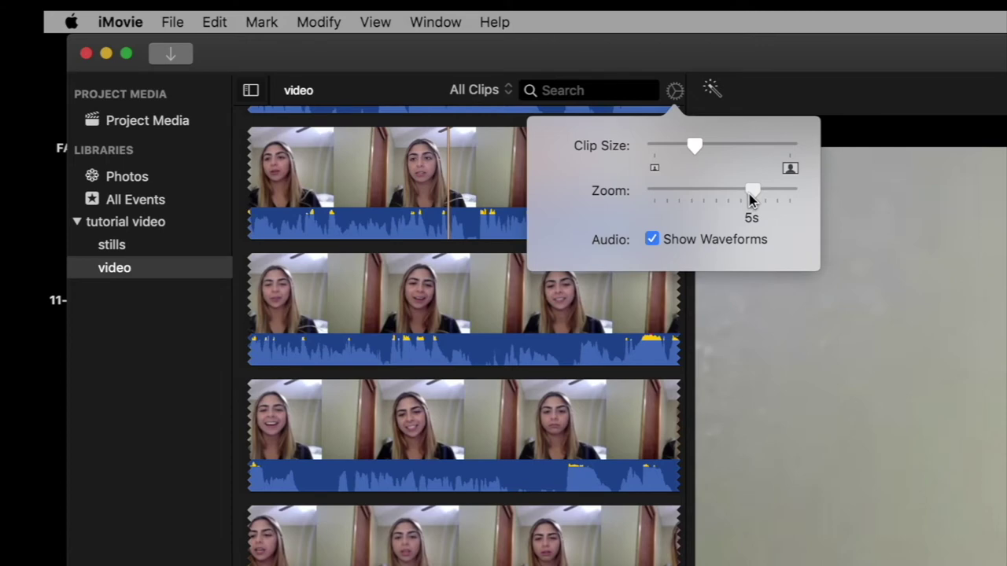
pyautogui.click(524, 488)
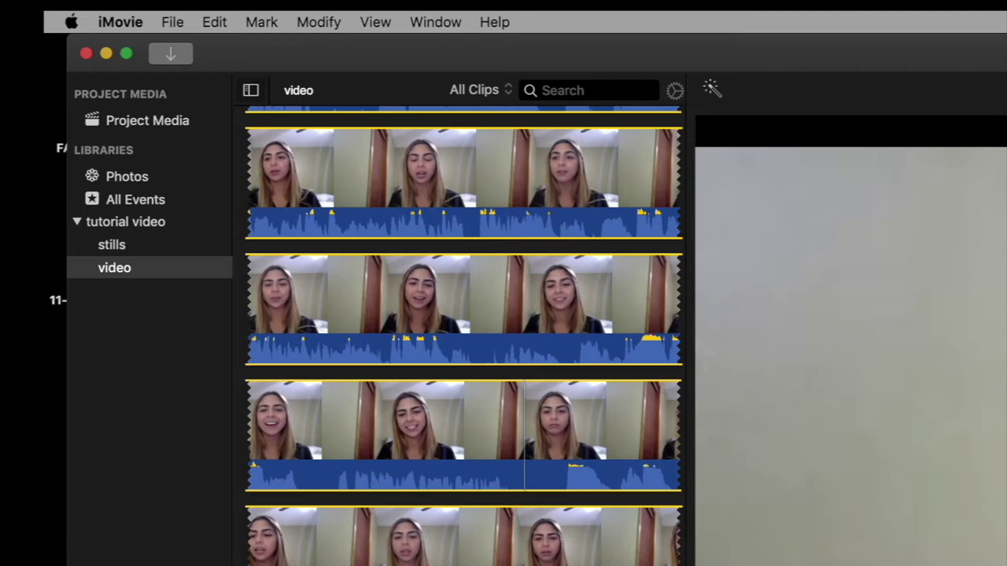
# Look through the expanded filmstrips and waveforms of both clips in the video event.
pyautogui.scroll(-5, 400, 450)
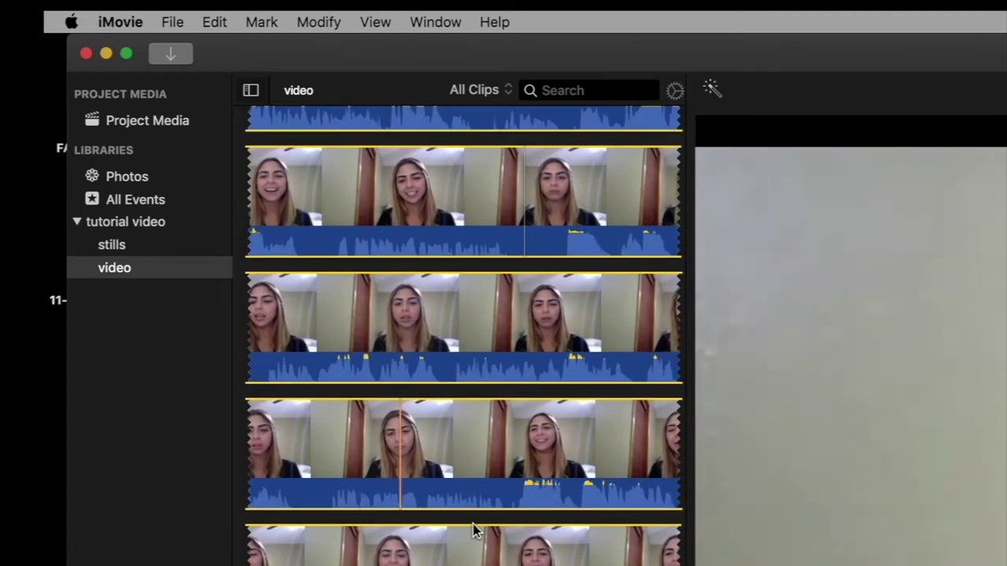
pyautogui.scroll(-3, 477, 542)
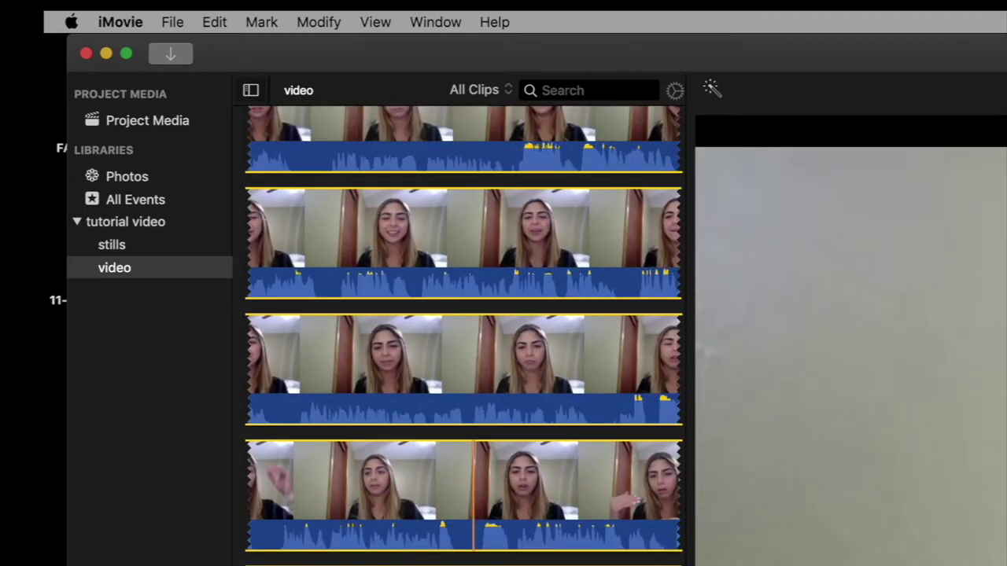
pyautogui.scroll(-2, 477, 542)
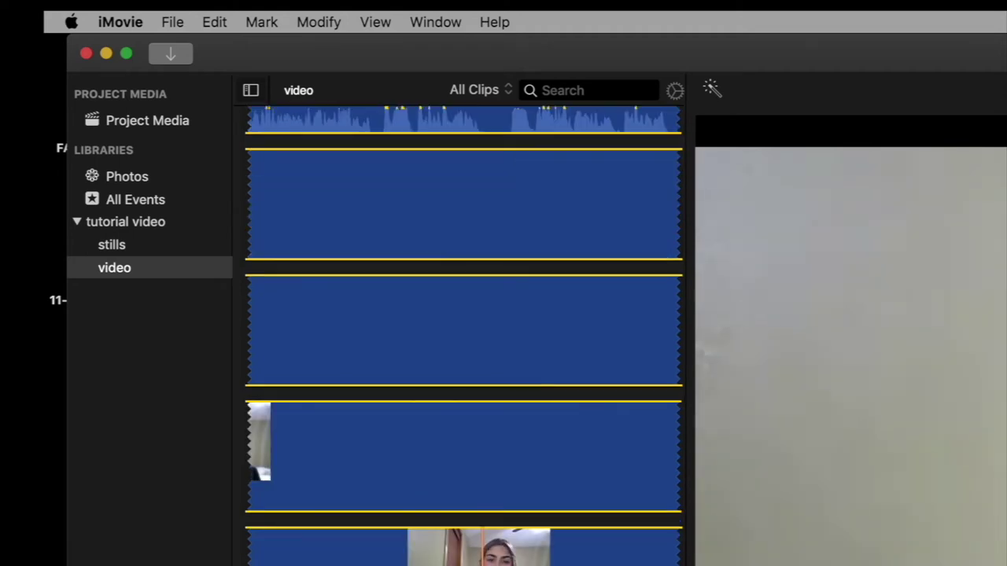
pyautogui.scroll(-6, 463, 336)
pyautogui.scroll(-6, 463, 336)
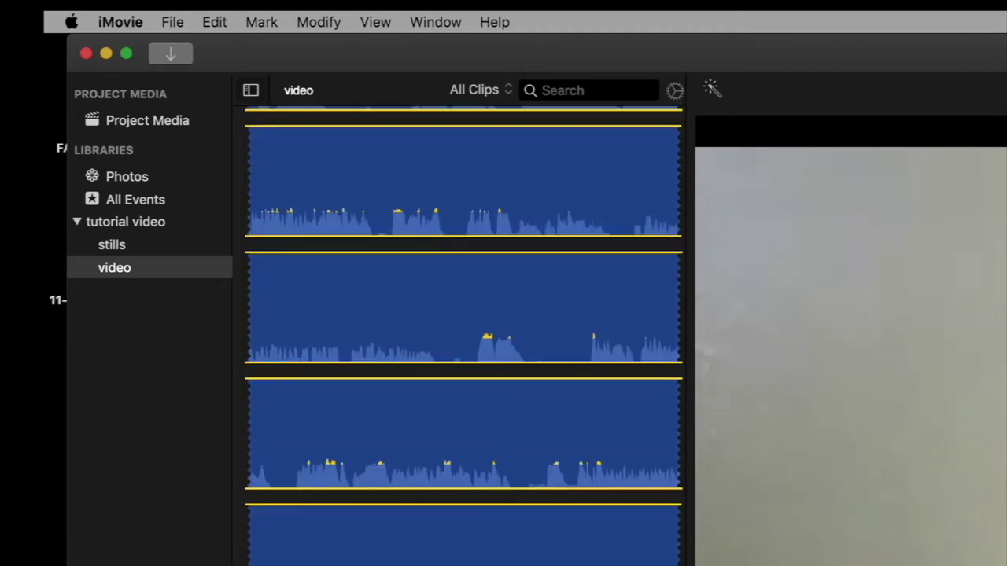
pyautogui.scroll(-5, 463, 336)
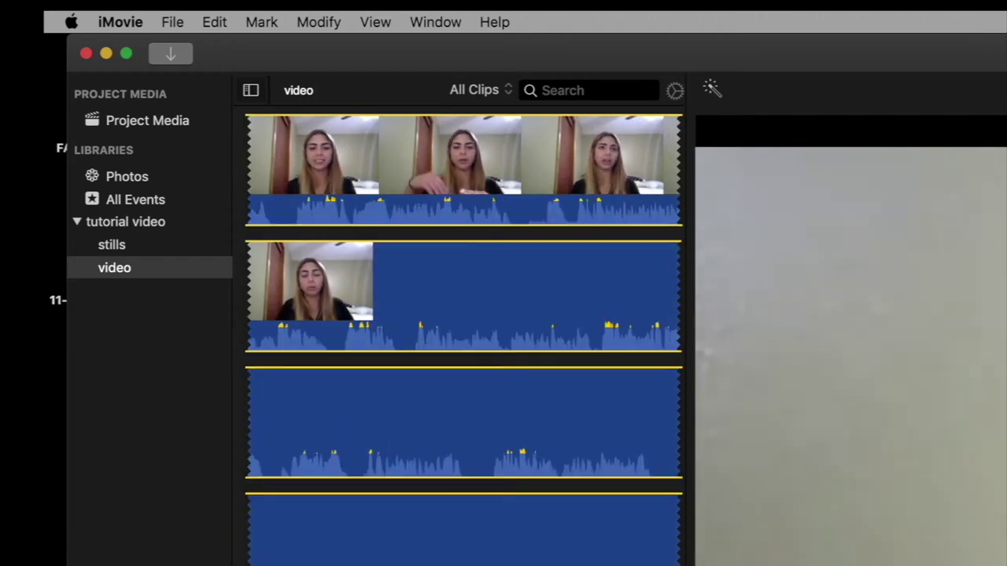
pyautogui.scroll(-7, 464, 336)
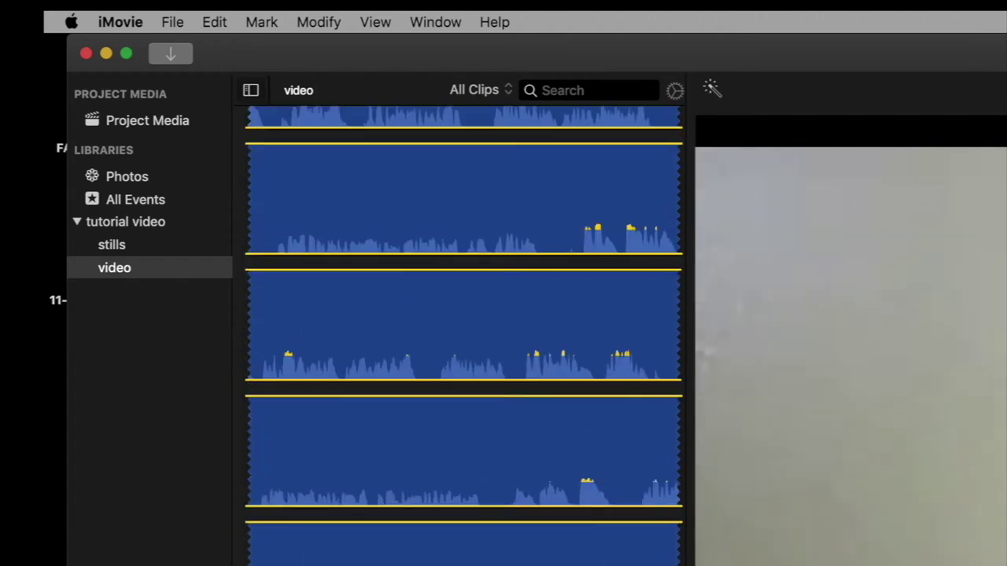
pyautogui.scroll(-6, 463, 336)
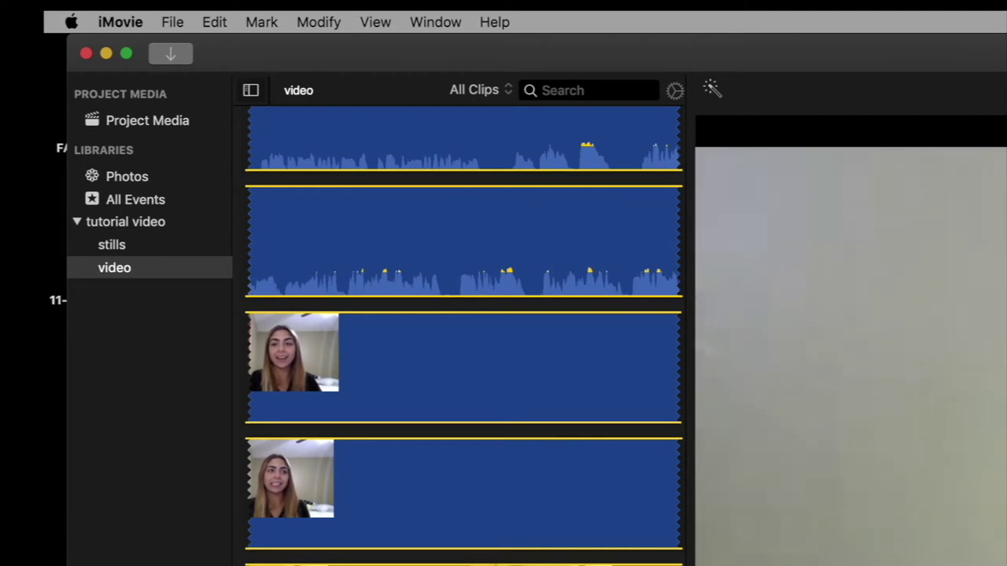
pyautogui.scroll(-6, 464, 335)
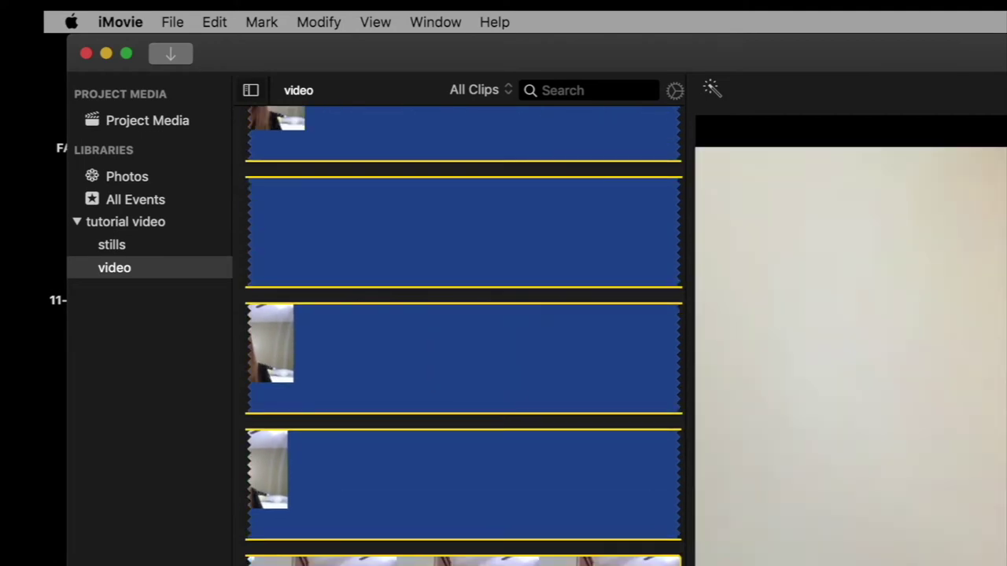
pyautogui.scroll(-5, 464, 335)
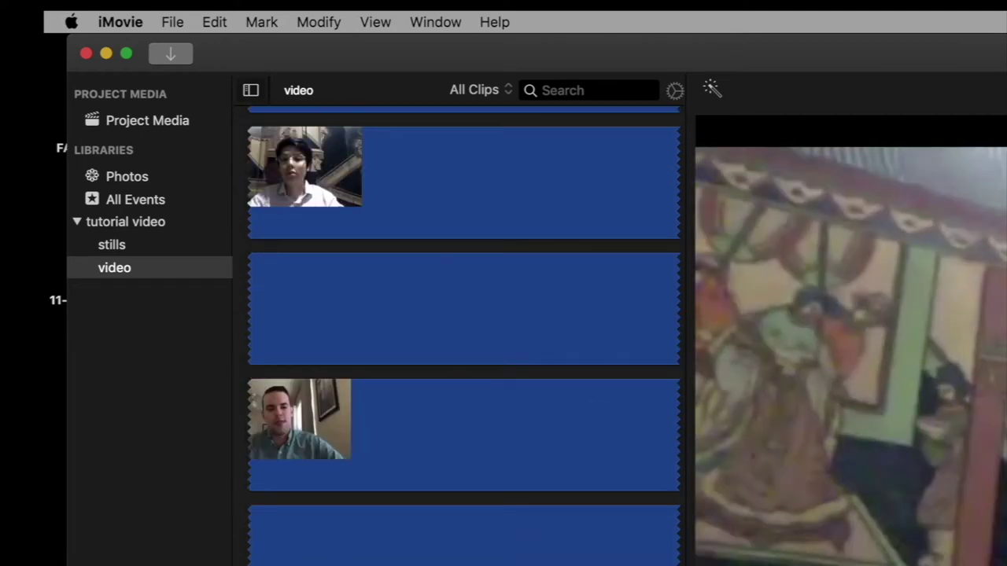
pyautogui.scroll(-3, 464, 336)
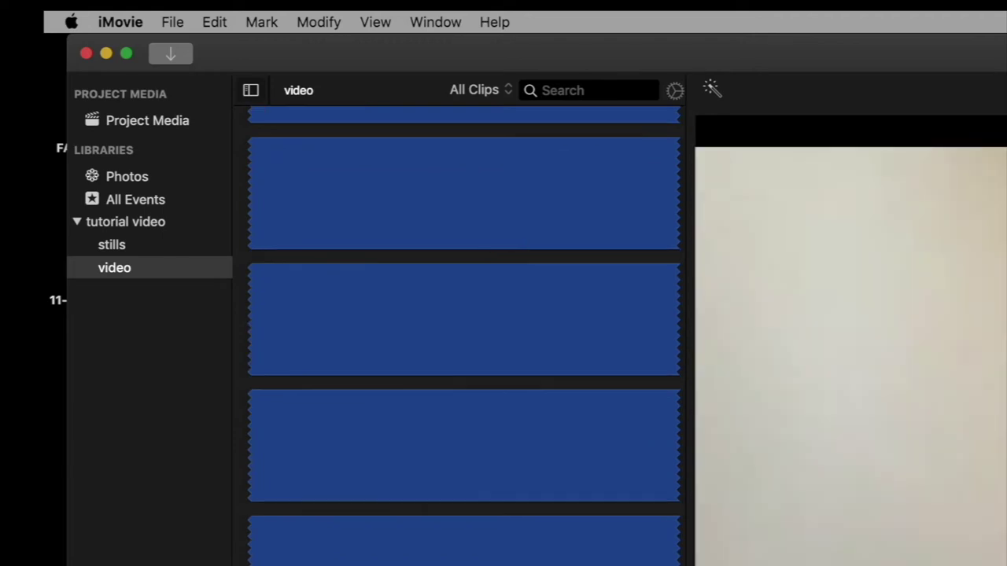
pyautogui.scroll(-2, 673, 101)
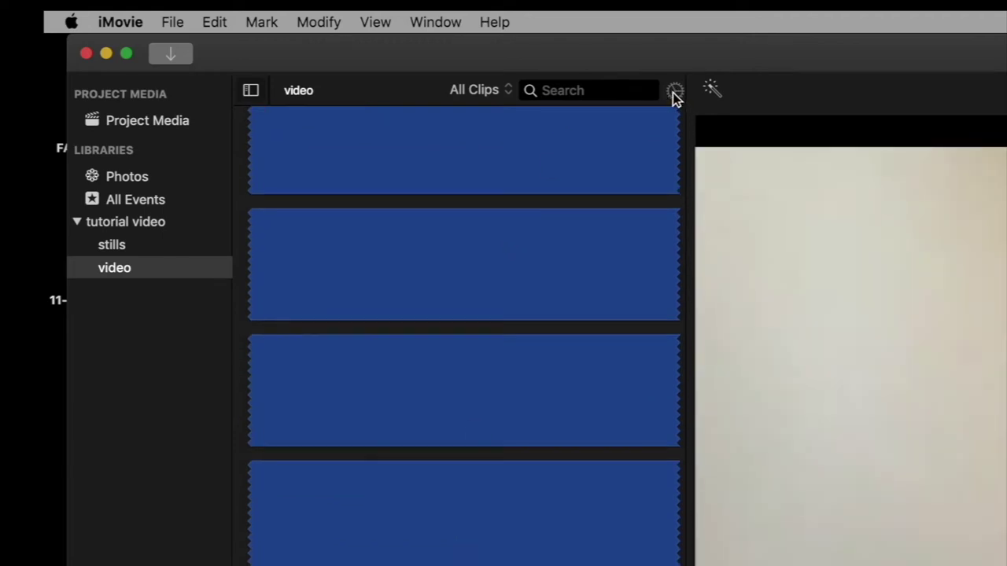
# Set the clip filmstrip zoom to 30s and return to the beginning of the first clip.
pyautogui.click(673, 93)
pyautogui.click(673, 93)
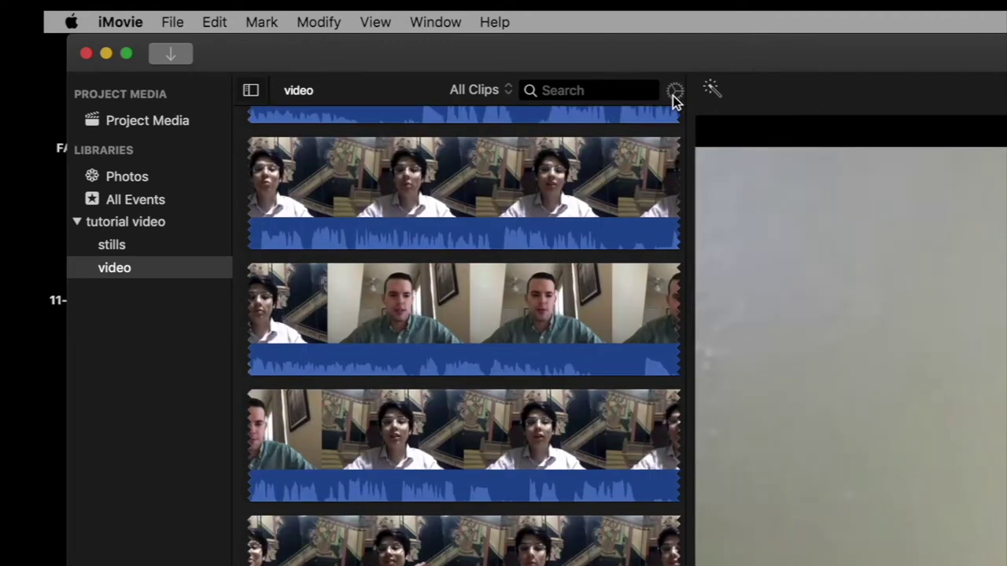
pyautogui.click(674, 92)
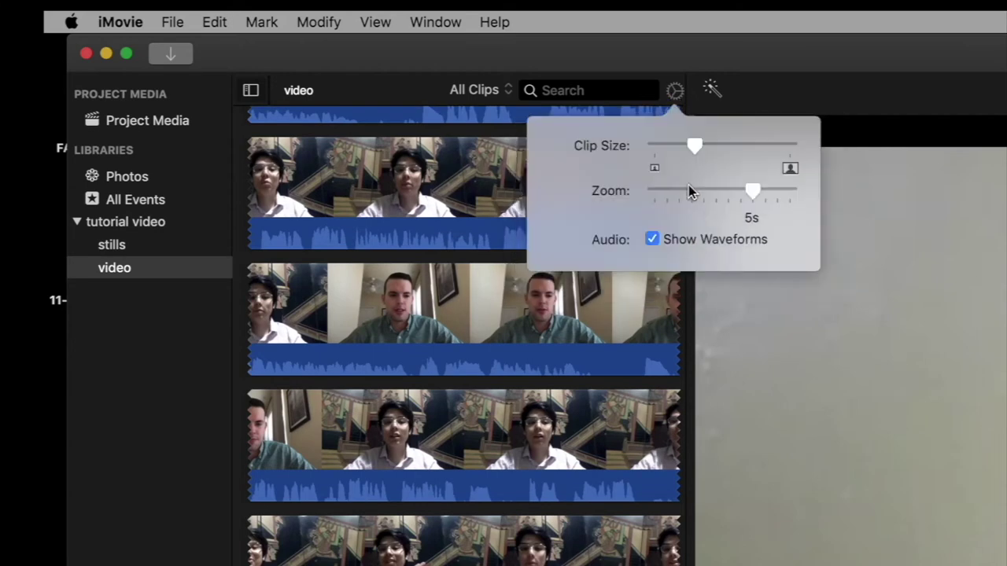
pyautogui.moveTo(751, 192); pyautogui.dragTo(731, 189)
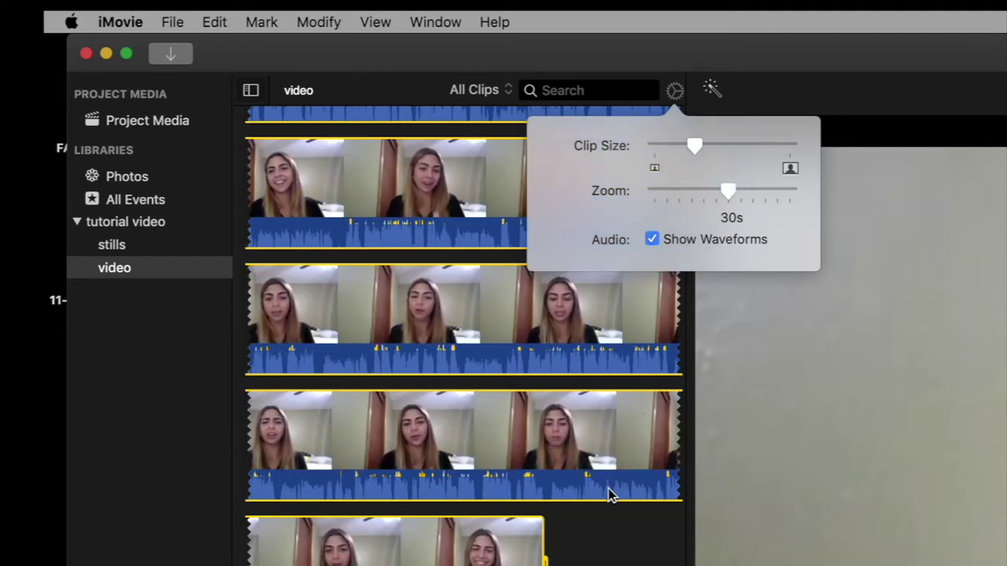
pyautogui.scroll(-5, 607, 494)
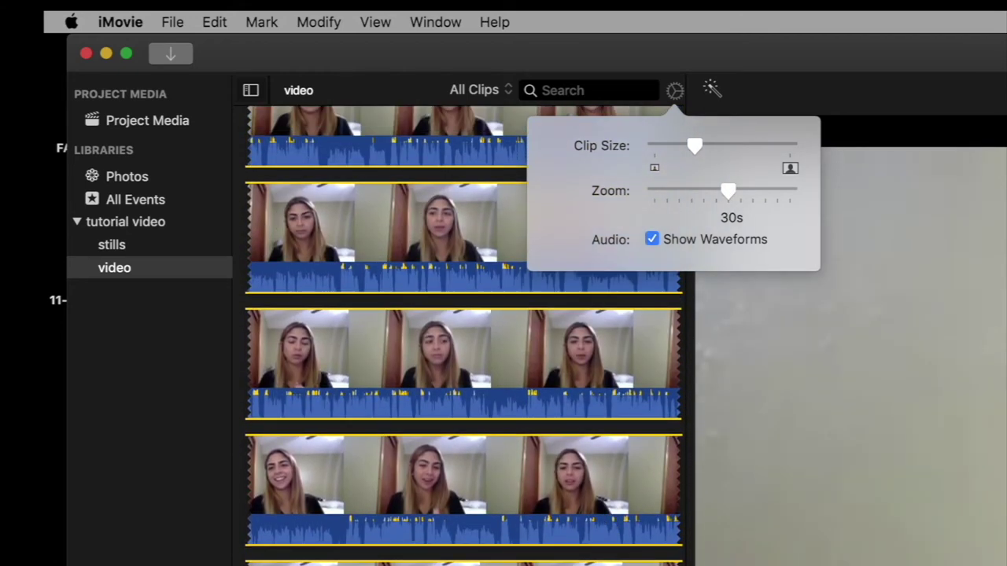
pyautogui.scroll(6, 461, 313)
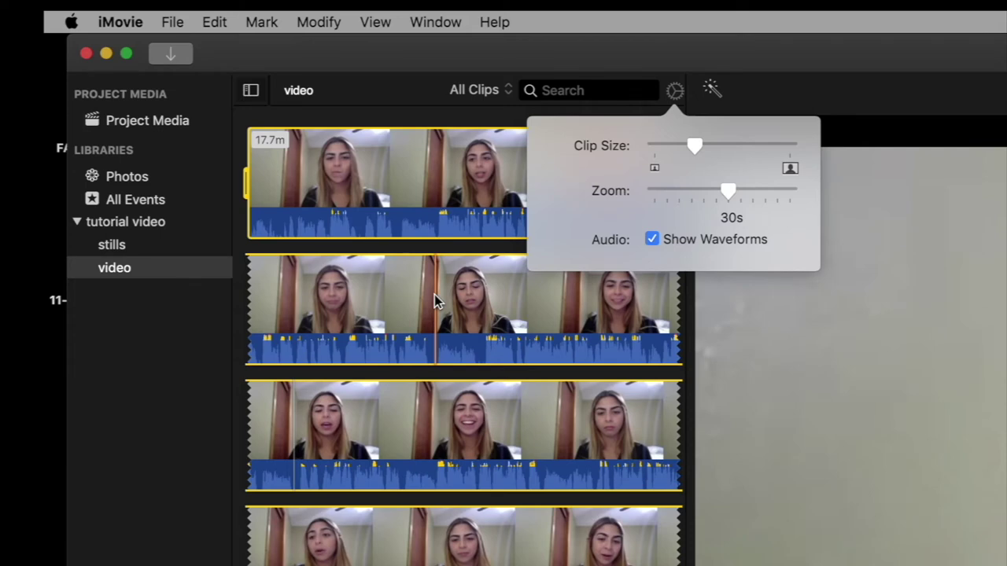
pyautogui.press('Escape')
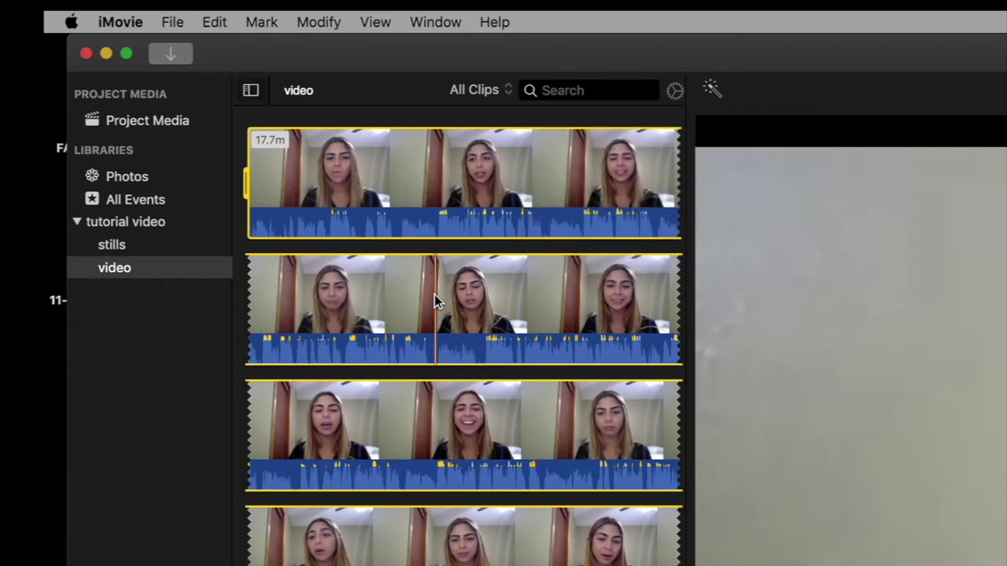
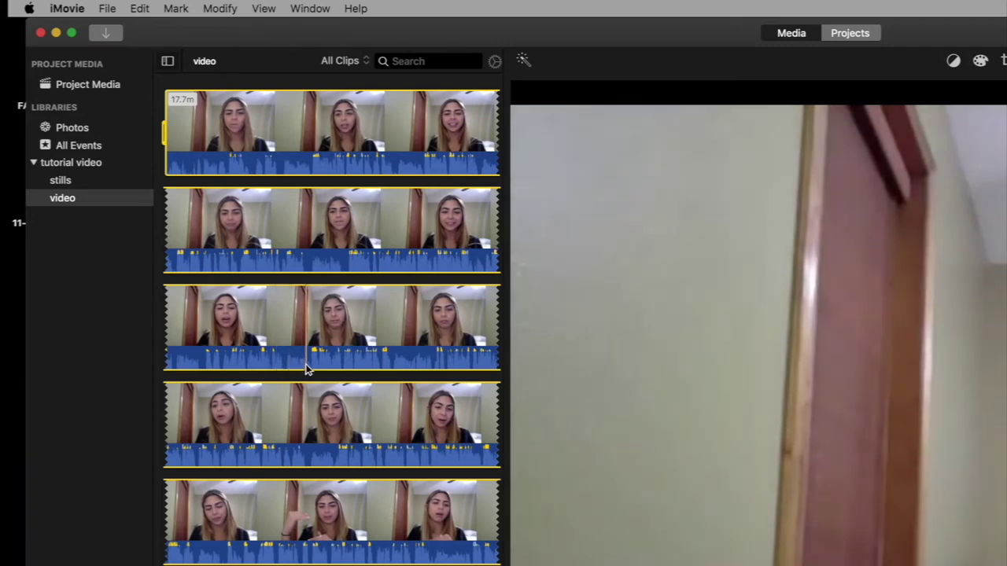
# Toggle skimming and skim the third filmstrip row of the first clip for the start of a passage.
pyautogui.press('s')
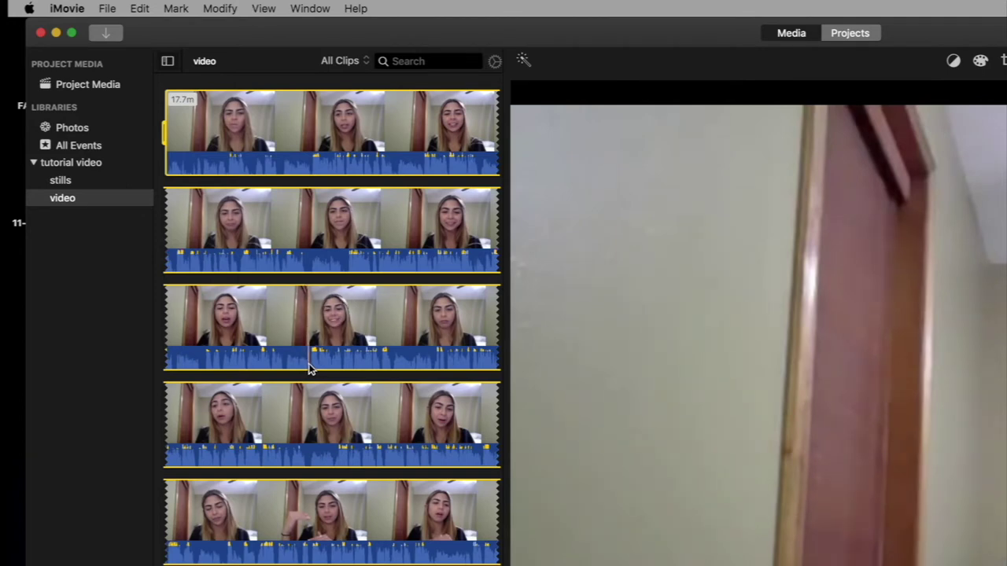
pyautogui.scroll(-1, 310, 365)
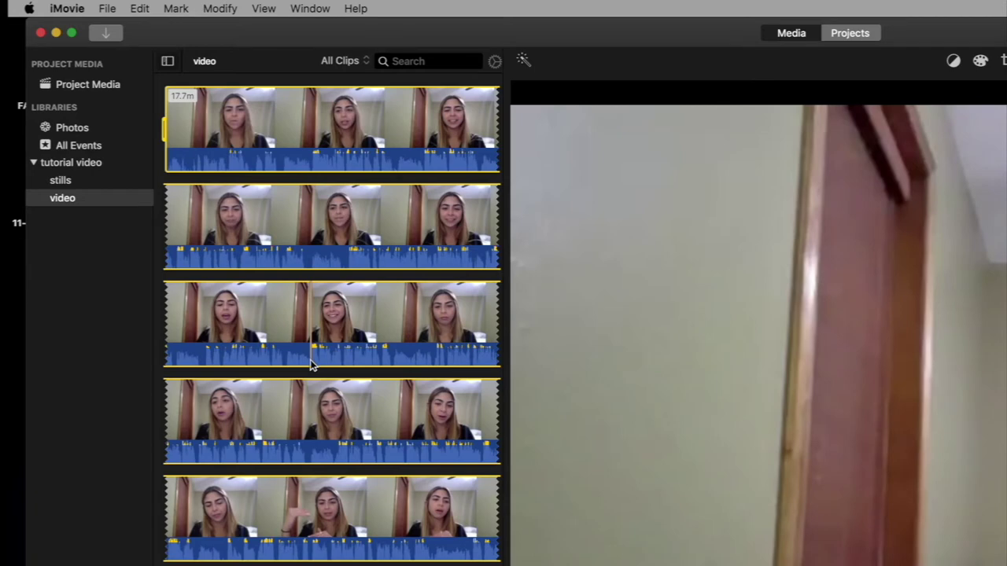
pyautogui.scroll(1, 310, 358)
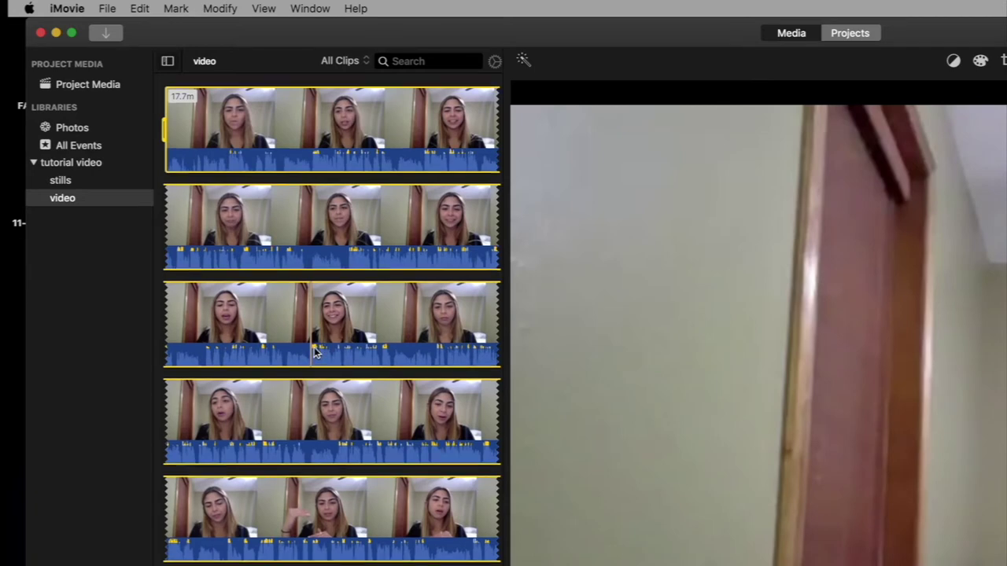
pyautogui.scroll(1, 312, 356)
pyautogui.scroll(-2, 310, 338)
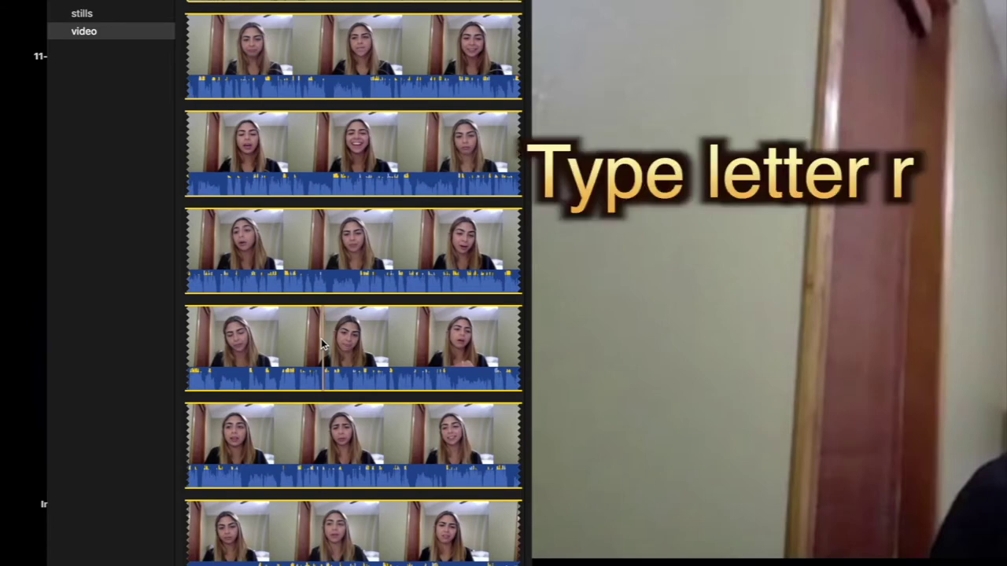
# Select the first clip's range from mid third filmstrip row into the fifth row and mark it as a favorite.
pyautogui.press('r')
pyautogui.moveTo(322, 346); pyautogui.dragTo(331, 195)
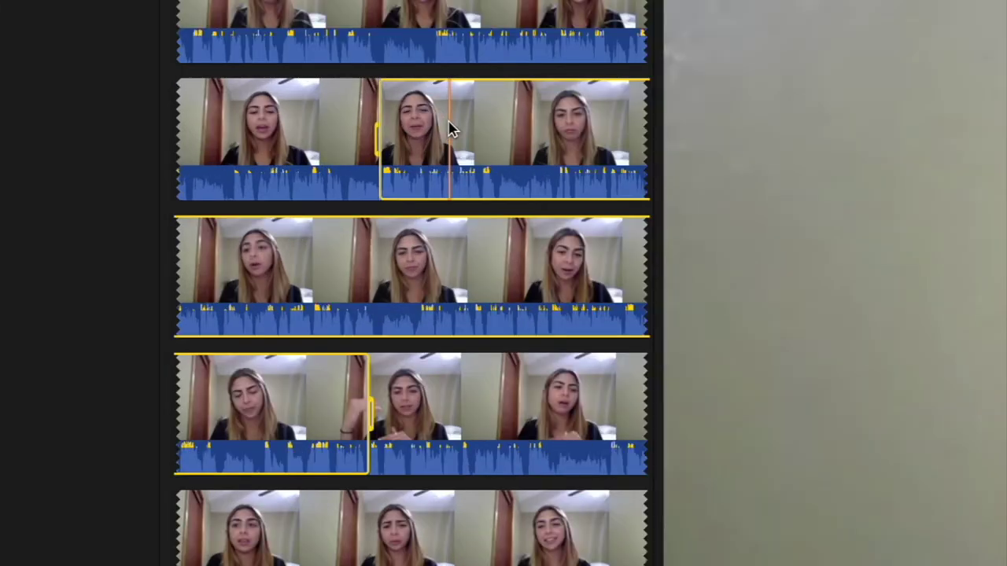
pyautogui.press('f')
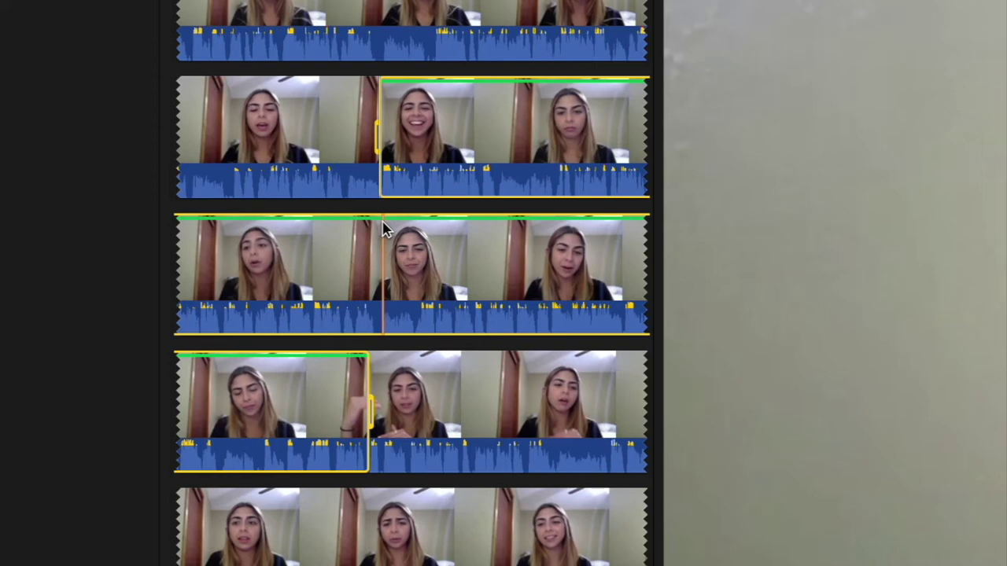
# Mark a second range of the first clip, from the ninth filmstrip row to the middle of the tenth, as a favorite.
pyautogui.scroll(-10, 385, 229)
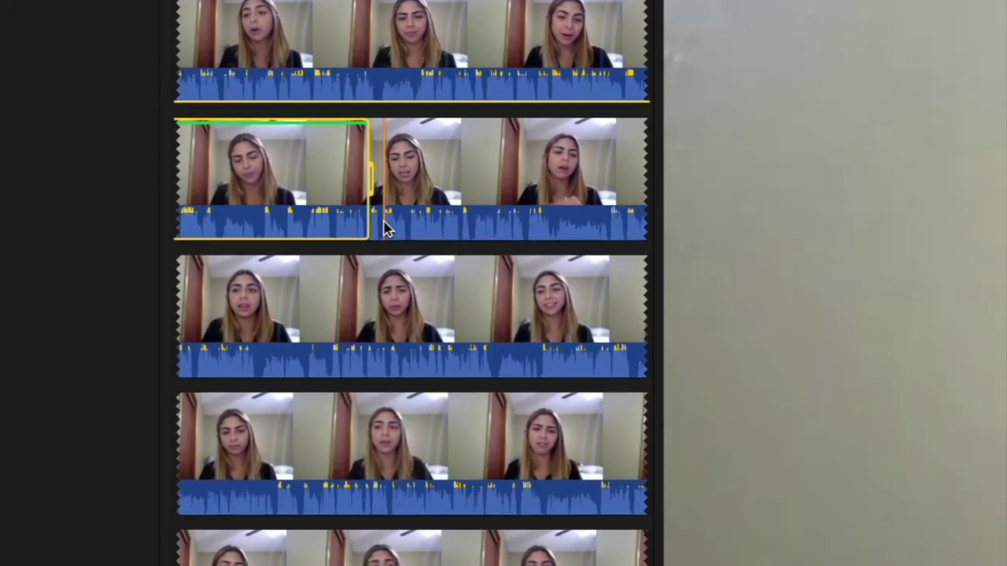
pyautogui.scroll(-10, 385, 228)
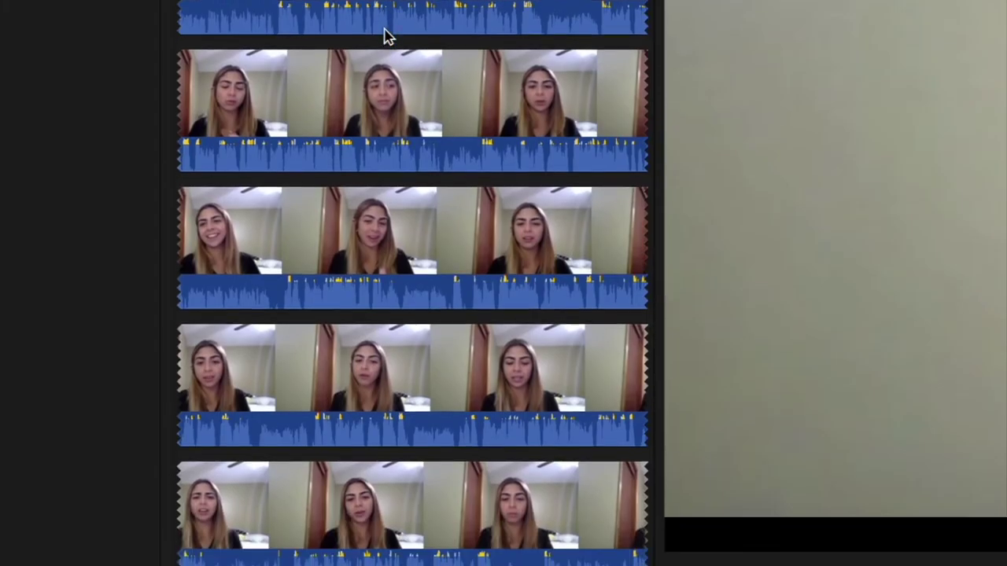
pyautogui.press('super+a')
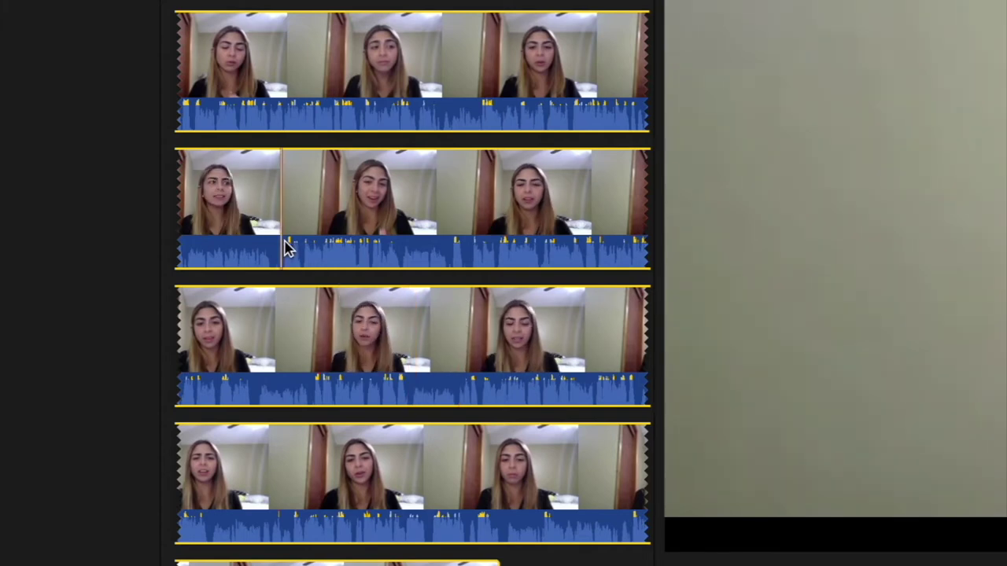
pyautogui.moveTo(281, 244); pyautogui.dragTo(409, 394)
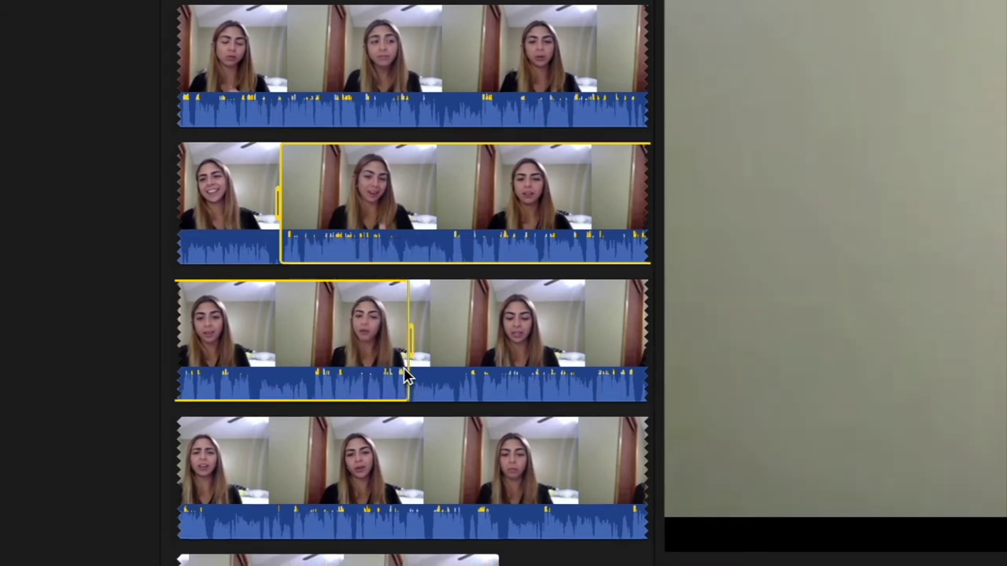
pyautogui.press('f')
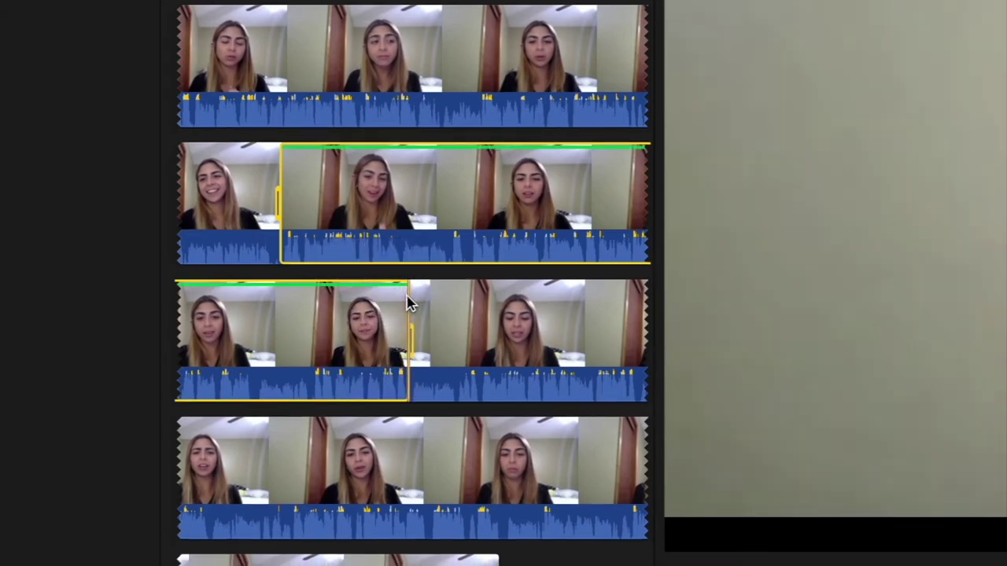
# Select the range covered by the second thumbnail in the second clip's first filmstrip row and mark it as a favorite.
pyautogui.scroll(-2, 373, 220)
pyautogui.scroll(-8, 394, 260)
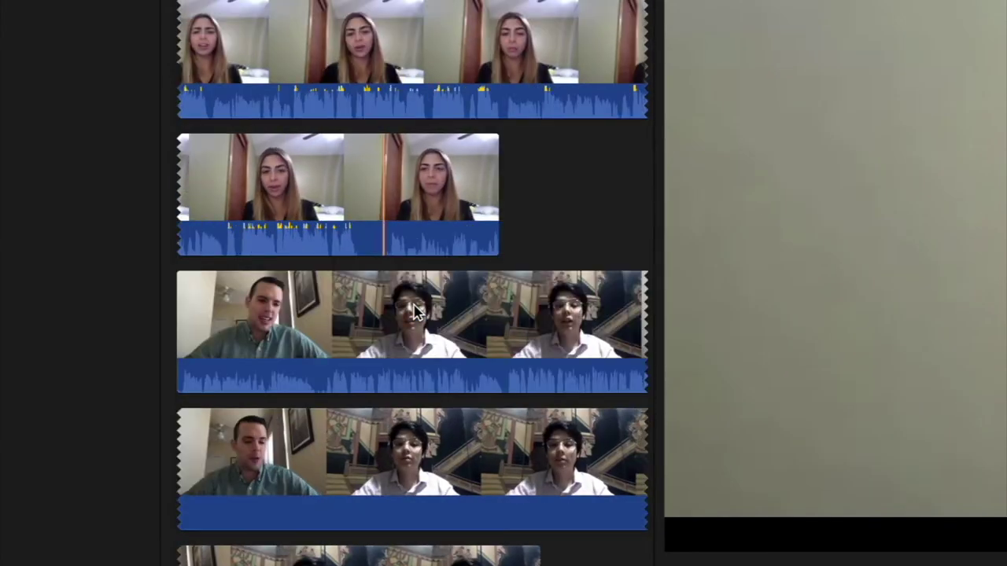
pyautogui.scroll(-1, 411, 310)
pyautogui.scroll(1, 411, 309)
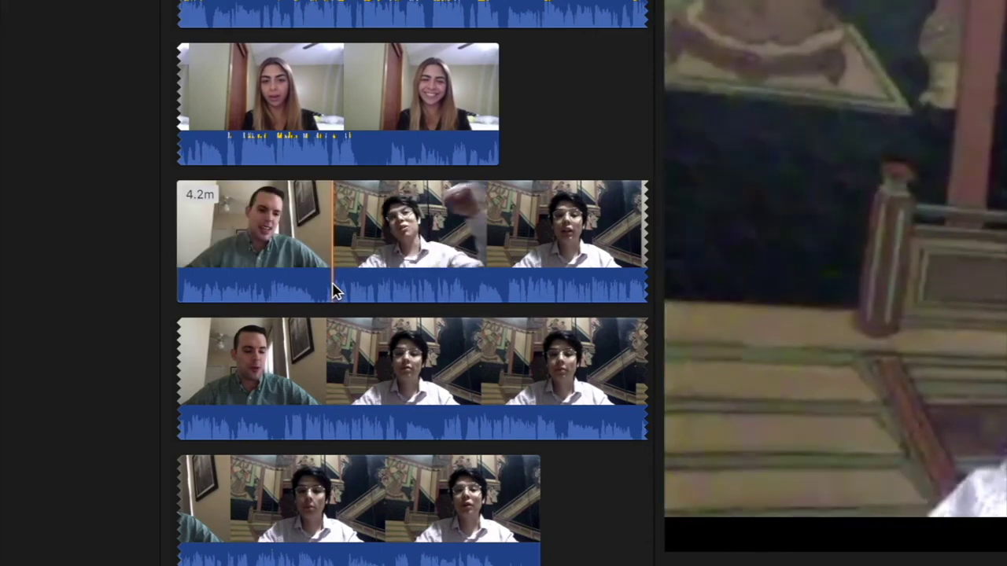
pyautogui.moveTo(335, 291); pyautogui.dragTo(474, 307)
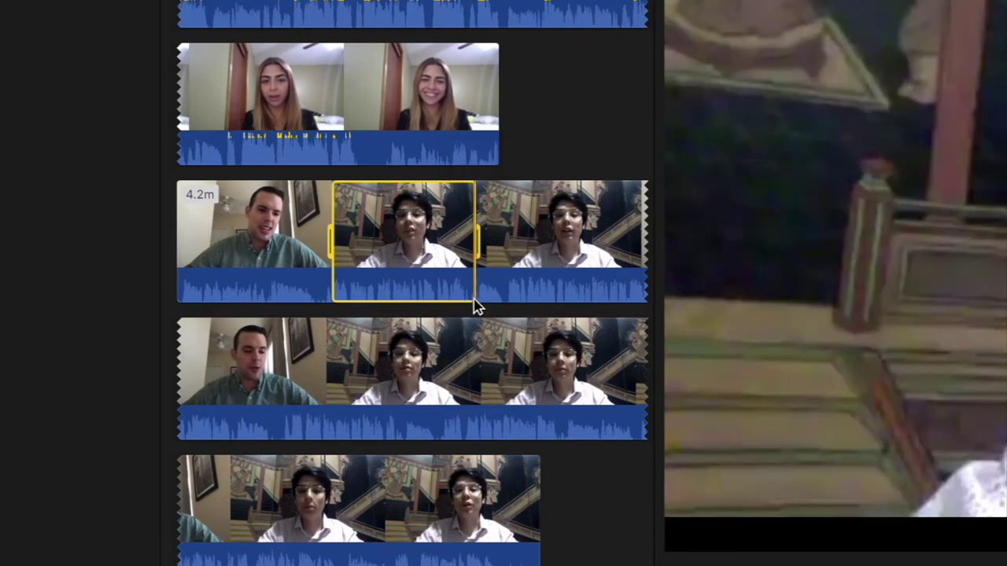
pyautogui.press('f')
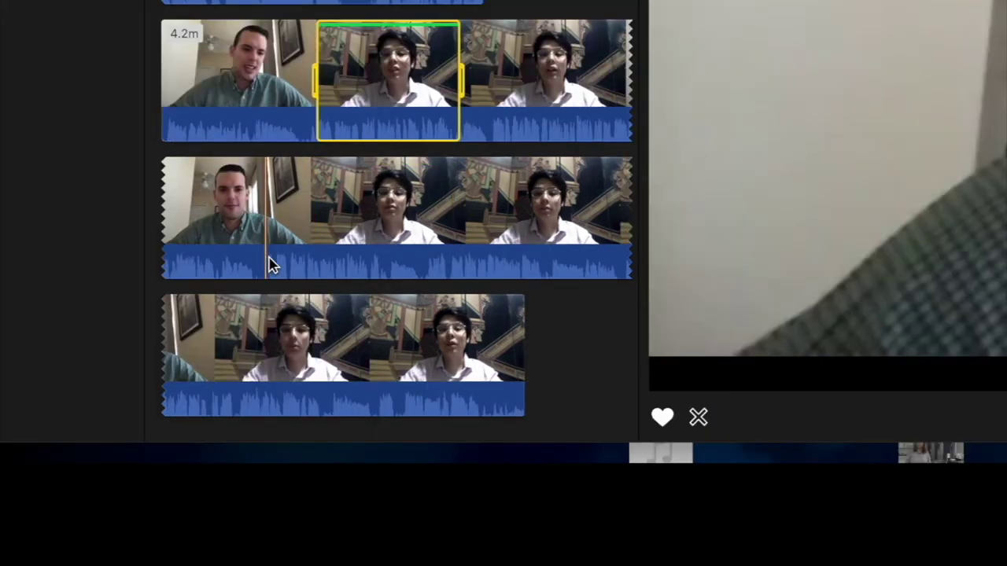
# Mark a second range of the second clip, from late in the second row's first thumbnail to mid third row, as a favorite.
pyautogui.moveTo(283, 424); pyautogui.dragTo(421, 431)
pyautogui.moveTo(407, 270); pyautogui.dragTo(331, 387)
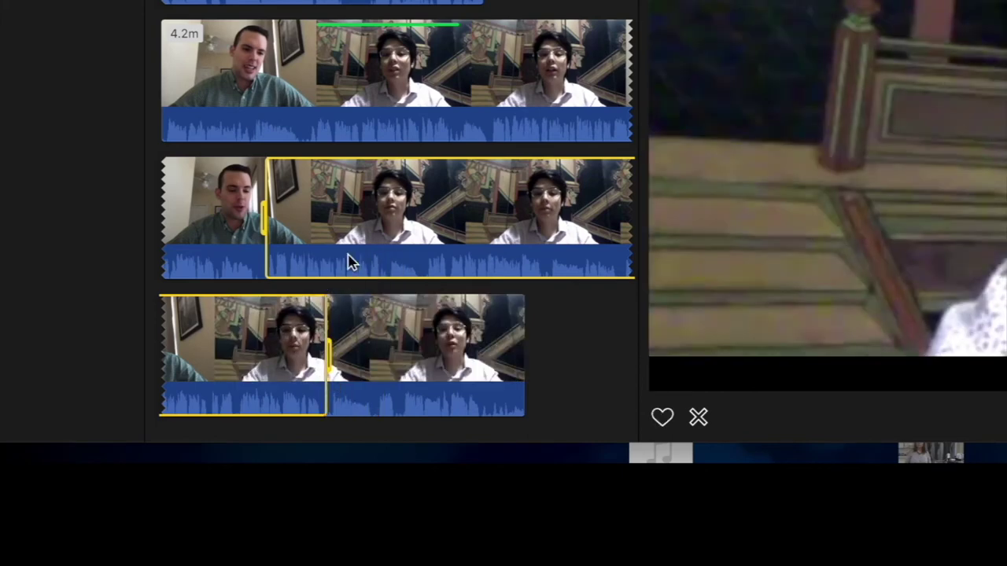
pyautogui.press('f')
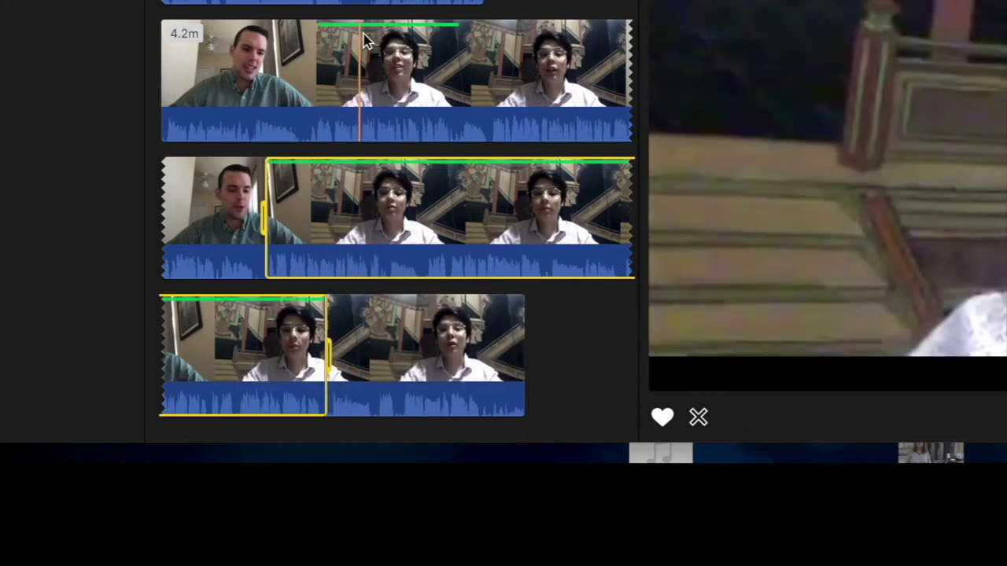
# Filter the video event's clips to show only Favorites.
pyautogui.scroll(2, 393, 41)
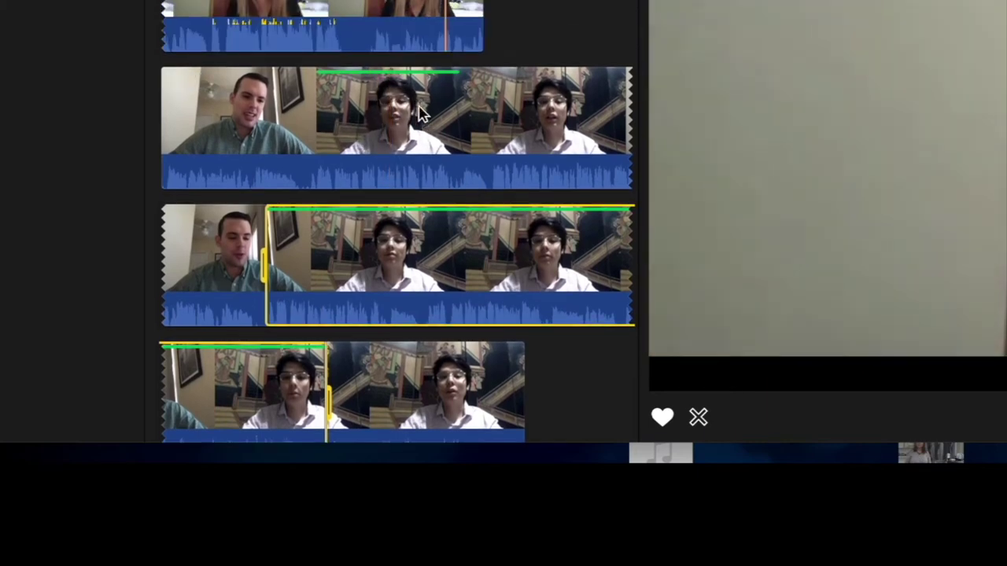
pyautogui.scroll(3, 403, 50)
pyautogui.scroll(15, 397, 222)
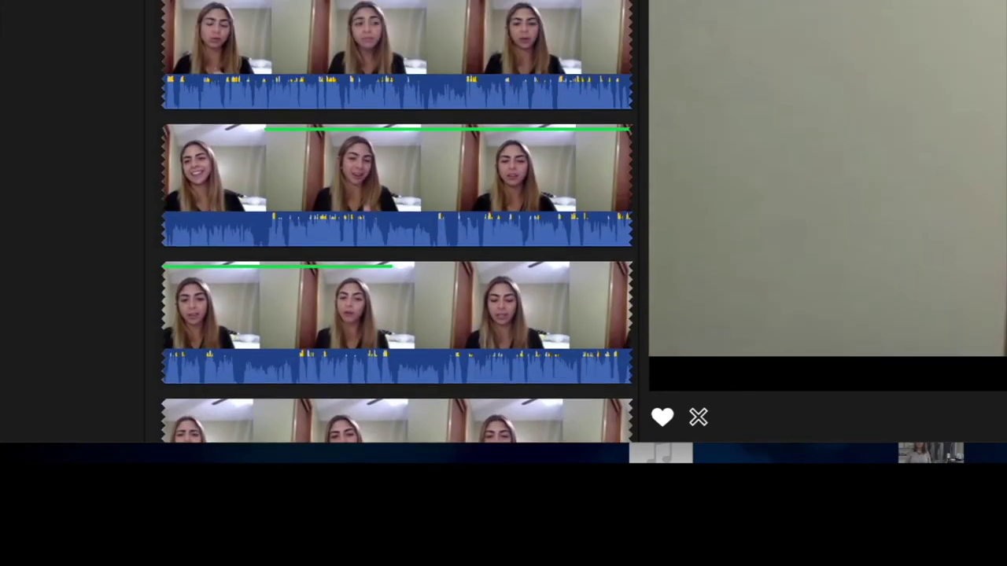
pyautogui.scroll(5, 397, 222)
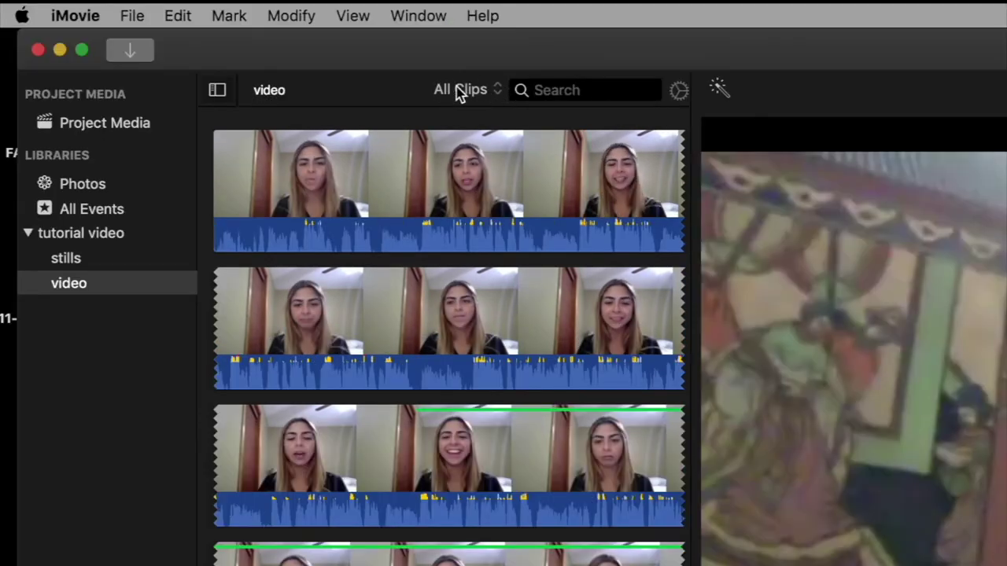
pyautogui.click(497, 92)
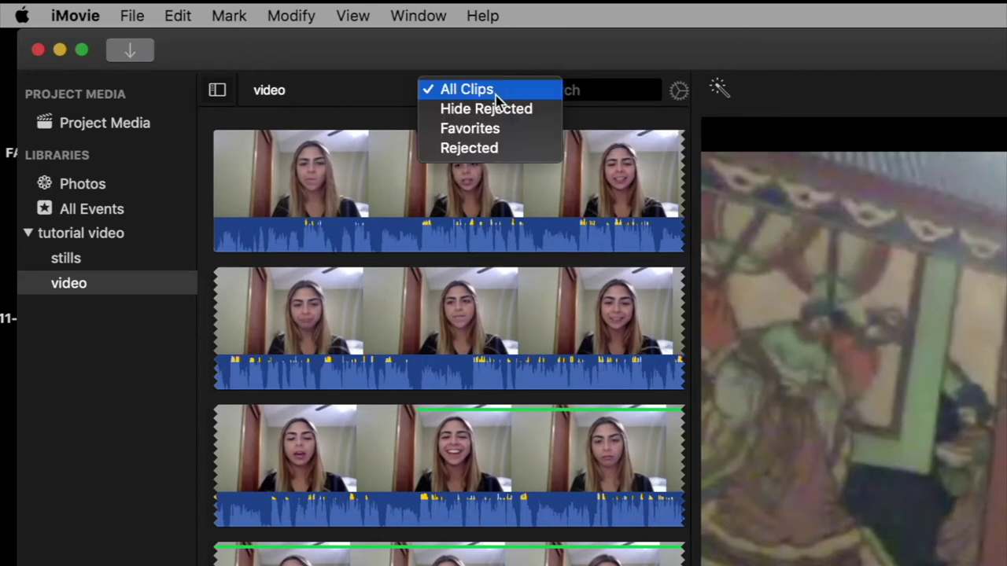
pyautogui.click(491, 130)
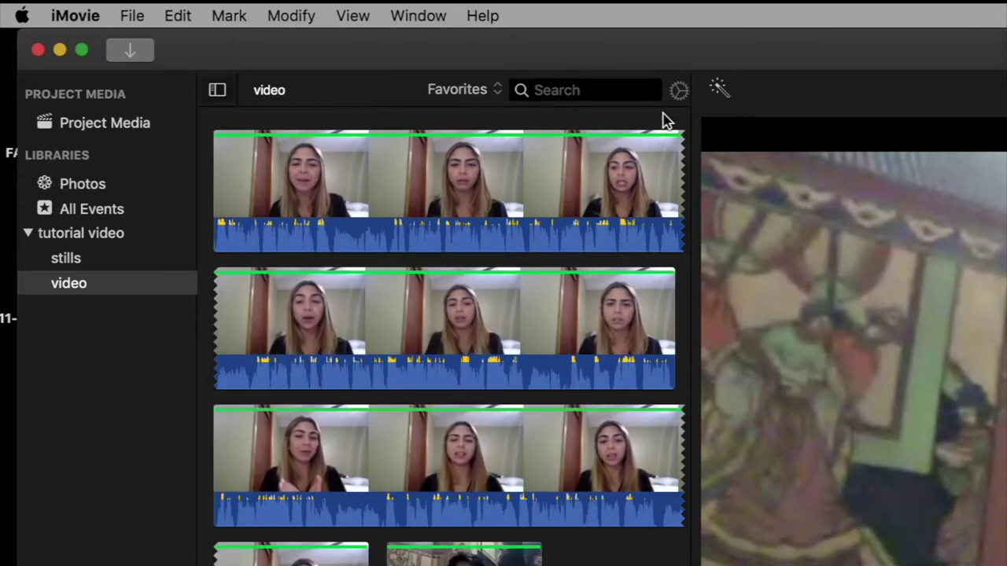
# Set the clip filmstrip zoom to 1m for the favorites and close the clip appearance settings.
pyautogui.click(678, 91)
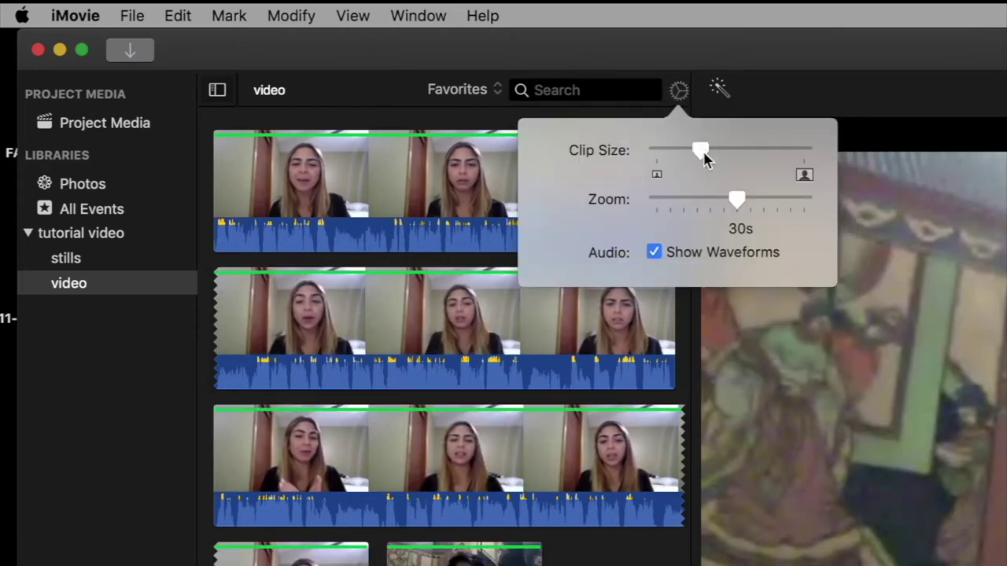
pyautogui.moveTo(728, 203); pyautogui.dragTo(719, 204)
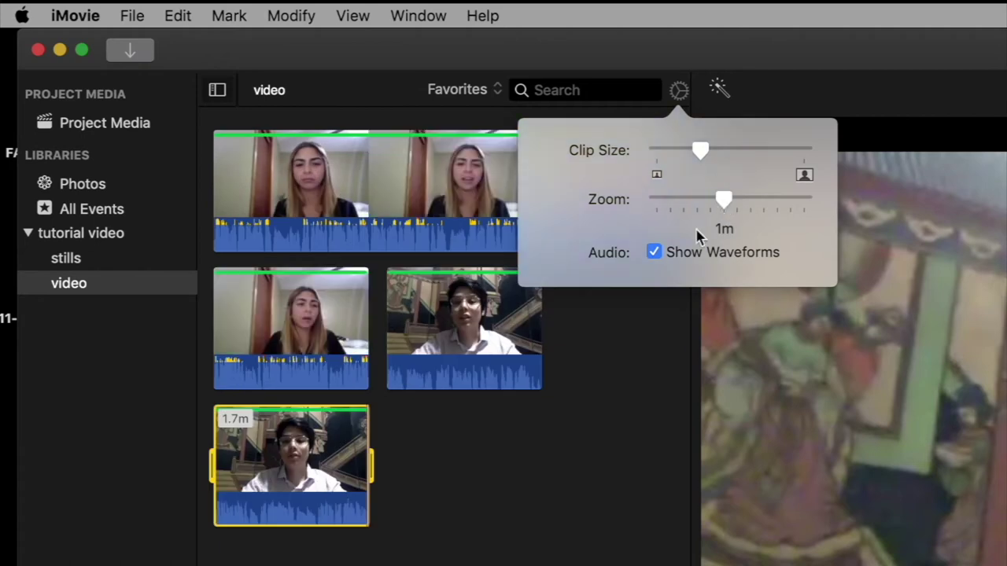
pyautogui.click(600, 394)
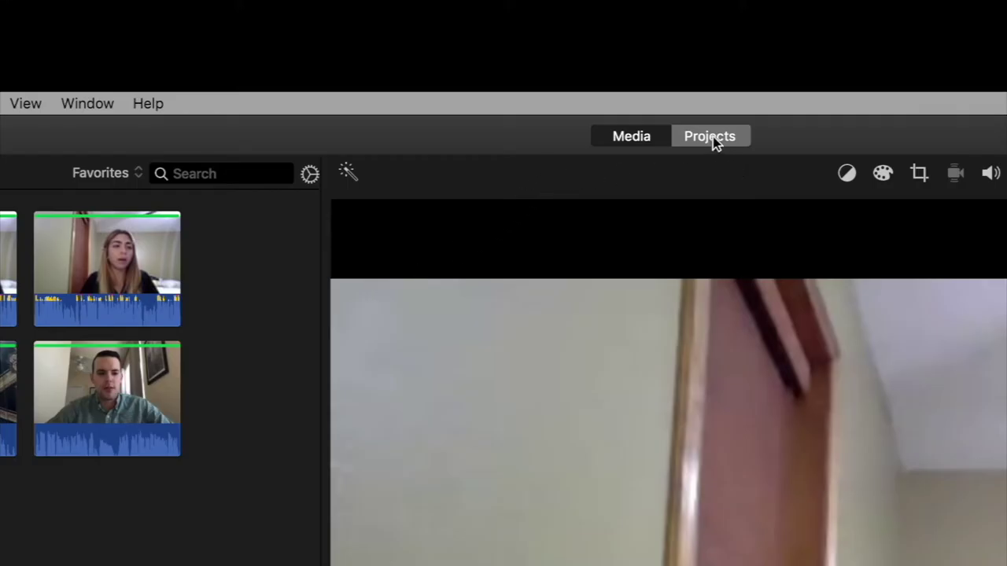
# Create a new Movie project from the projects view.
pyautogui.click(697, 137)
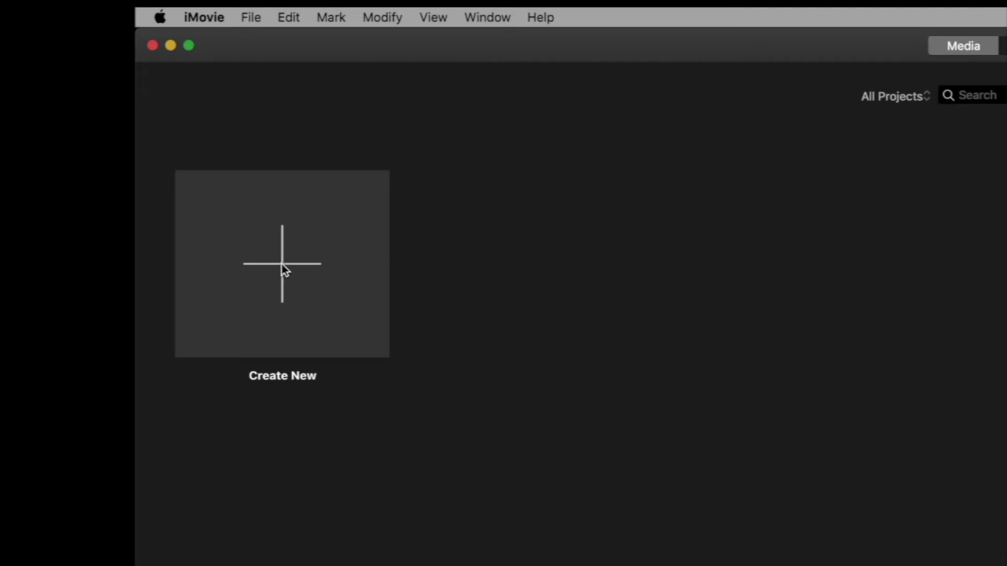
pyautogui.click(283, 269)
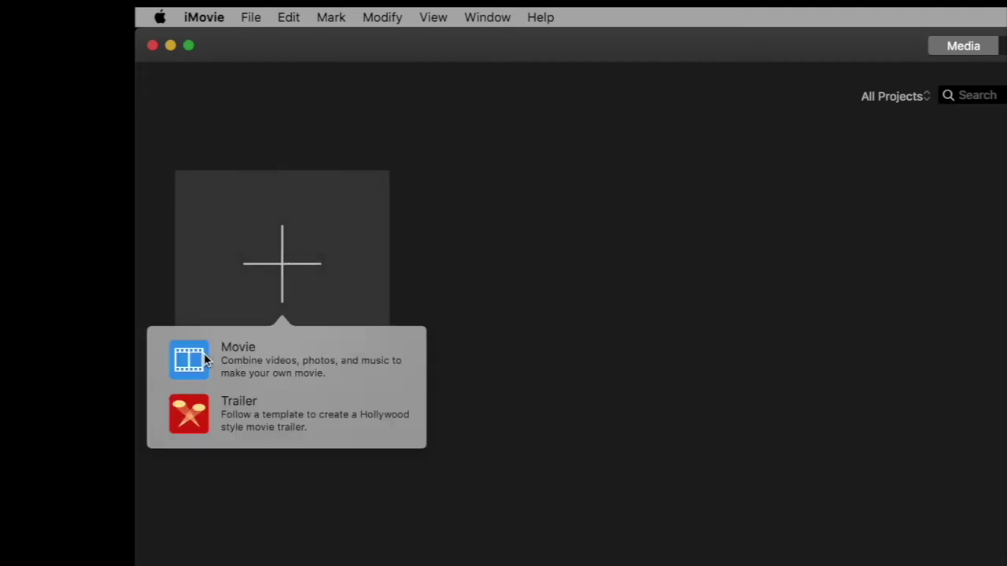
pyautogui.click(184, 363)
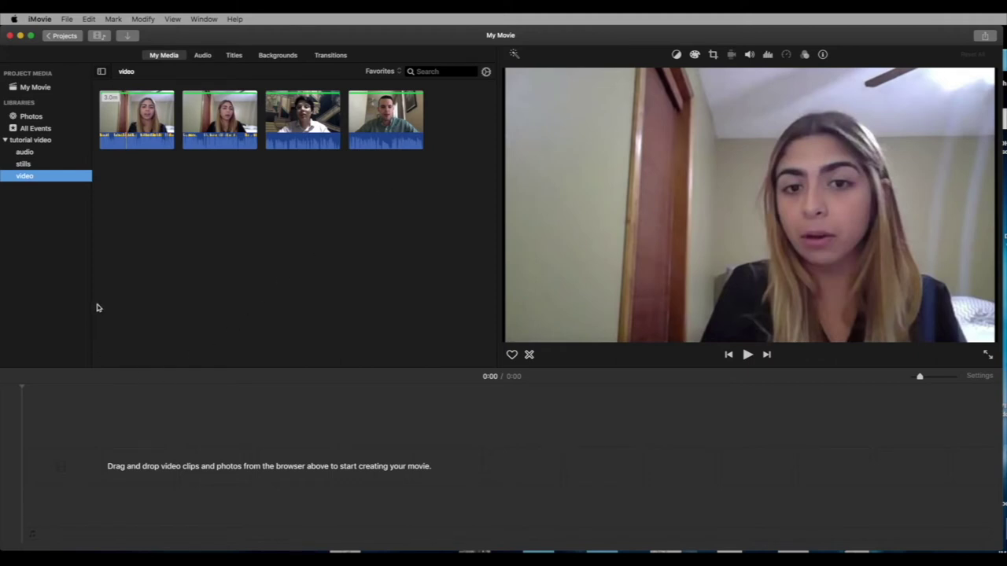
# Place the first, third and second favorite clips one after another in the empty timeline.
pyautogui.click(144, 125)
pyautogui.moveTo(130, 106); pyautogui.dragTo(83, 393)
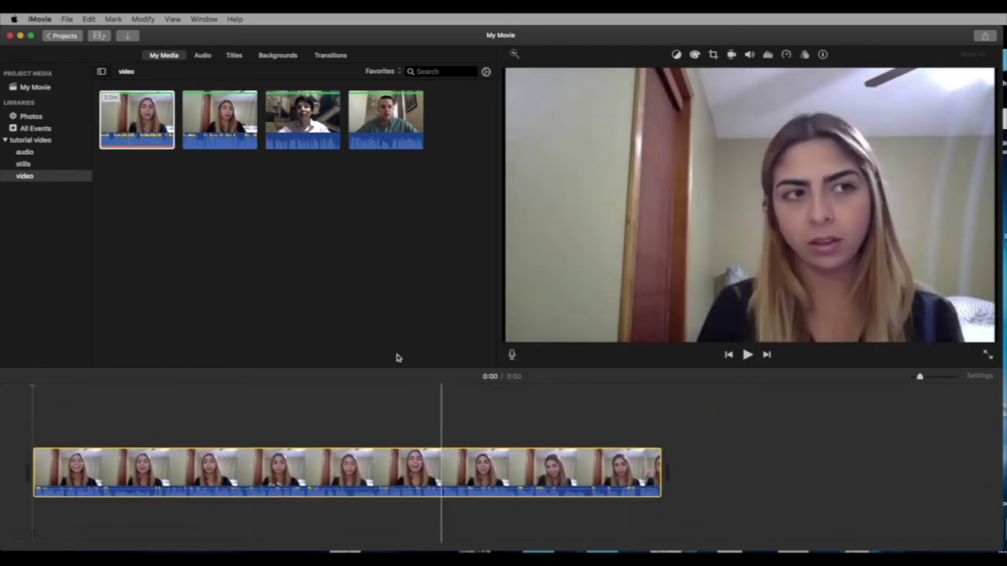
pyautogui.moveTo(296, 115); pyautogui.dragTo(696, 461)
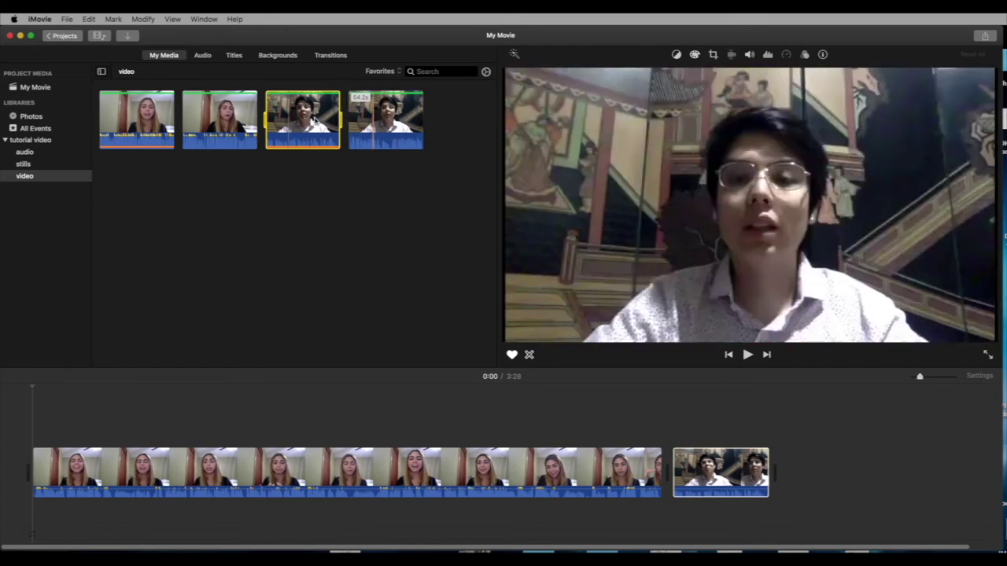
pyautogui.moveTo(216, 118); pyautogui.dragTo(677, 415)
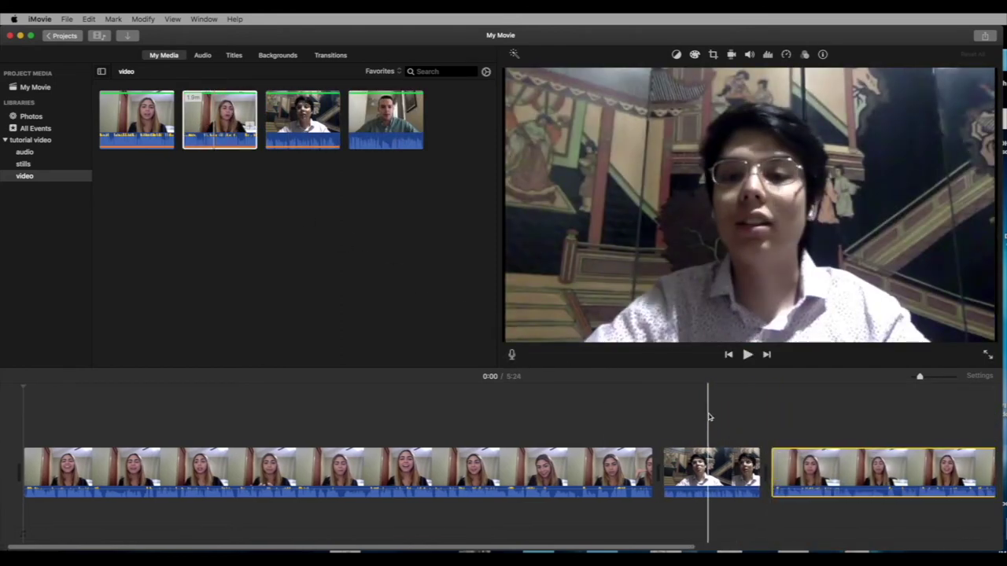
pyautogui.hscroll(10, 709, 417)
pyautogui.hscroll(-10, 708, 417)
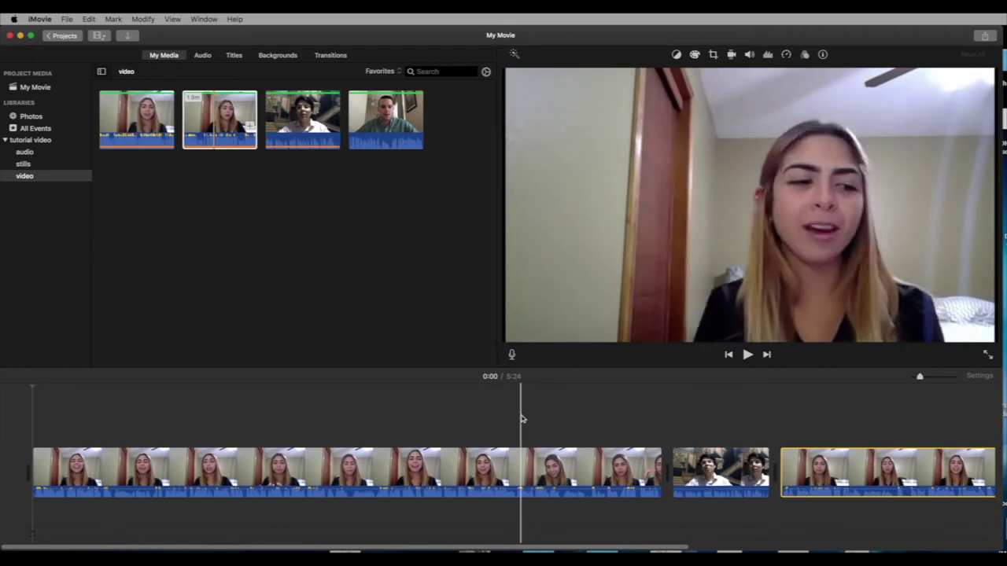
# Select all three clips in the timeline and delete them.
pyautogui.moveTo(623, 413); pyautogui.dragTo(794, 466)
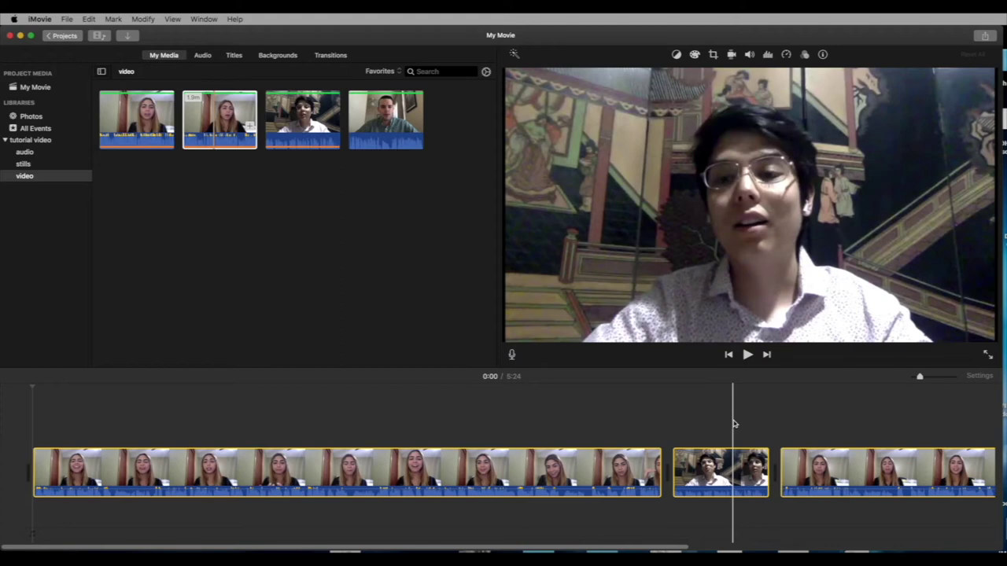
pyautogui.press('Delete')
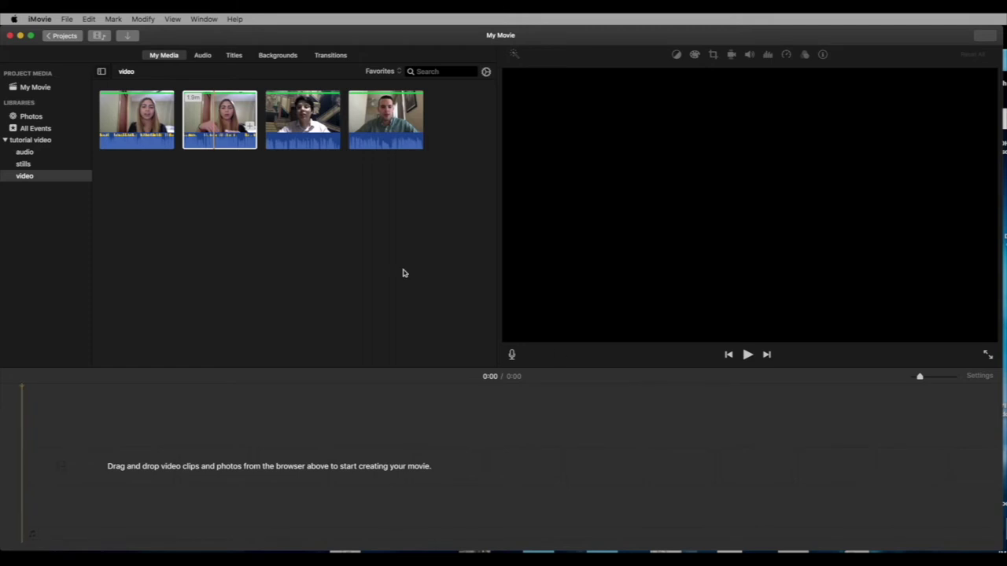
# Append the first, third and fourth favorite clips in turn to the end of the movie timeline.
pyautogui.click(130, 114)
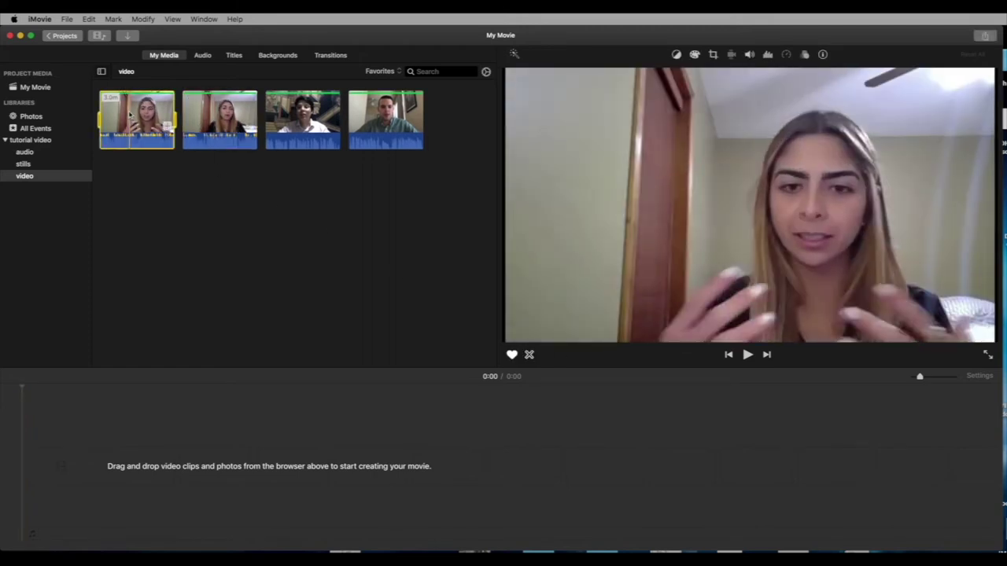
pyautogui.press('e')
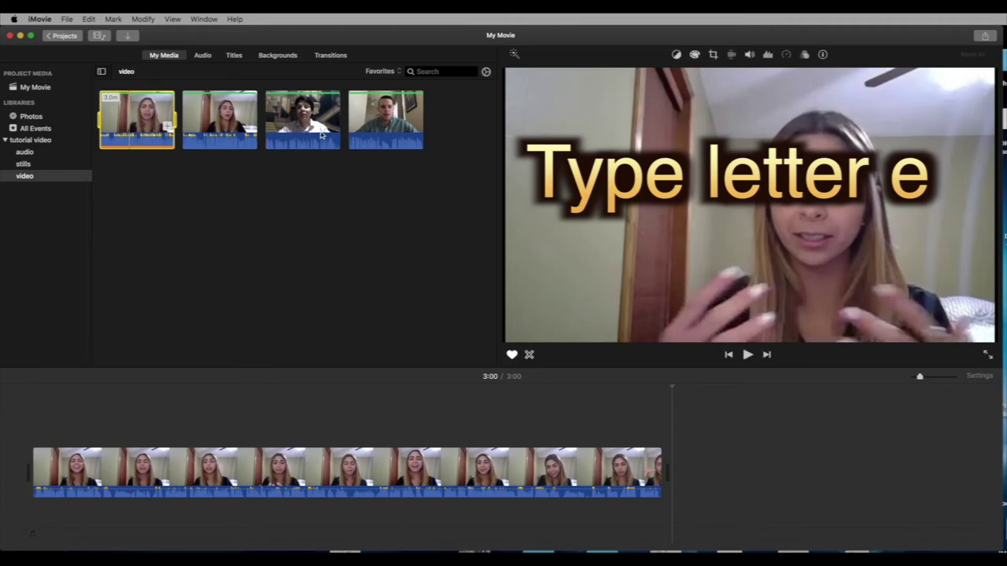
pyautogui.click(294, 117)
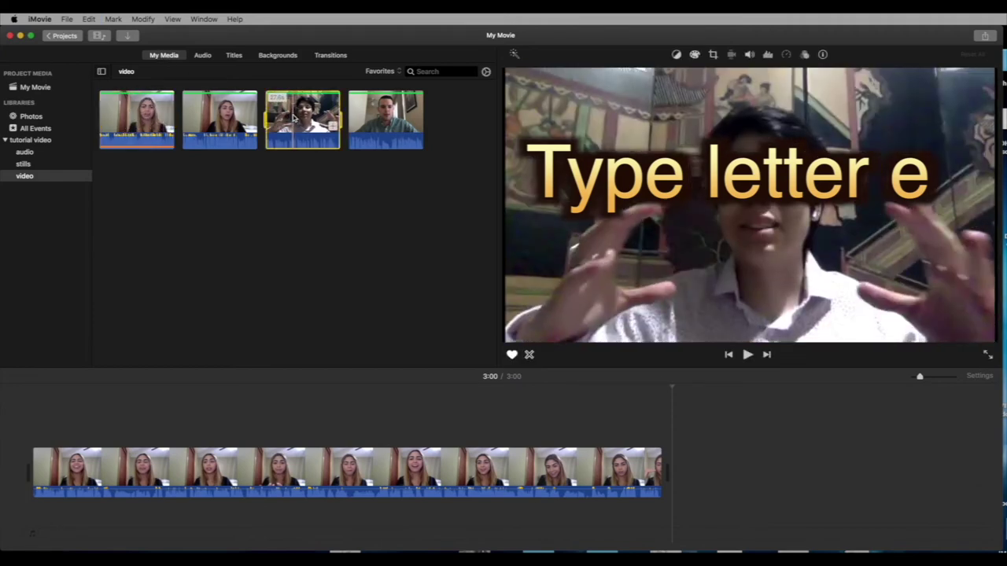
pyautogui.press('e')
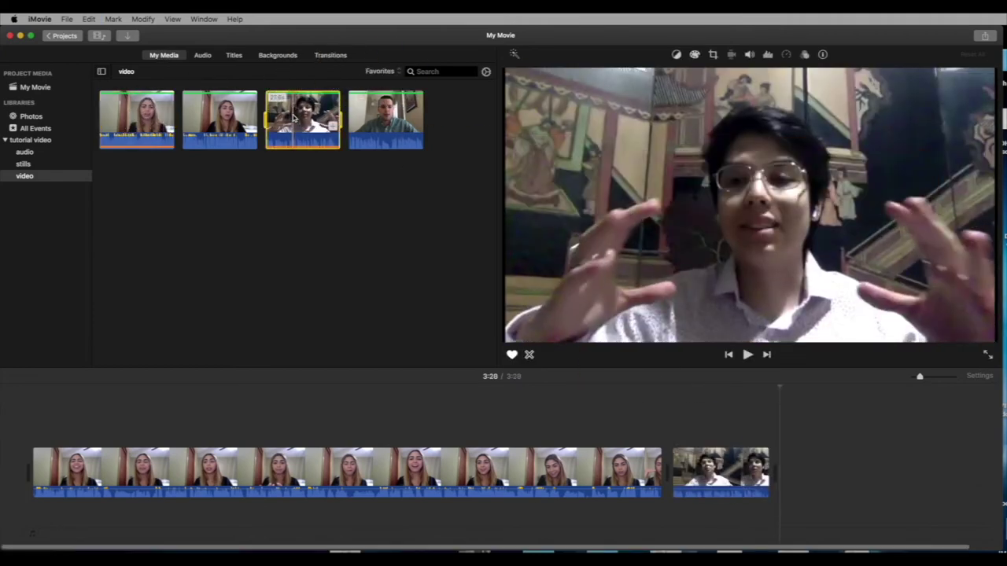
pyautogui.click(369, 116)
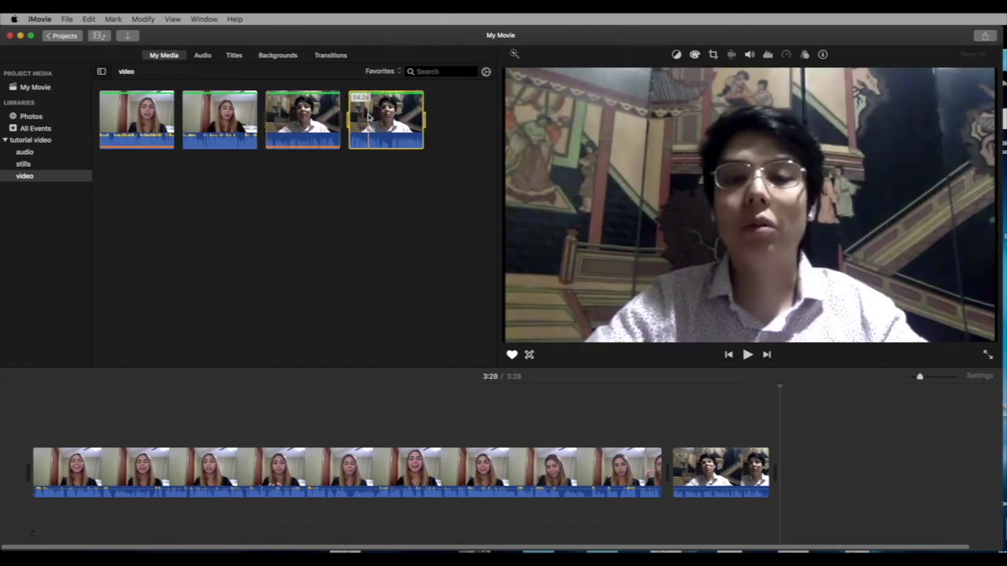
pyautogui.press('e')
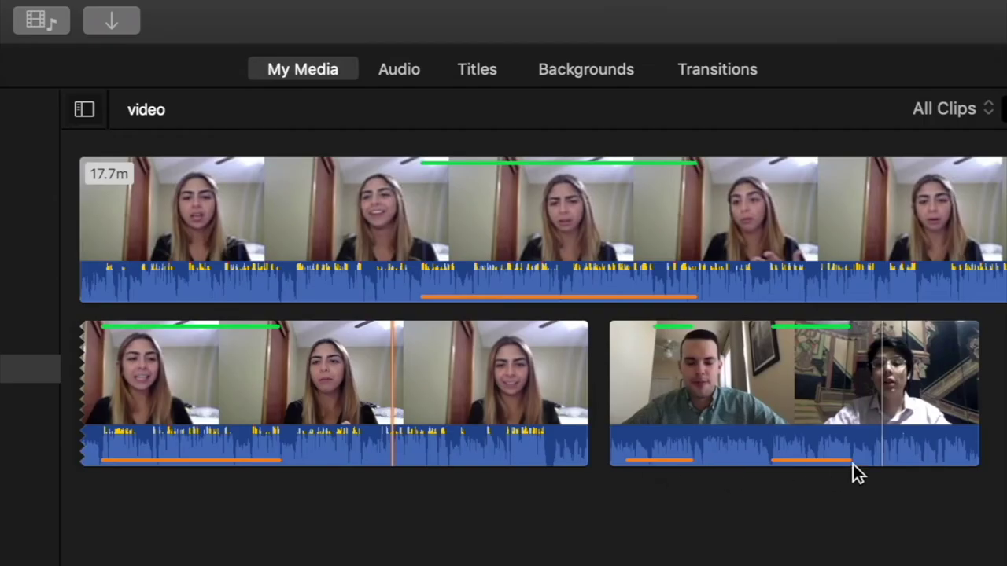
# Examine which favorite ranges of the two interview clips are marked in orange as used in the movie.
pyautogui.click(933, 409)
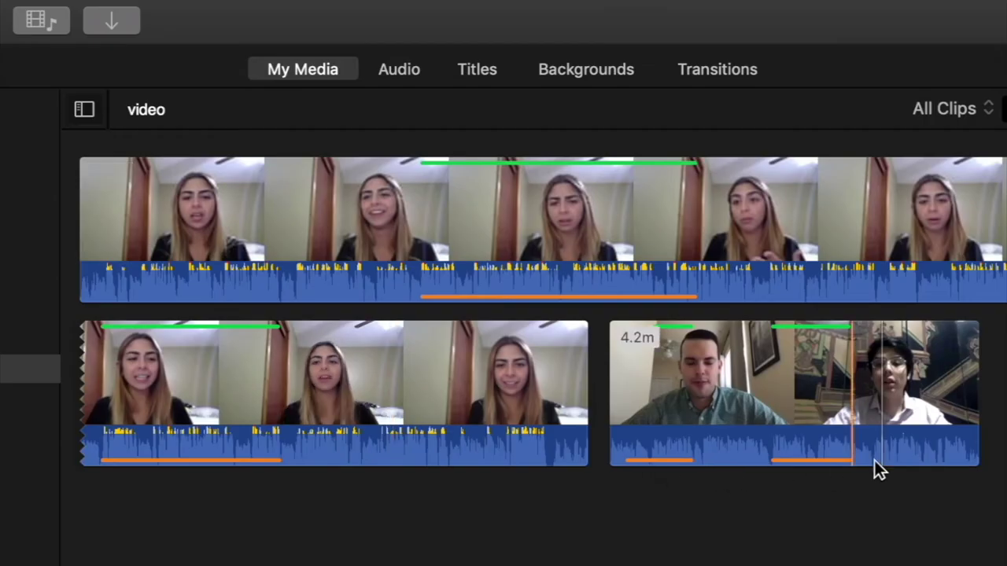
pyautogui.click(173, 465)
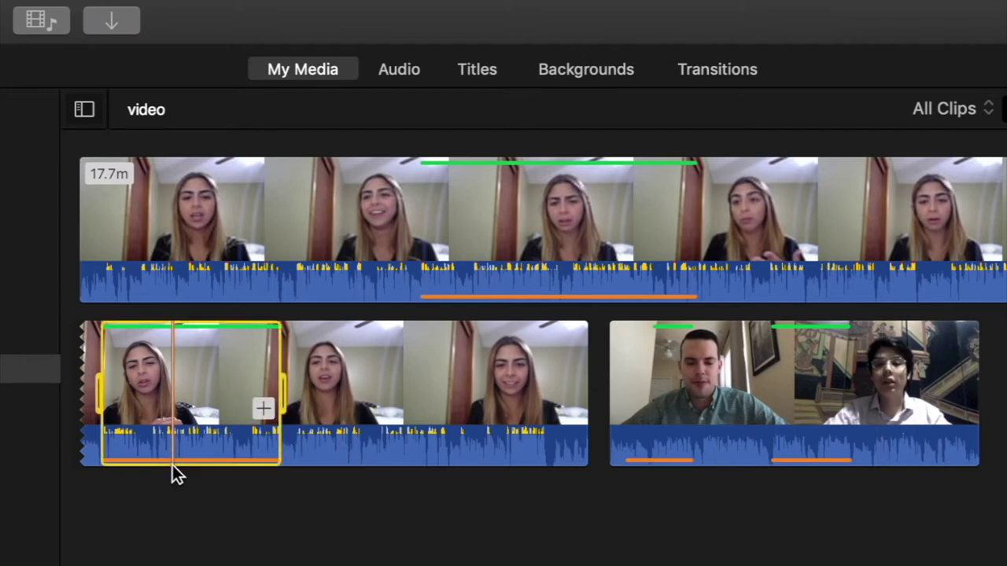
pyautogui.click(327, 484)
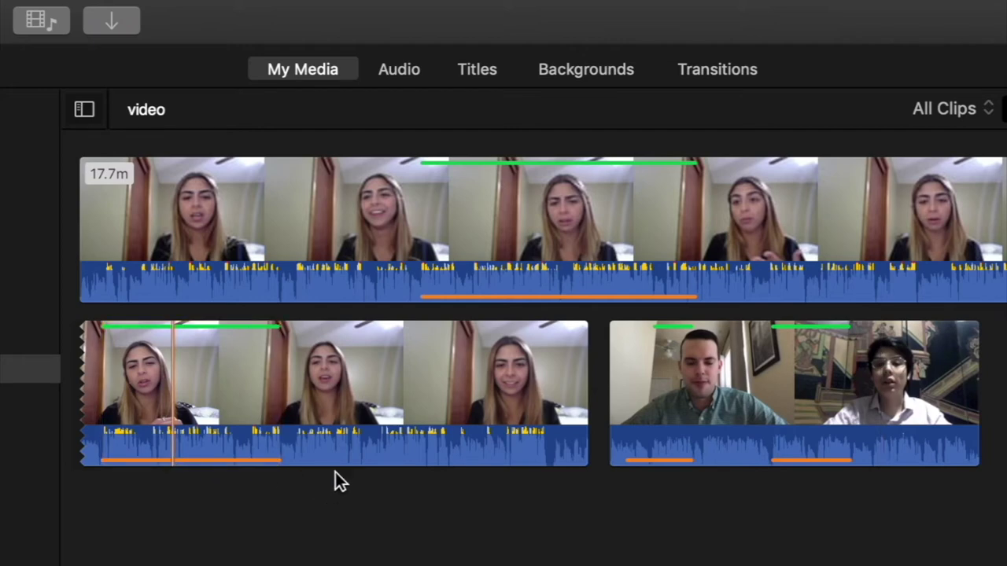
pyautogui.click(518, 166)
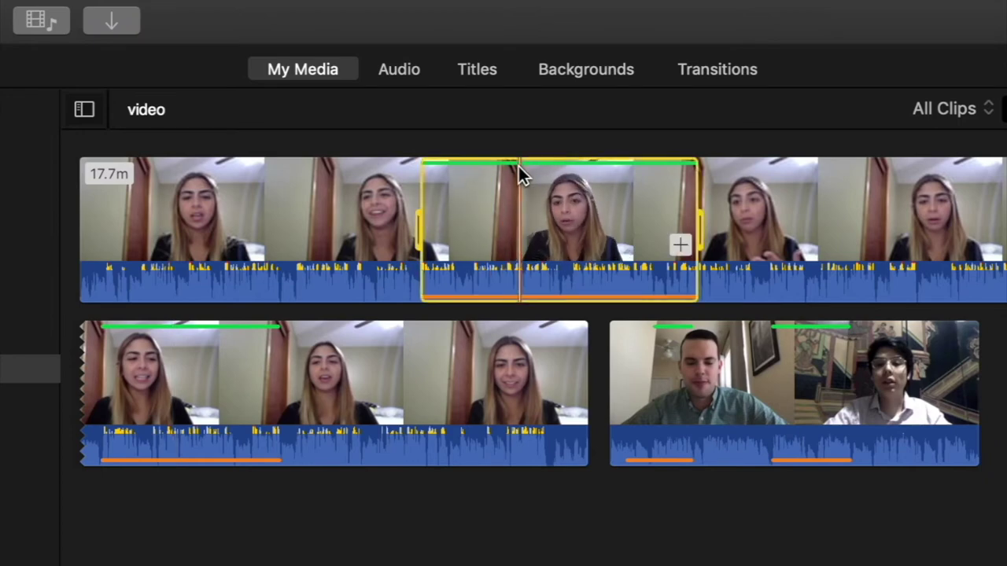
pyautogui.click(562, 559)
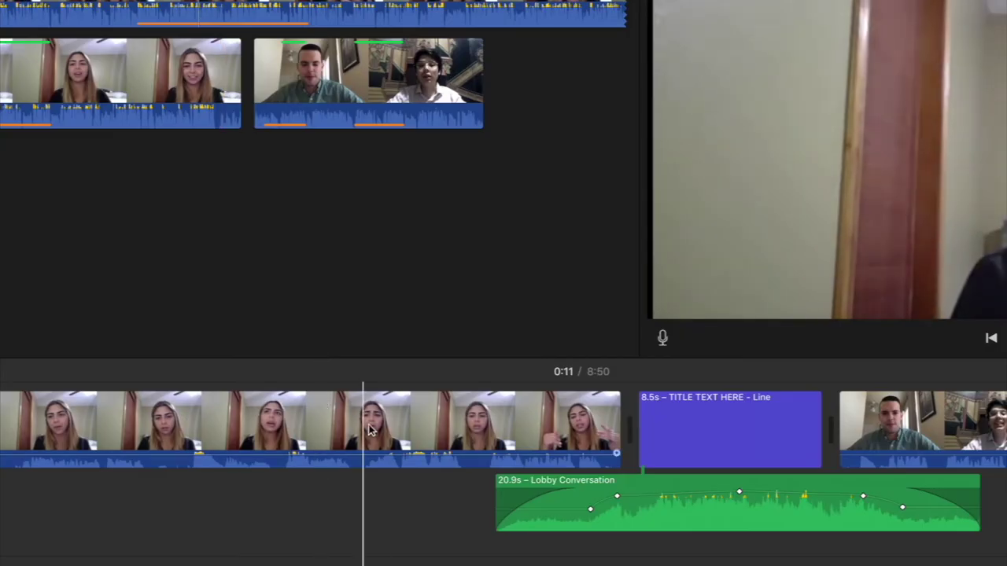
# Review the clips, title and audio along the draft timeline and shrink the program window so it fits fully on the screen.
pyautogui.hscroll(6, 381, 429)
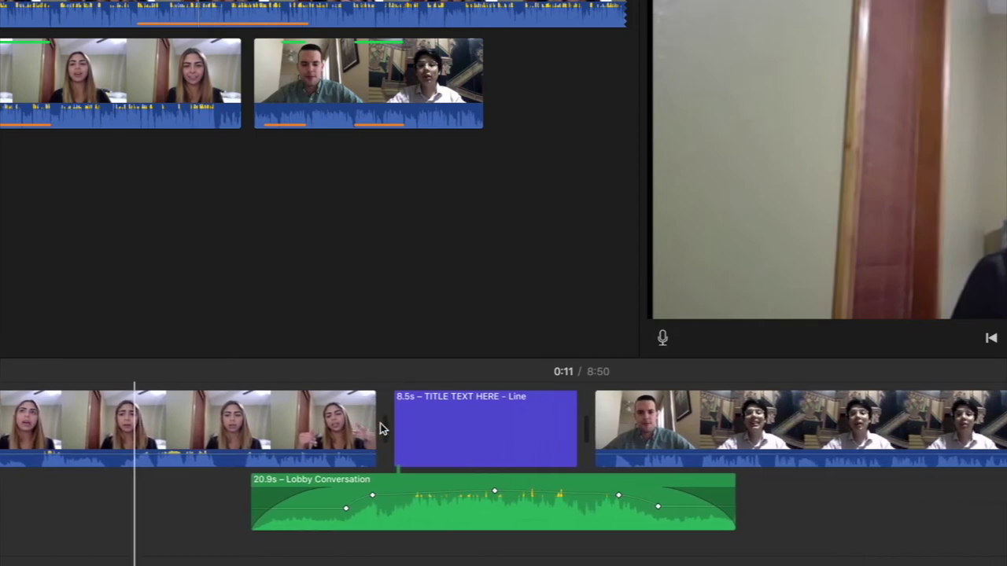
pyautogui.hscroll(15, 381, 428)
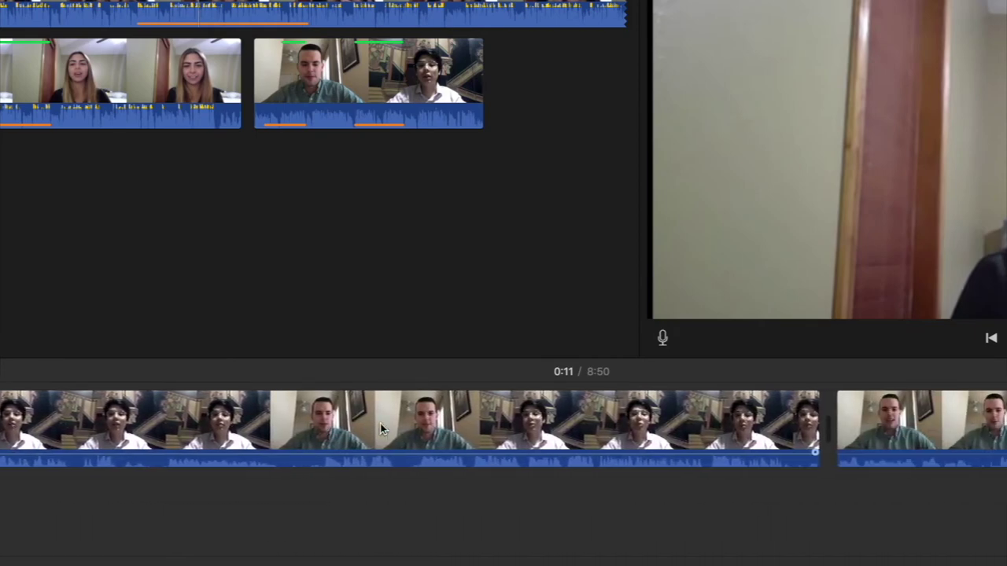
pyautogui.hscroll(2, 380, 428)
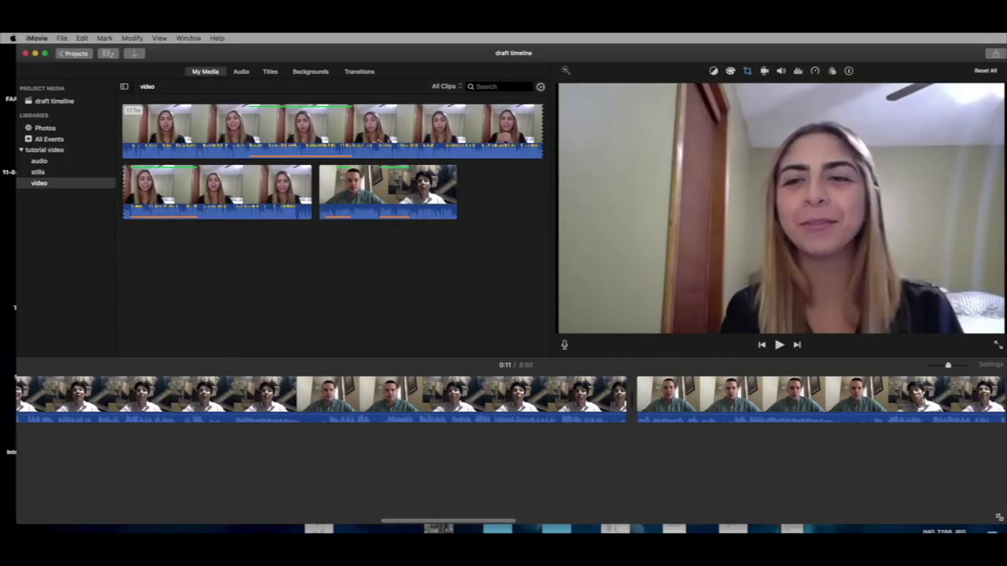
pyautogui.moveTo(999, 517); pyautogui.dragTo(941, 445)
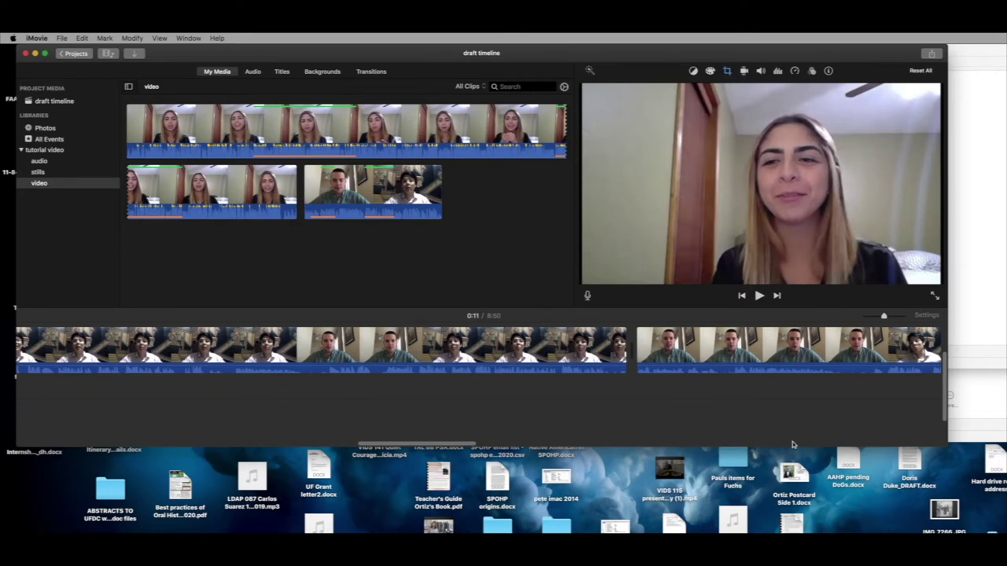
pyautogui.hscroll(5, 674, 384)
pyautogui.hscroll(5, 674, 385)
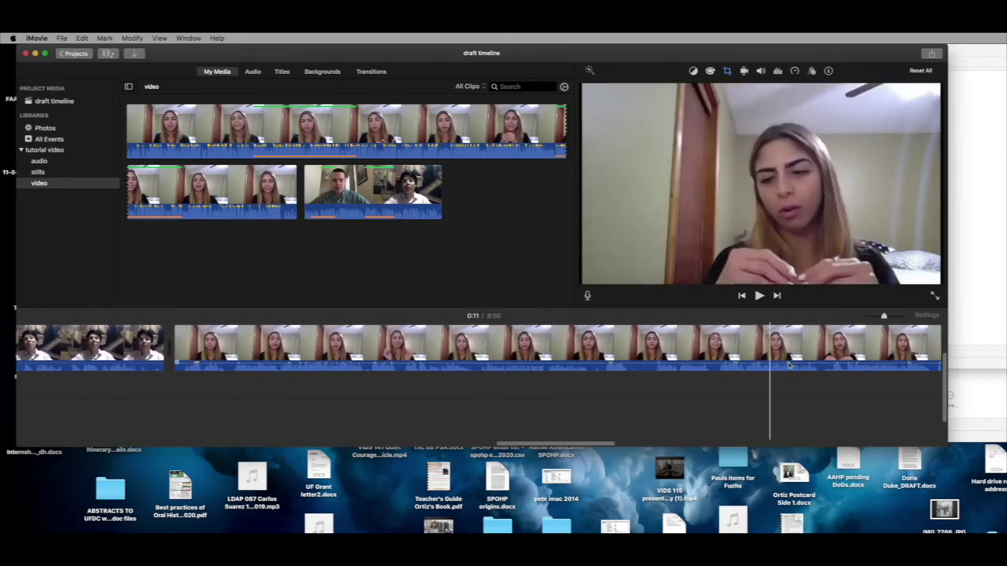
pyautogui.moveTo(883, 316); pyautogui.dragTo(883, 317)
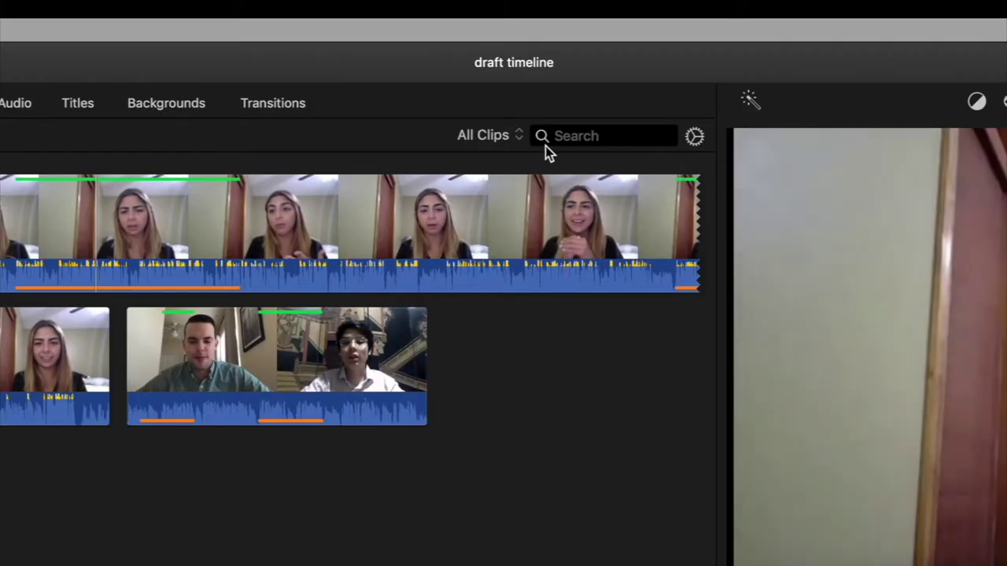
# Check the media browser's clip filter choices and keep All Clips selected.
pyautogui.click(518, 140)
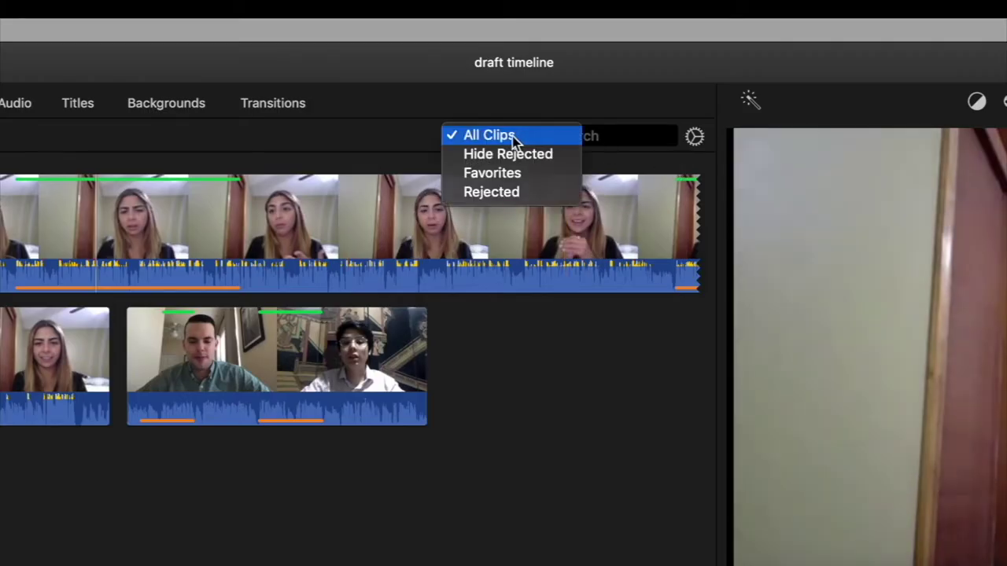
pyautogui.click(512, 136)
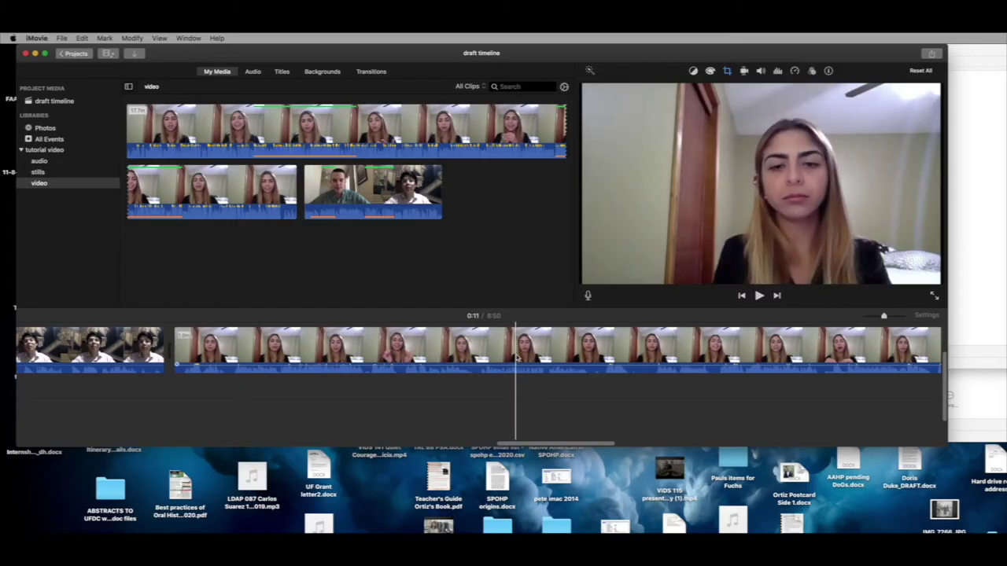
# Select the timeline clip of the two men just before the woman's long interview and reveal its source in the project media.
pyautogui.click(379, 343)
pyautogui.hscroll(3, 393, 343)
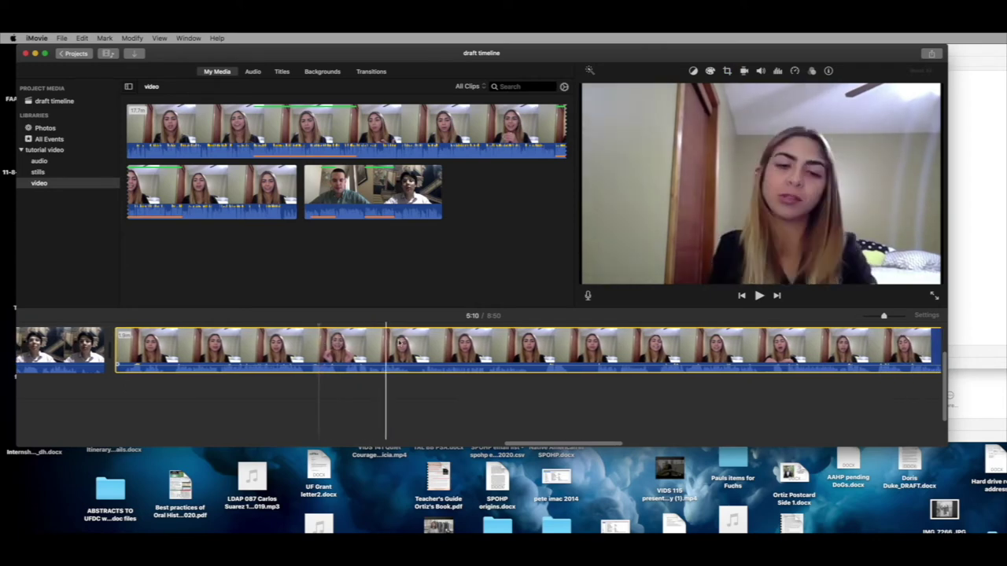
pyautogui.hscroll(2, 400, 343)
pyautogui.hscroll(-8, 400, 343)
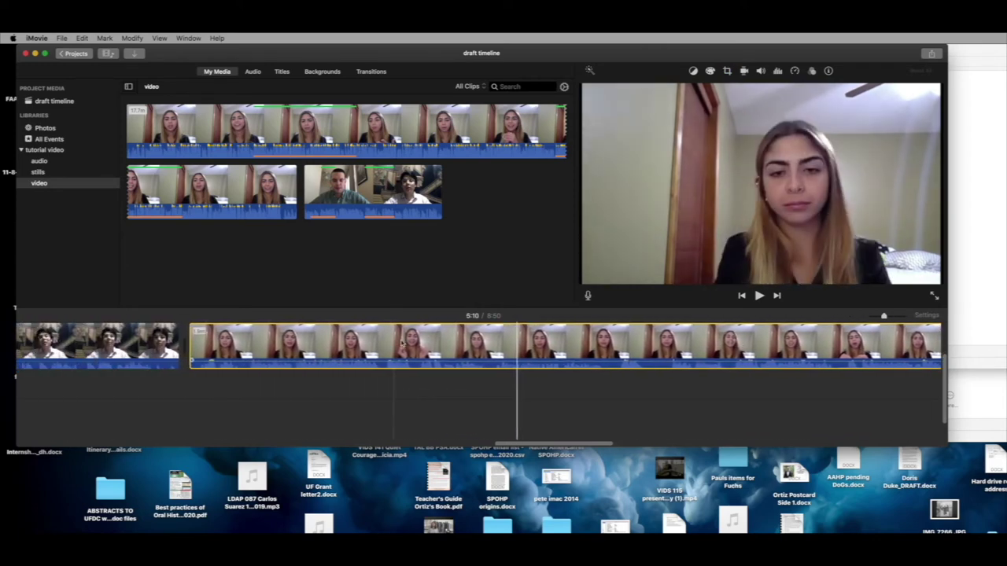
pyautogui.hscroll(6, 400, 343)
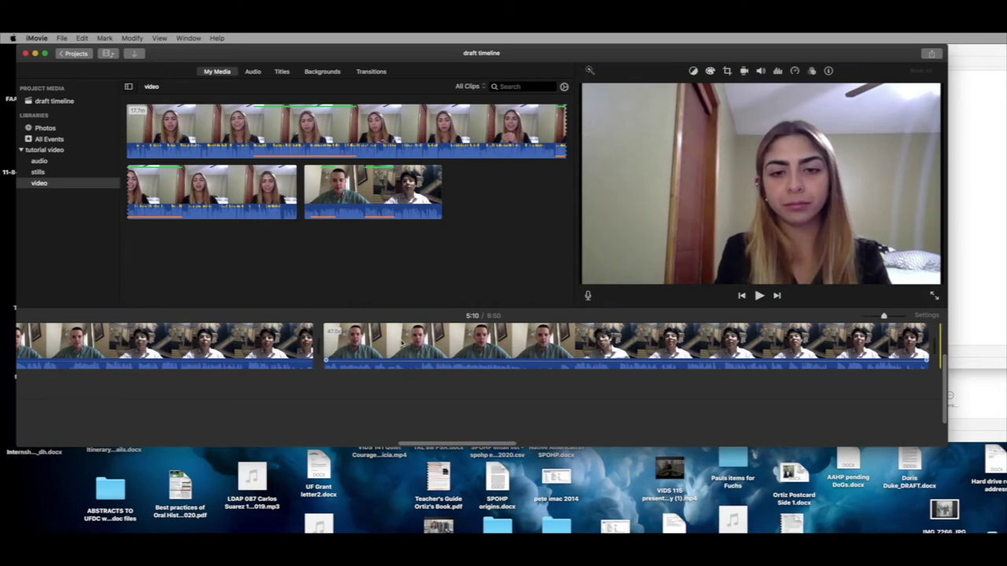
pyautogui.hscroll(8, 390, 341)
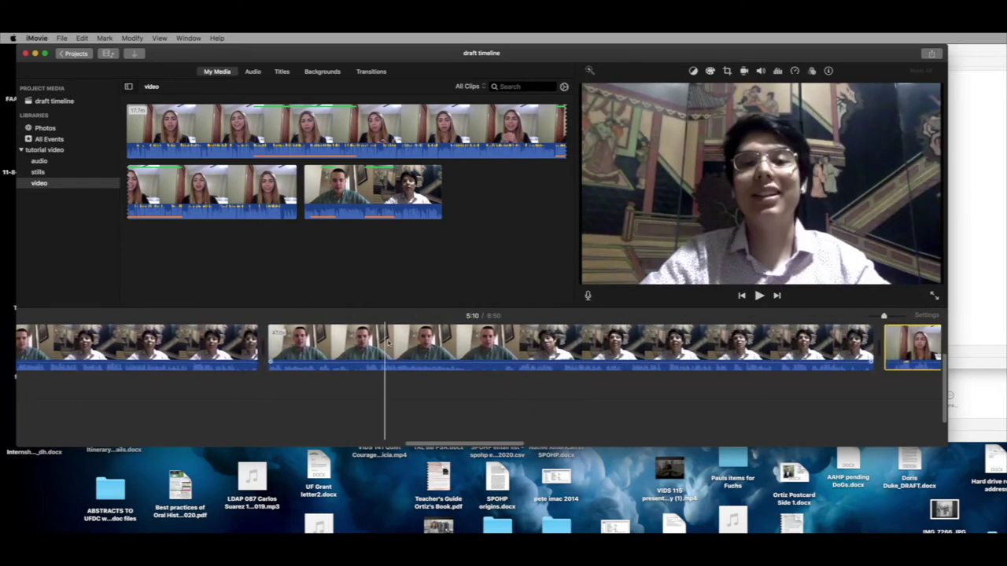
pyautogui.hscroll(4, 388, 341)
pyautogui.click(340, 344)
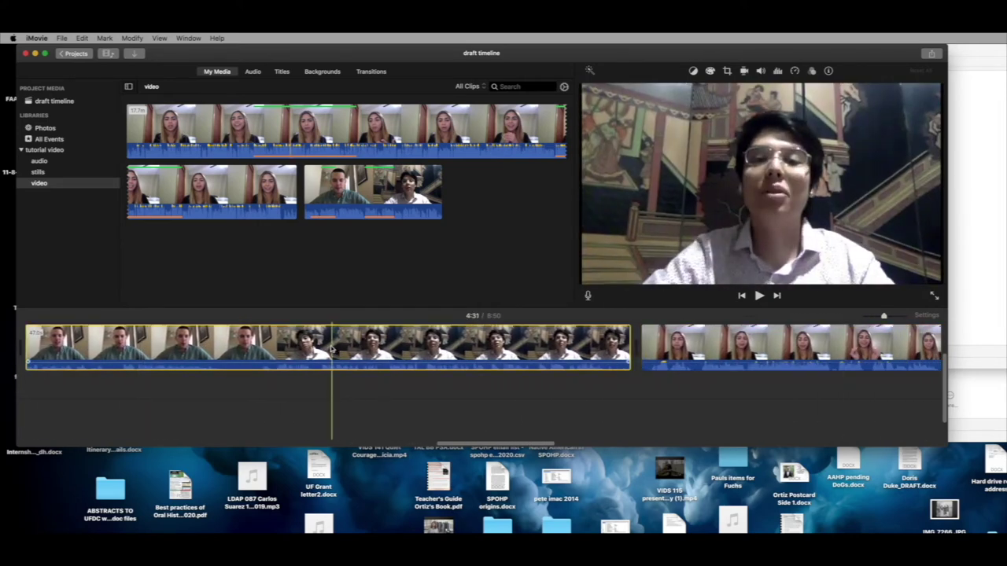
pyautogui.hscroll(-1, 339, 344)
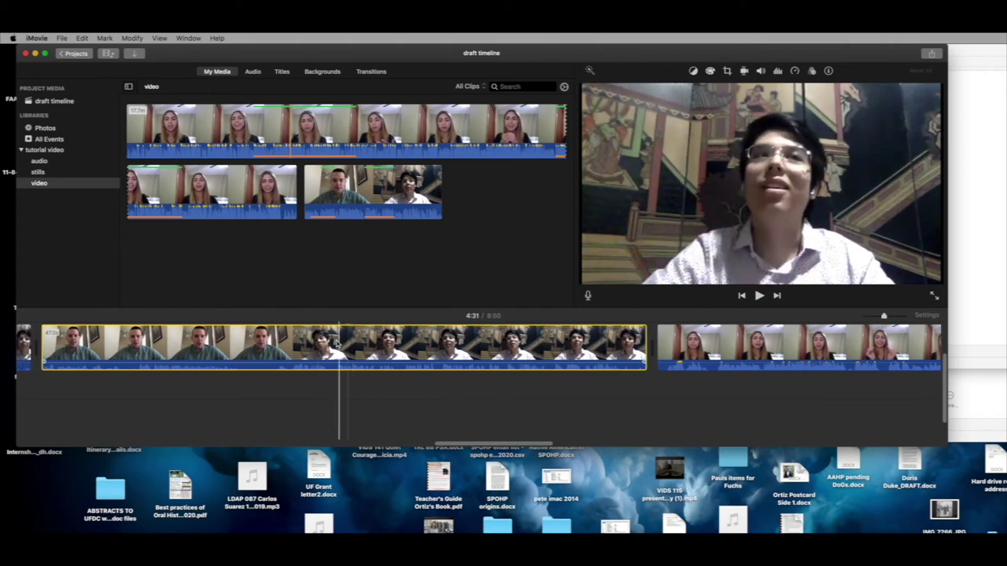
pyautogui.rightClick(337, 343)
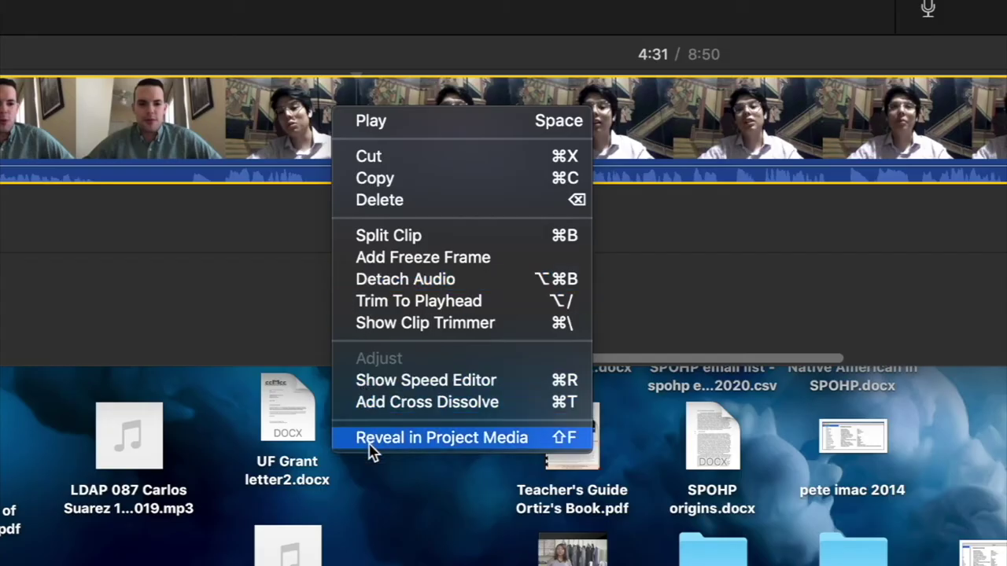
pyautogui.click(501, 437)
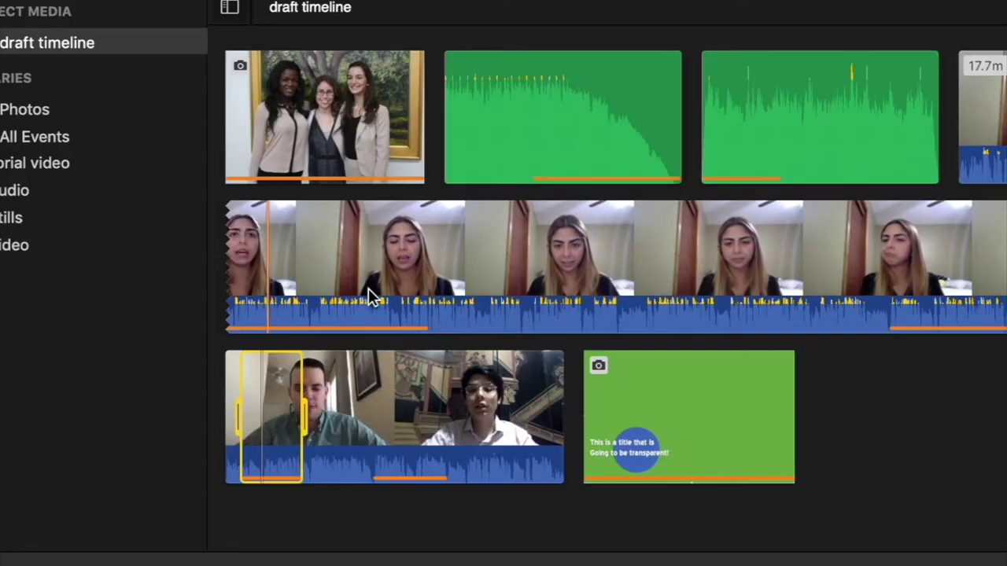
pyautogui.moveTo(286, 431)
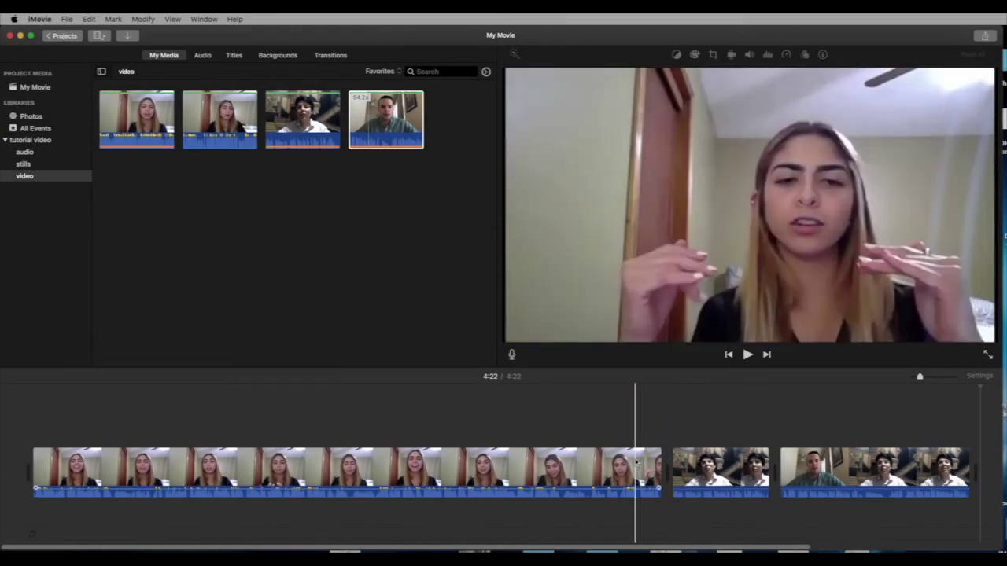
# Play the My Movie timeline from about 2:55 across the cut between the first and second clips.
pyautogui.click(645, 410)
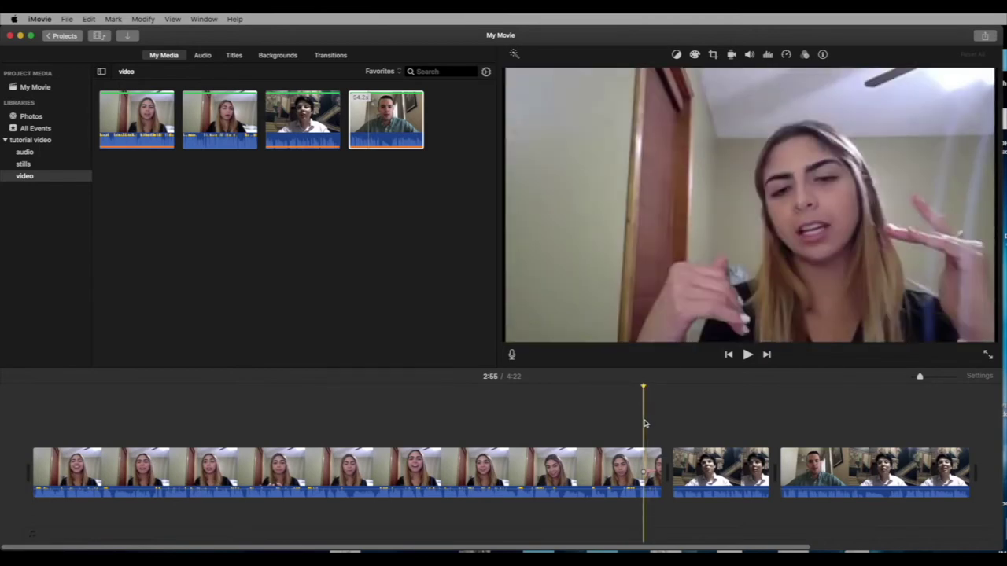
pyautogui.hscroll(2, 644, 425)
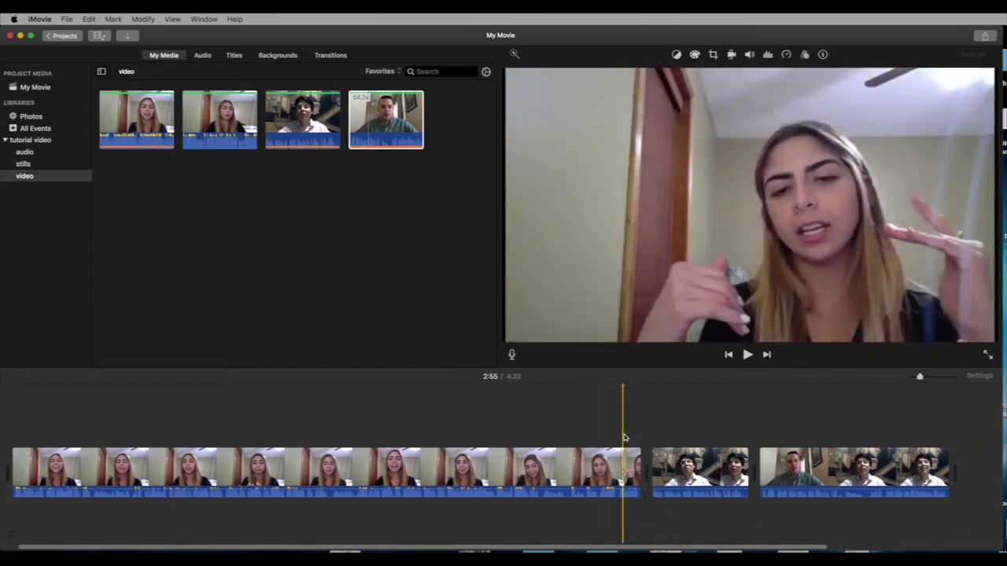
pyautogui.press('space')
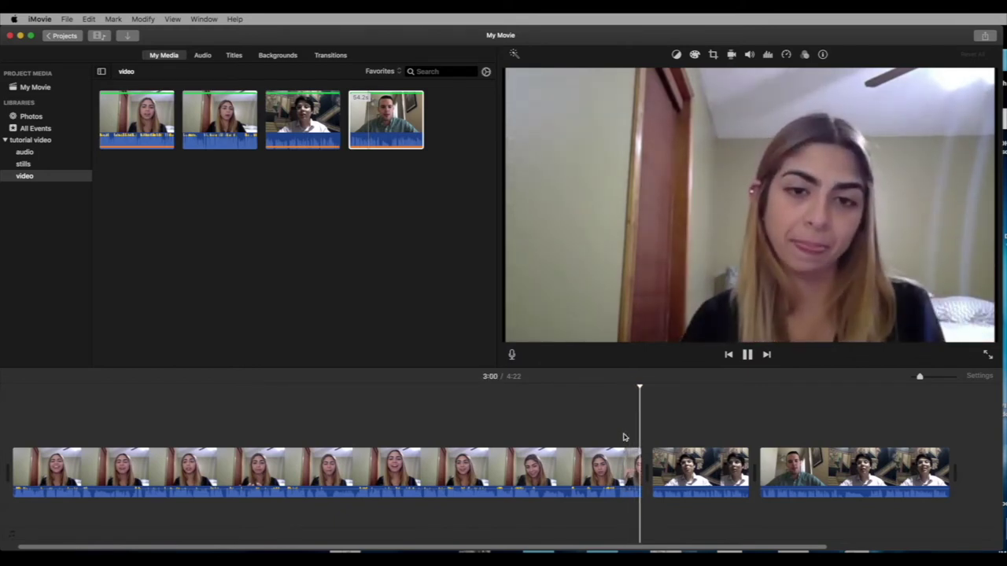
pyautogui.press('space')
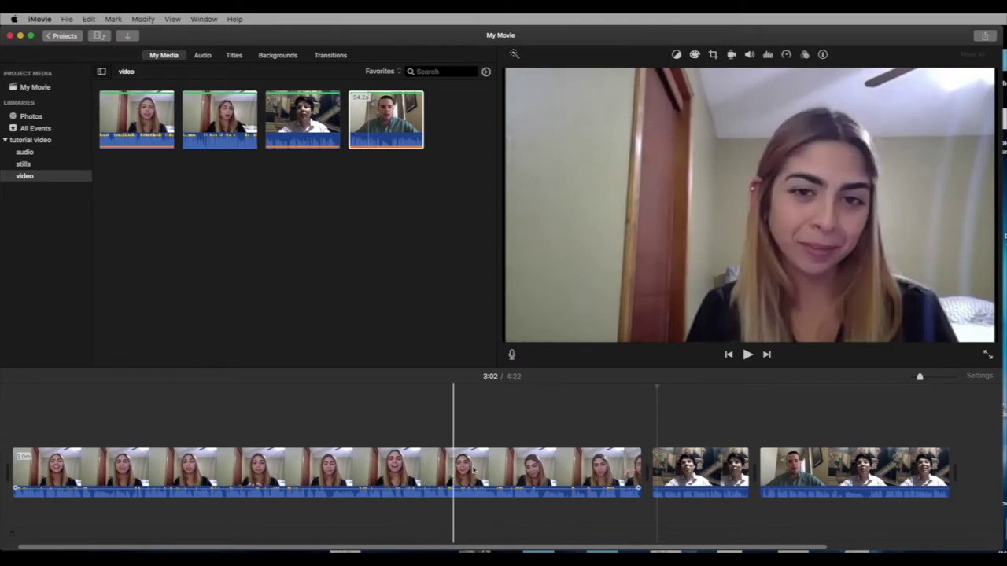
# Lift the second timeline clip above the main track, preview its overlap with the first clip's end, and shift it over the first clip's middle.
pyautogui.moveTo(682, 466); pyautogui.dragTo(639, 410)
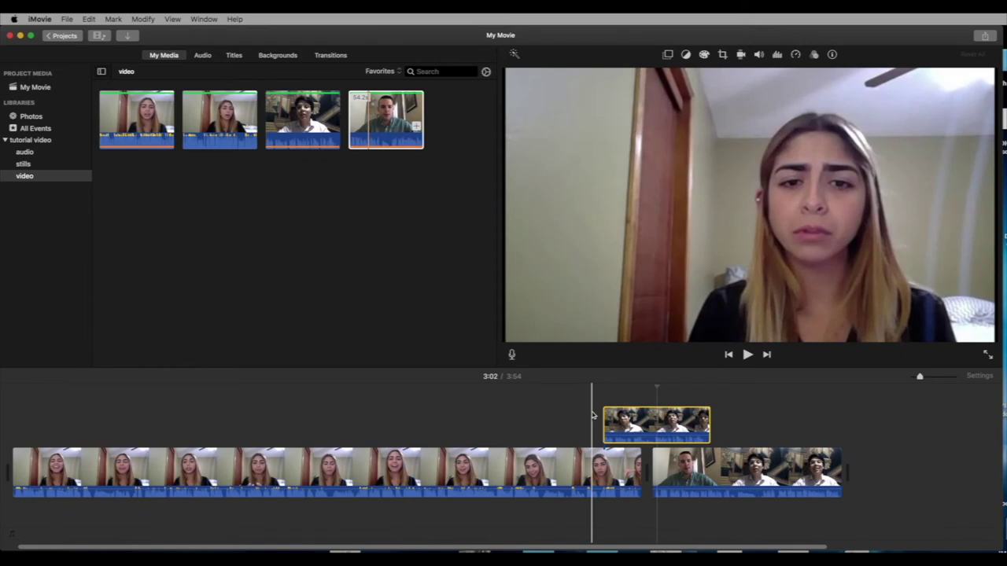
pyautogui.click(593, 416)
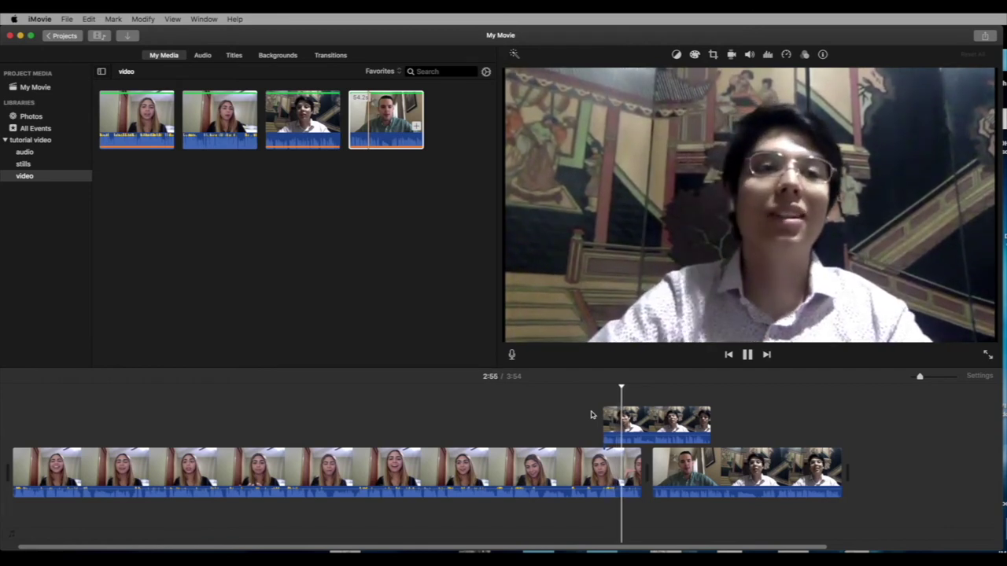
pyautogui.press('space')
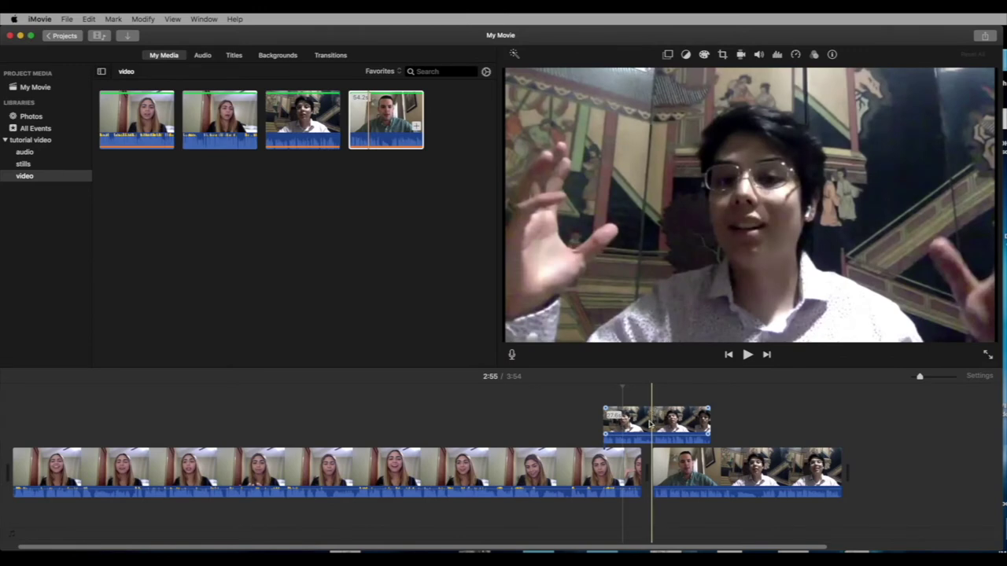
pyautogui.moveTo(667, 415)
pyautogui.mouseDown()
pyautogui.moveTo(630, 413)
pyautogui.moveTo(663, 413)
pyautogui.mouseUp()
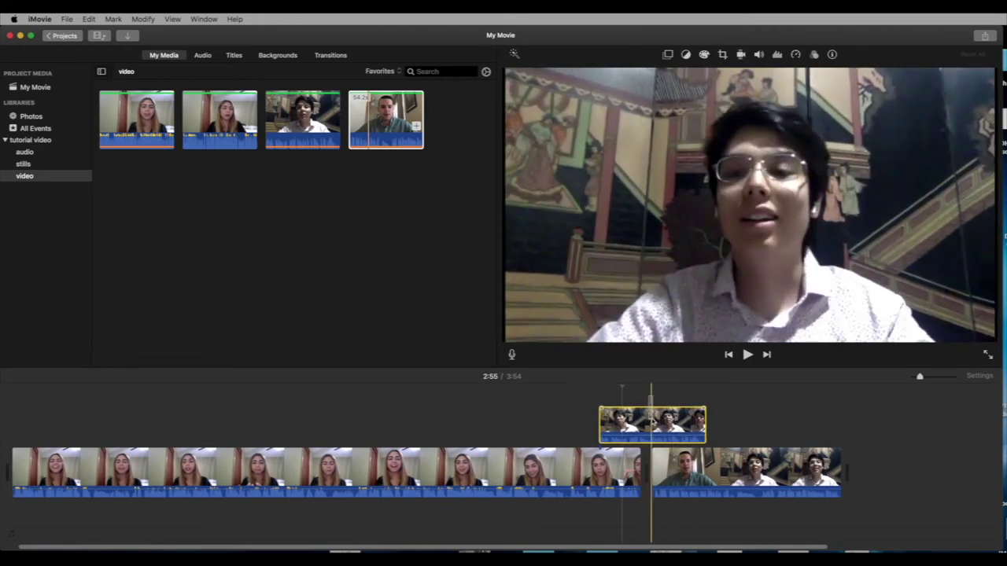
pyautogui.moveTo(650, 425); pyautogui.dragTo(429, 423)
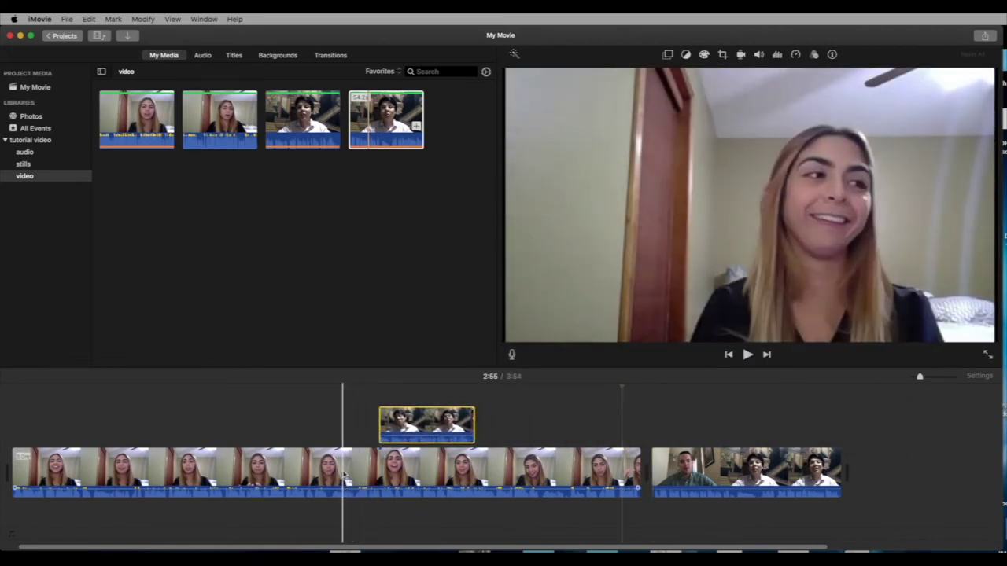
# Split the first interview clip at 1:32 and insert the overlaid clip between the two halves.
pyautogui.click(334, 457)
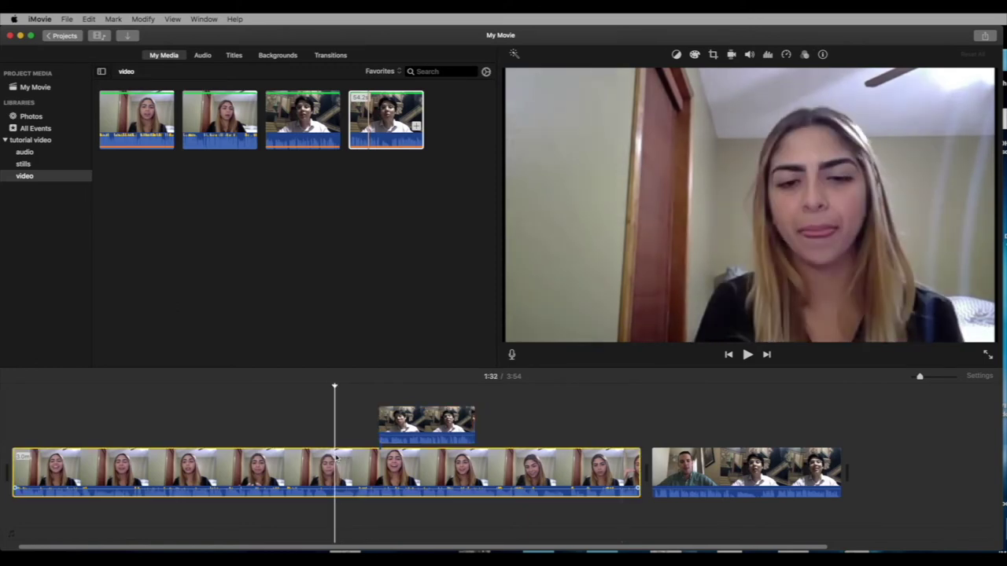
pyautogui.press('super+b')
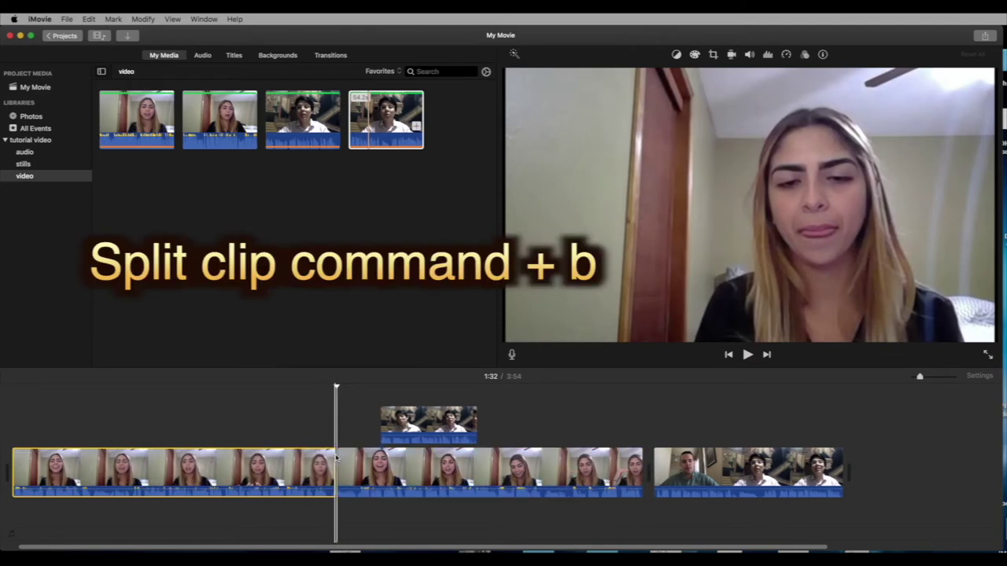
pyautogui.moveTo(416, 425); pyautogui.dragTo(356, 465)
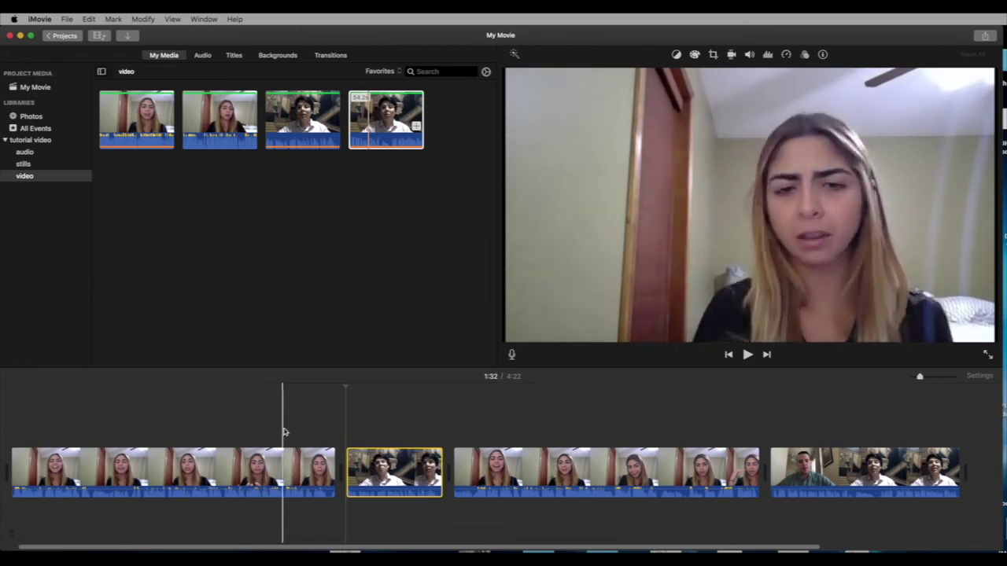
# Preview the inserted clip between the two halves, lift it back above the main track and delete it.
pyautogui.press('space')
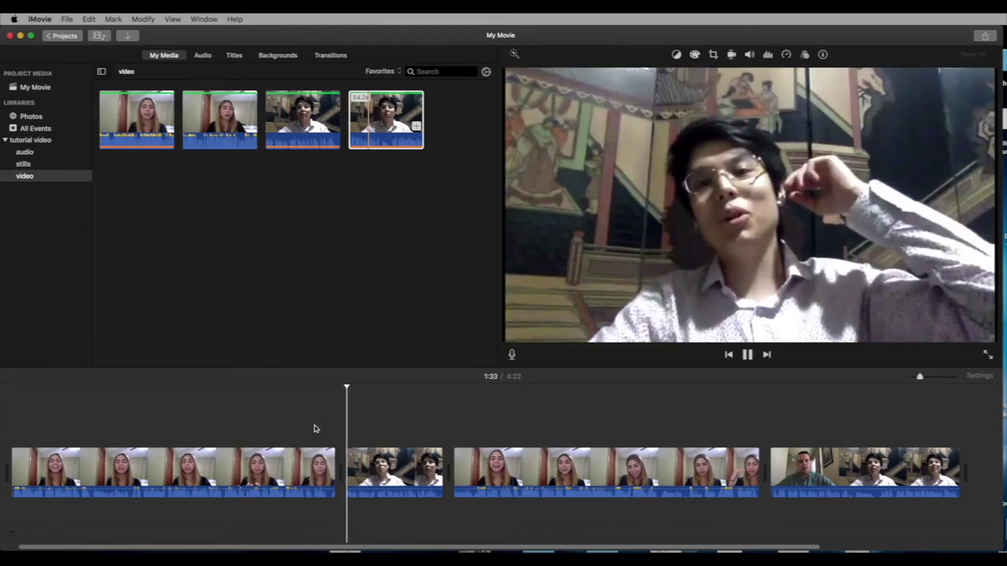
pyautogui.press('space')
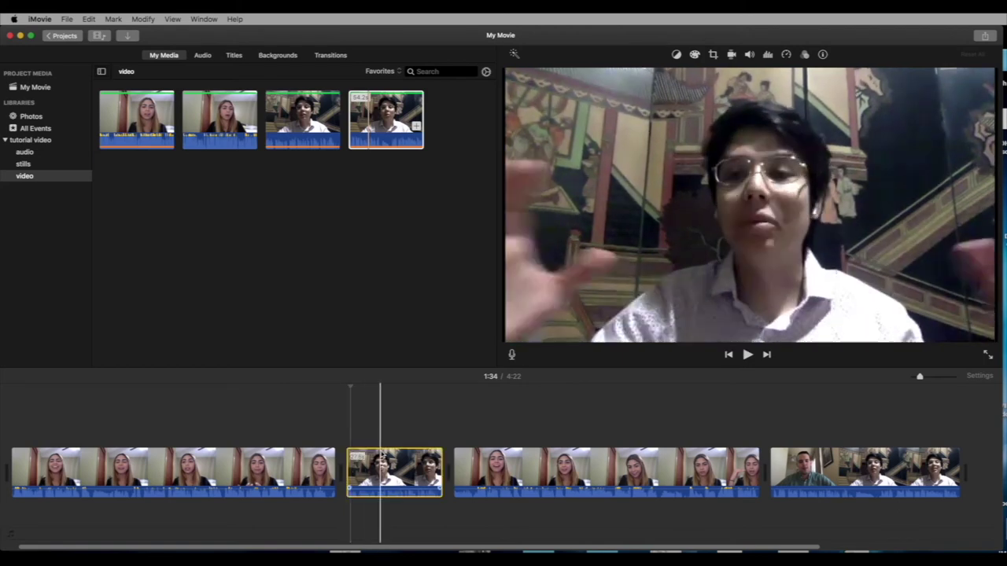
pyautogui.click(381, 460)
pyautogui.moveTo(381, 459); pyautogui.dragTo(374, 405)
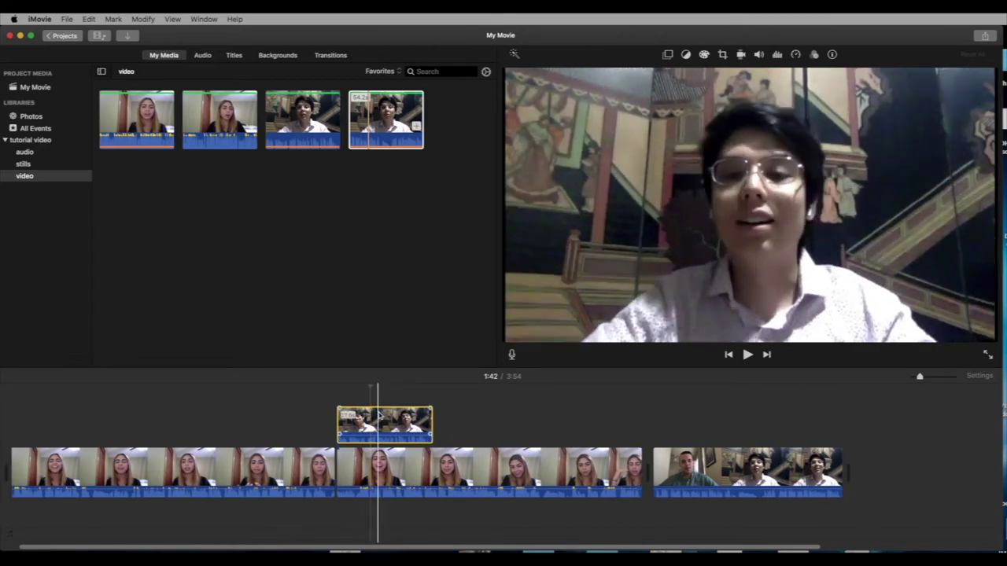
pyautogui.press('Delete')
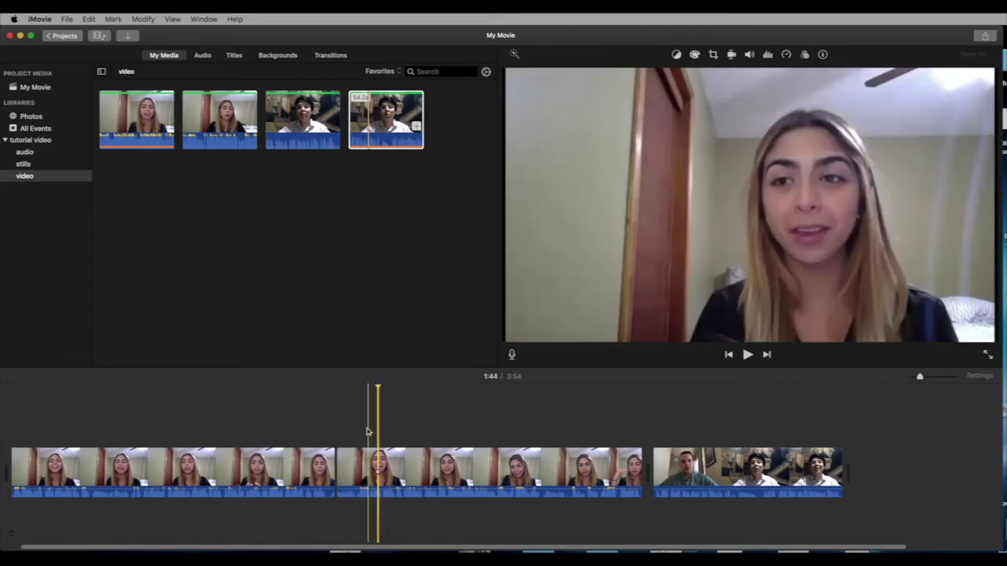
# Trim the clip edges at the split between the two halves of the first interview.
pyautogui.moveTo(334, 460)
pyautogui.mouseDown()
pyautogui.moveTo(253, 458)
pyautogui.moveTo(378, 458)
pyautogui.moveTo(344, 459)
pyautogui.mouseUp()
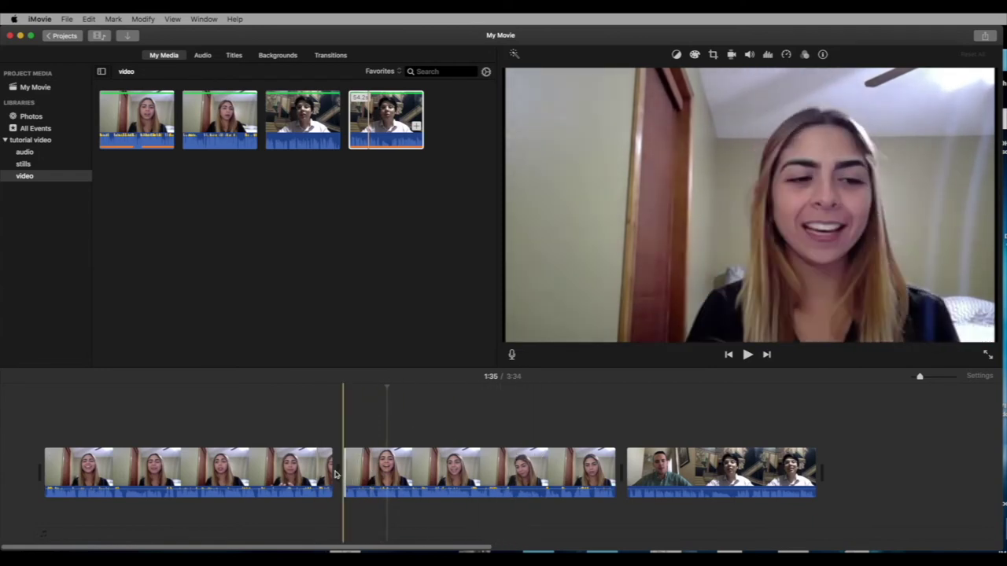
pyautogui.moveTo(340, 468)
pyautogui.mouseDown()
pyautogui.moveTo(236, 468)
pyautogui.moveTo(340, 467)
pyautogui.mouseUp()
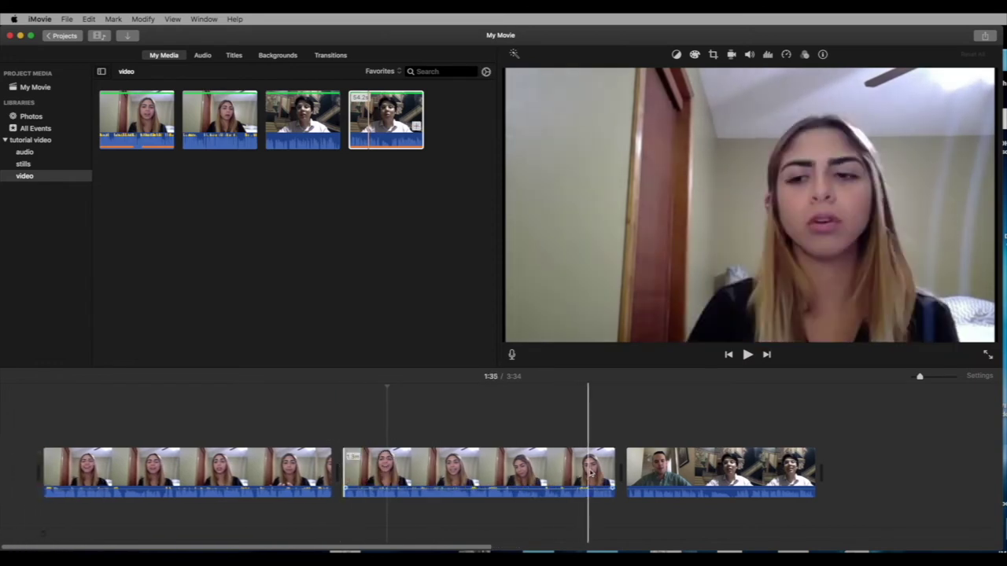
# Extend the start of the third timeline clip by about 18 seconds and play across the cut leading into it.
pyautogui.moveTo(627, 467); pyautogui.dragTo(568, 467)
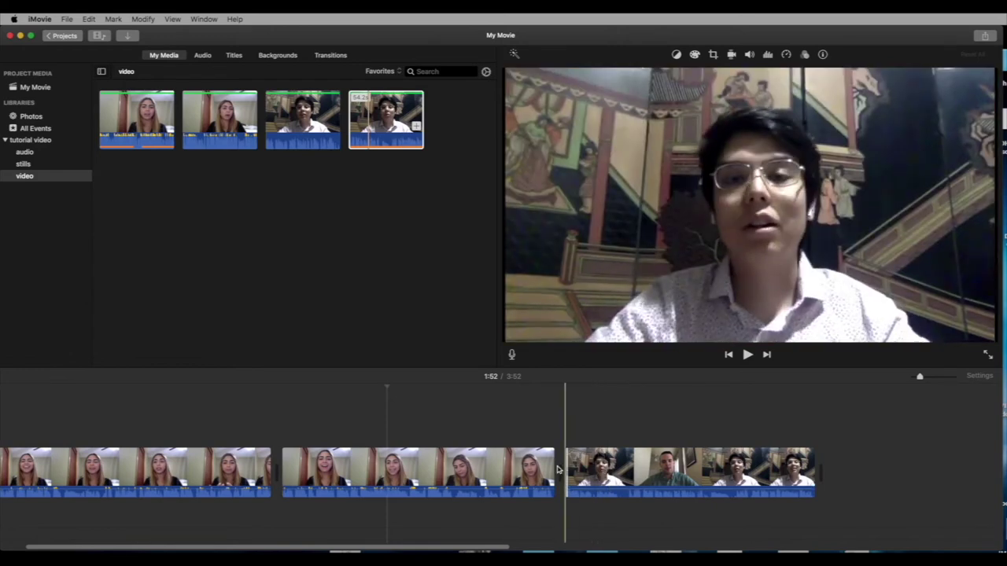
pyautogui.click(546, 442)
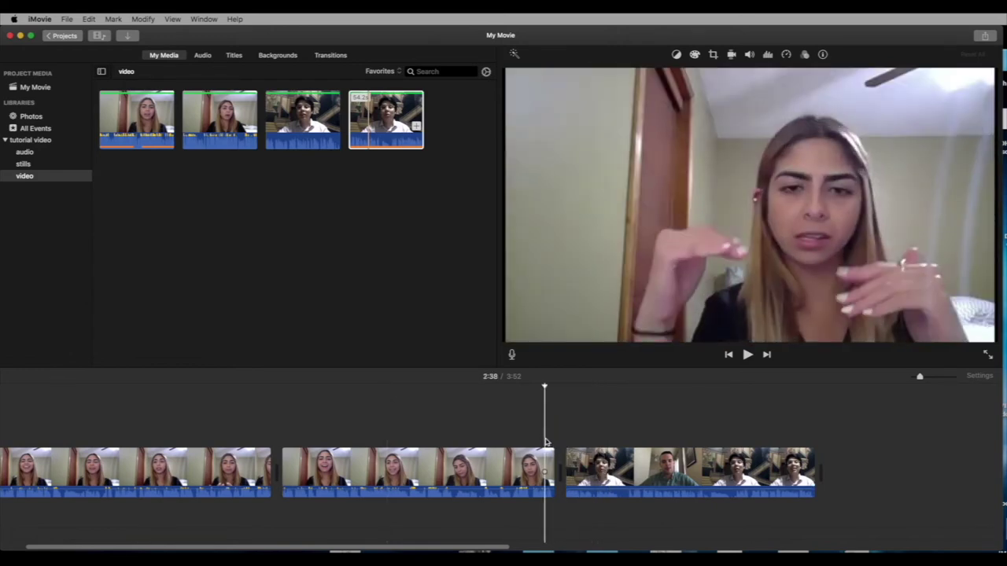
pyautogui.press('space')
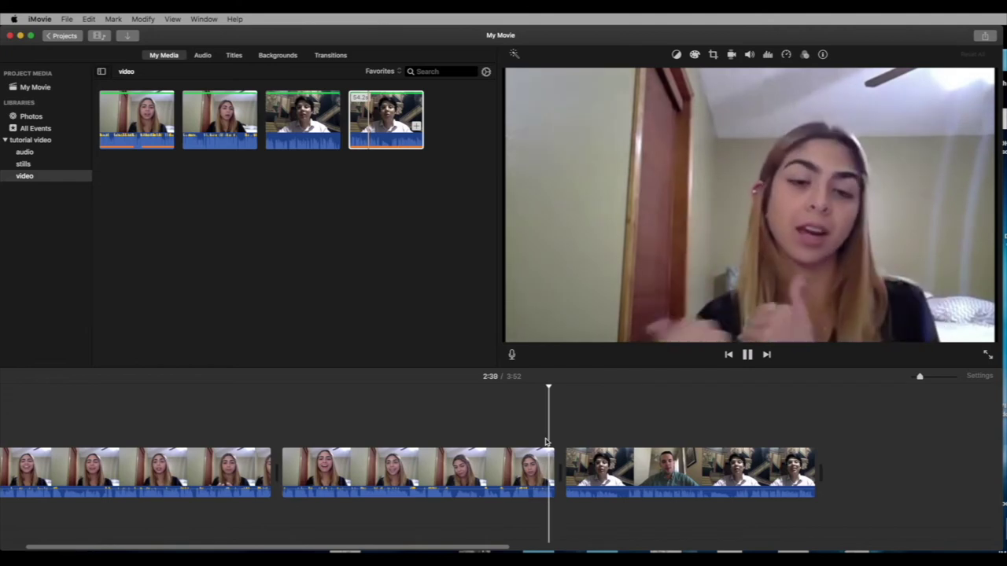
pyautogui.press('space')
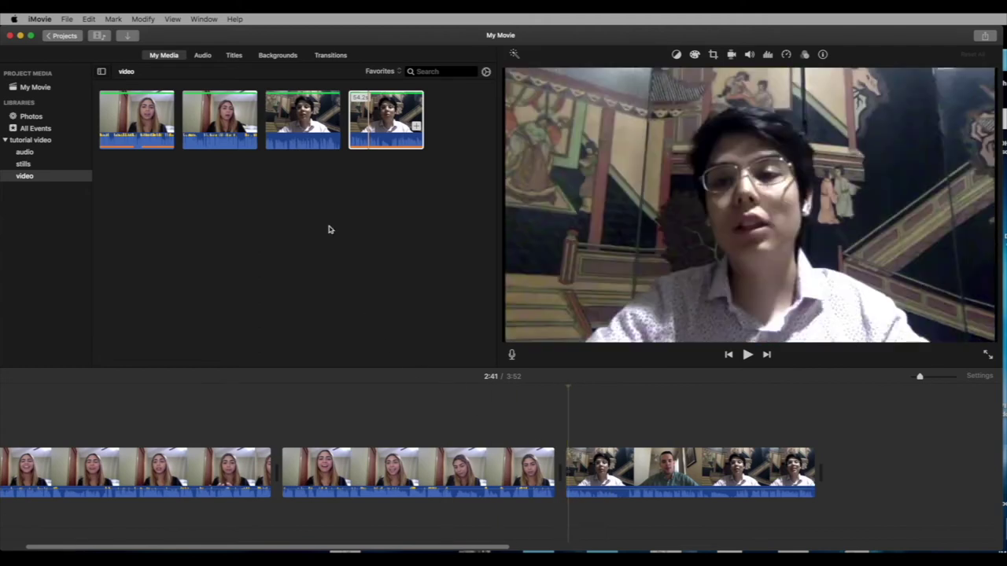
# Append the third favorite clip to the movie, try it as an overlay above the preceding clip, and return it to the end.
pyautogui.moveTo(280, 126); pyautogui.dragTo(816, 438)
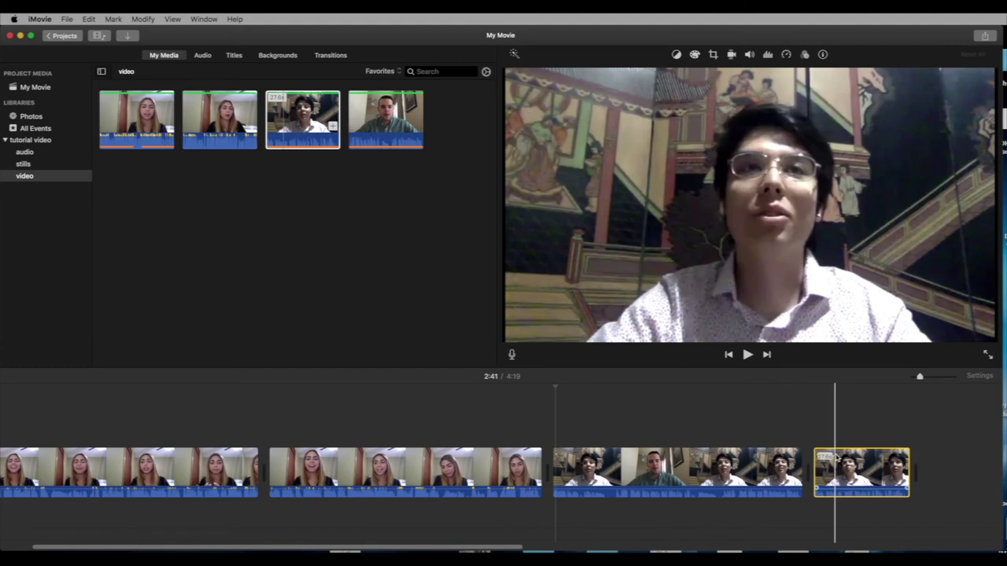
pyautogui.moveTo(838, 460); pyautogui.dragTo(760, 419)
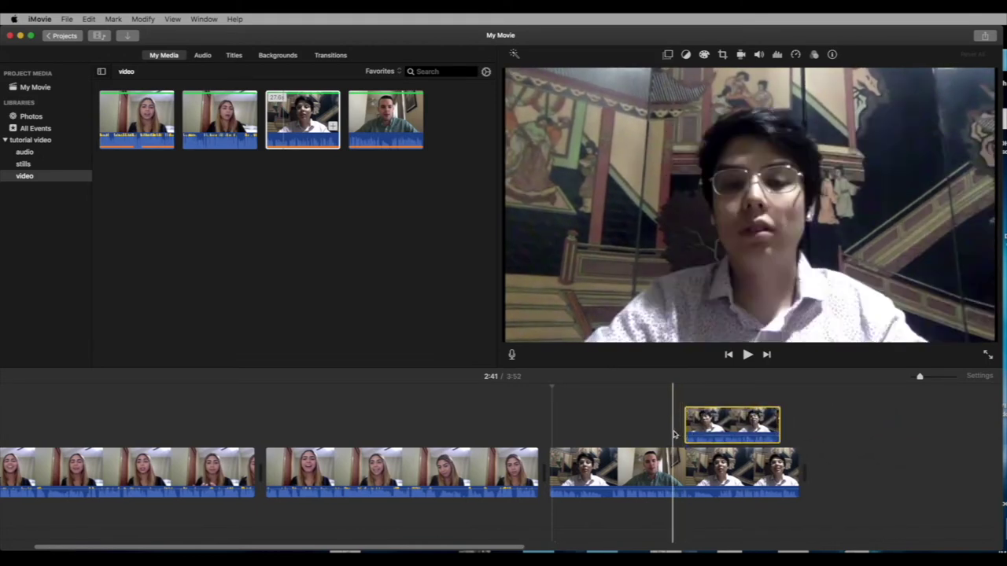
pyautogui.moveTo(721, 428); pyautogui.dragTo(845, 472)
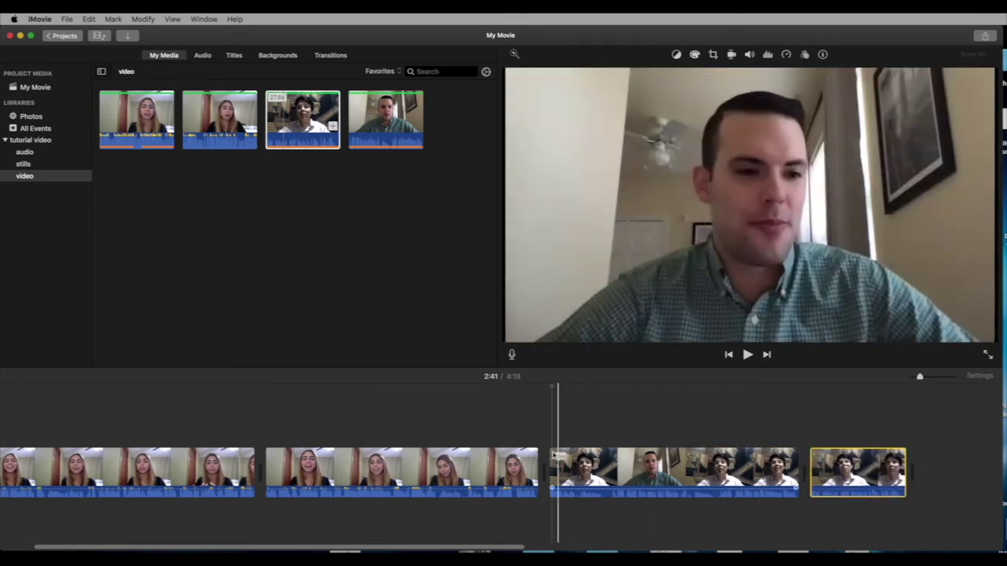
# Overlay the group photo of three women from the stills event across the cut after the second clip and preview it.
pyautogui.click(26, 163)
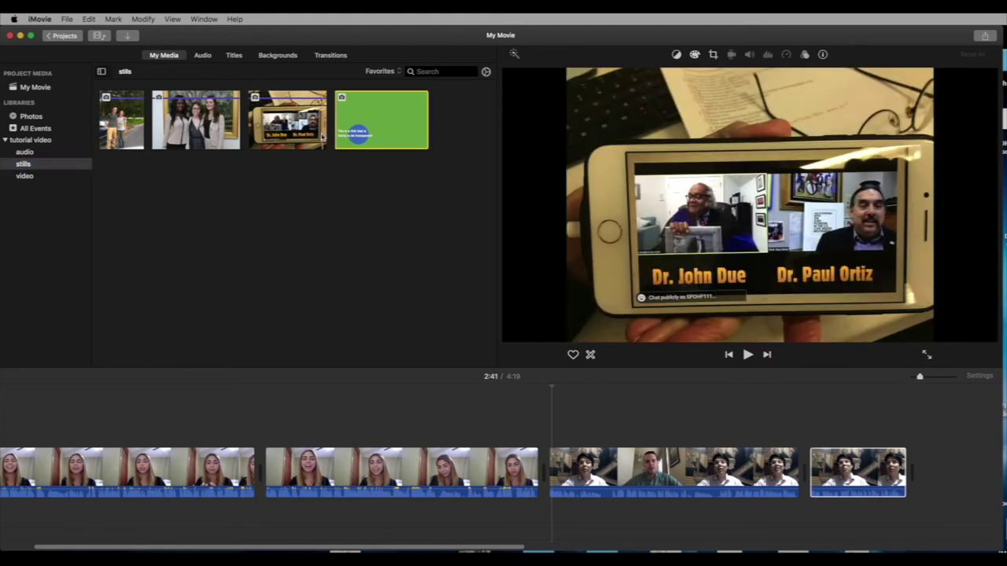
pyautogui.moveTo(209, 118); pyautogui.dragTo(525, 423)
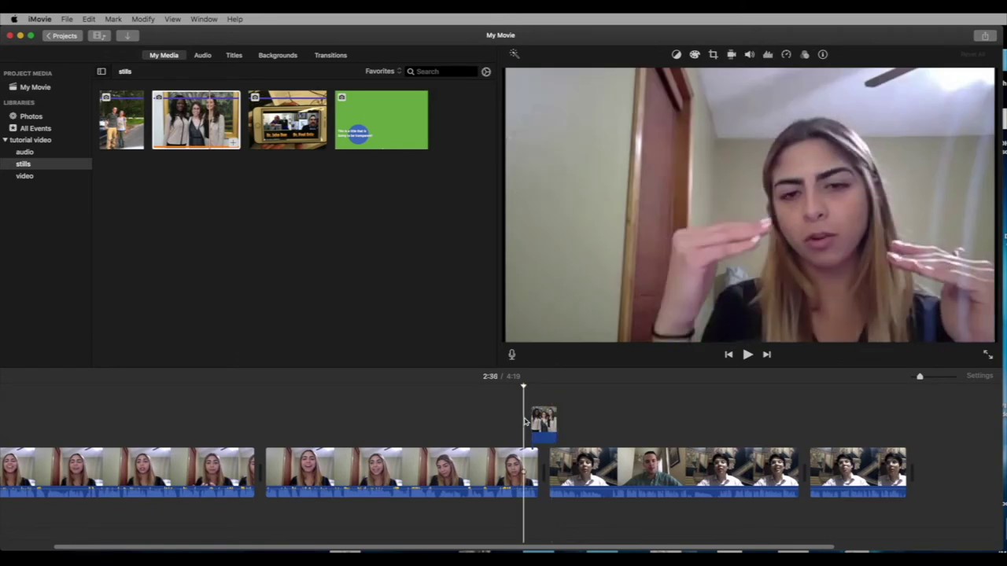
pyautogui.press('space')
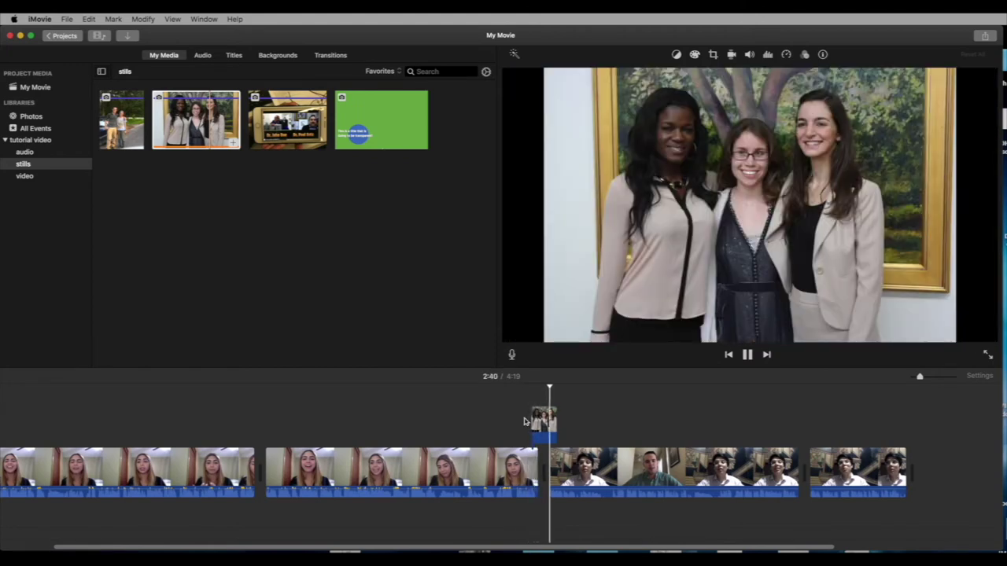
pyautogui.press('space')
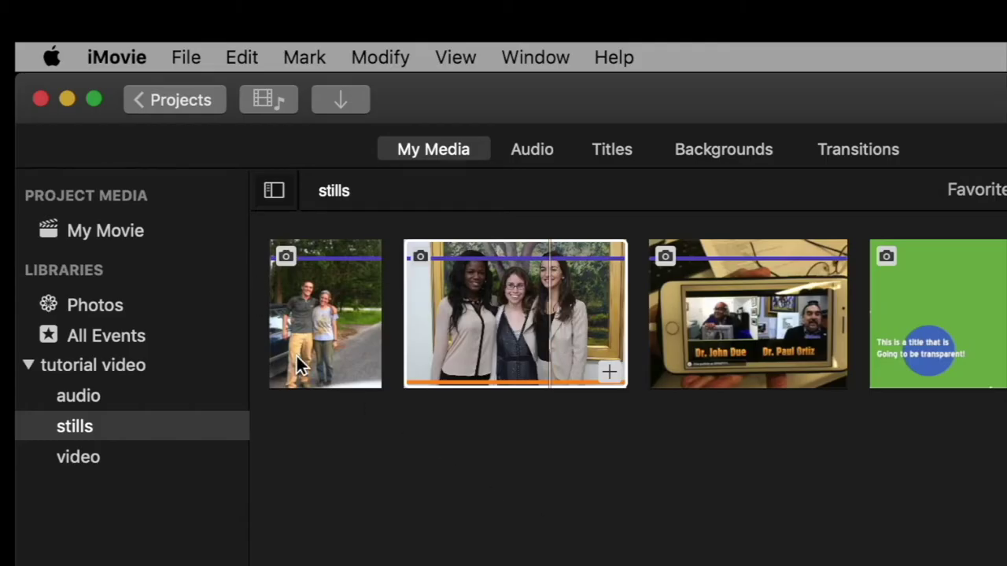
# Return to the projects overview and save the movie under the name "build".
pyautogui.click(180, 103)
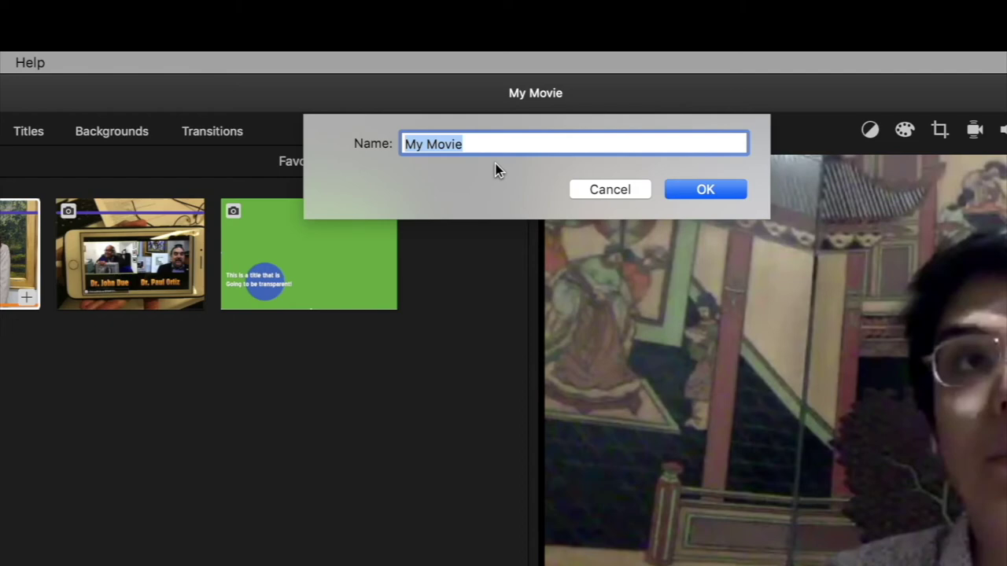
pyautogui.write('sourc')
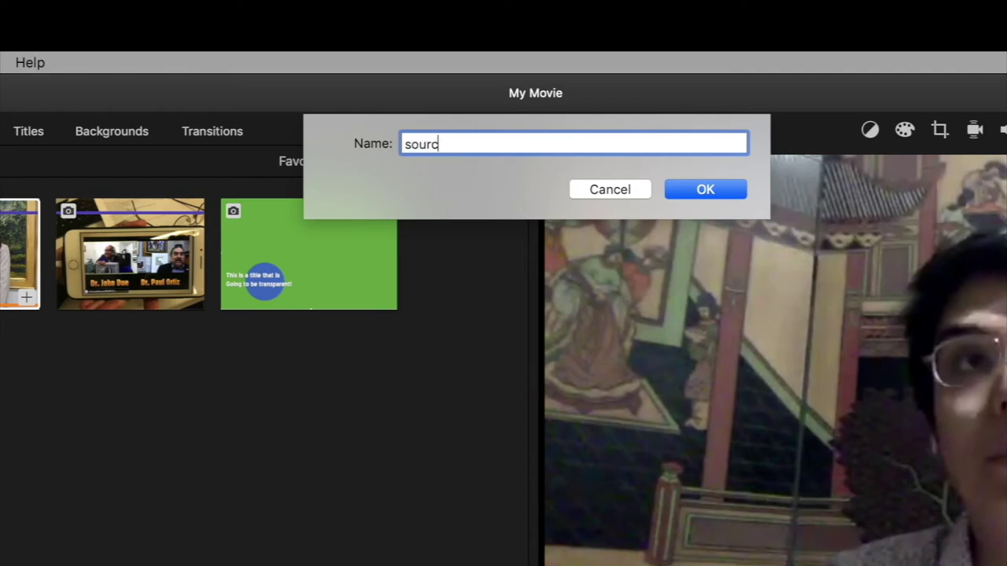
pyautogui.press('BackSpace')
pyautogui.press('BackSpace')
pyautogui.press('BackSpace')
pyautogui.press('BackSpace')
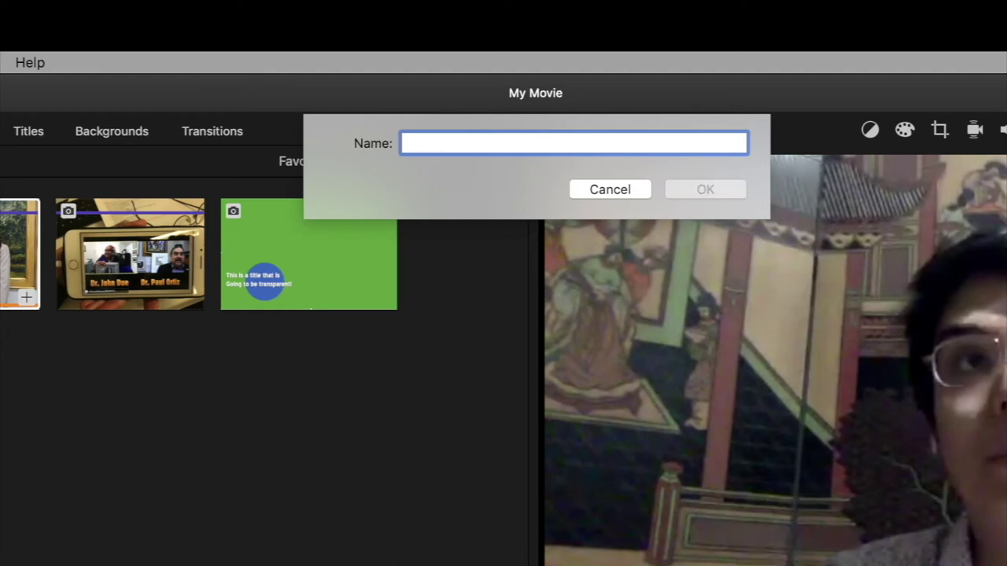
pyautogui.write('build')
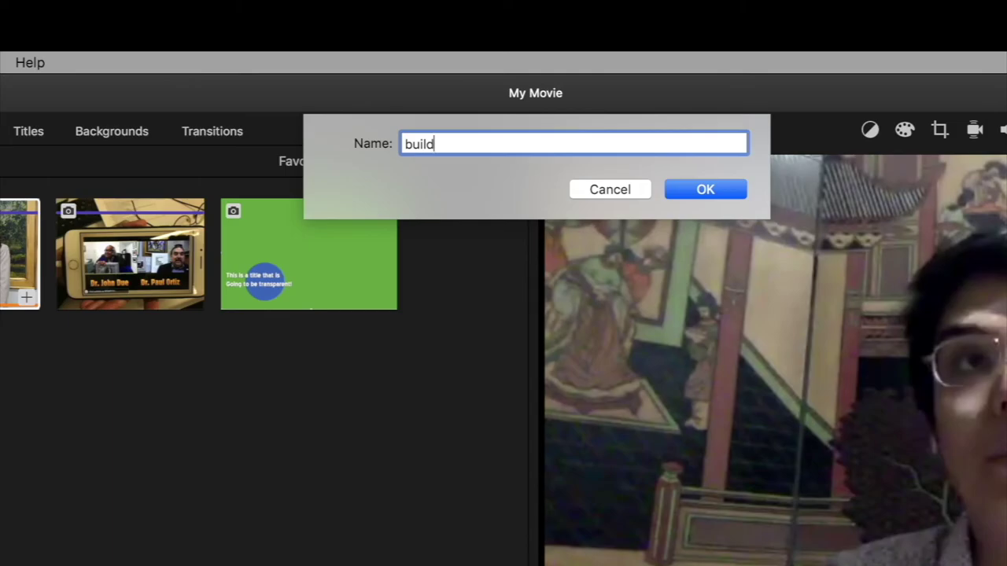
pyautogui.press('Return')
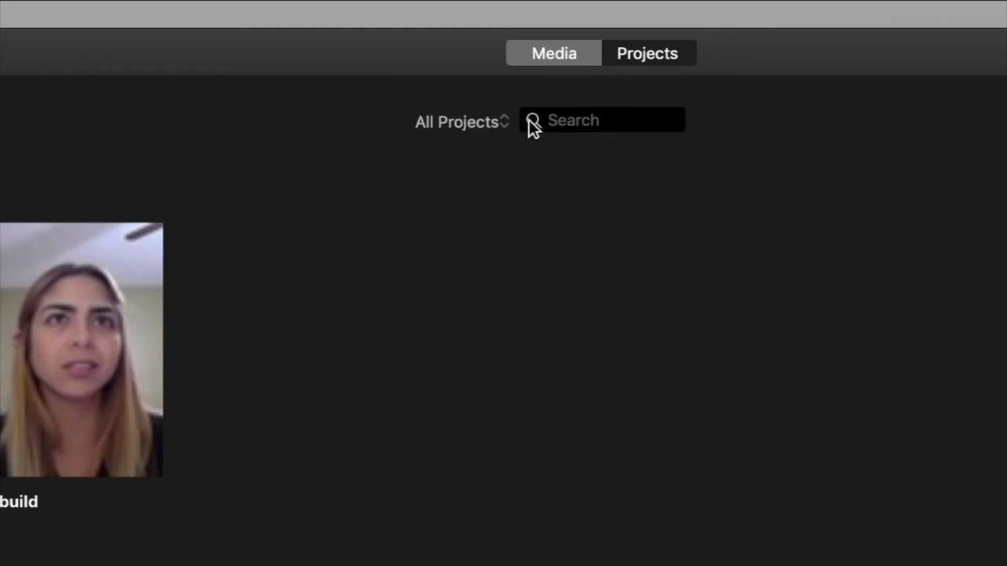
# Check the media library view, return to the projects overview and open the saved movie project.
pyautogui.click(554, 55)
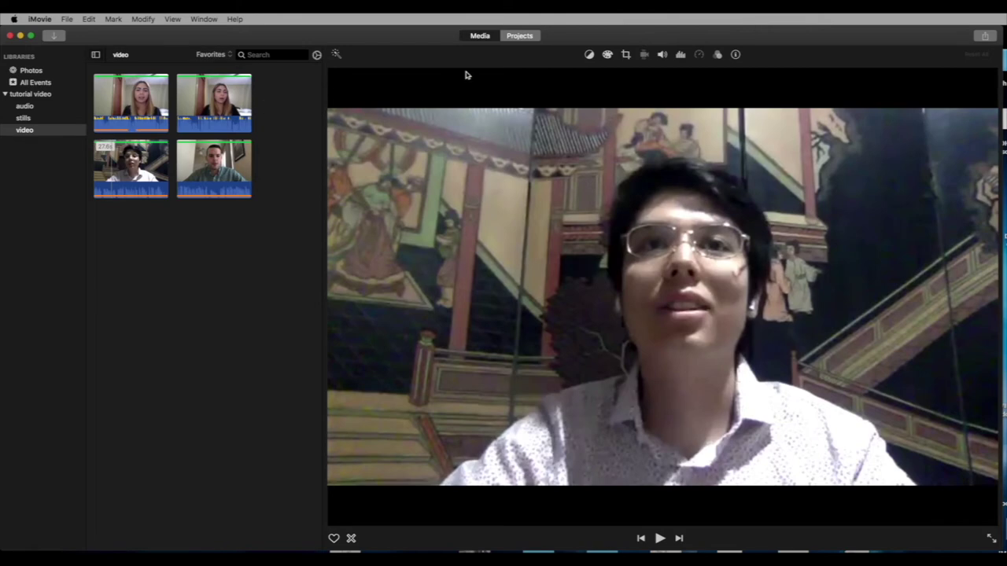
pyautogui.click(518, 41)
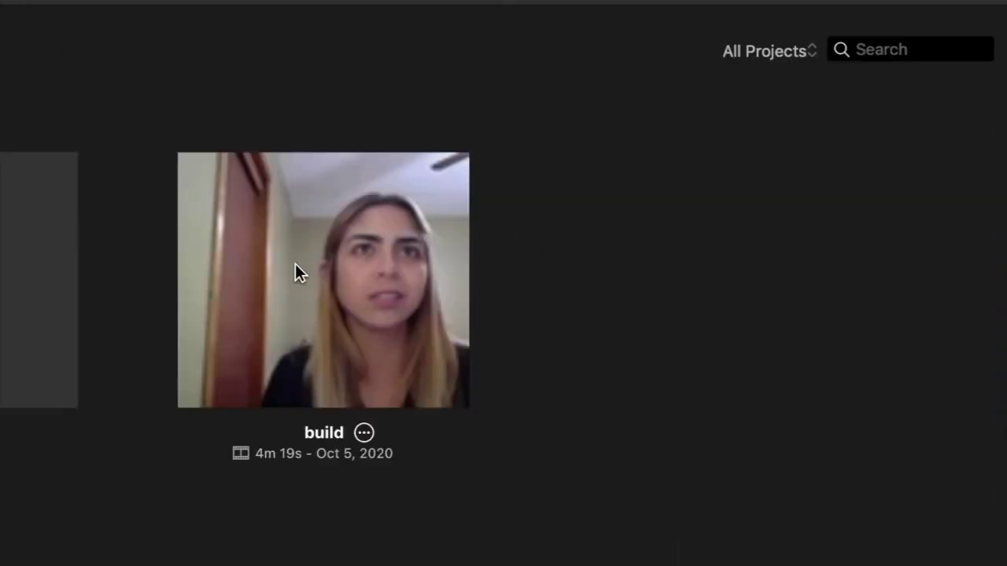
pyautogui.click(240, 159)
pyautogui.doubleClick(297, 273)
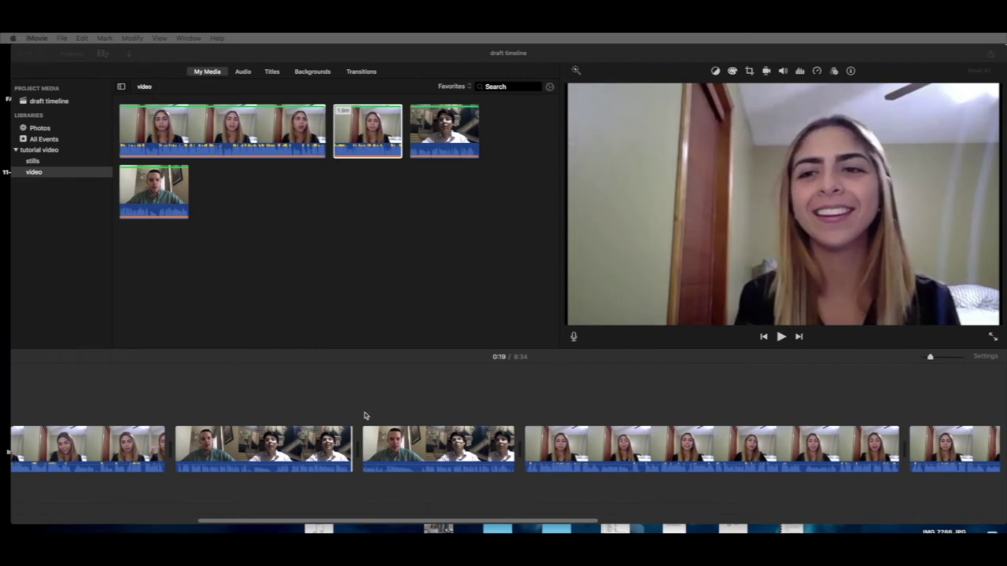
# Look through the draft timeline from its first clip to its last and back.
pyautogui.hscroll(-10, 402, 391)
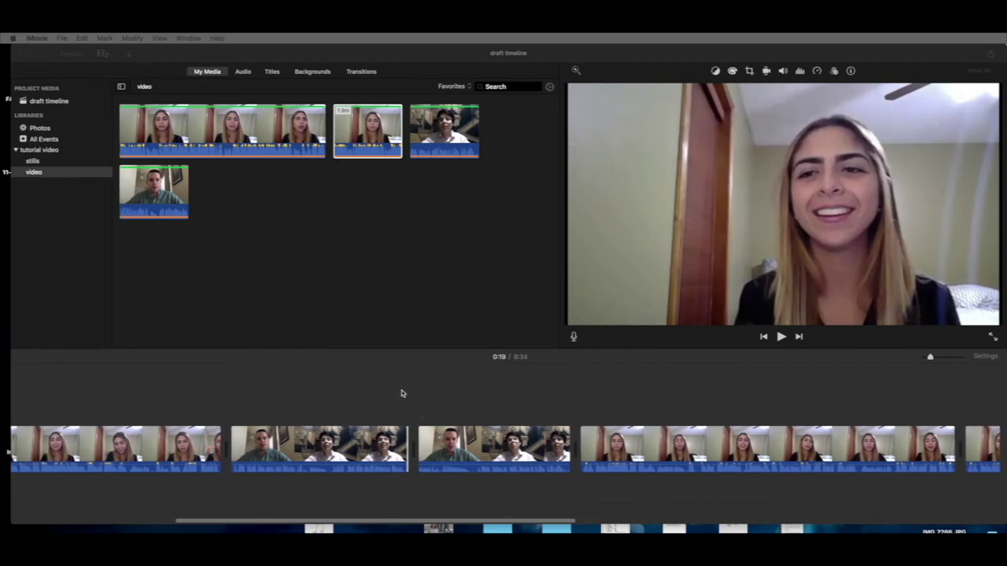
pyautogui.hscroll(-10, 397, 391)
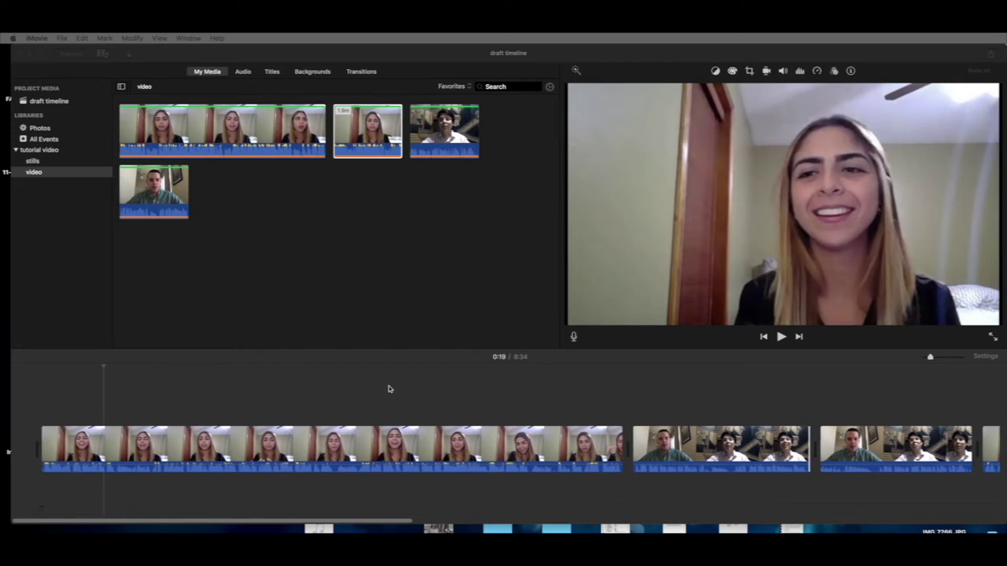
pyautogui.hscroll(15, 389, 389)
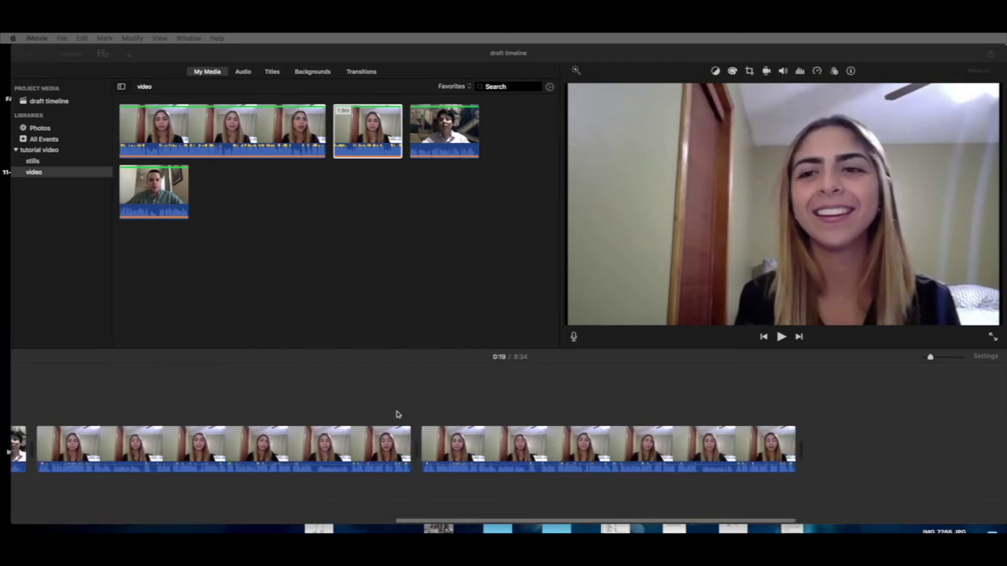
pyautogui.hscroll(-10, 396, 414)
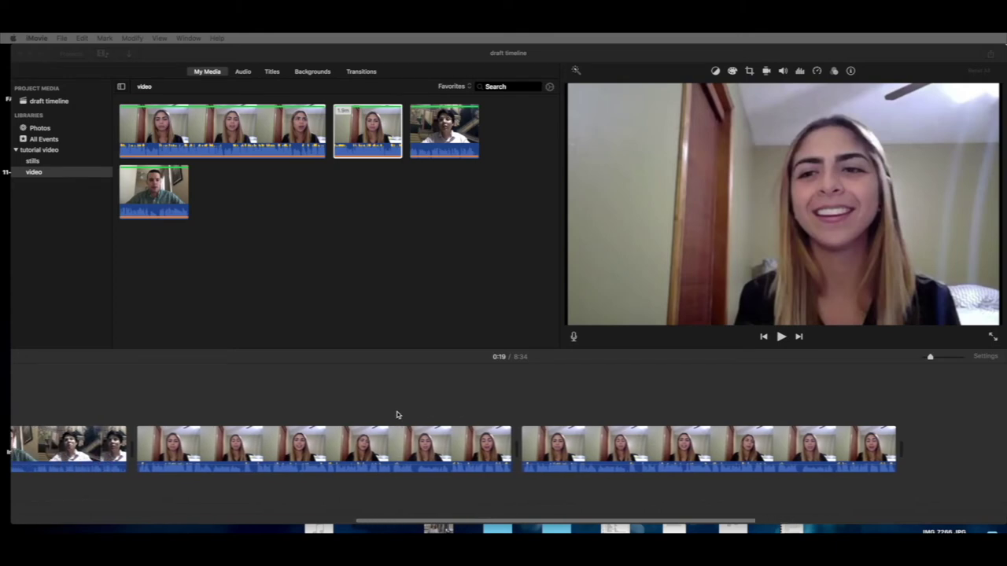
pyautogui.hscroll(-10, 396, 415)
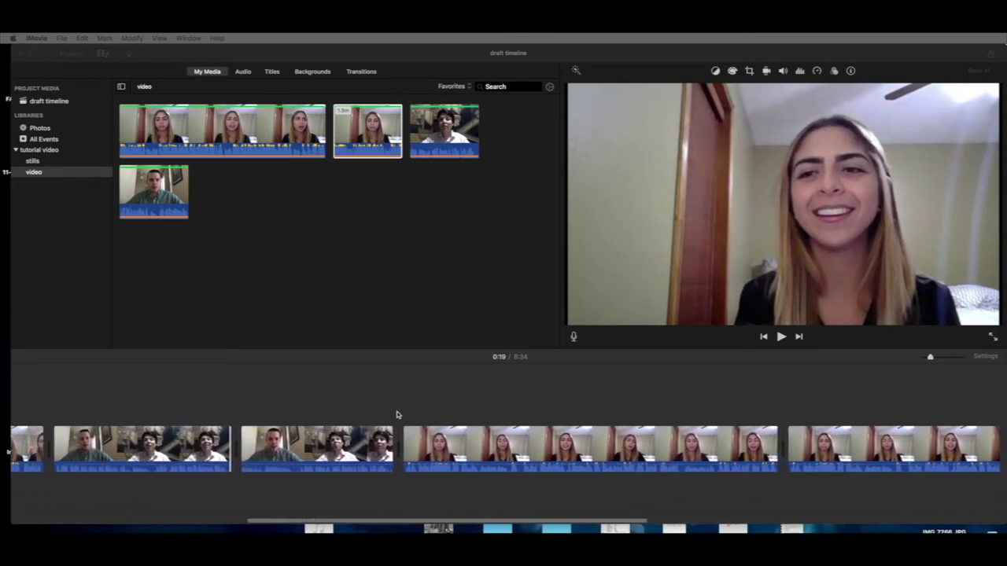
pyautogui.hscroll(-8, 397, 415)
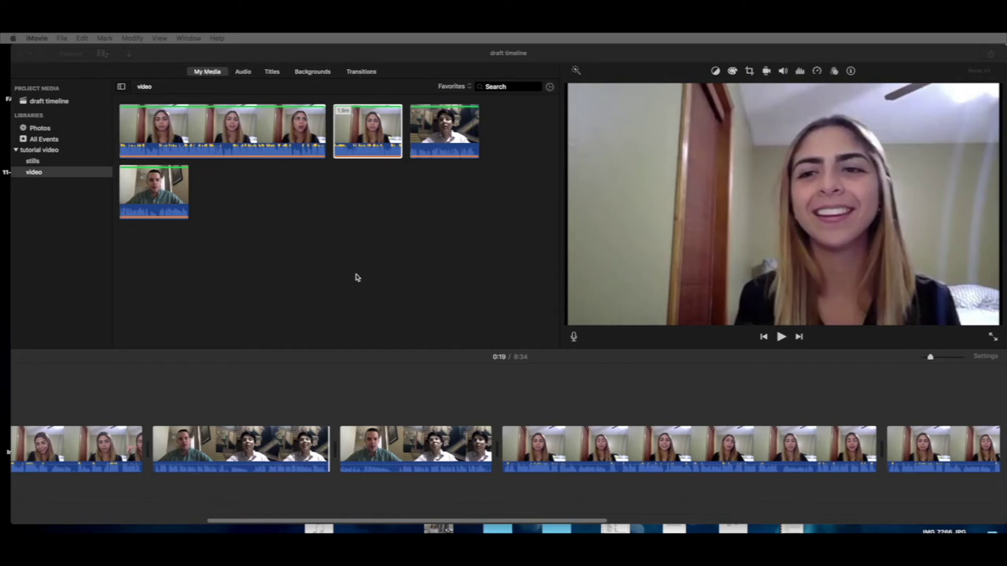
pyautogui.hscroll(-10, 197, 390)
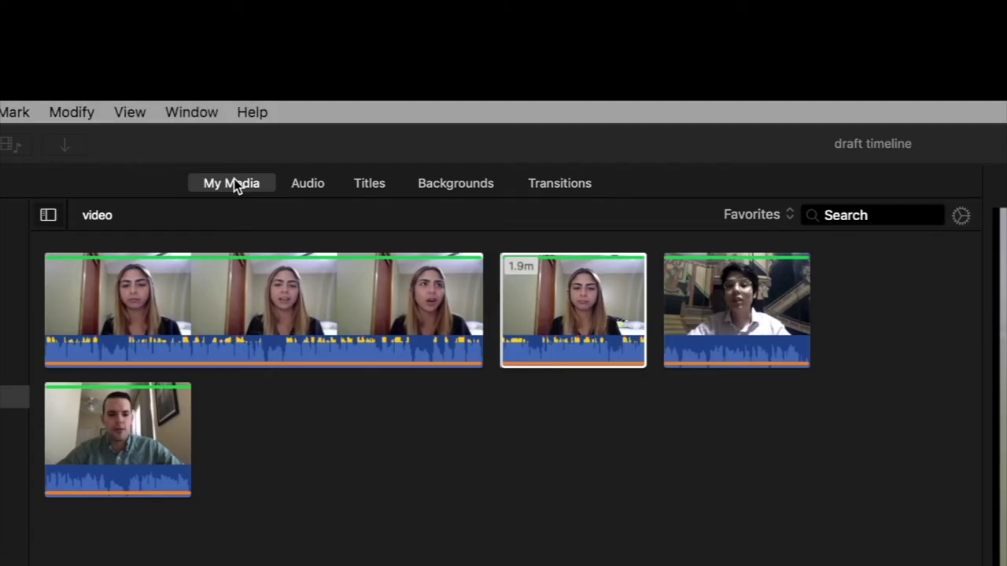
# Browse the audio library, switching the sound effects category from Jingles to People.
pyautogui.click(209, 71)
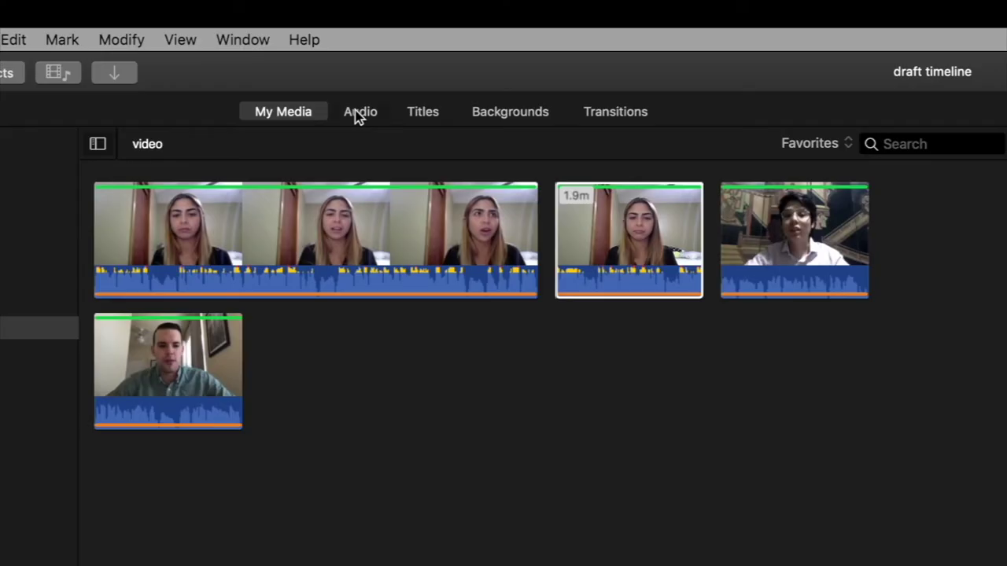
pyautogui.click(358, 113)
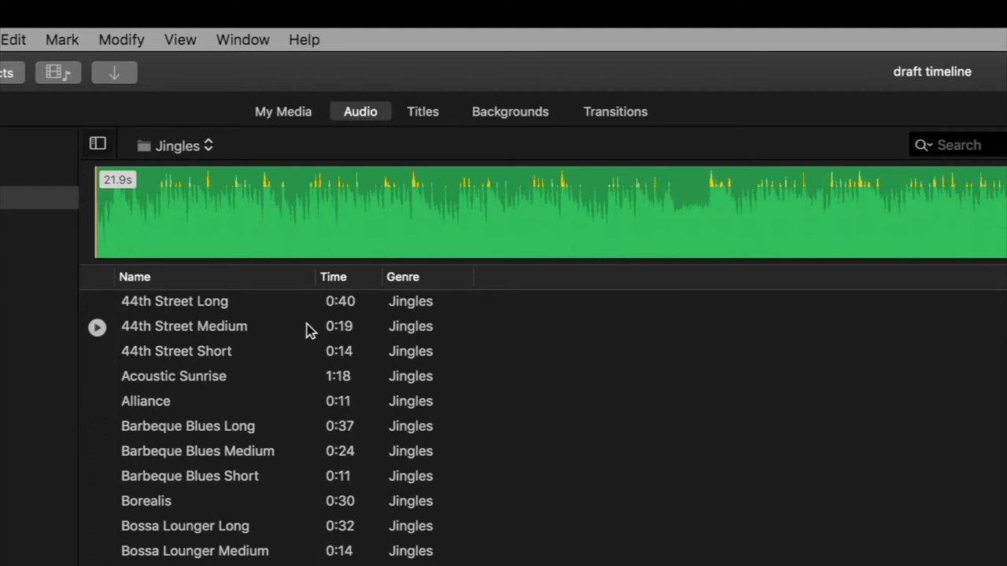
pyautogui.click(206, 149)
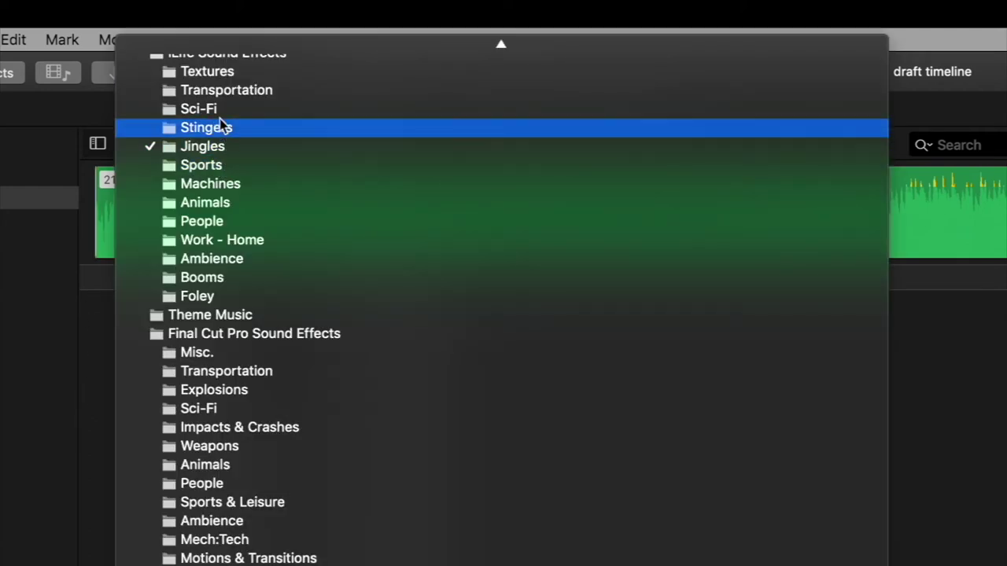
pyautogui.click(245, 226)
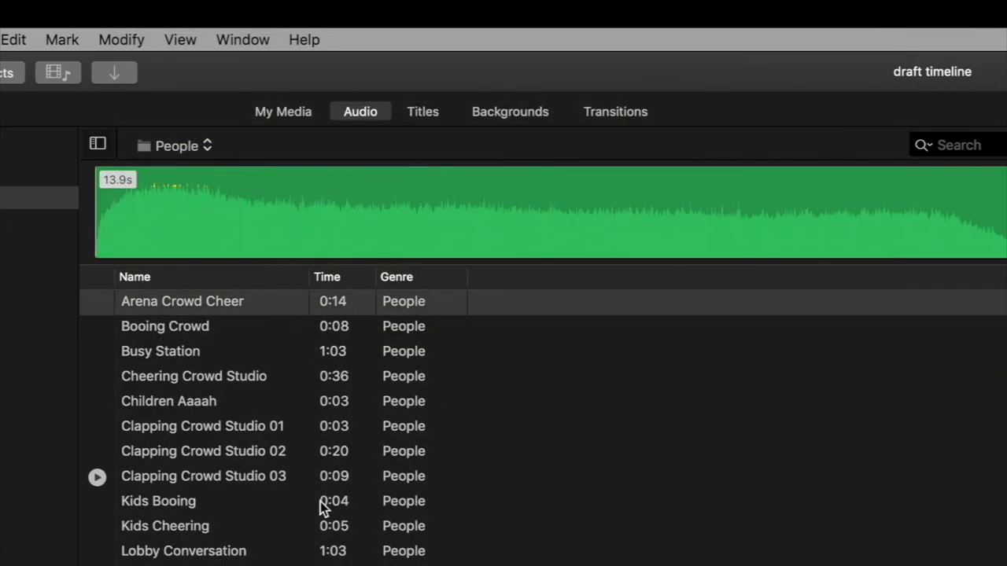
pyautogui.scroll(-2, 323, 511)
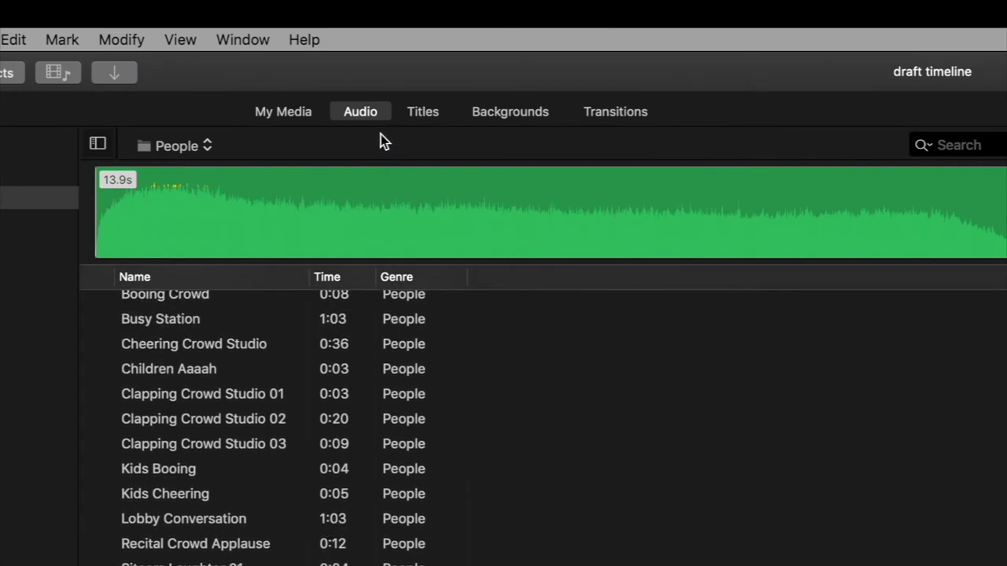
# Insert a Line title between the first and second timeline clips and lengthen it to 8.5 seconds.
pyautogui.click(422, 120)
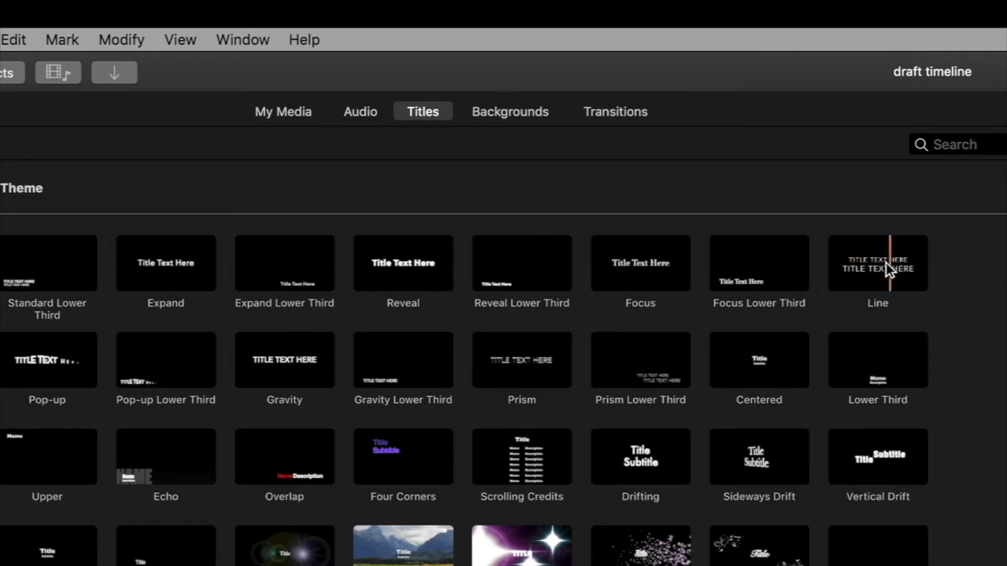
pyautogui.moveTo(878, 267); pyautogui.dragTo(1006, 565)
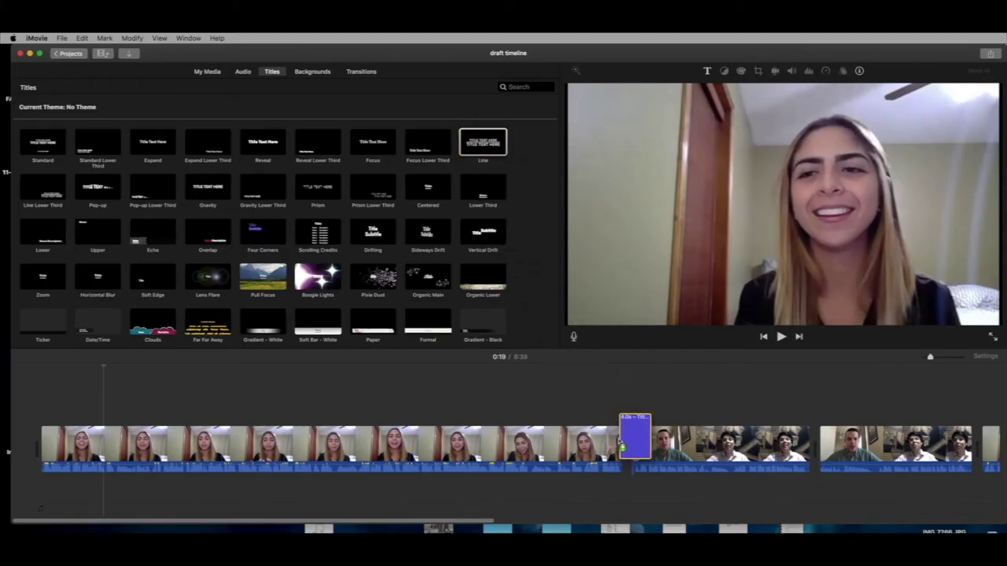
pyautogui.moveTo(623, 446); pyautogui.dragTo(634, 445)
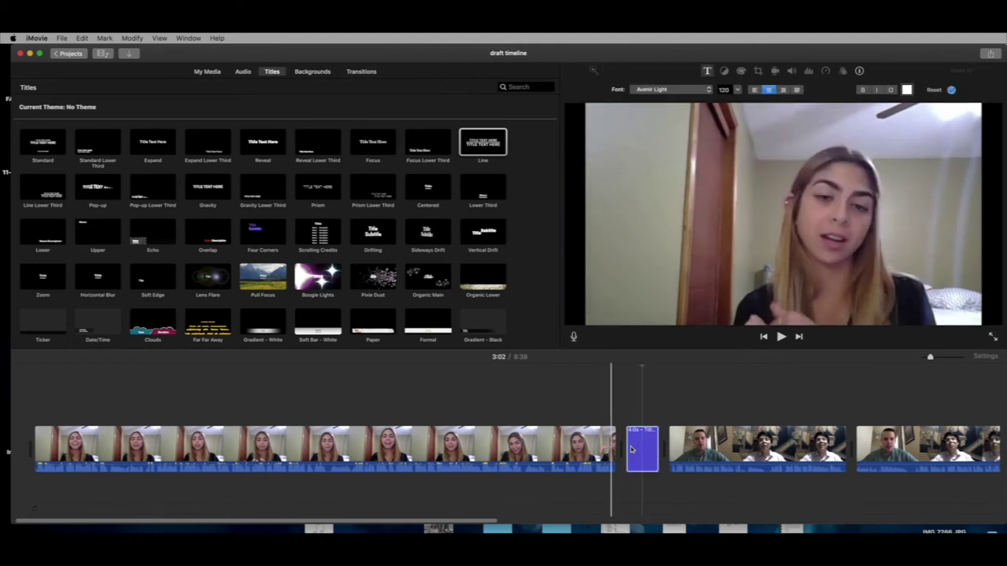
pyautogui.moveTo(623, 447)
pyautogui.mouseDown()
pyautogui.moveTo(603, 448)
pyautogui.moveTo(612, 447)
pyautogui.mouseUp()
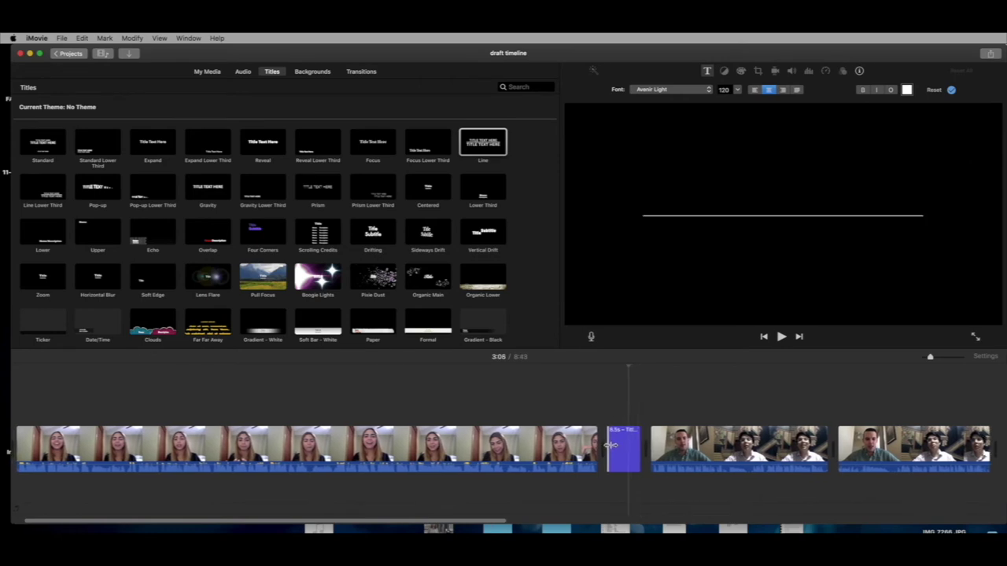
# Set the upper line of the Line title to the Chalkduster font at size 102.
pyautogui.moveTo(628, 368); pyautogui.dragTo(611, 375)
pyautogui.doubleClick(630, 435)
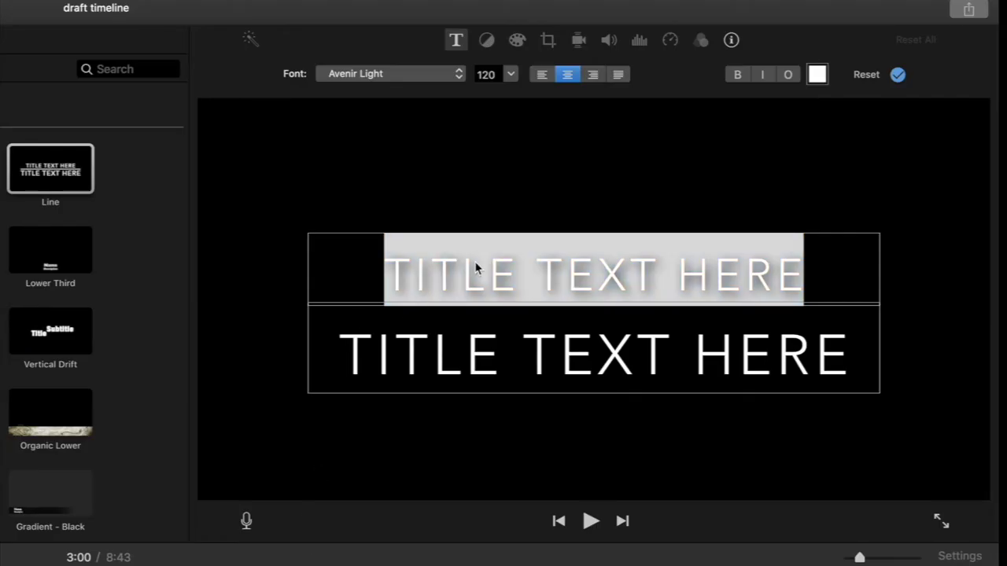
pyautogui.doubleClick(740, 282)
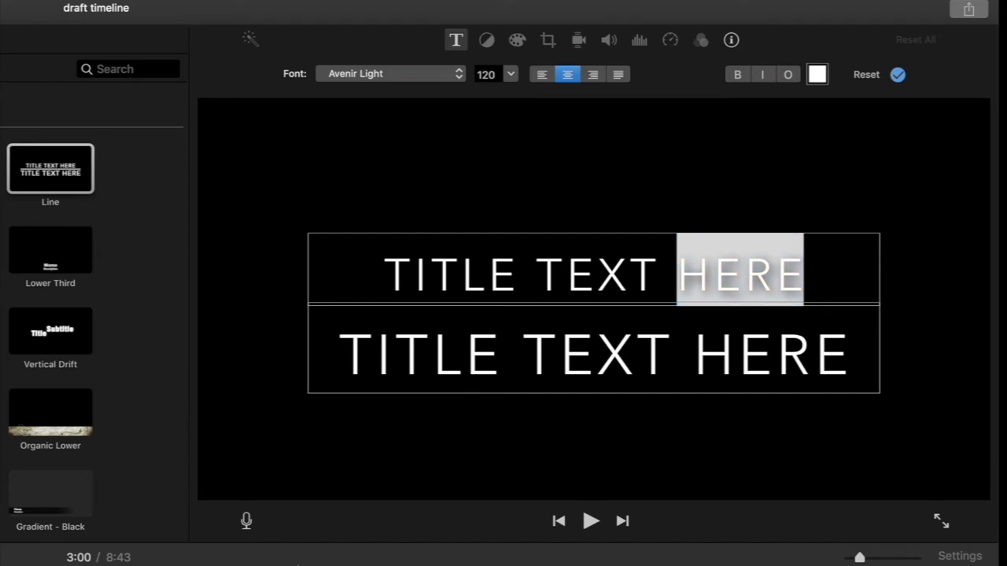
pyautogui.doubleClick(423, 281)
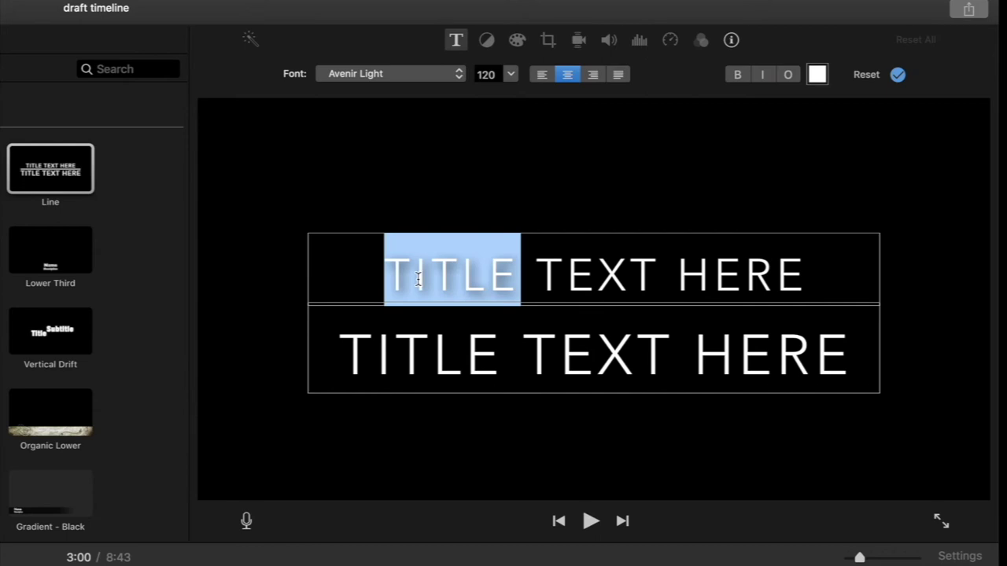
pyautogui.moveTo(804, 275); pyautogui.dragTo(383, 271)
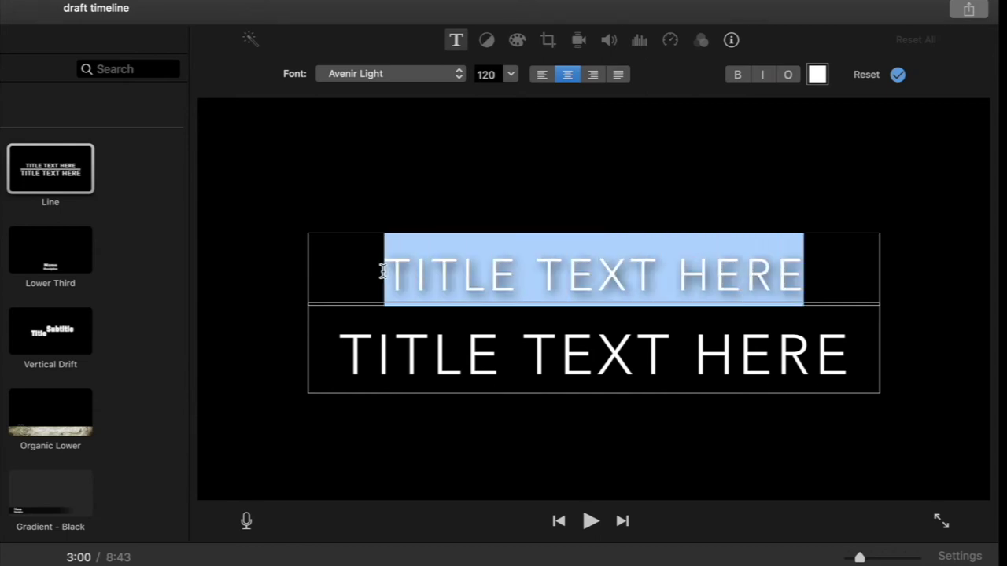
pyautogui.click(459, 78)
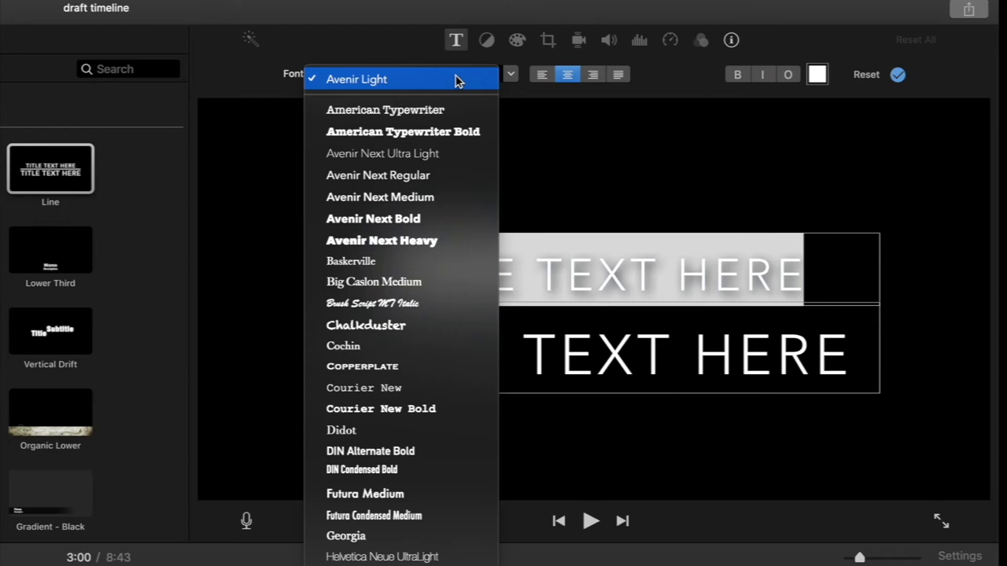
pyautogui.click(397, 328)
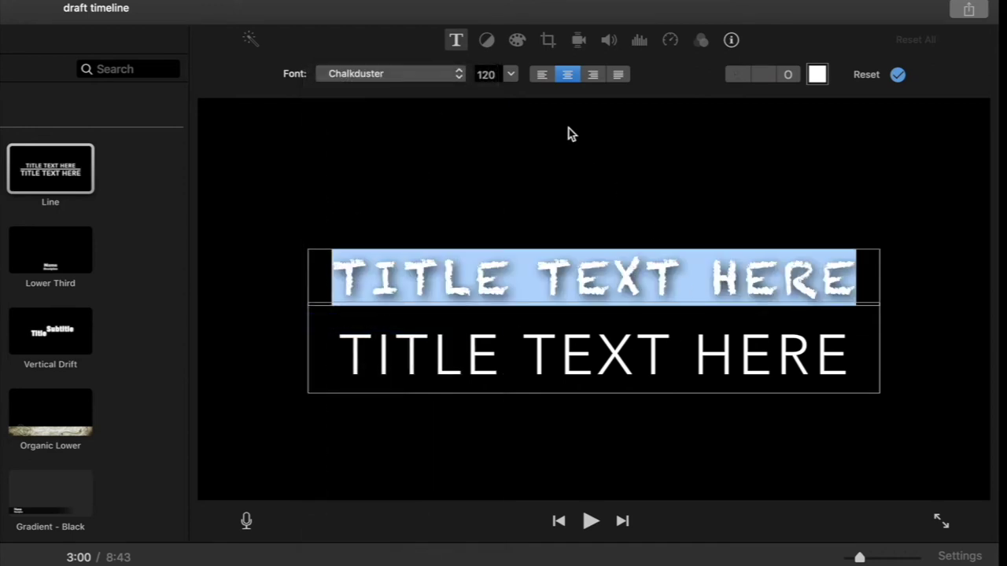
pyautogui.click(511, 75)
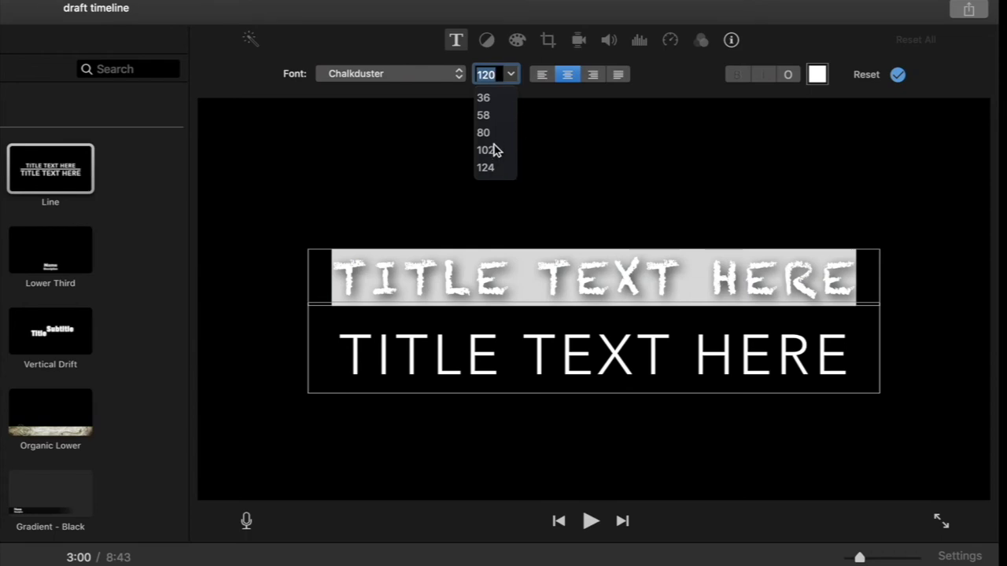
pyautogui.click(486, 150)
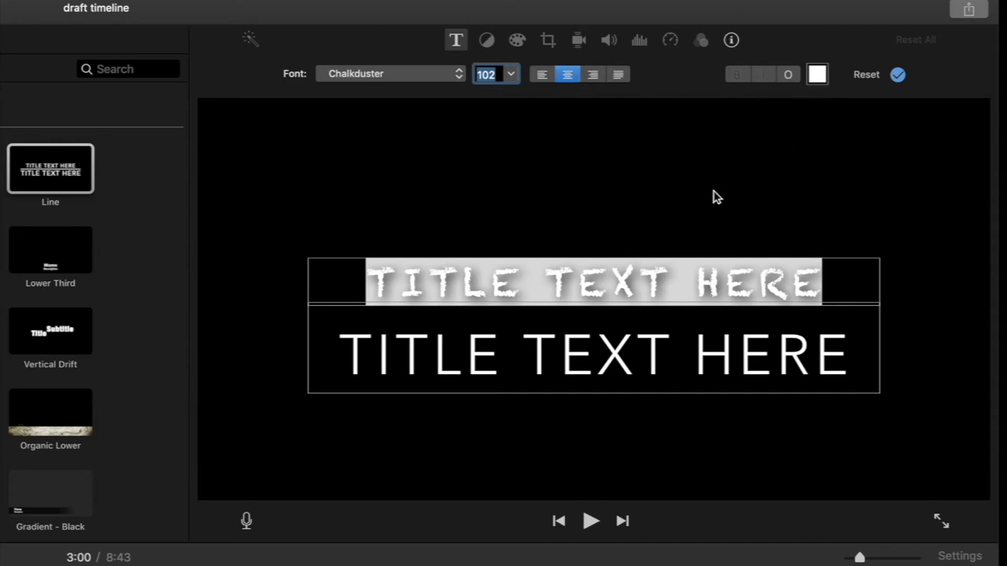
# Set the lower line of the title to the Avenir Next Heavy font and apply the title changes.
pyautogui.click(624, 340)
pyautogui.doubleClick(626, 350)
pyautogui.click(630, 350)
pyautogui.moveTo(837, 343); pyautogui.dragTo(330, 347)
pyautogui.click(450, 81)
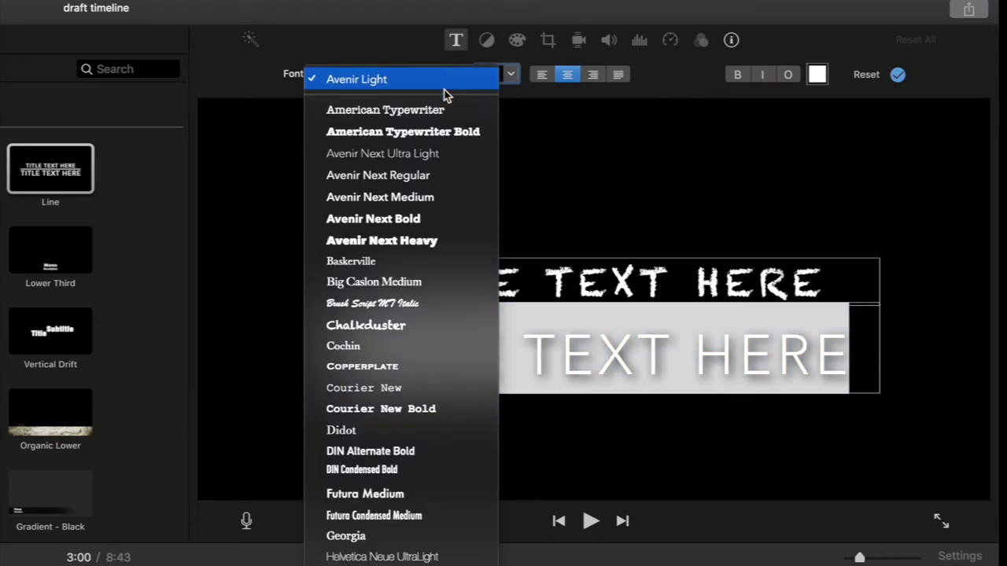
pyautogui.click(382, 240)
pyautogui.click(594, 350)
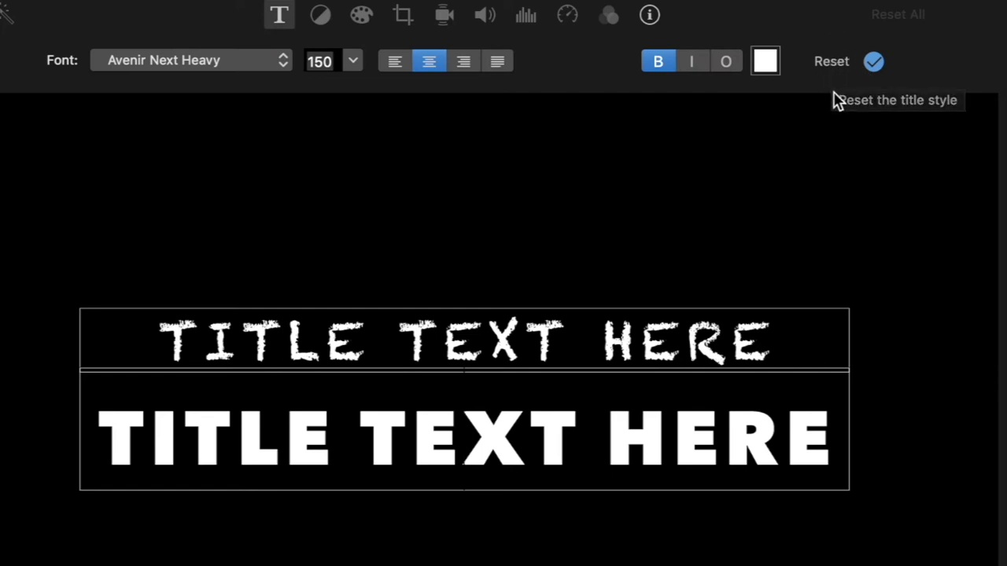
pyautogui.click(867, 61)
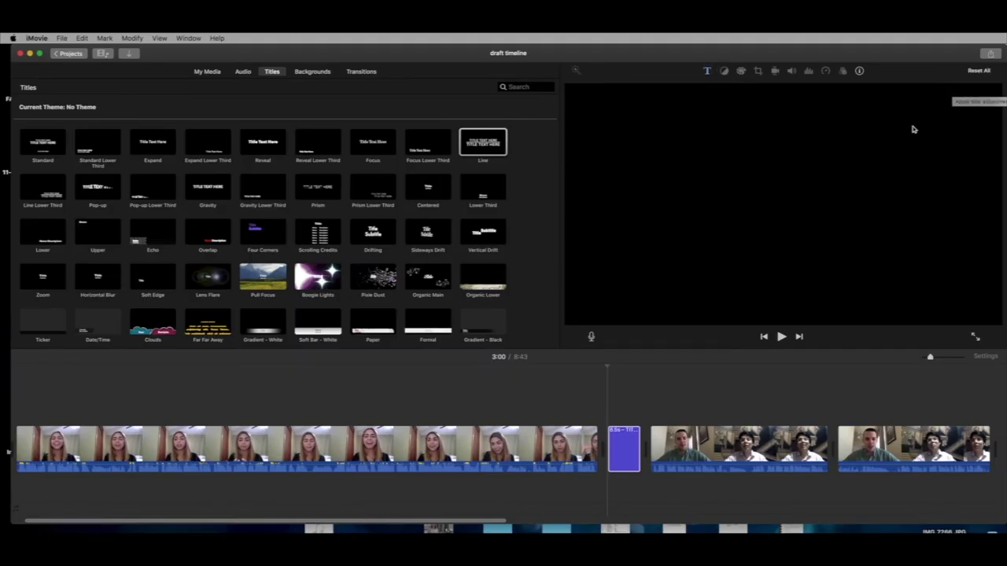
# Play the timeline from the end of the first clip into the title to check its appearance.
pyautogui.click(589, 402)
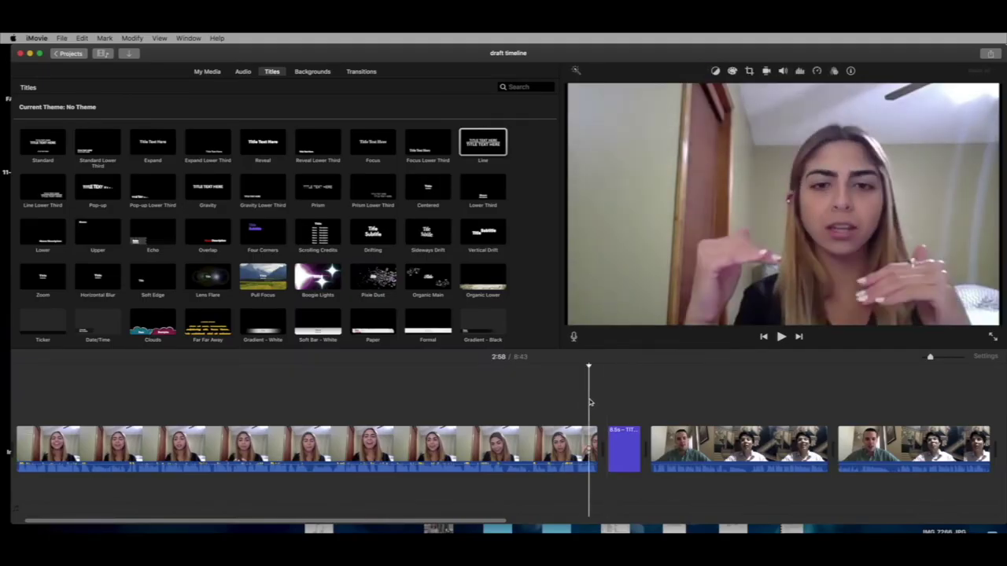
pyautogui.press('space')
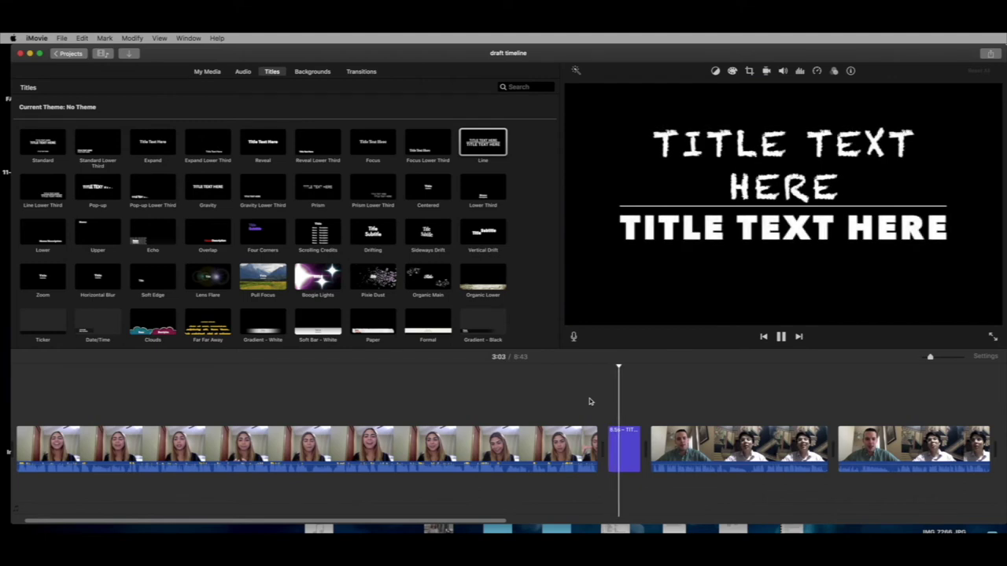
pyautogui.press('space')
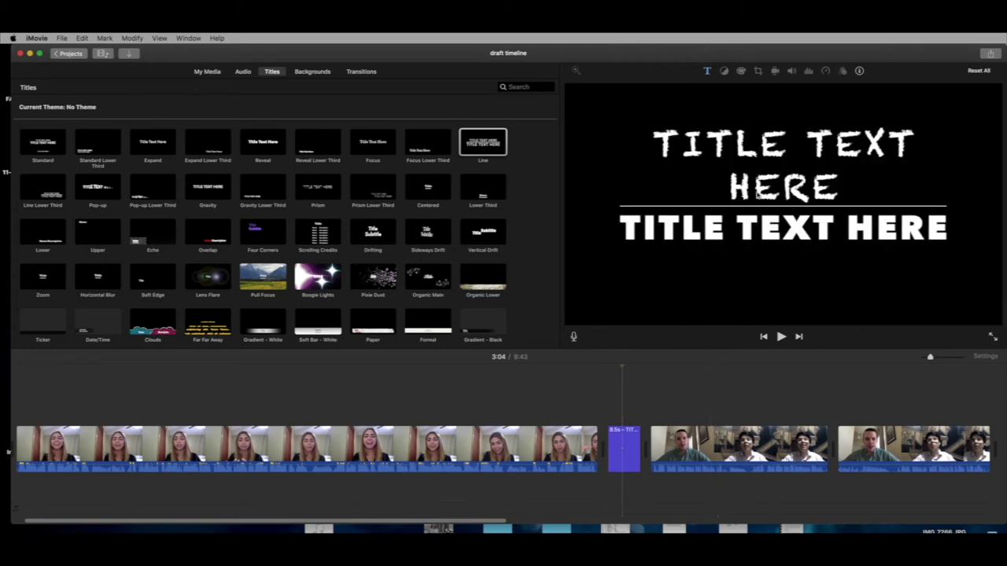
# Reduce the upper title line's font size to 80 and apply the change.
pyautogui.doubleClick(757, 192)
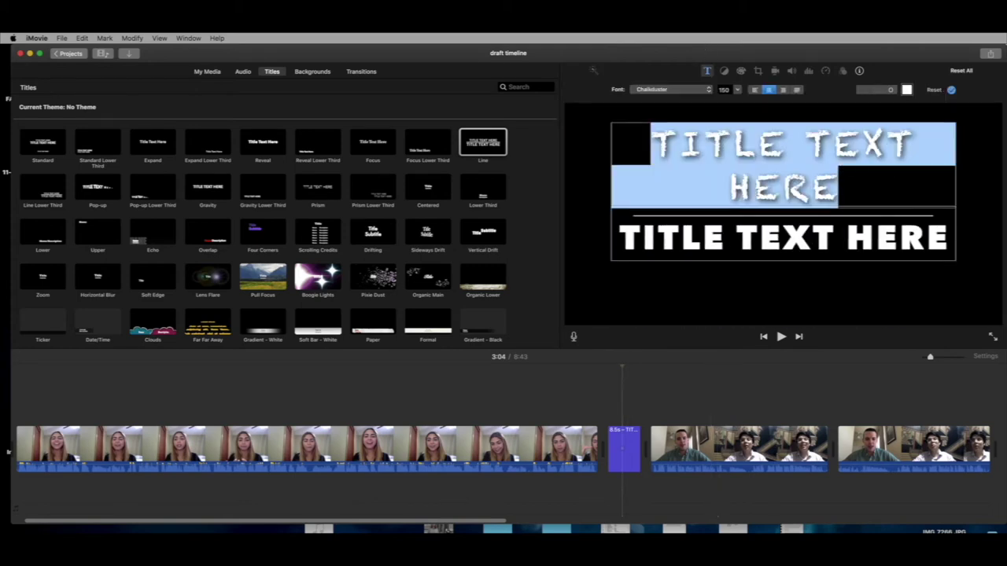
pyautogui.click(738, 92)
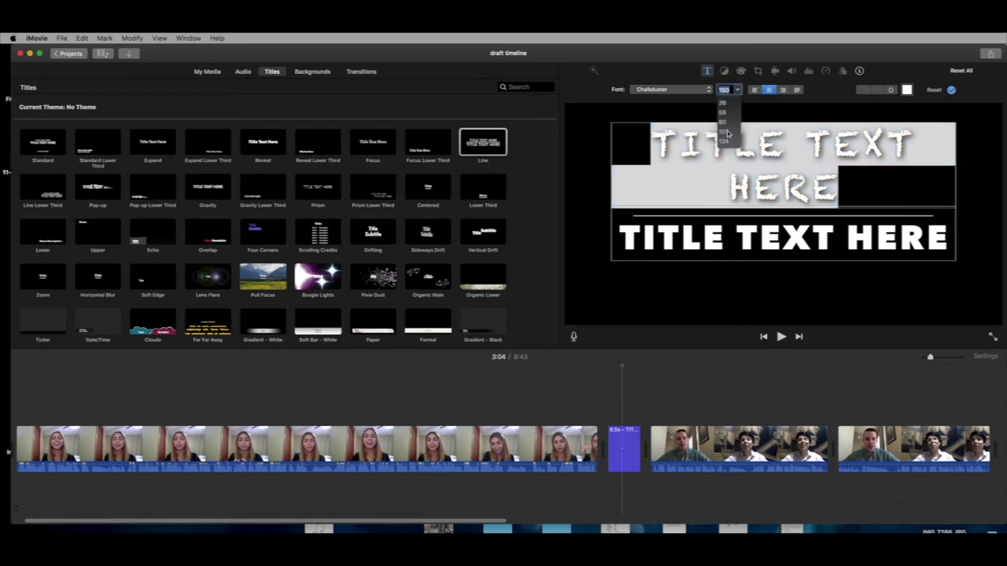
pyautogui.click(722, 122)
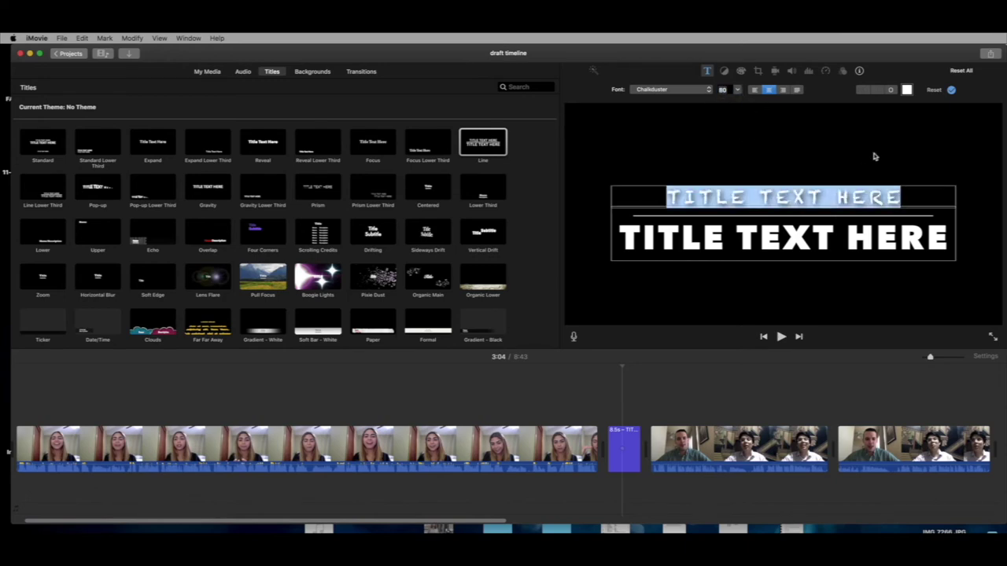
pyautogui.click(951, 92)
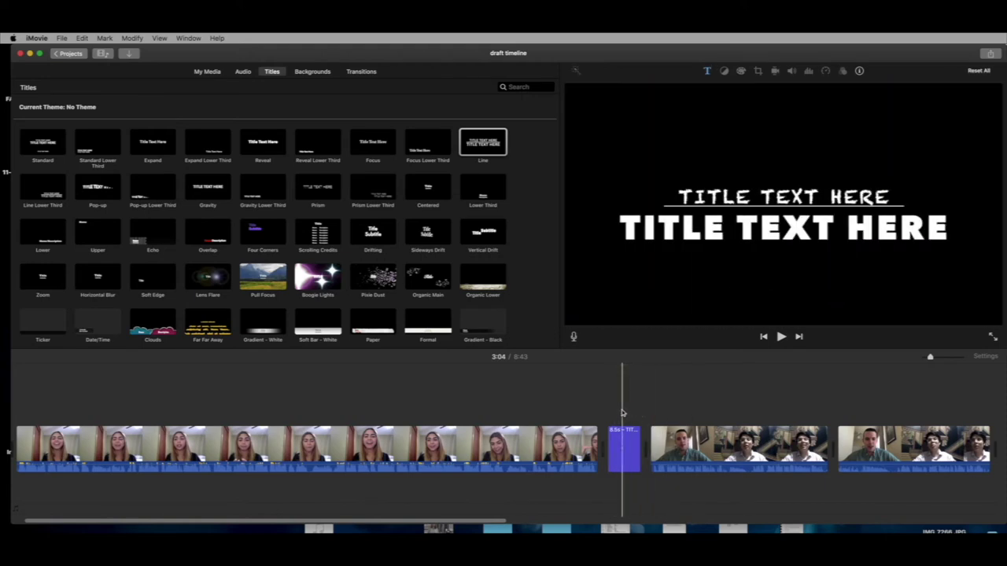
# Add the Blue Marble Globe map background after the last clip at the end of the timeline.
pyautogui.click(313, 73)
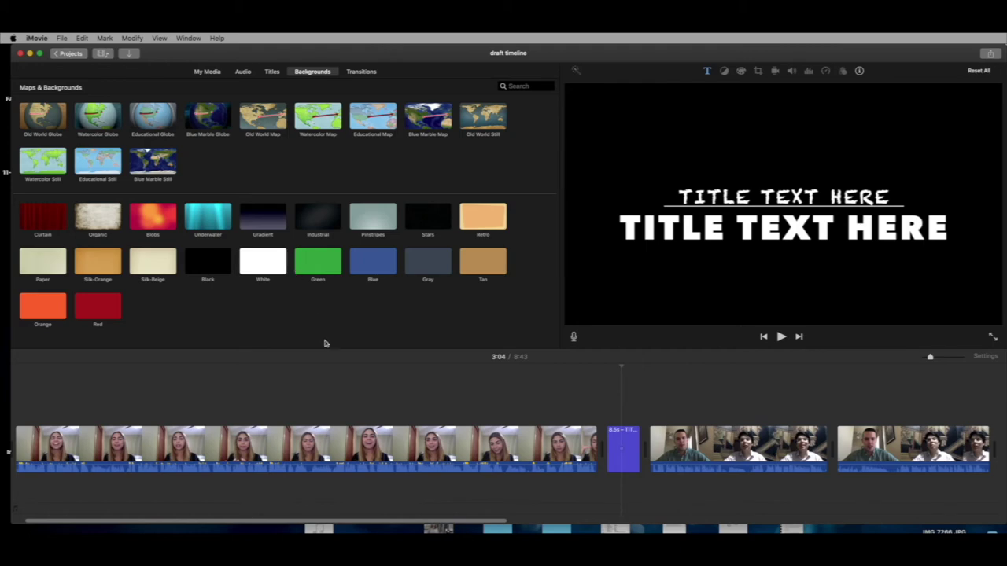
pyautogui.hscroll(15, 345, 371)
pyautogui.hscroll(10, 344, 370)
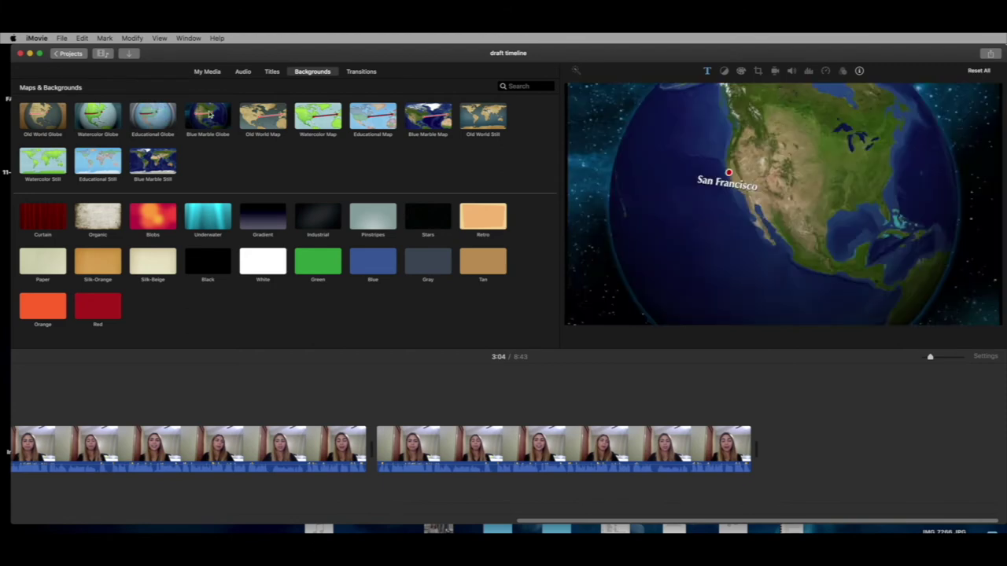
pyautogui.moveTo(209, 115); pyautogui.dragTo(777, 448)
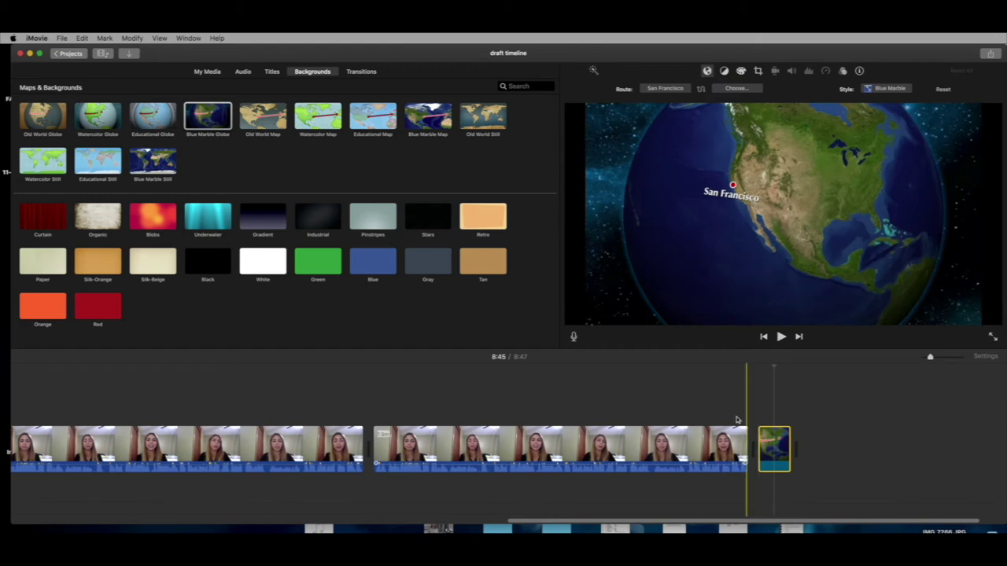
pyautogui.hscroll(3, 724, 404)
pyautogui.moveTo(749, 450)
pyautogui.mouseDown()
pyautogui.moveTo(829, 451)
pyautogui.moveTo(710, 450)
pyautogui.moveTo(735, 433)
pyautogui.moveTo(784, 434)
pyautogui.moveTo(743, 438)
pyautogui.mouseUp()
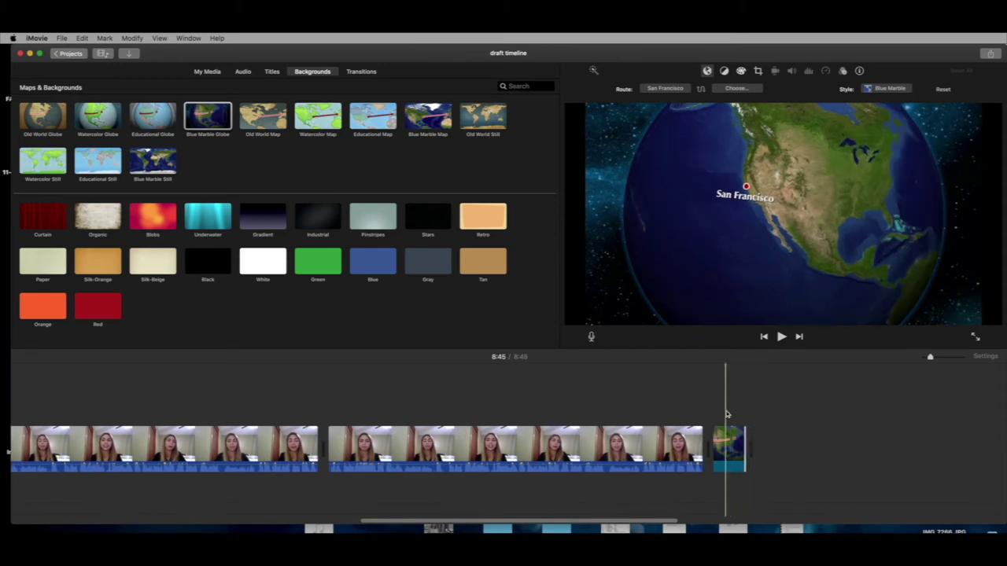
pyautogui.hscroll(3, 726, 416)
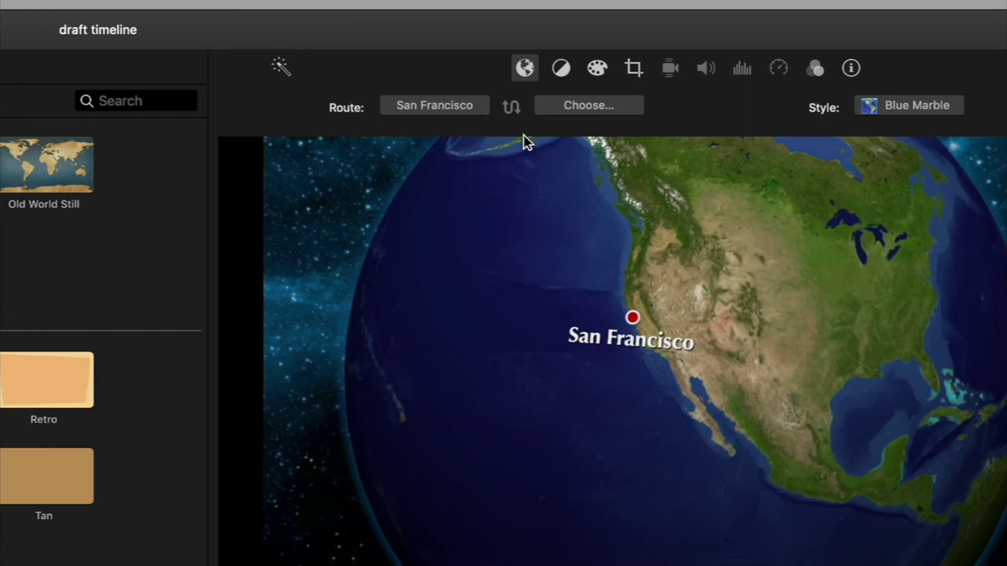
# Set the globe map's route to run from Abadan, Iran to Amalienborg Palace, Denmark.
pyautogui.click(453, 109)
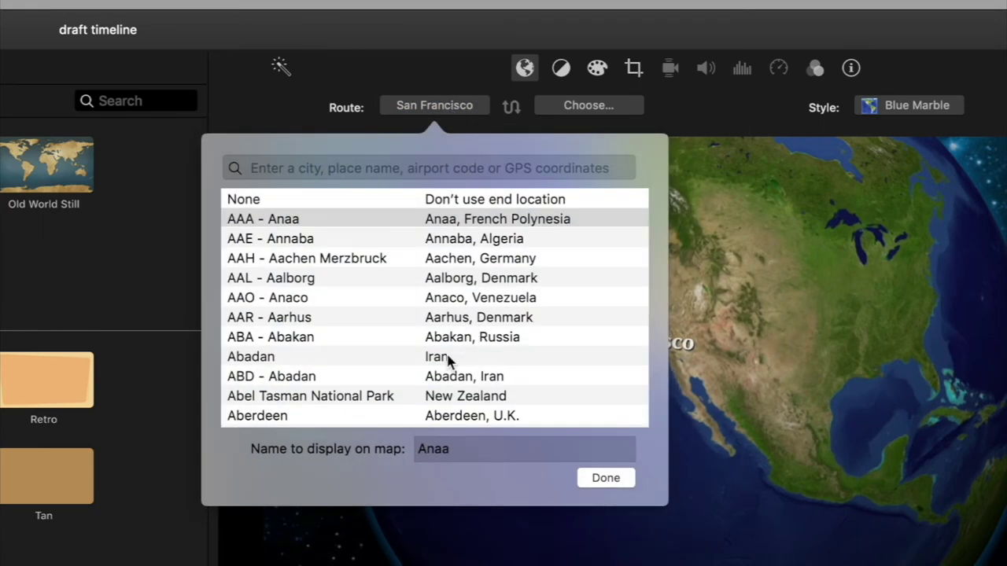
pyautogui.click(445, 358)
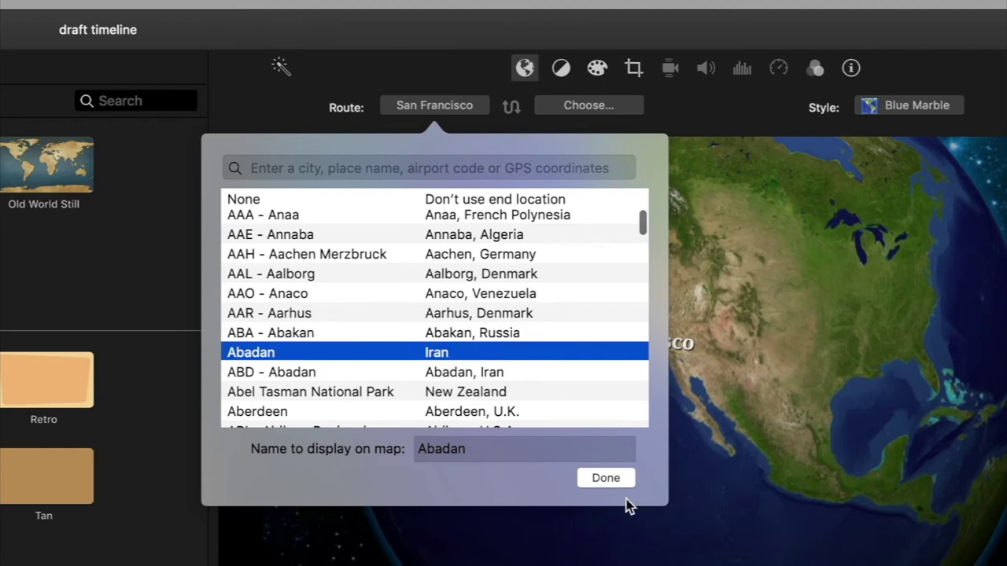
pyautogui.click(605, 480)
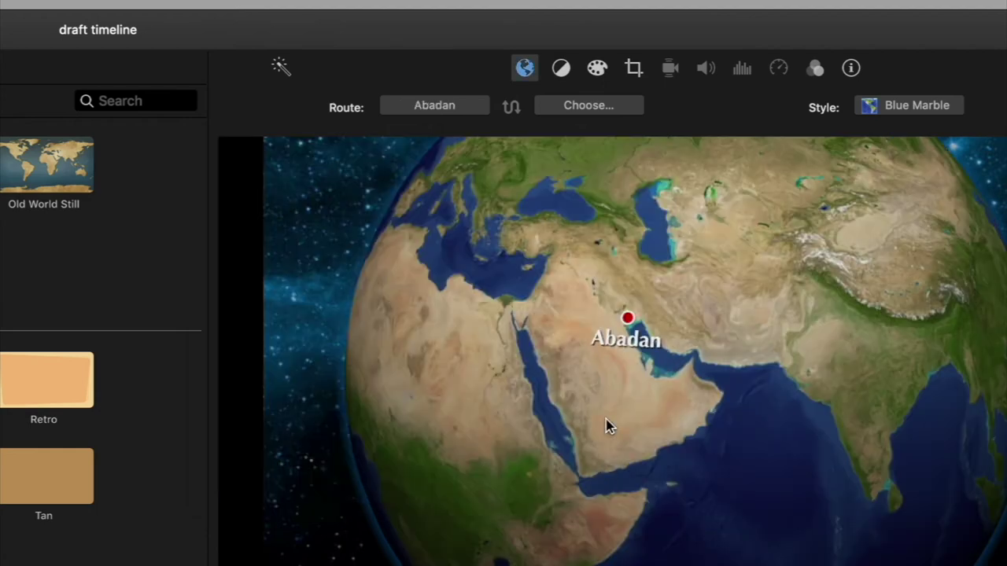
pyautogui.click(590, 108)
pyautogui.scroll(-20, 639, 312)
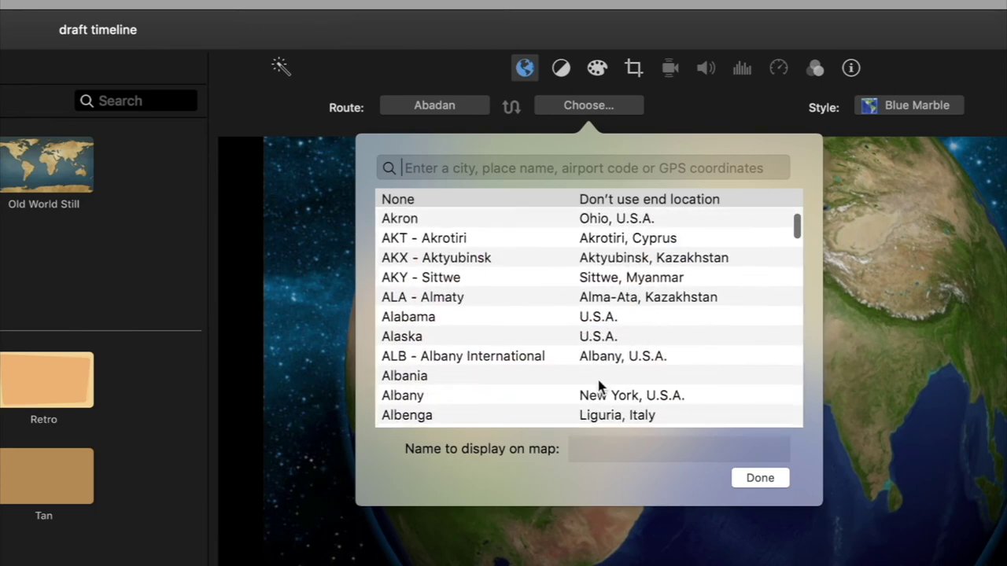
pyautogui.scroll(-15, 598, 385)
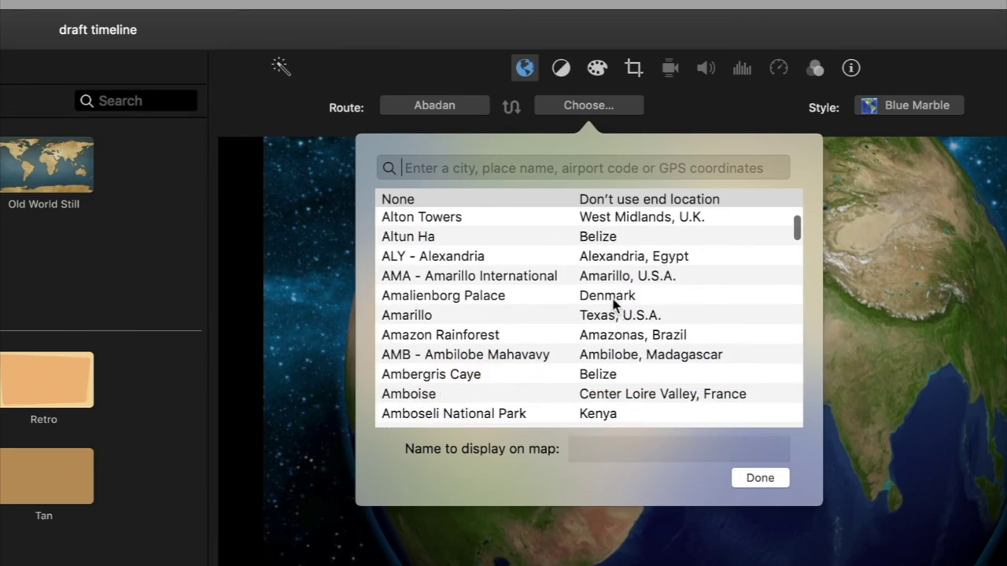
pyautogui.click(611, 299)
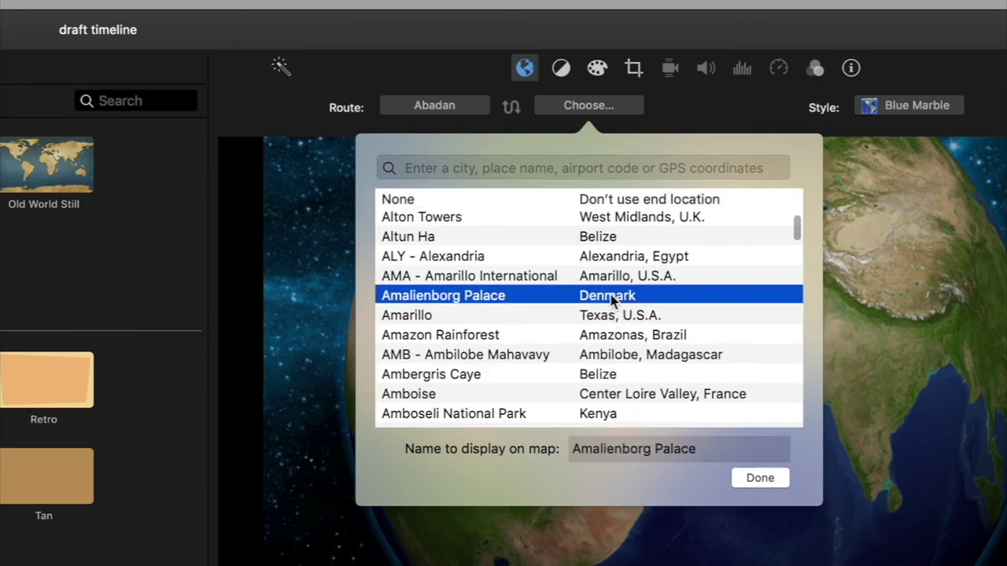
pyautogui.click(774, 478)
# Change the route end location's displayed name to Gainesville and play back the animated globe map.
pyautogui.click(579, 105)
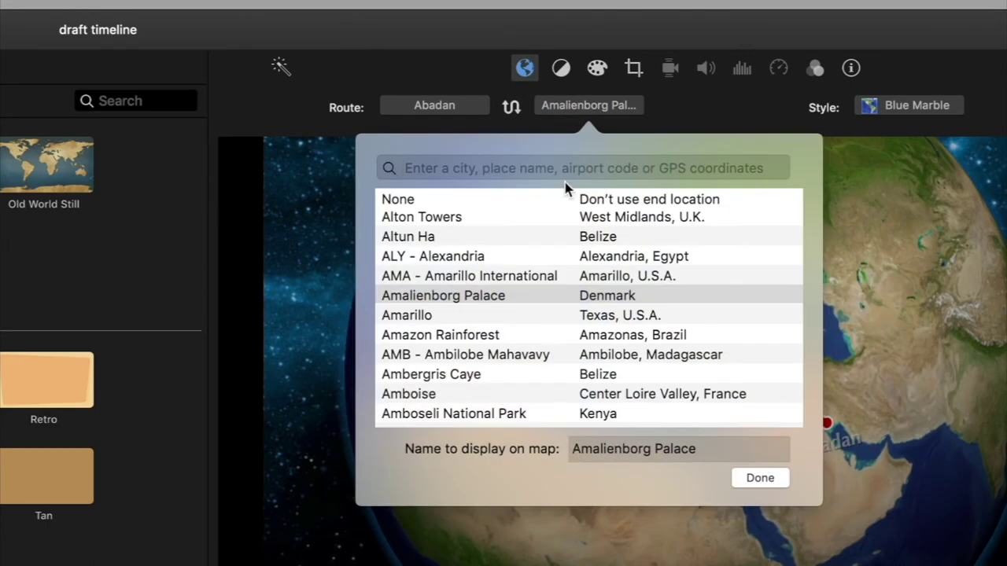
pyautogui.tripleClick(710, 448)
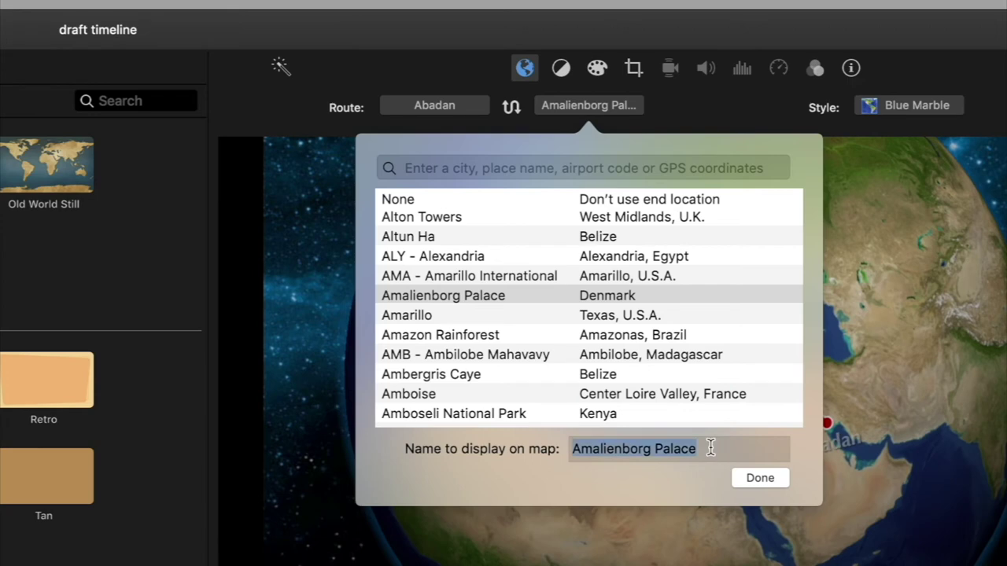
pyautogui.write('Gainesville')
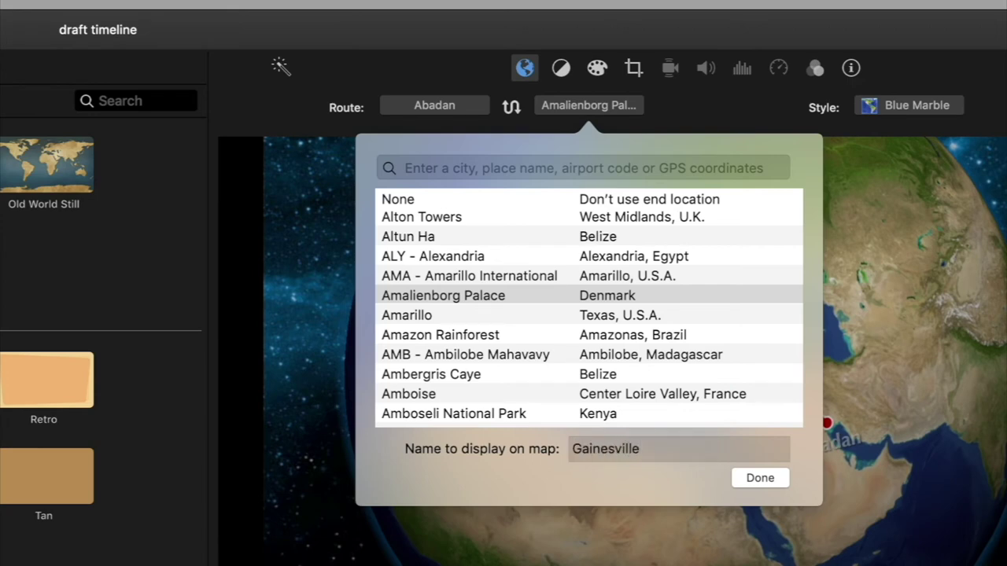
pyautogui.click(762, 478)
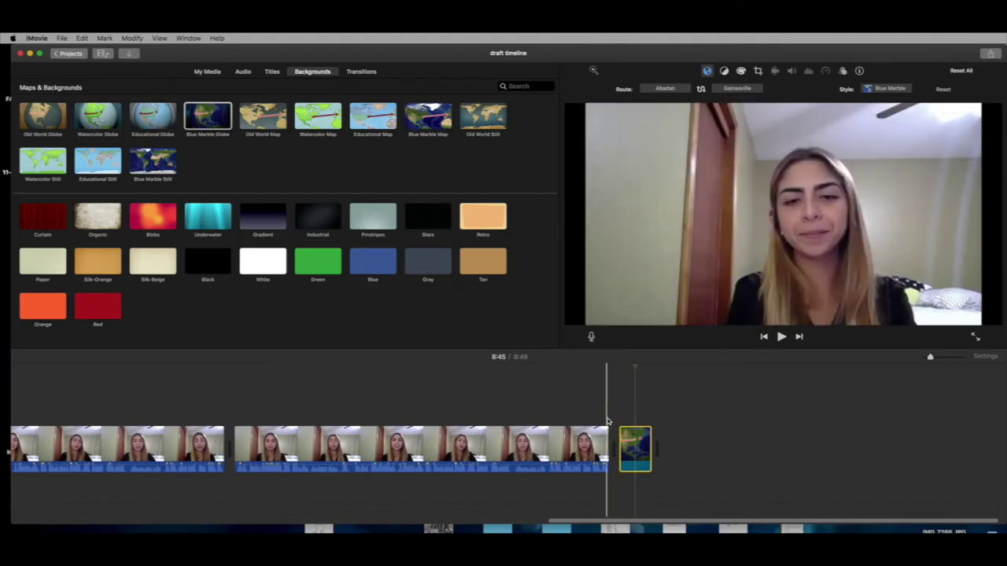
pyautogui.click(605, 420)
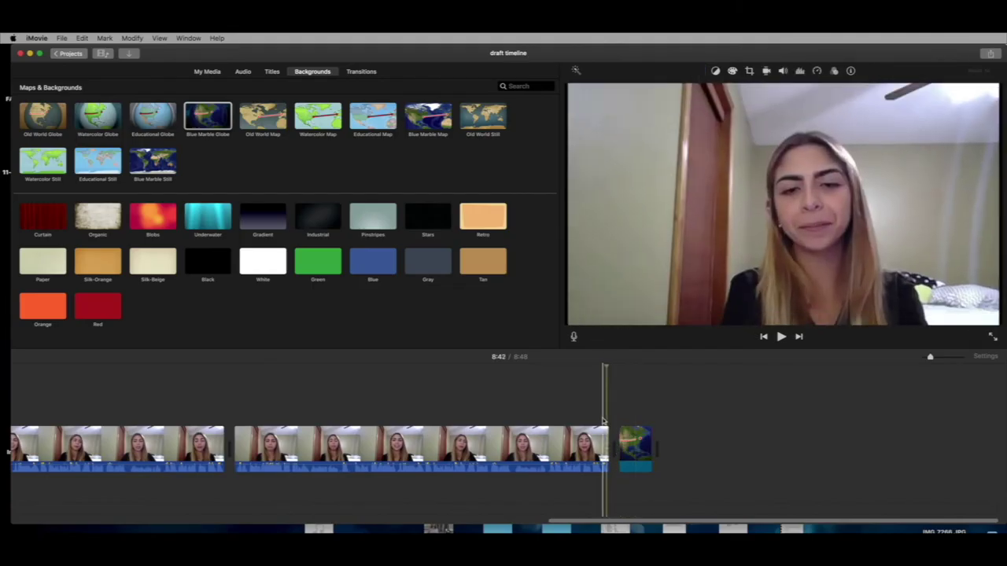
pyautogui.press('space')
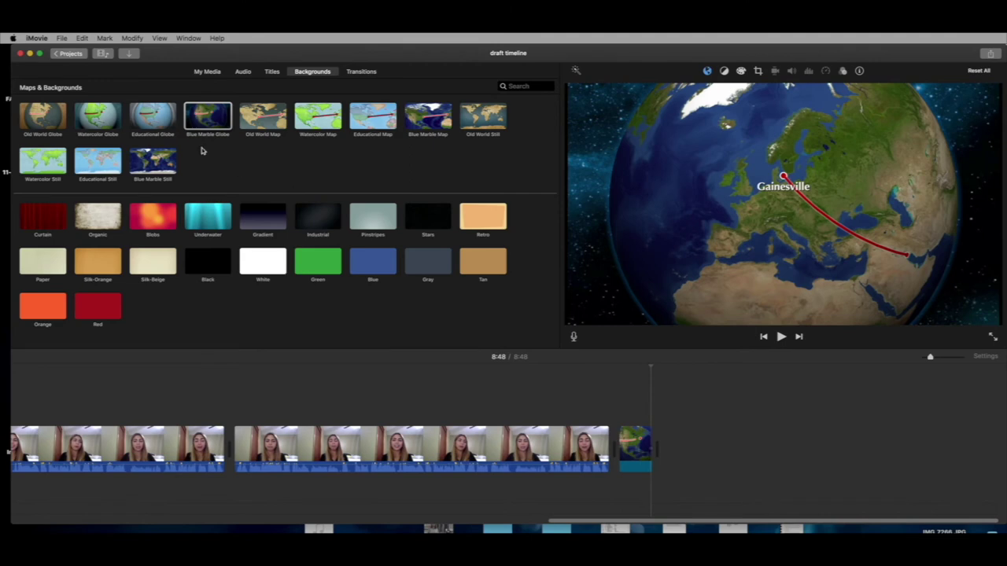
# Add a second Blue Marble Globe map at the end of the timeline and change its map style to Educational.
pyautogui.moveTo(203, 122); pyautogui.dragTo(667, 452)
pyautogui.click(667, 450)
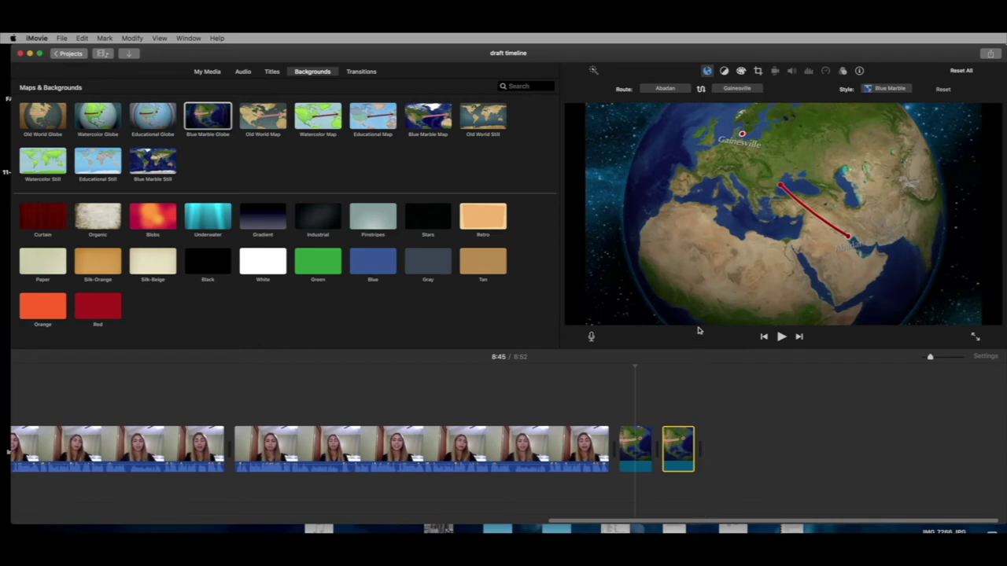
pyautogui.click(641, 436)
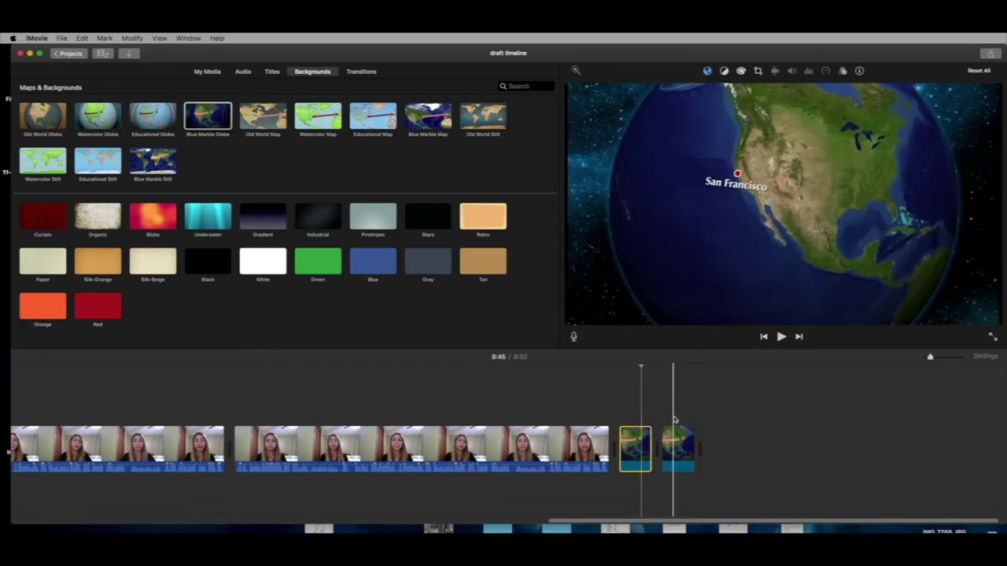
pyautogui.click(681, 444)
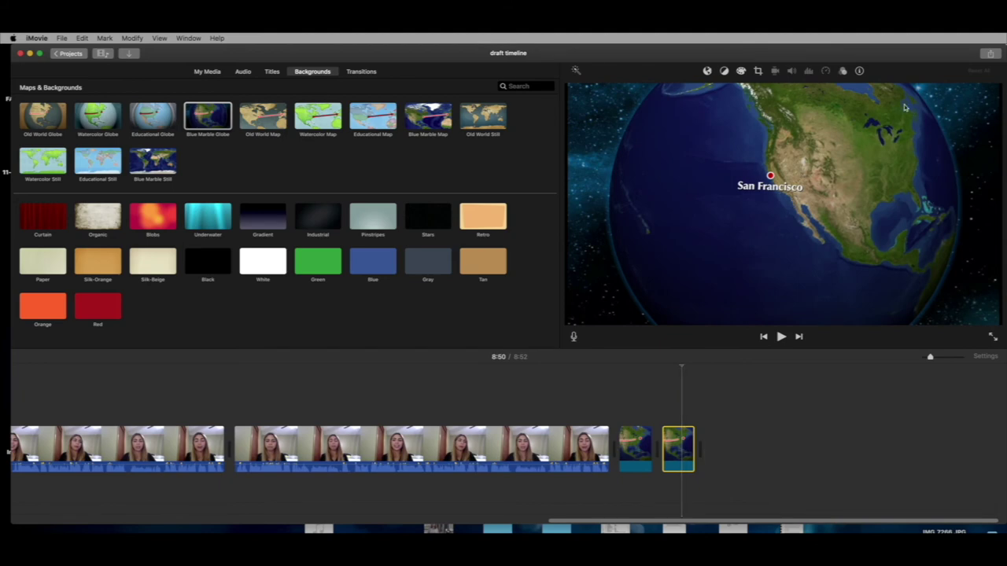
pyautogui.click(684, 445)
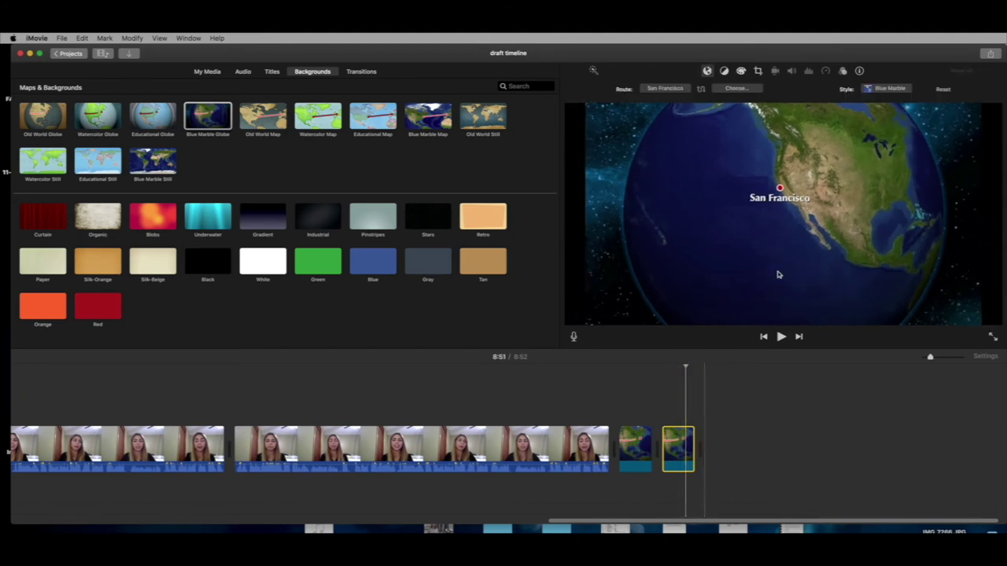
pyautogui.click(888, 89)
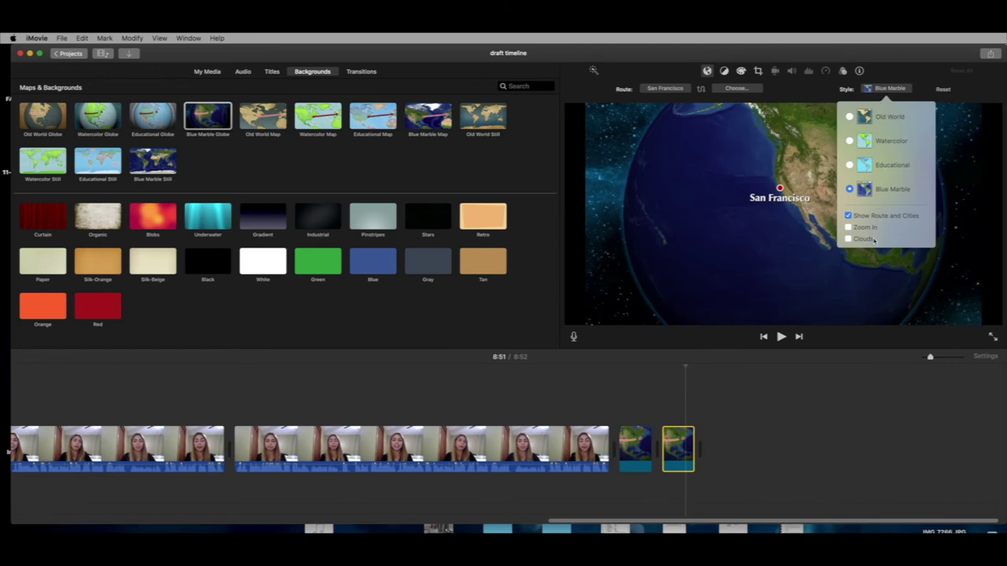
pyautogui.click(888, 166)
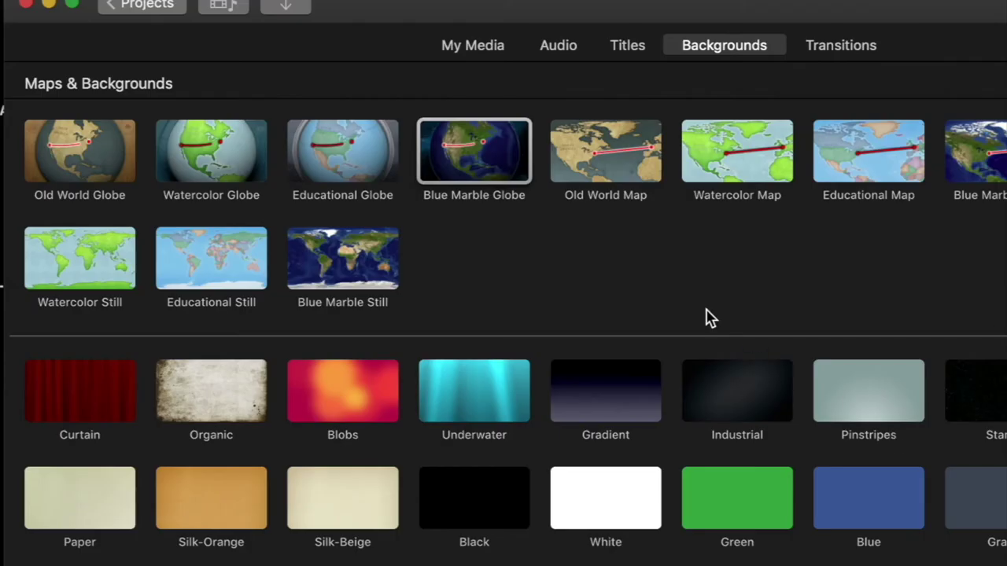
# Add Cross Dissolve transitions before both globe maps and Fade to Black after the last one, and play them back.
pyautogui.click(842, 47)
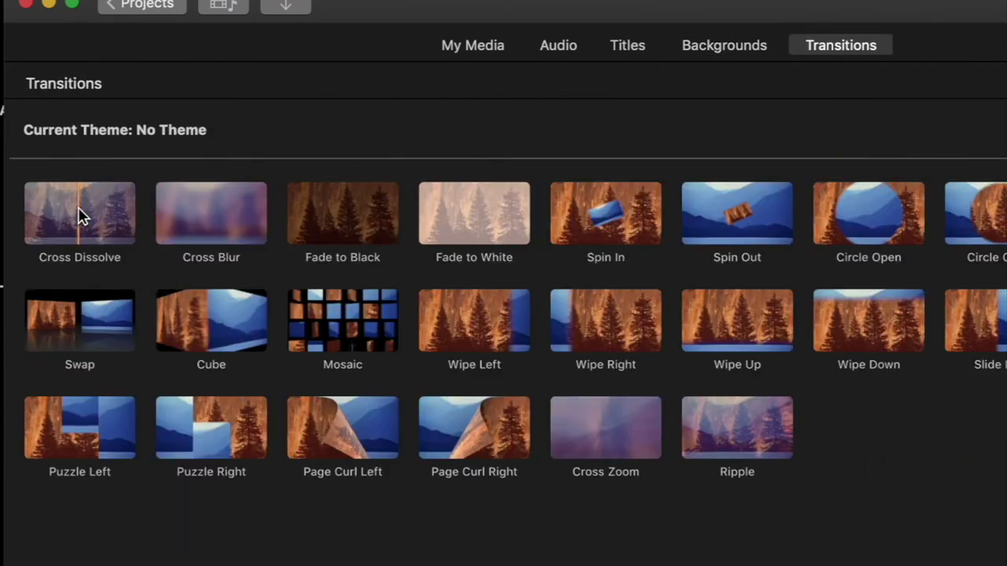
pyautogui.moveTo(82, 217); pyautogui.dragTo(613, 447)
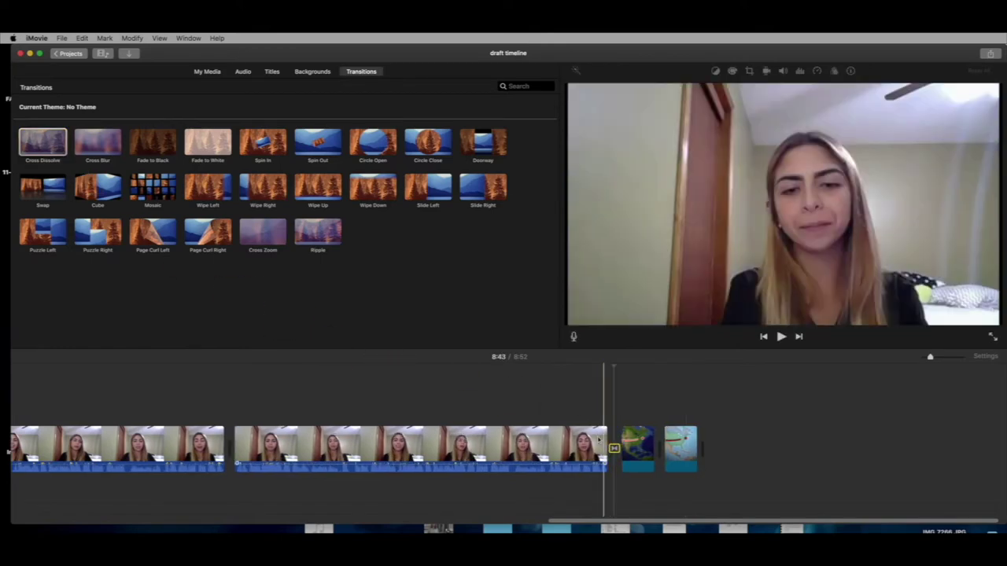
pyautogui.moveTo(153, 142); pyautogui.dragTo(704, 449)
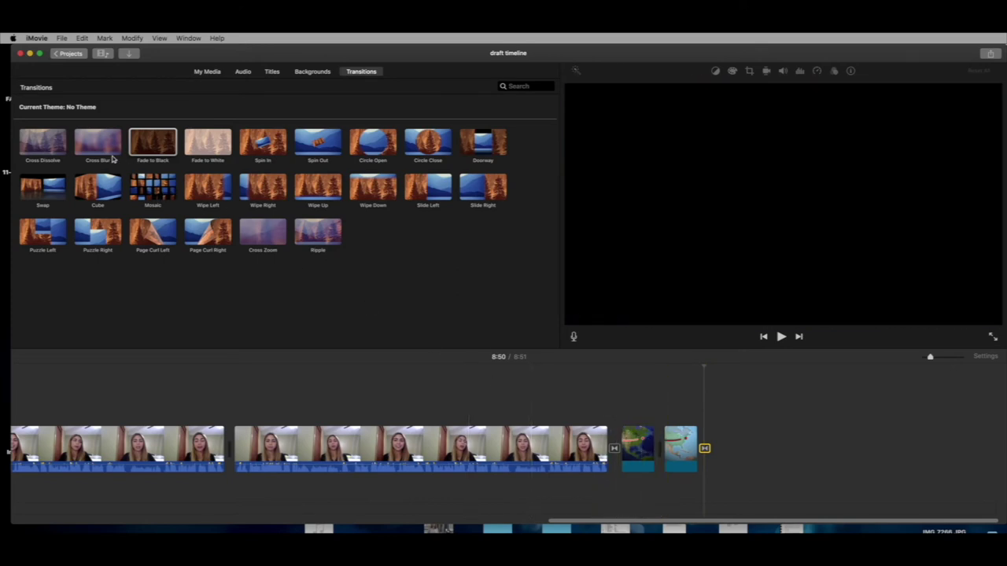
pyautogui.moveTo(43, 143); pyautogui.dragTo(661, 447)
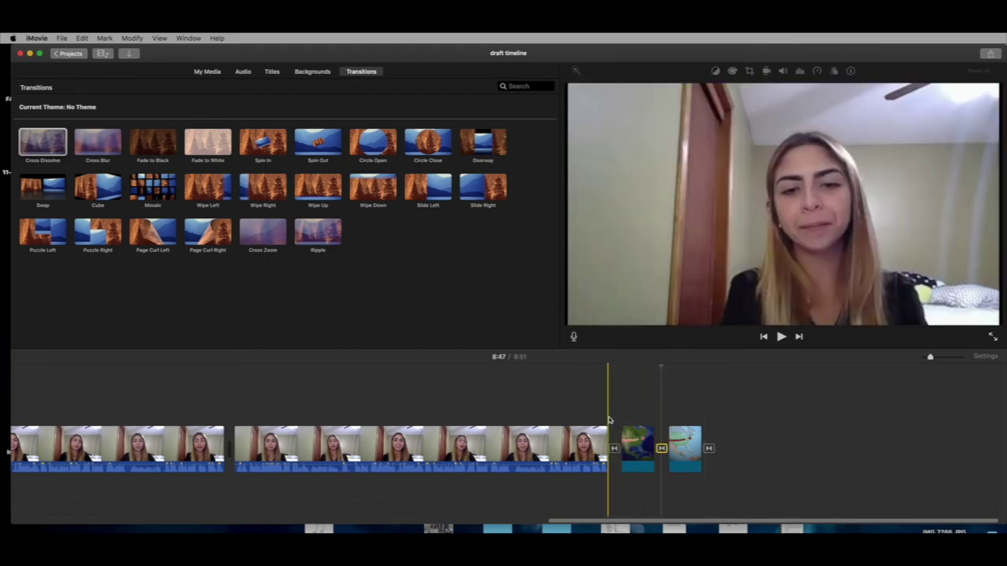
pyautogui.click(599, 419)
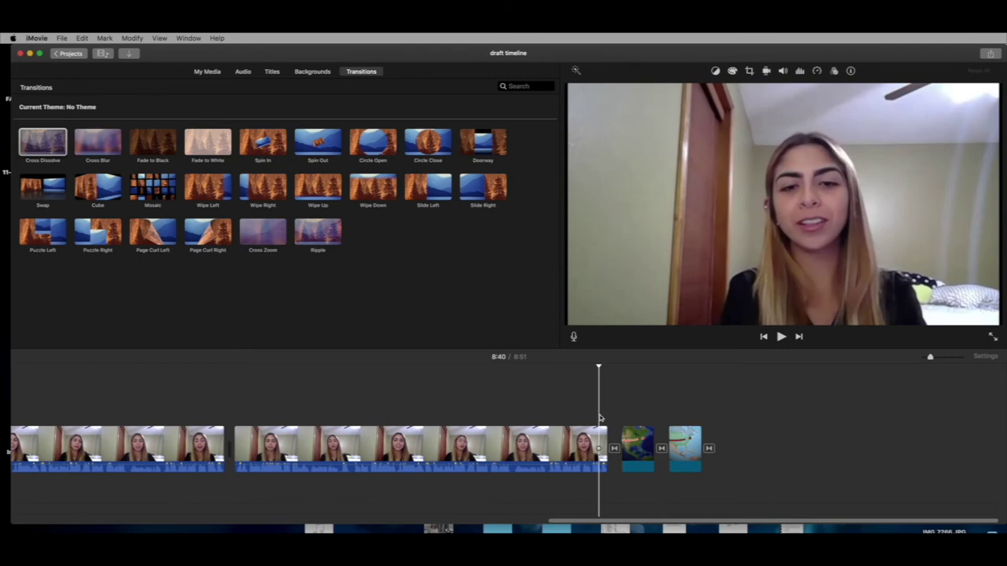
pyautogui.press('space')
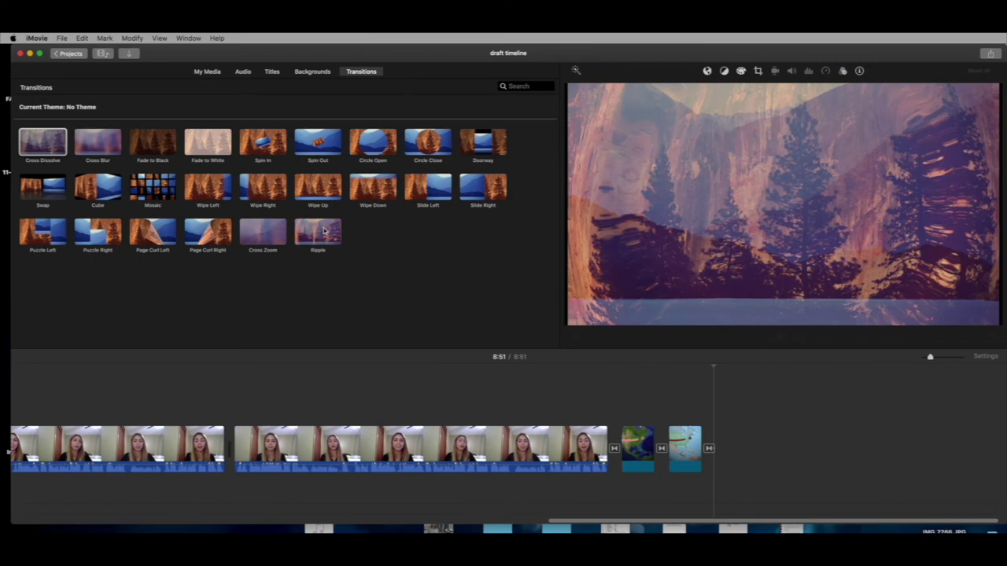
# Replace the Cross Dissolve before the first globe map with the Ripple transition and play it back.
pyautogui.moveTo(317, 230); pyautogui.dragTo(615, 450)
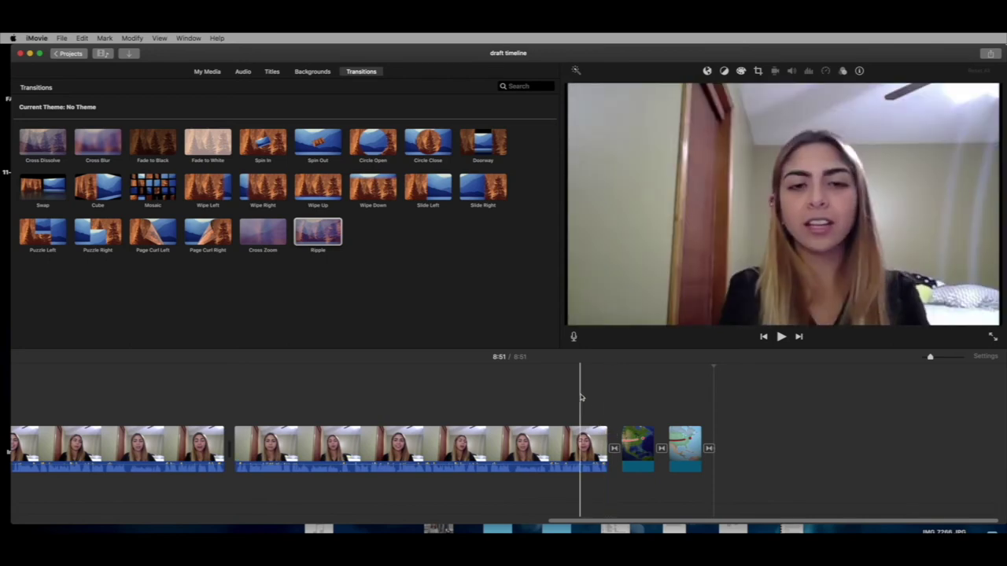
pyautogui.click(579, 414)
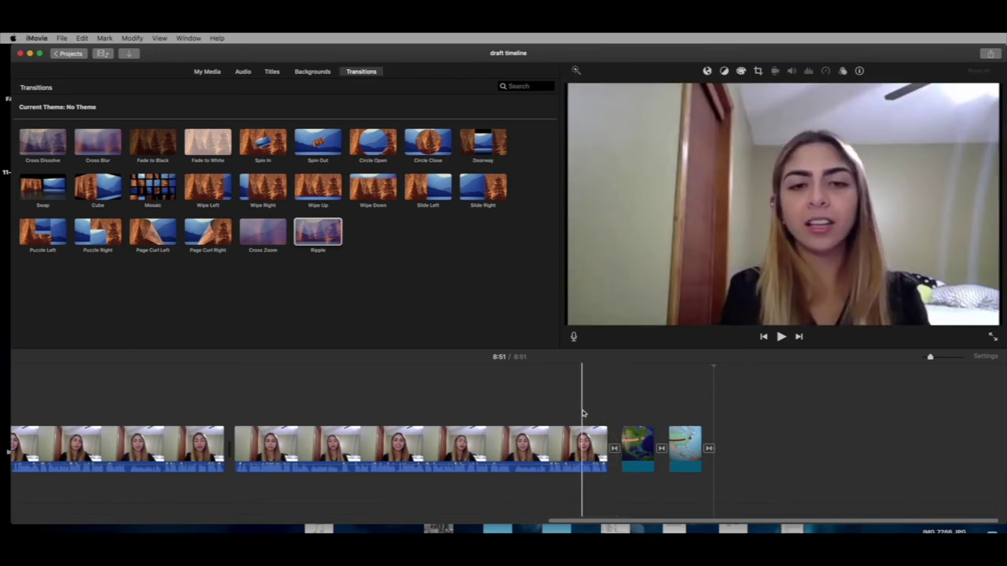
pyautogui.press('space')
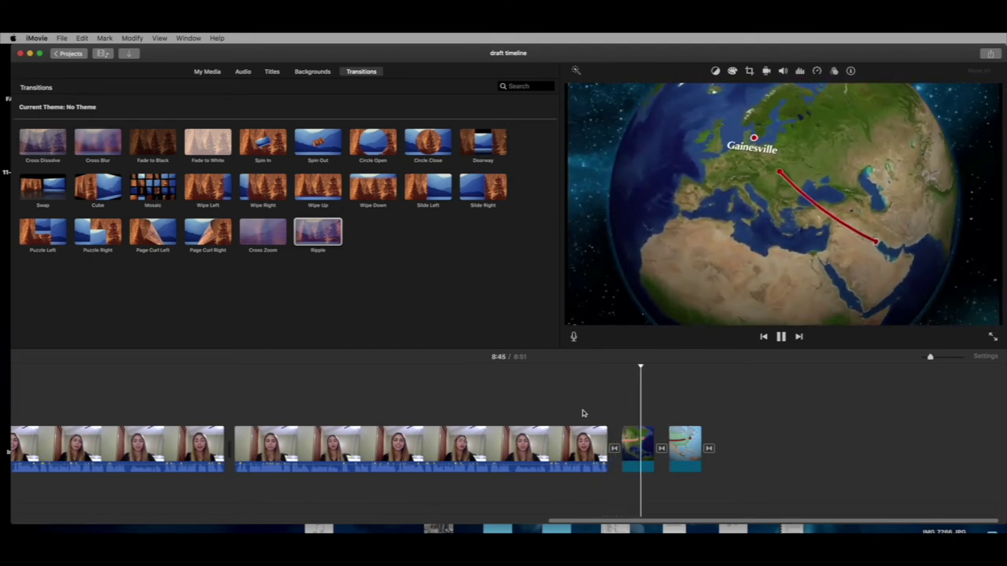
pyautogui.press('space')
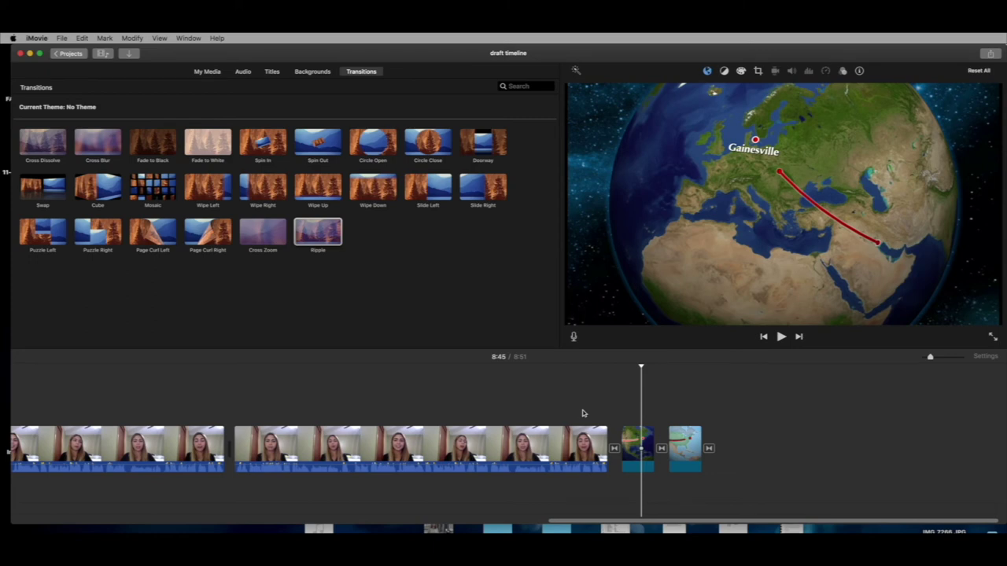
pyautogui.click(631, 409)
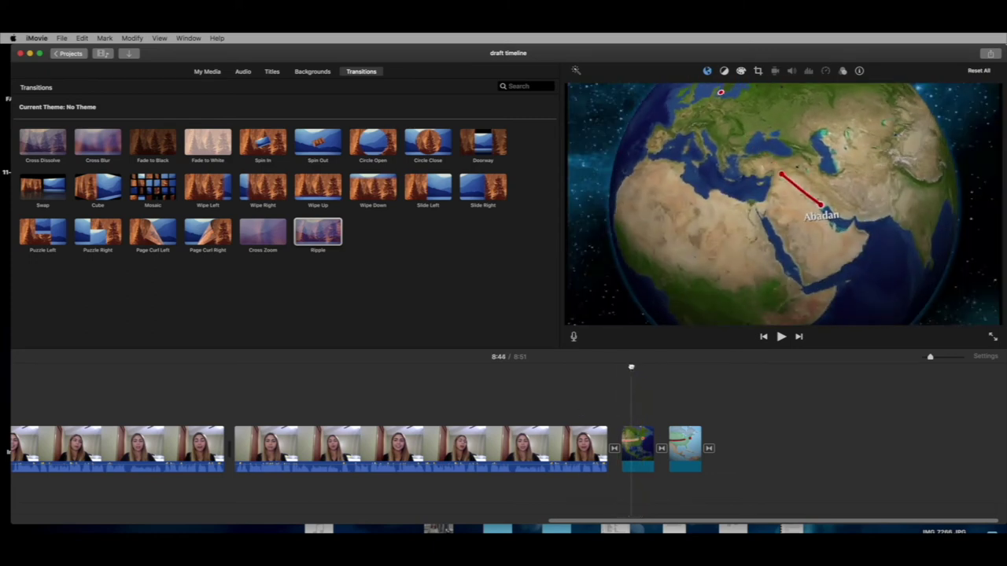
pyautogui.click(566, 402)
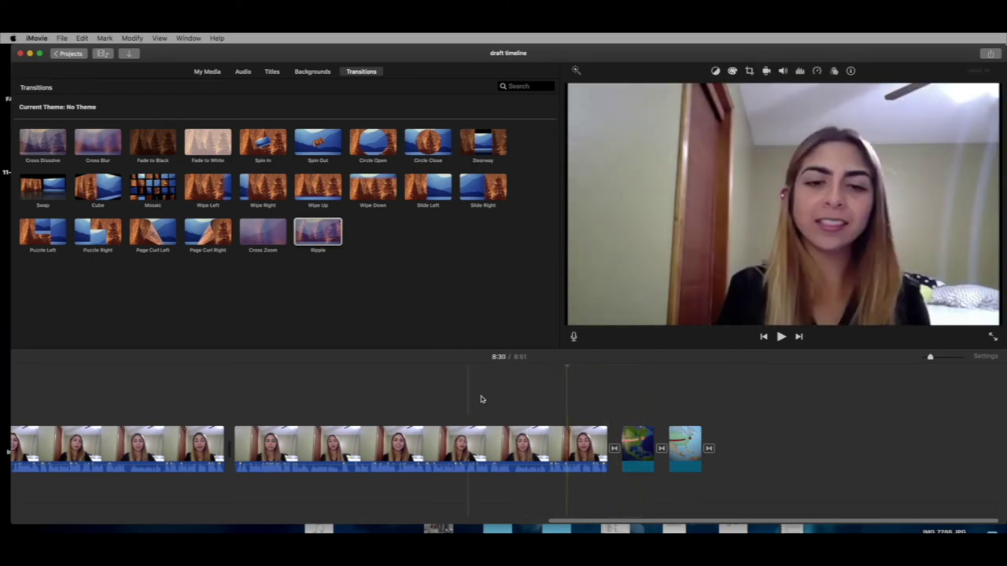
# Delete the Ripple transition and the Blue Marble globe map that follows the last interview clip.
pyautogui.click(613, 448)
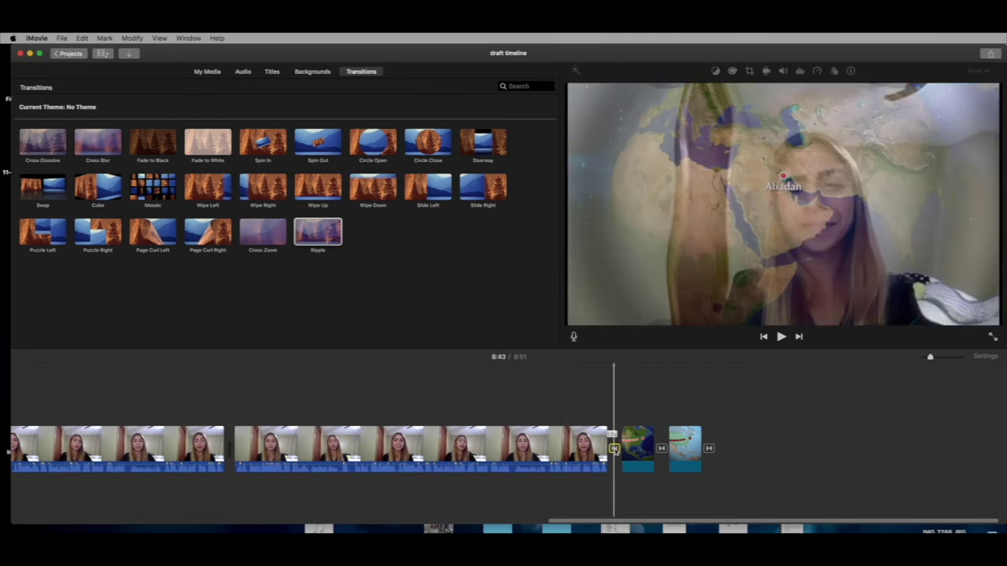
pyautogui.press('Delete')
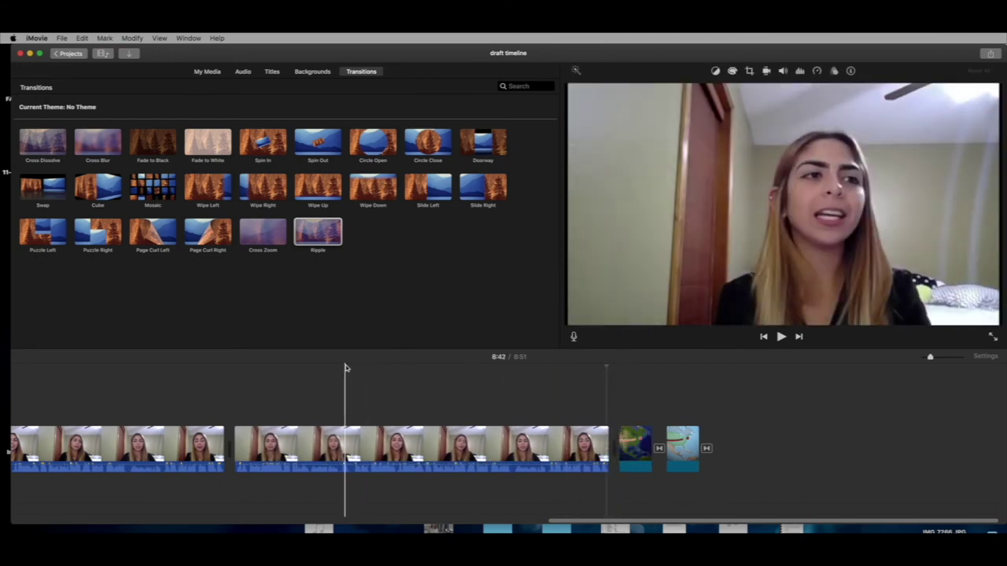
pyautogui.click(636, 431)
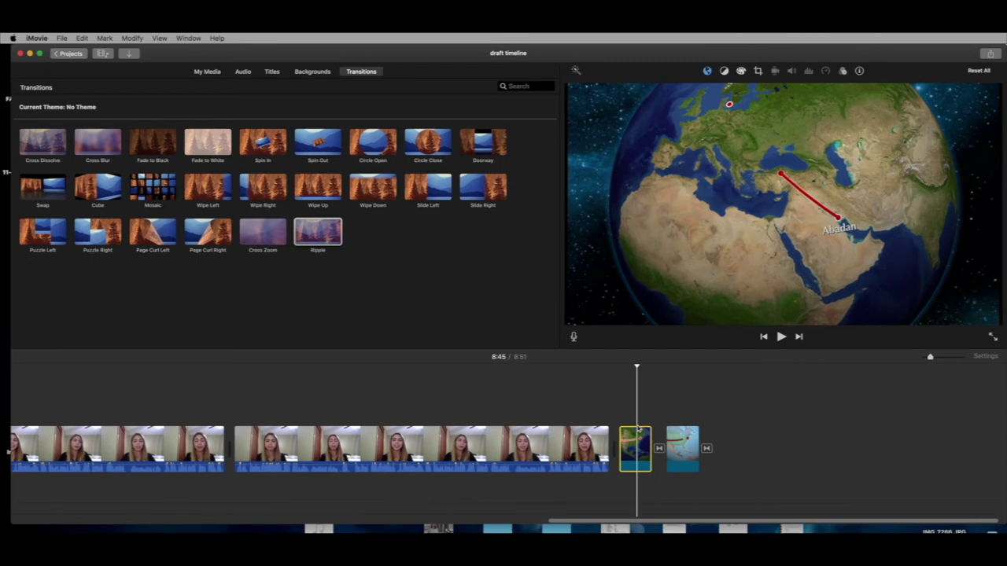
pyautogui.press('Delete')
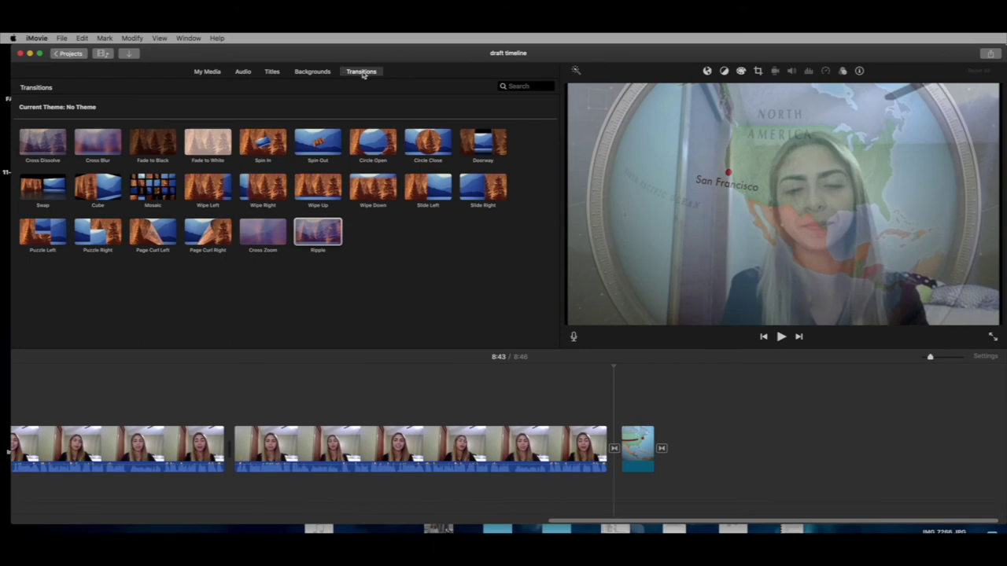
pyautogui.click(324, 73)
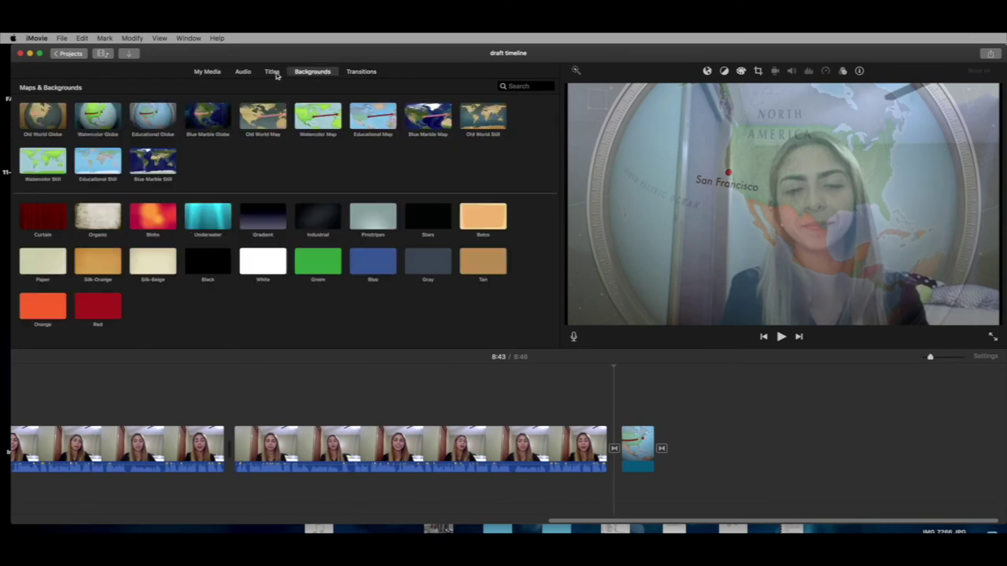
pyautogui.click(359, 72)
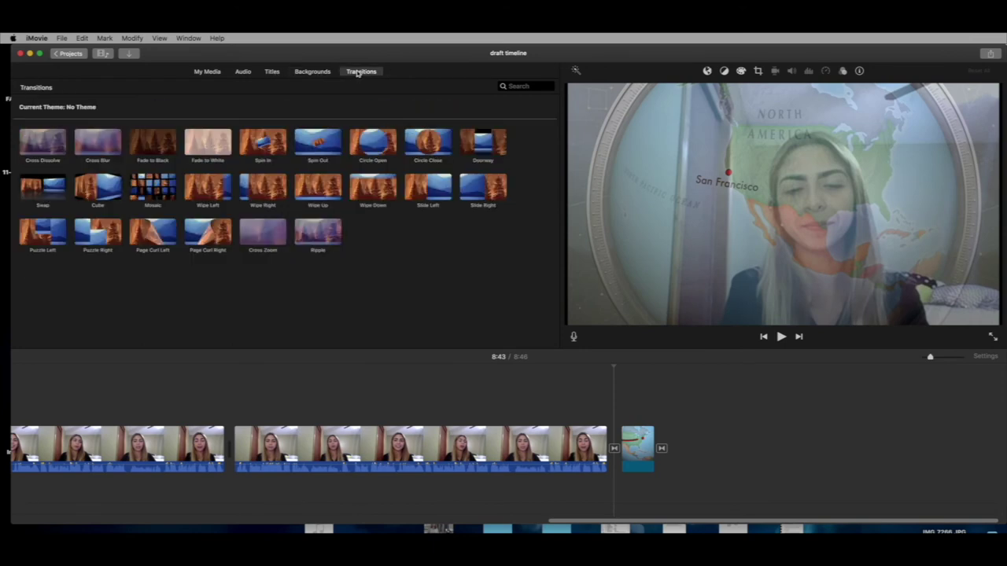
pyautogui.click(315, 72)
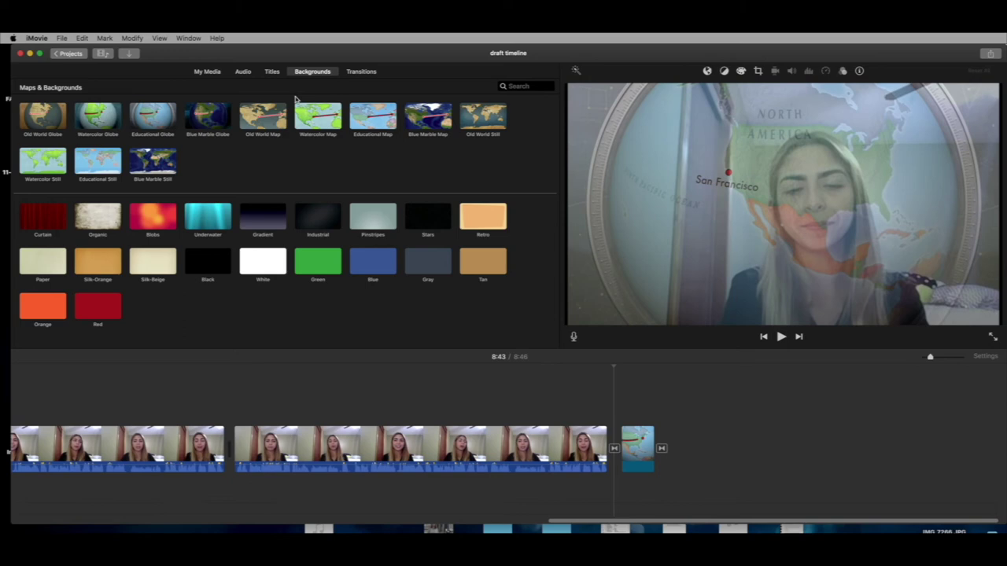
pyautogui.click(206, 72)
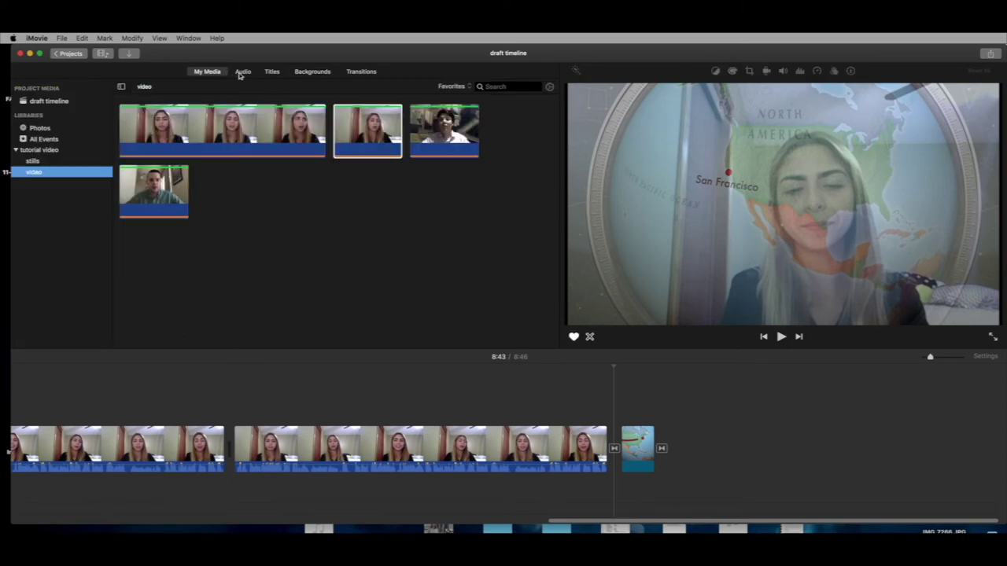
# Bring up the sound effects library and enlarge the timeline area.
pyautogui.click(243, 73)
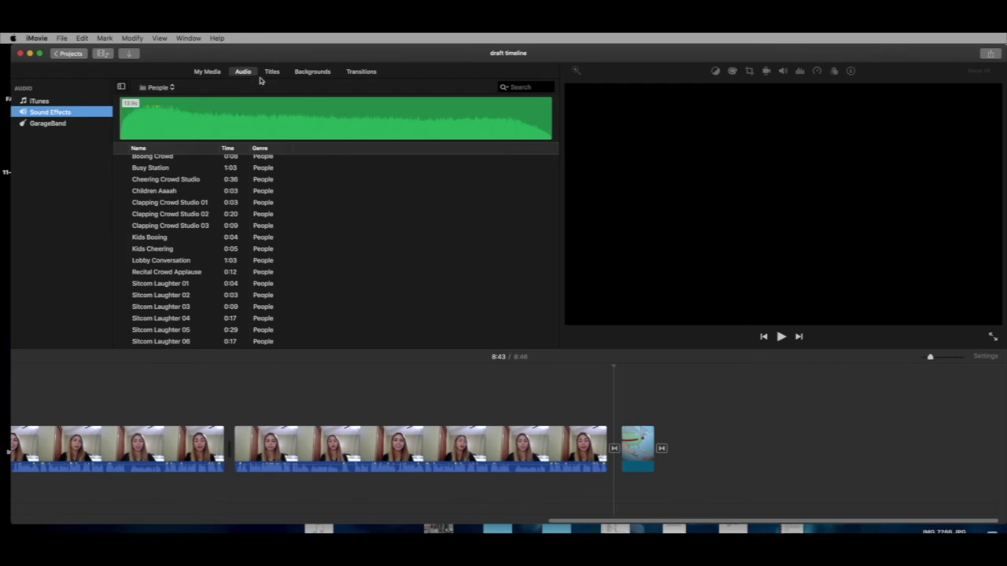
pyautogui.click(421, 358)
pyautogui.hscroll(-8, 424, 384)
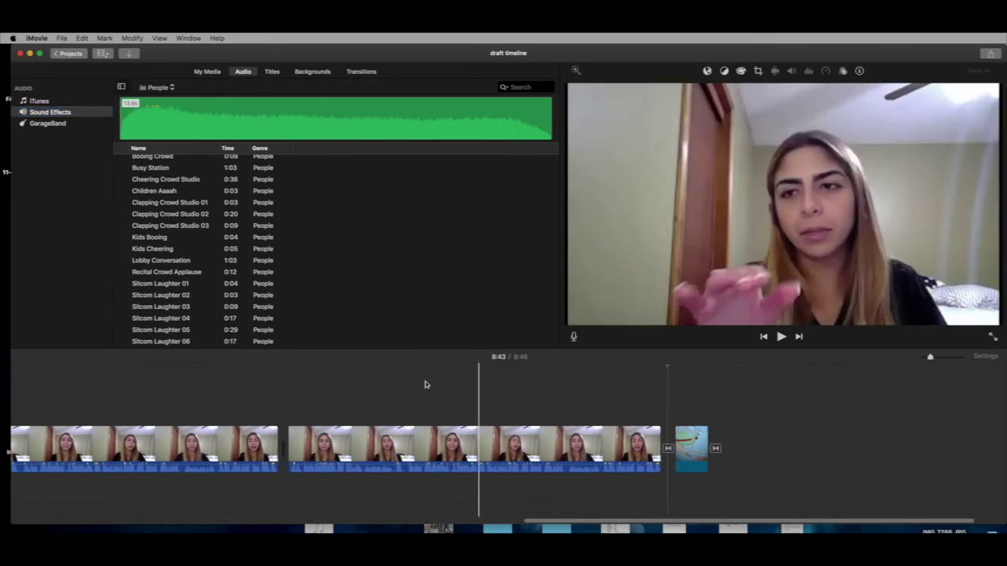
pyautogui.hscroll(-8, 425, 384)
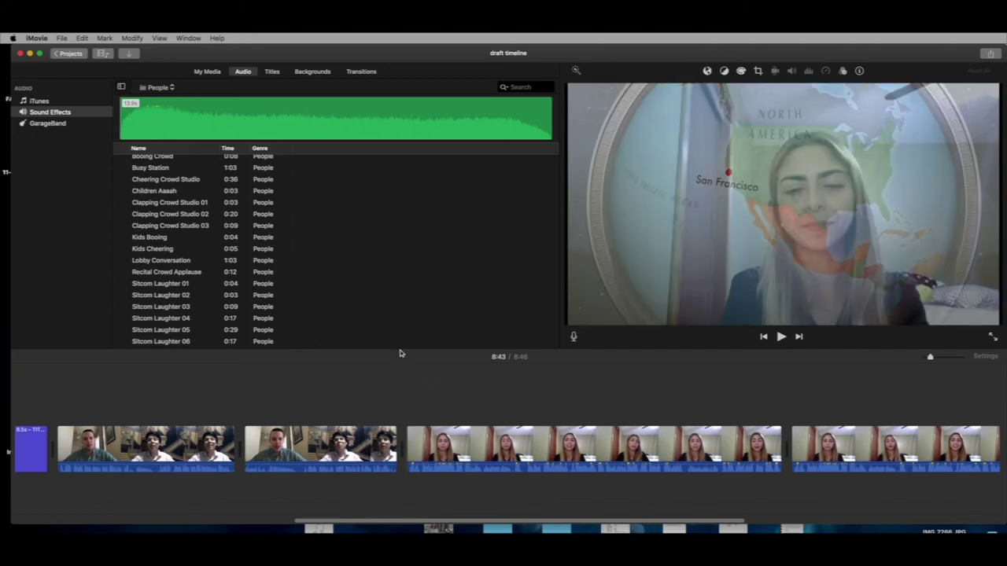
pyautogui.moveTo(400, 349); pyautogui.dragTo(402, 322)
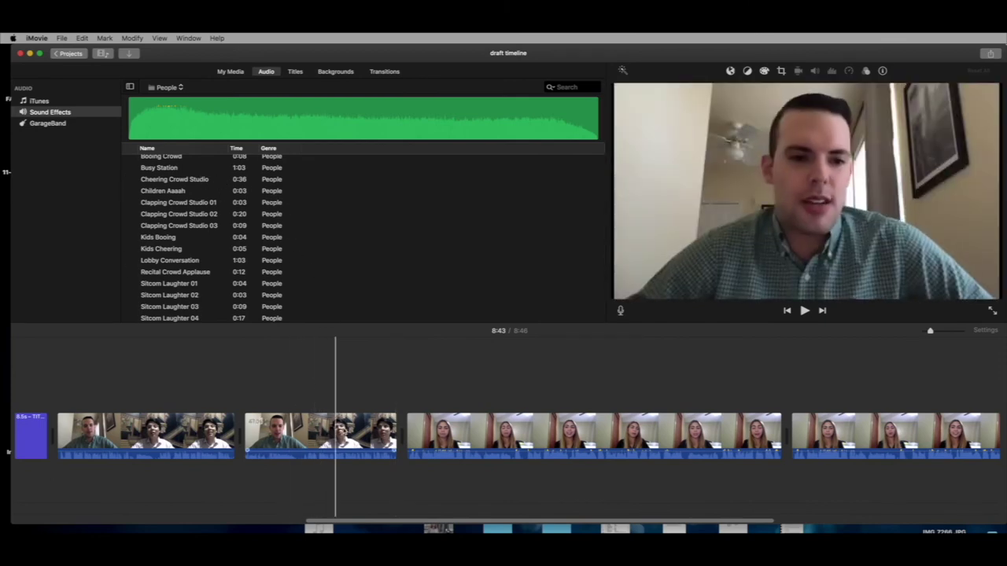
pyautogui.hscroll(5, 511, 438)
pyautogui.hscroll(-10, 511, 439)
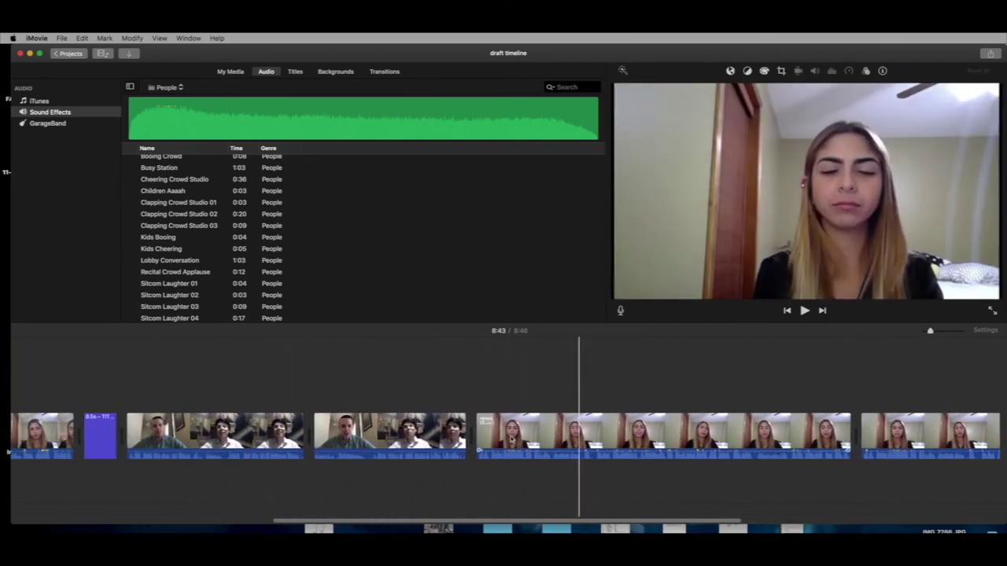
# Add the Lobby Conversation sound effect below the timeline from just before the title clip and trim its end to the title's end.
pyautogui.click(605, 398)
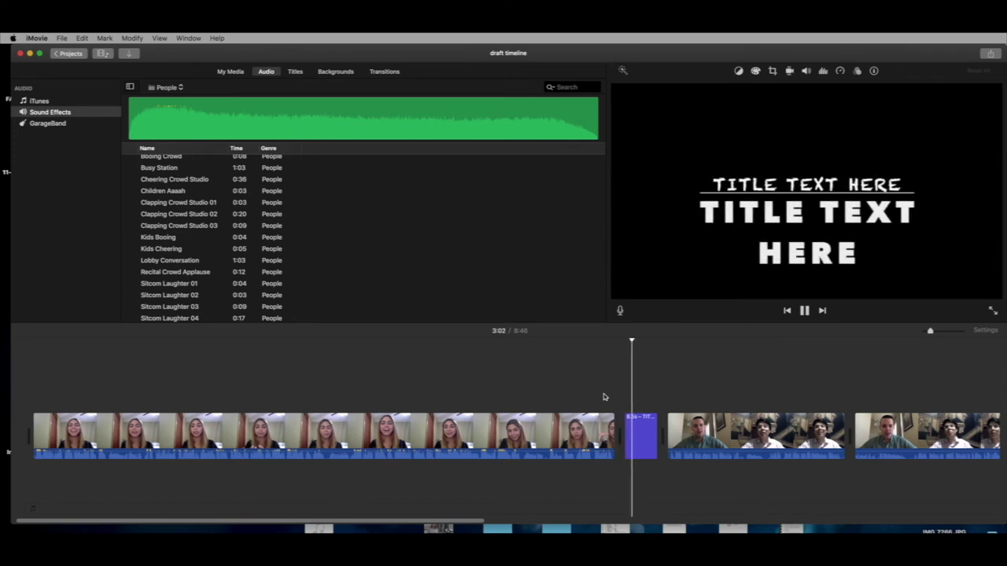
pyautogui.press('space')
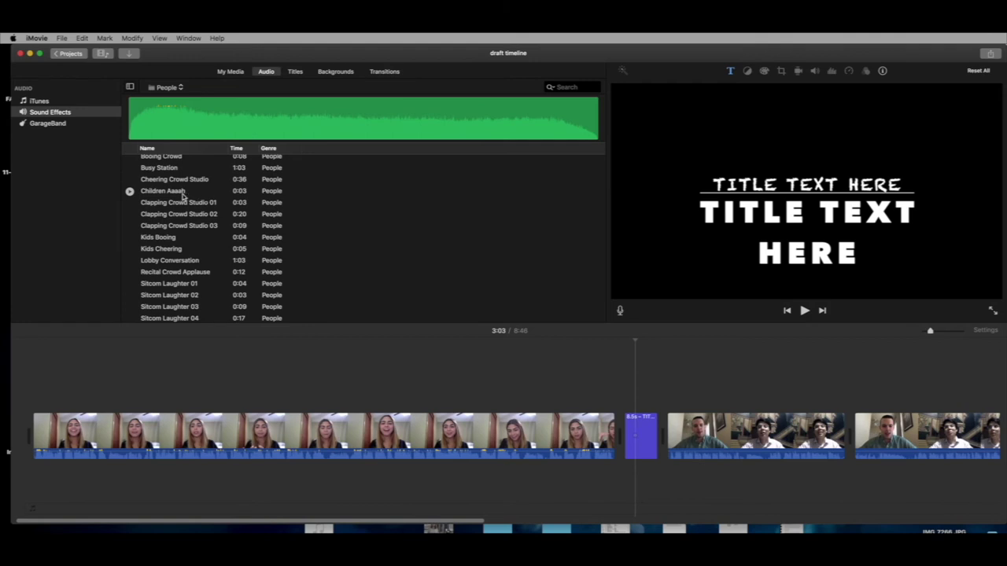
pyautogui.scroll(-1, 211, 224)
pyautogui.moveTo(166, 262); pyautogui.dragTo(174, 262)
pyautogui.moveTo(221, 287); pyautogui.dragTo(596, 486)
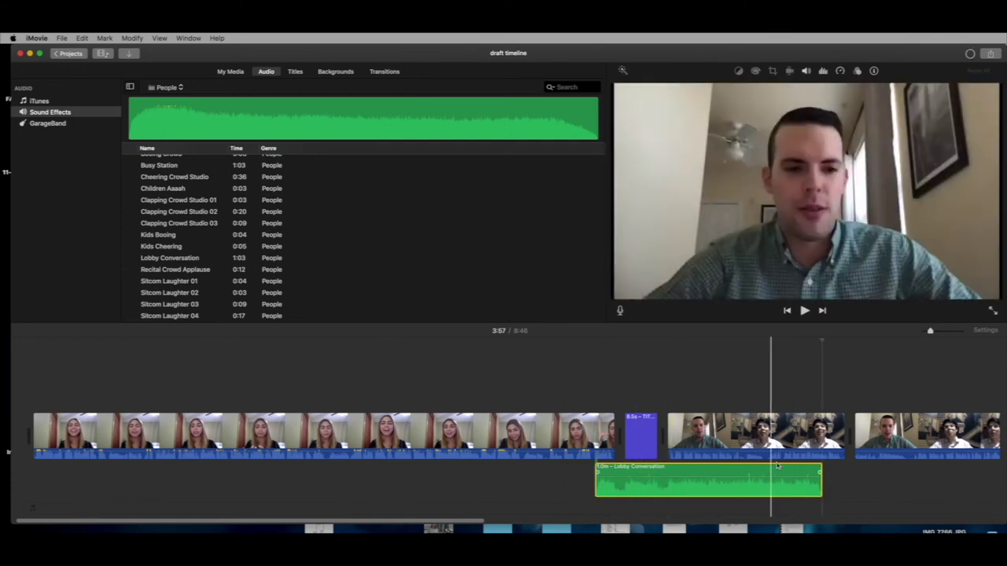
pyautogui.moveTo(821, 468); pyautogui.dragTo(658, 472)
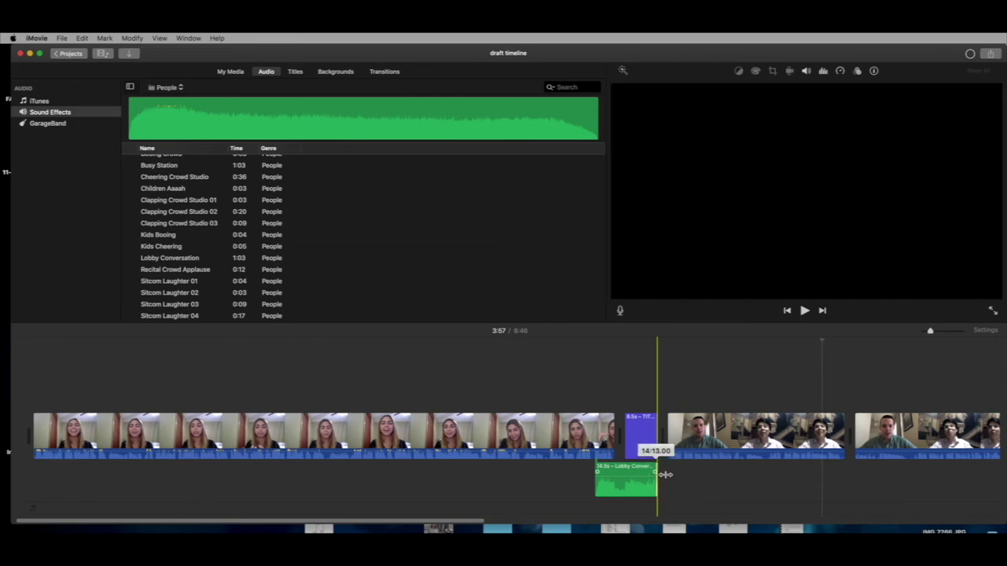
# Trim the start of the Lobby Conversation clip to the title's start and fade the sound in and out.
pyautogui.moveTo(594, 470); pyautogui.dragTo(621, 468)
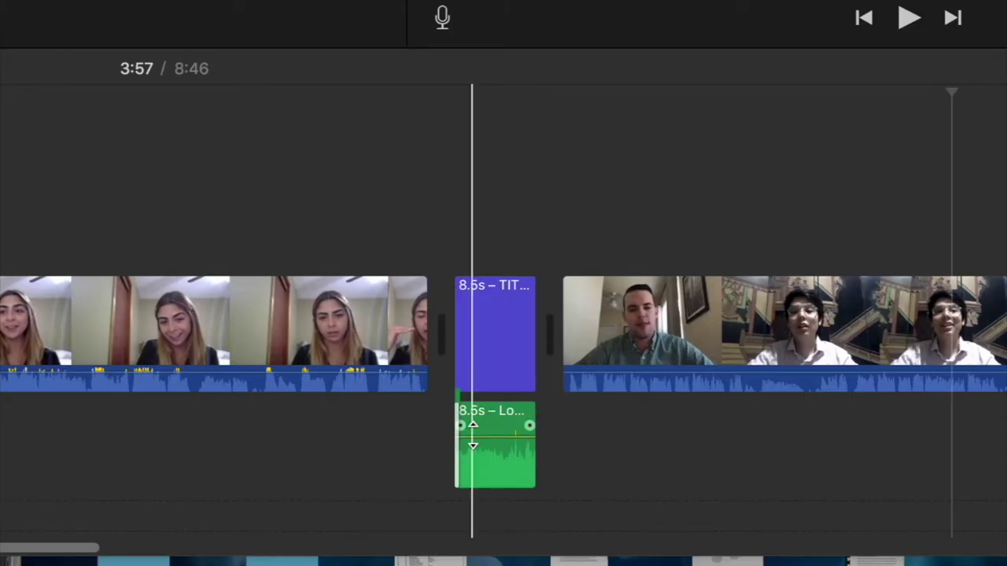
pyautogui.moveTo(457, 427); pyautogui.dragTo(515, 427)
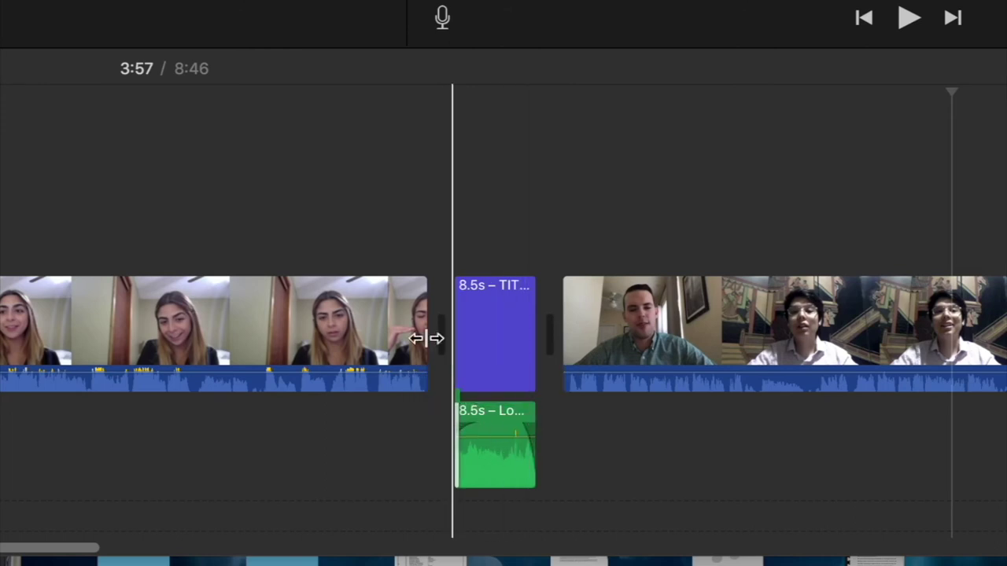
# Lower the Lobby Conversation clip's volume to about 63% and play back from the end of the preceding interview.
pyautogui.moveTo(481, 436)
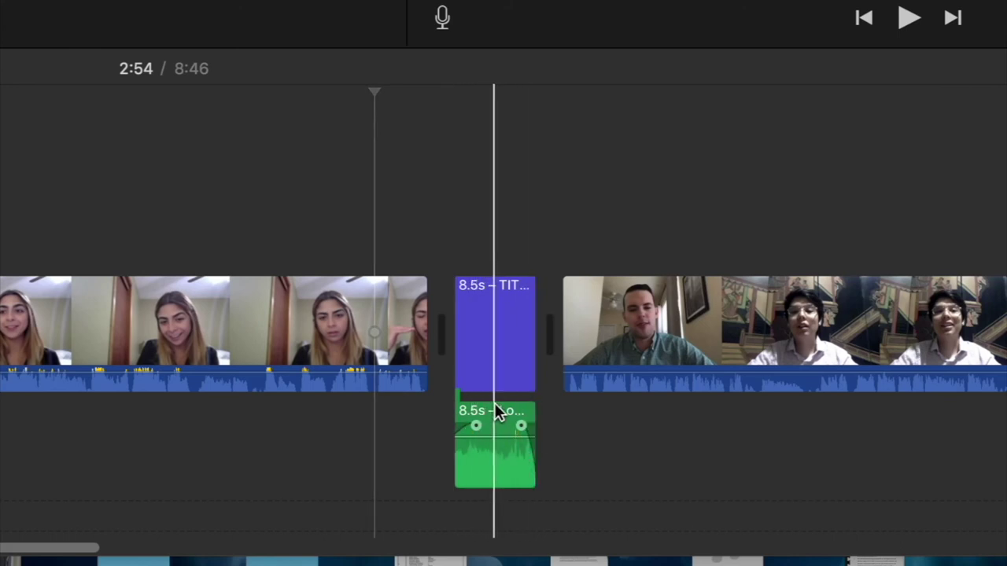
pyautogui.moveTo(495, 437); pyautogui.dragTo(496, 443)
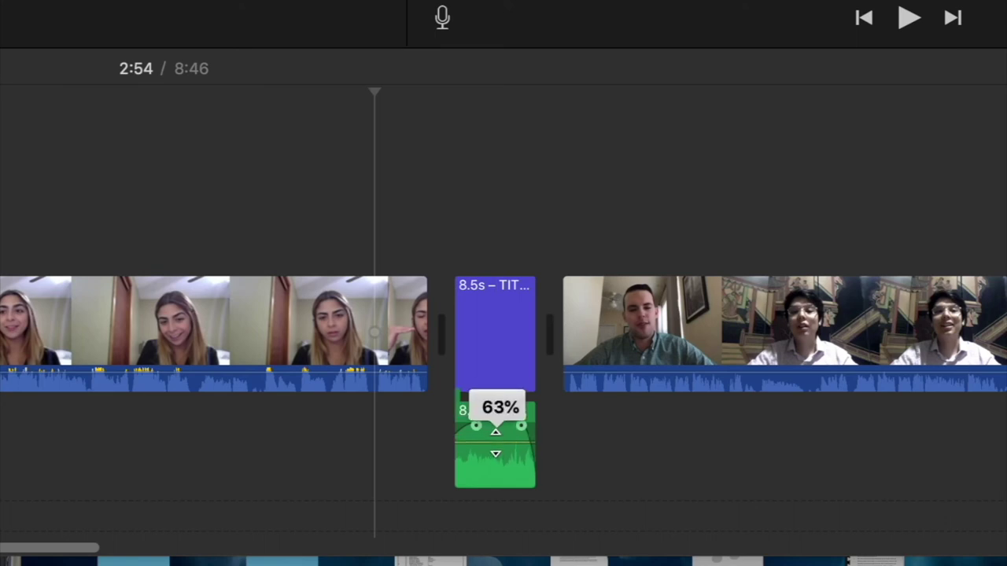
pyautogui.click(401, 437)
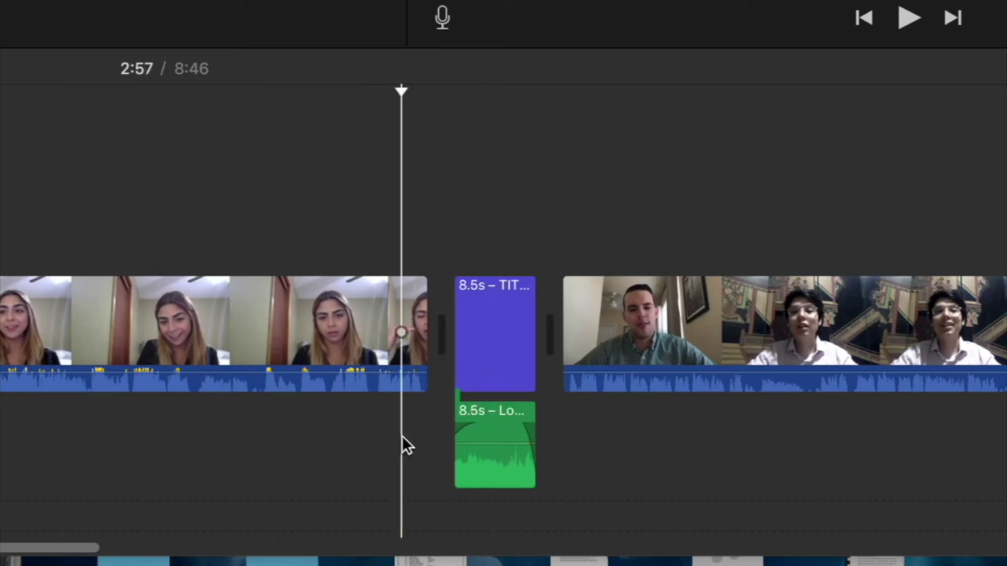
pyautogui.press('space')
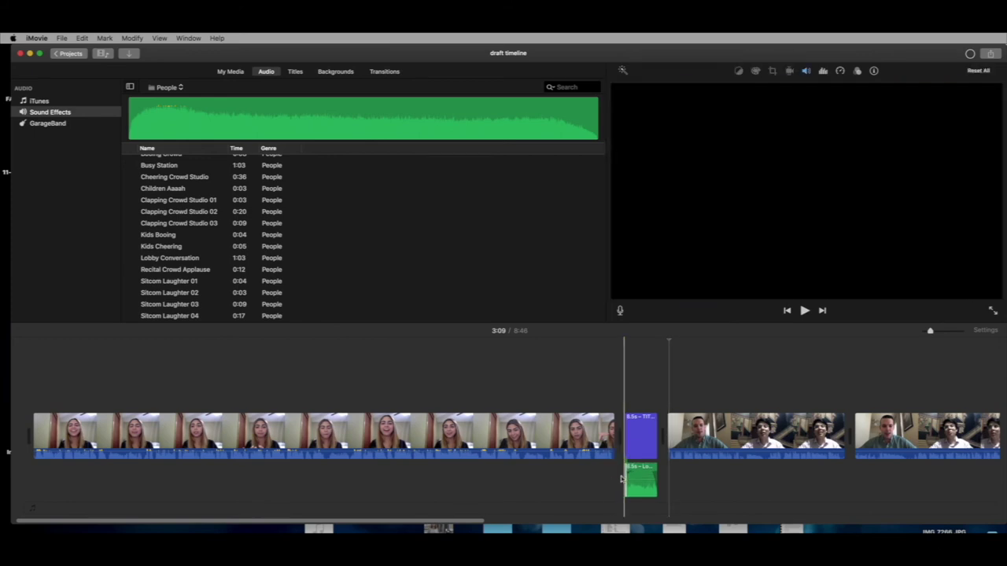
# Extend both ends of the Lobby Conversation clip past the title, adjust its fades and play it back.
pyautogui.moveTo(624, 480); pyautogui.dragTo(675, 471)
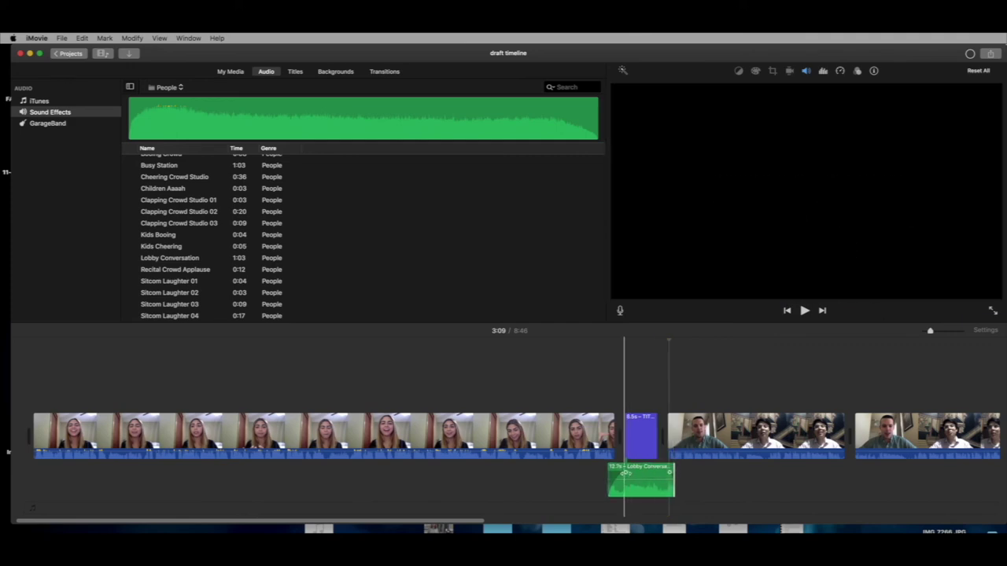
pyautogui.moveTo(669, 471); pyautogui.dragTo(671, 471)
pyautogui.click(604, 409)
pyautogui.press('space')
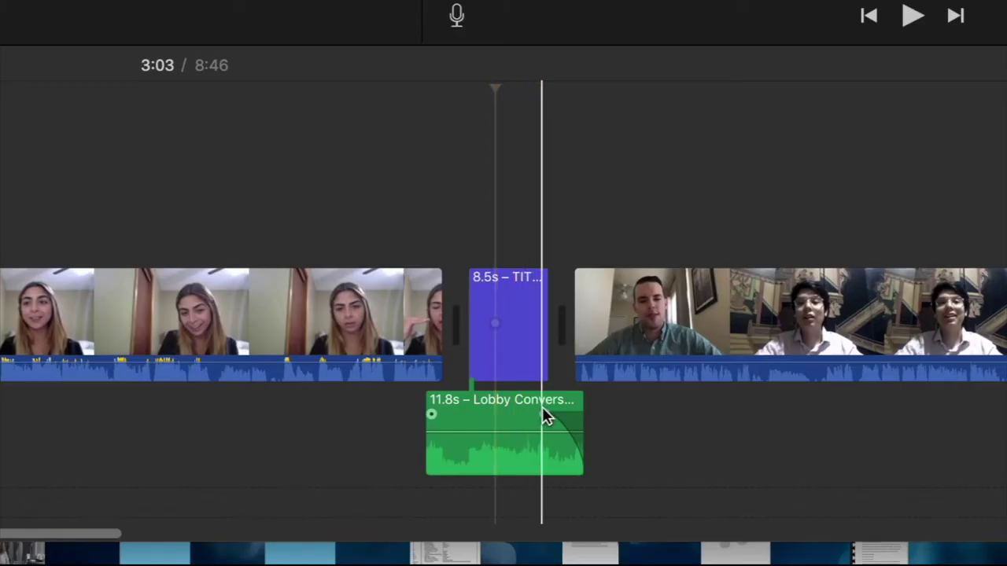
# Remove the fade-out from the Lobby Conversation clip and extend both its ends to a length of 20.9 s.
pyautogui.moveTo(541, 417); pyautogui.dragTo(621, 415)
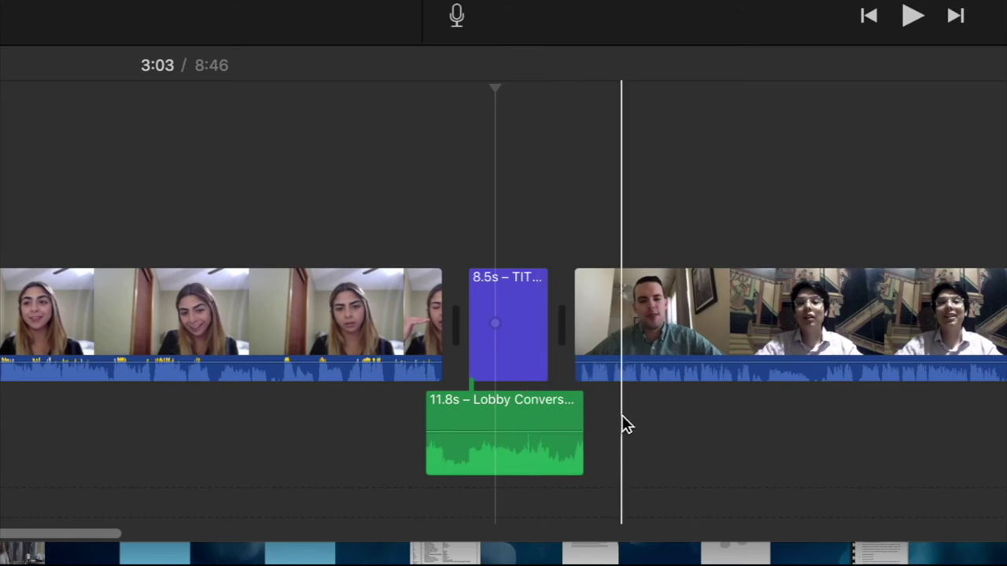
pyautogui.moveTo(456, 437)
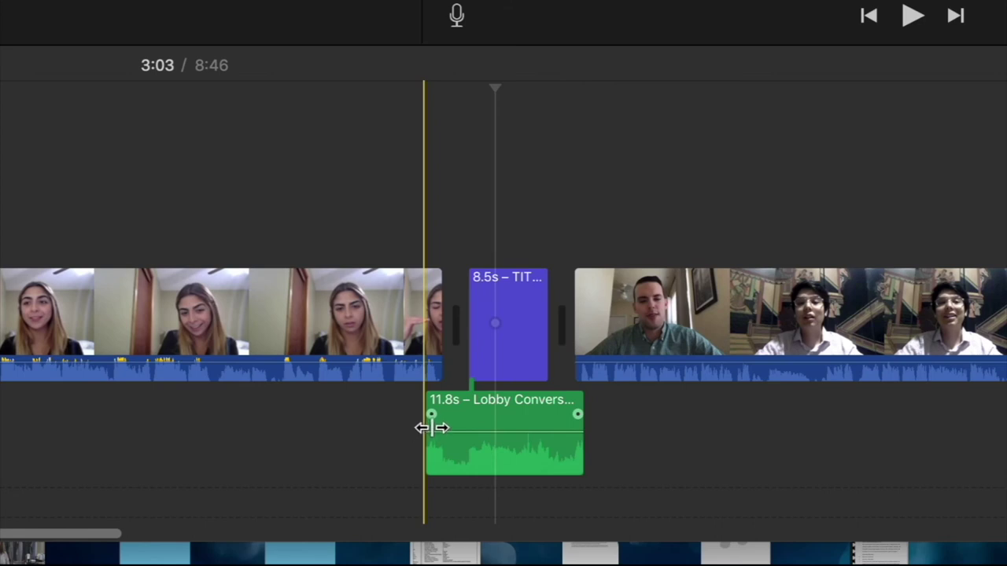
pyautogui.moveTo(429, 429); pyautogui.dragTo(393, 429)
pyautogui.moveTo(579, 429); pyautogui.dragTo(624, 431)
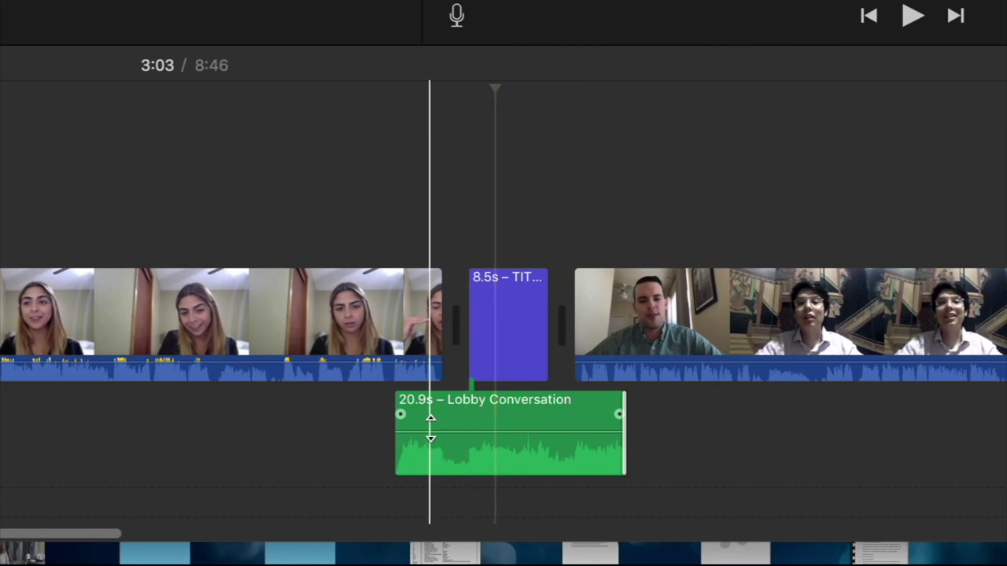
# Select the middle range of the Lobby Conversation clip around the title and raise its volume to about 126%.
pyautogui.moveTo(431, 437); pyautogui.dragTo(596, 442)
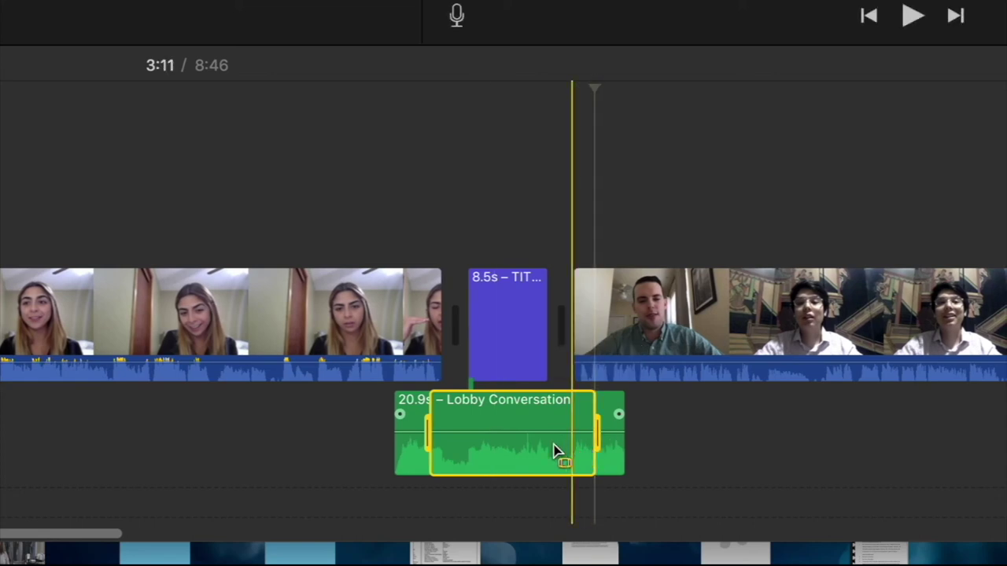
pyautogui.moveTo(508, 424)
pyautogui.mouseDown()
pyautogui.moveTo(510, 454)
pyautogui.moveTo(512, 417)
pyautogui.mouseUp()
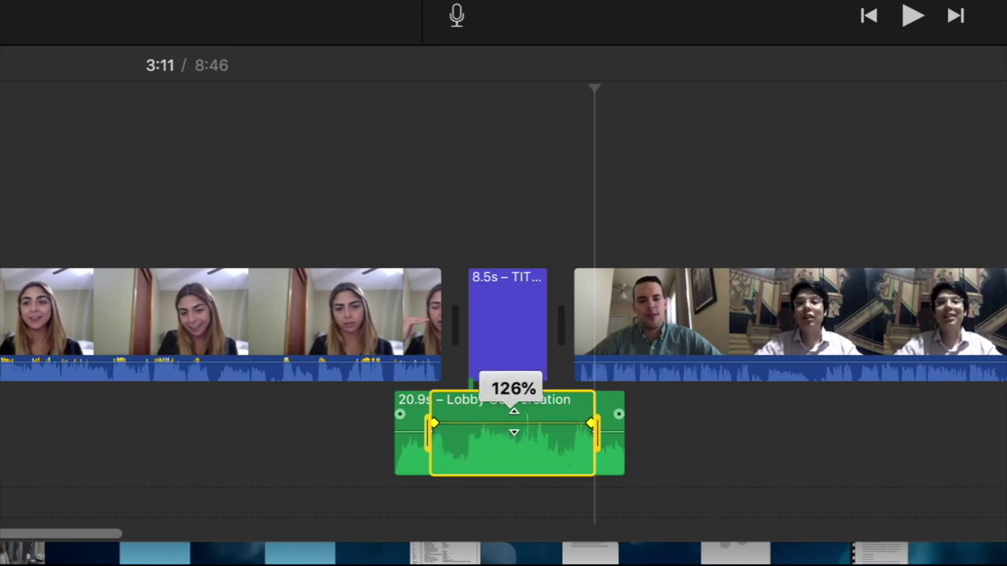
pyautogui.moveTo(513, 425); pyautogui.dragTo(512, 424)
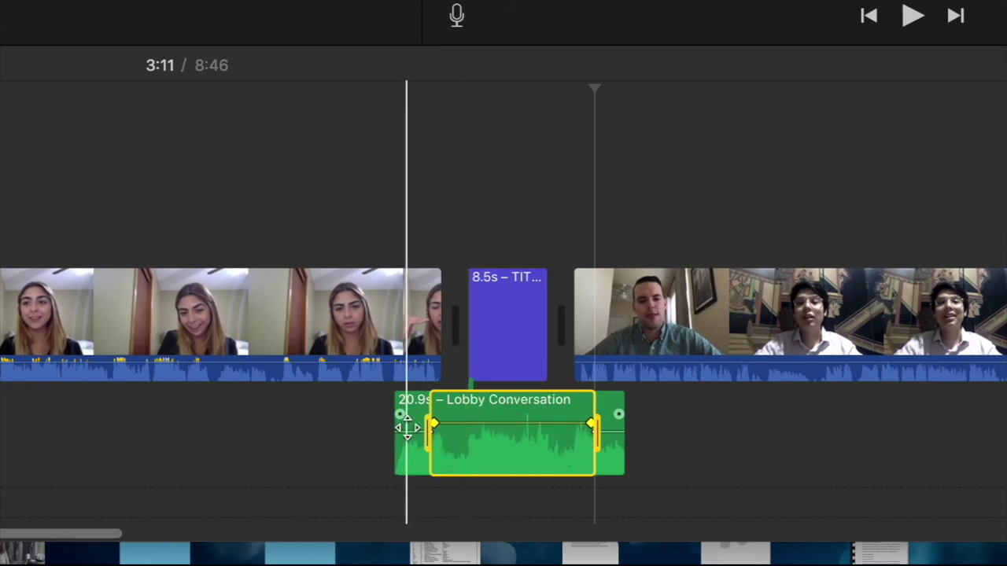
# Lower the Lobby Conversation volume before and after the selected range and play back the passage from the preceding interview.
pyautogui.moveTo(407, 427); pyautogui.dragTo(410, 438)
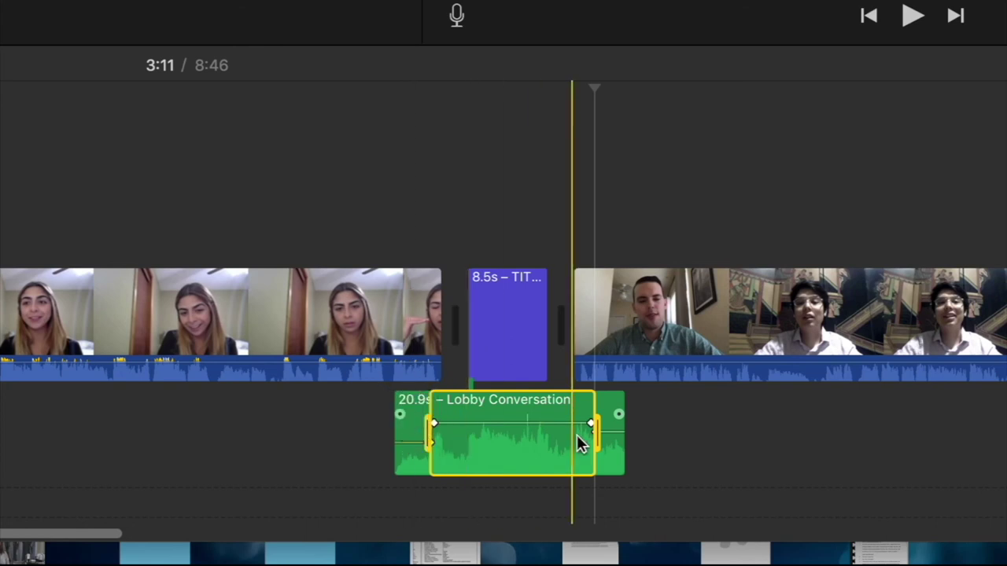
pyautogui.moveTo(610, 435); pyautogui.dragTo(612, 442)
pyautogui.click(344, 441)
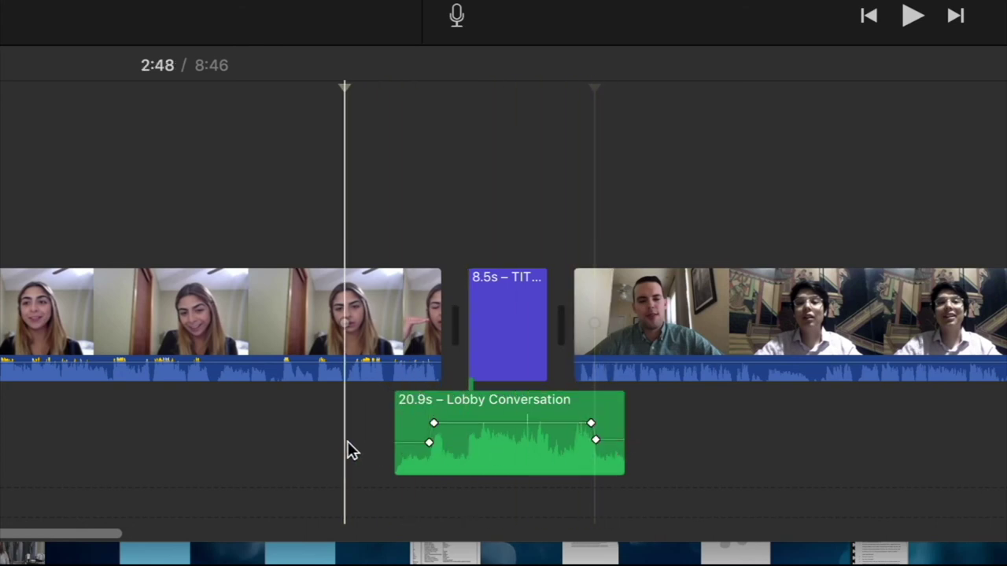
pyautogui.click(373, 439)
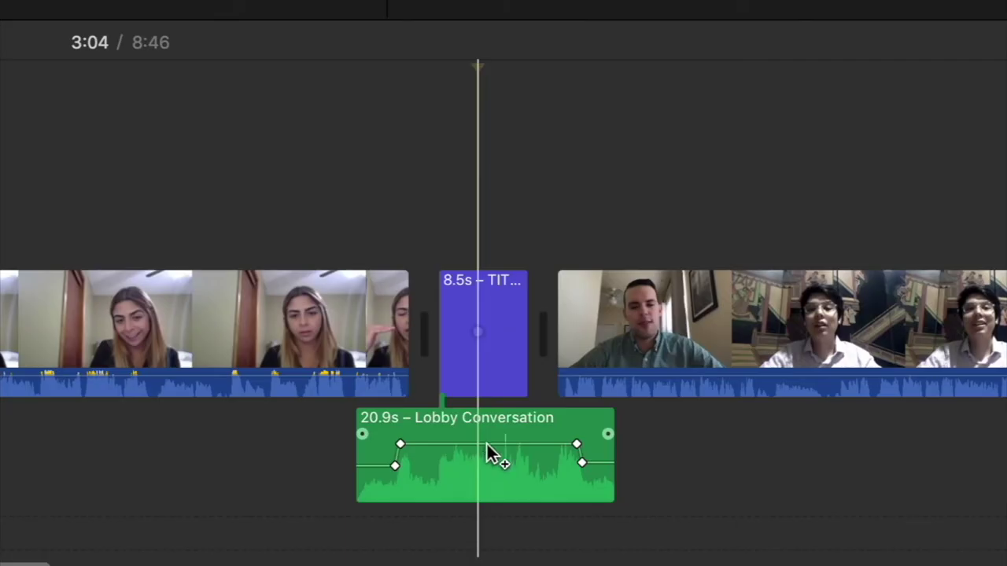
# Add a raised volume keyframe mid-way through the Lobby Conversation clip and move its two upper keyframes inward for gentler ramps.
pyautogui.keyDown('alt'); pyautogui.click(487, 445); pyautogui.keyUp('alt')
pyautogui.moveTo(486, 444); pyautogui.dragTo(485, 436)
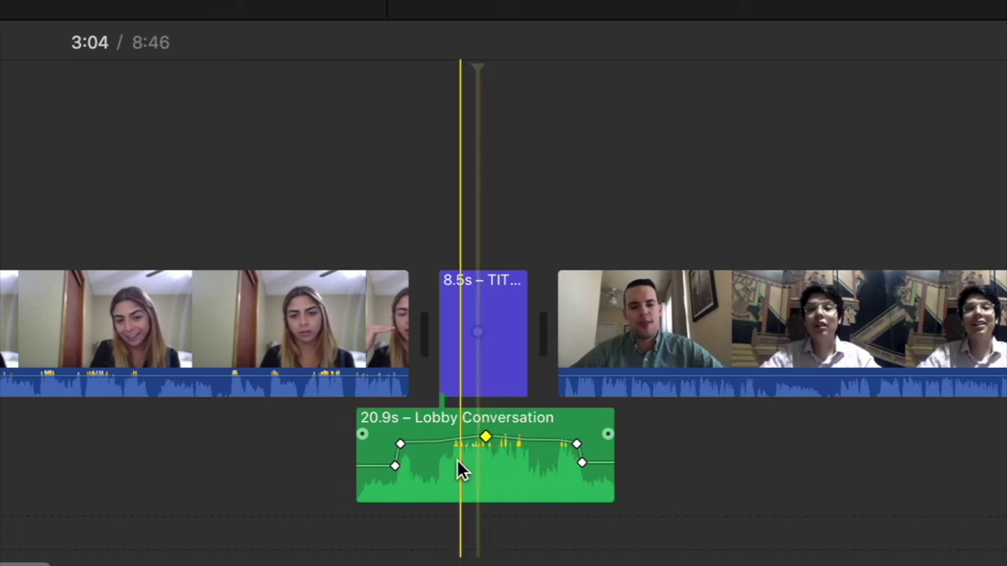
pyautogui.moveTo(400, 445); pyautogui.dragTo(405, 445)
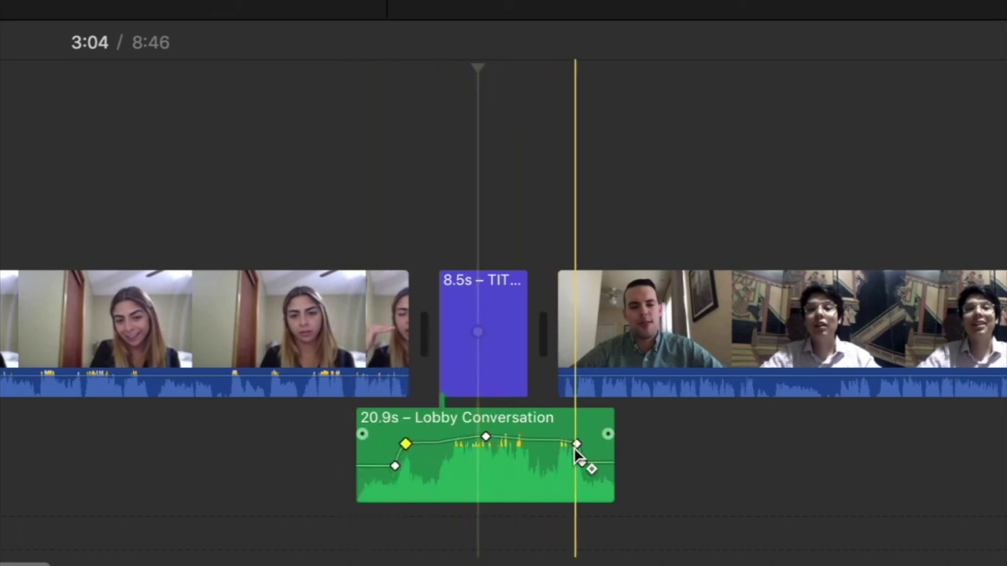
pyautogui.moveTo(576, 445); pyautogui.dragTo(568, 446)
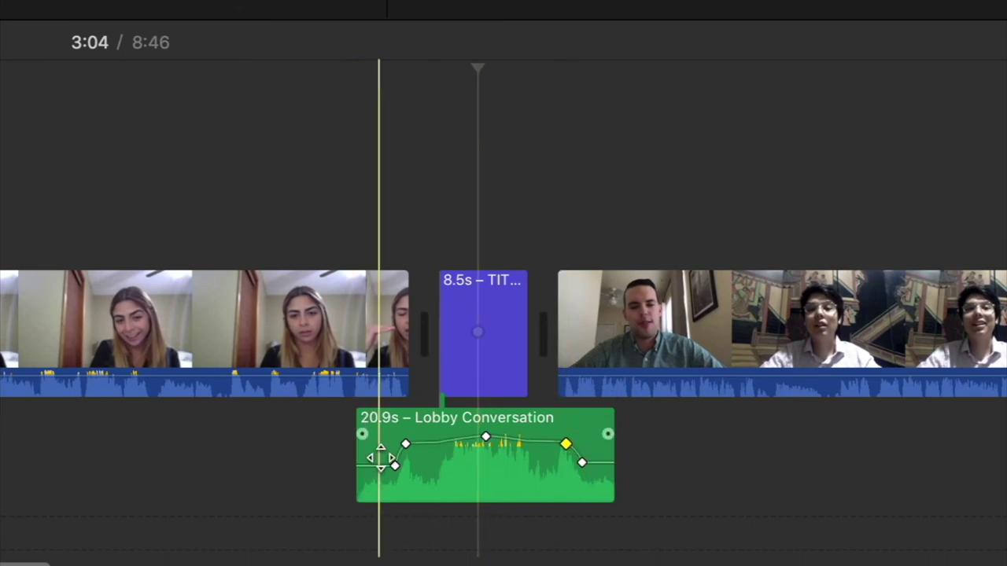
# Fade the Lobby Conversation clip in and out over about 3 seconds at each end and play it back.
pyautogui.moveTo(362, 433); pyautogui.dragTo(389, 434)
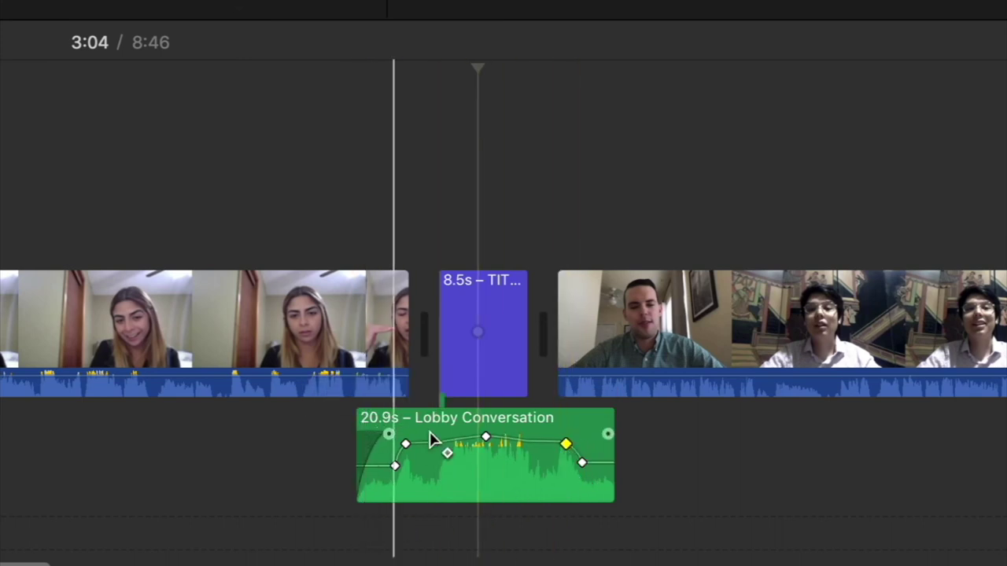
pyautogui.moveTo(606, 433); pyautogui.dragTo(585, 433)
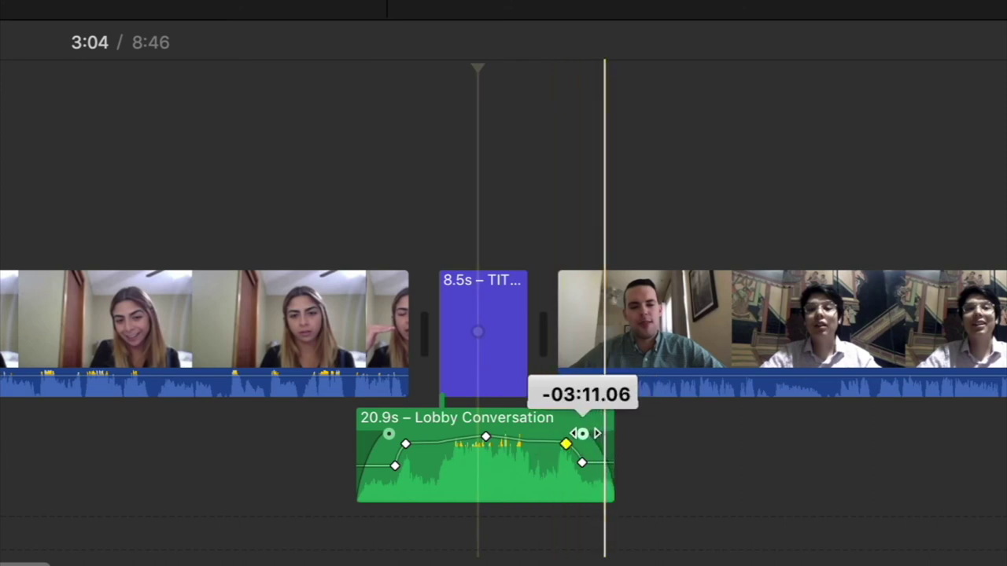
pyautogui.click(344, 495)
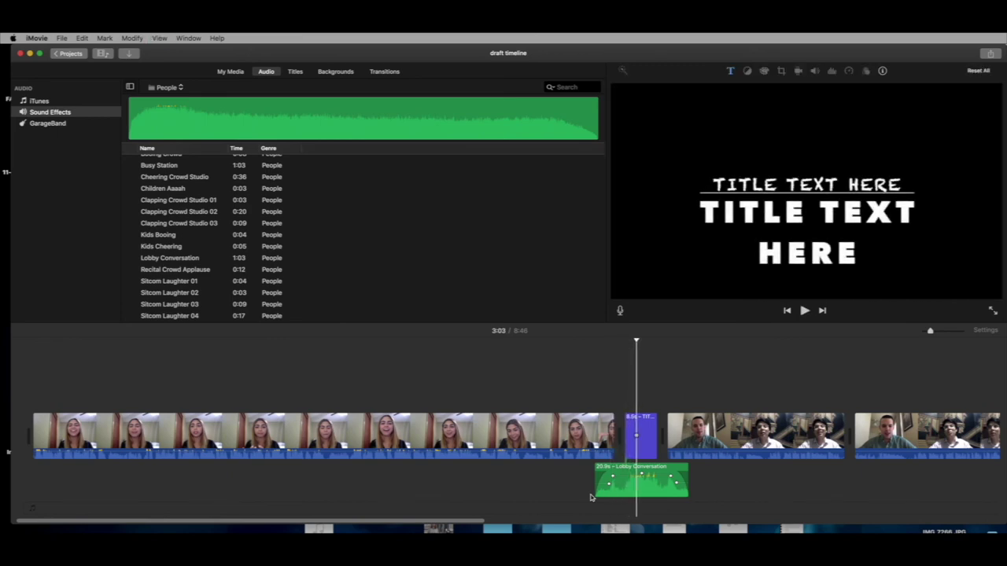
# Change the sound effects category from People to Jingles.
pyautogui.hscroll(2, 586, 484)
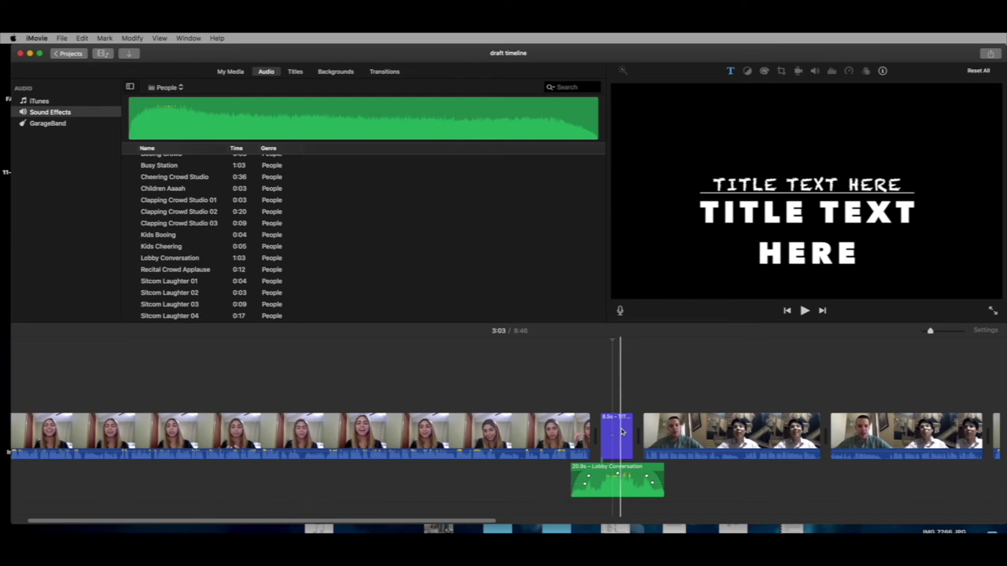
pyautogui.scroll(2, 212, 224)
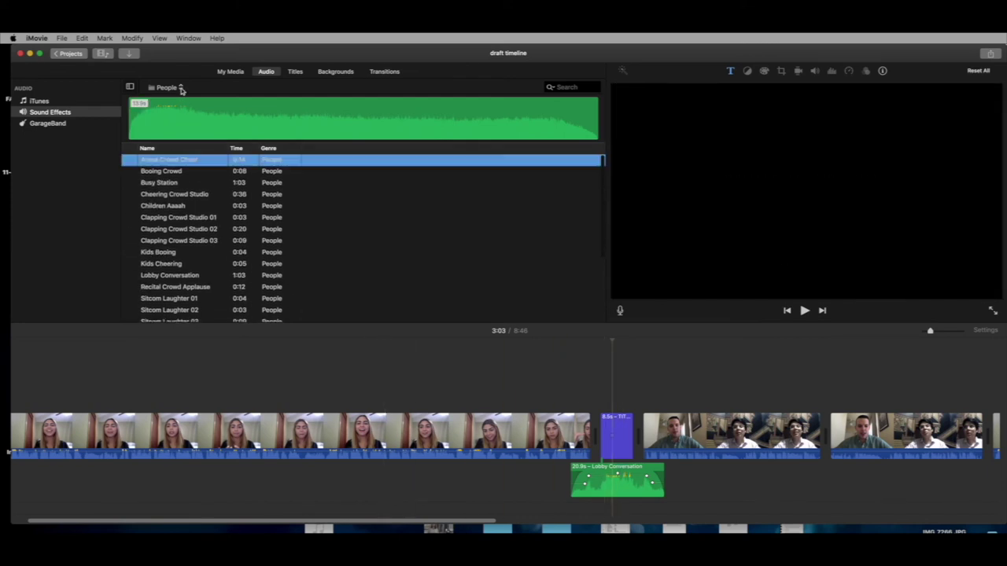
pyautogui.click(180, 89)
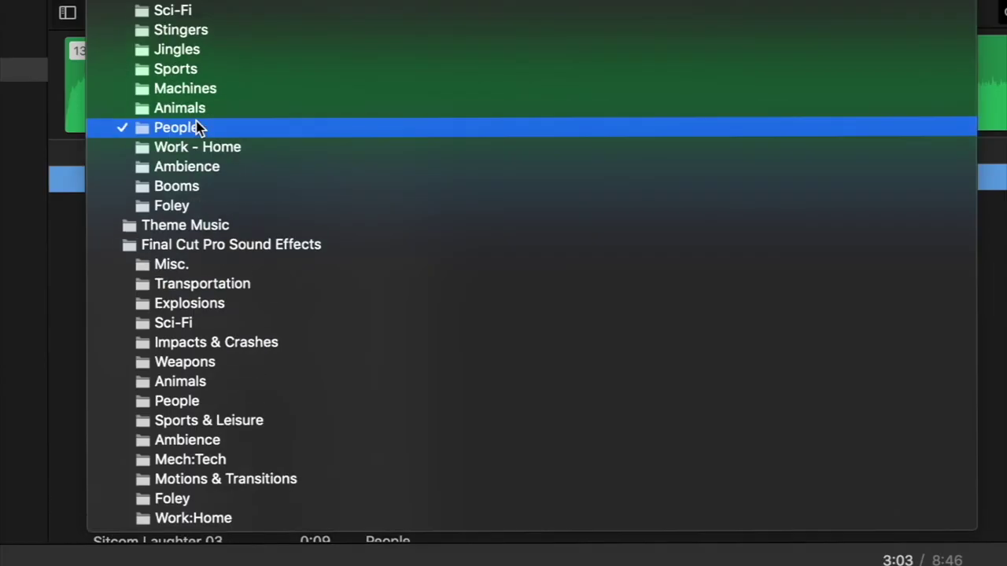
pyautogui.click(205, 51)
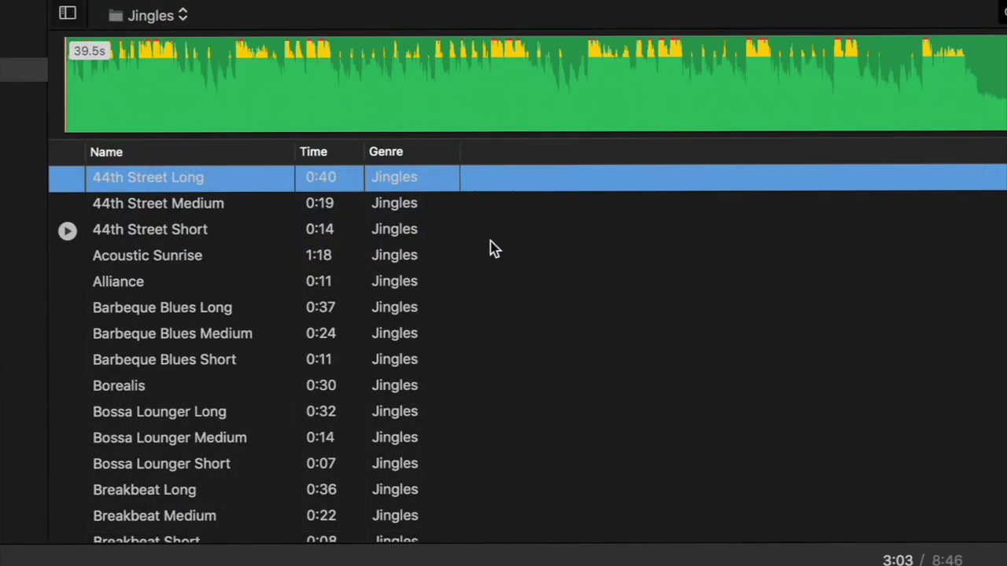
# Find the Catwalk Short jingle and add it to the background music track beneath the Lobby Conversation clip.
pyautogui.scroll(-4, 315, 299)
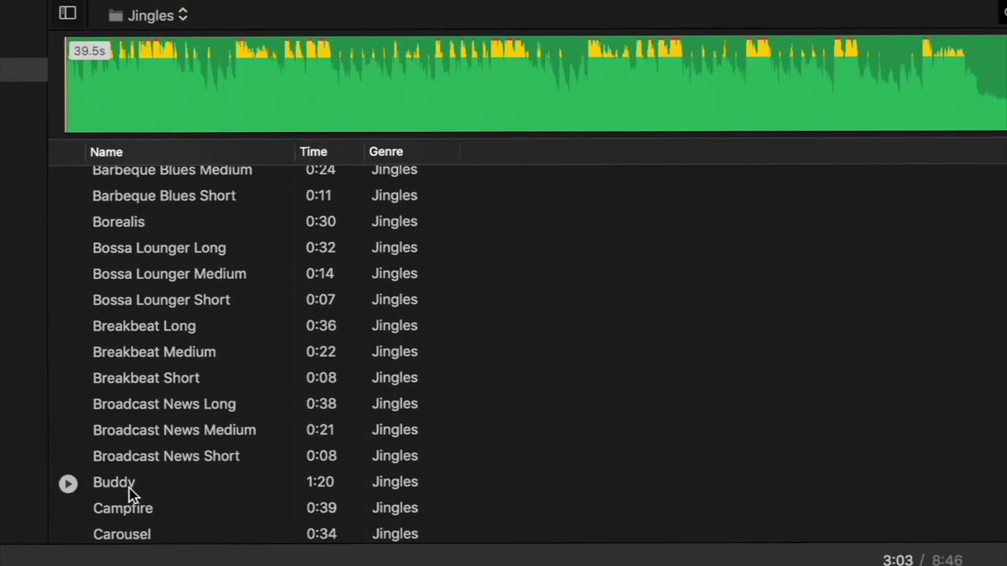
pyautogui.scroll(-5, 362, 496)
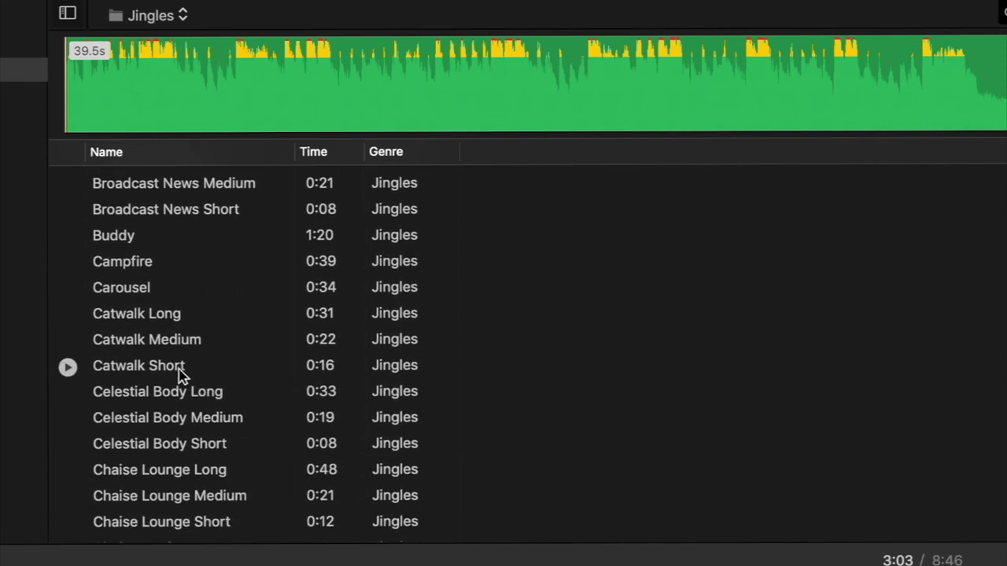
pyautogui.click(236, 366)
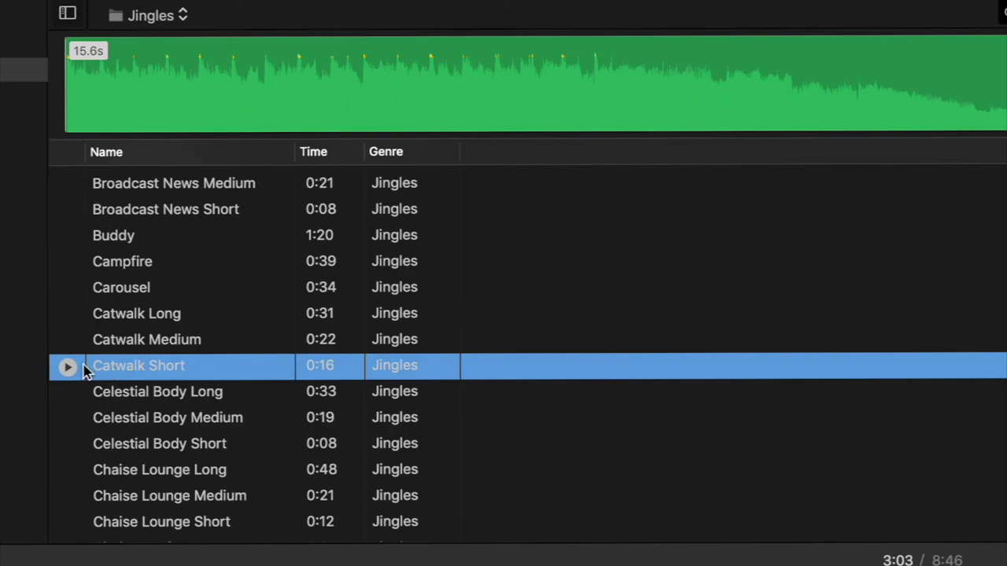
pyautogui.moveTo(153, 425); pyautogui.dragTo(563, 513)
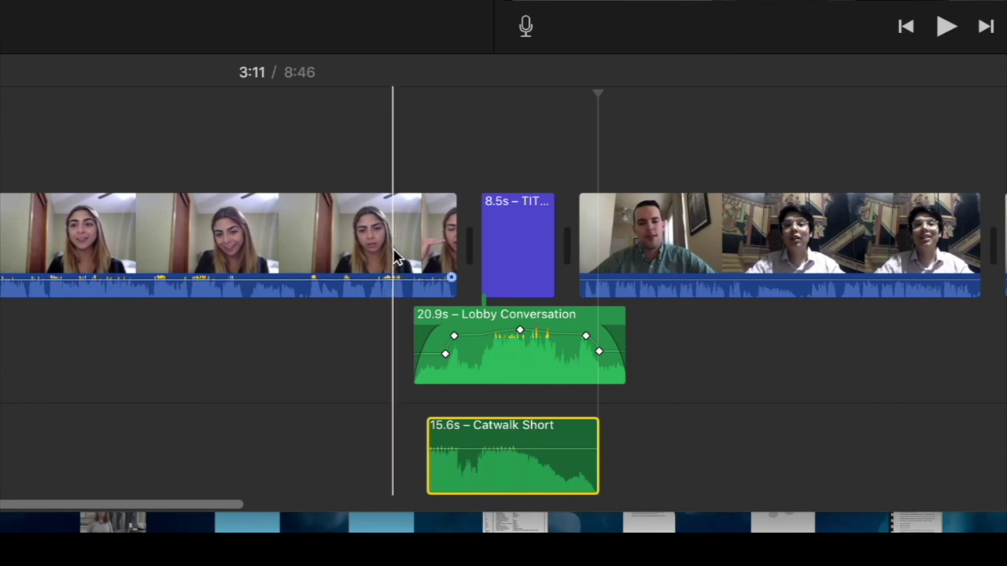
# Move the Catwalk Short clip earlier in the music track so it sits beneath the interview before the title.
pyautogui.moveTo(442, 437)
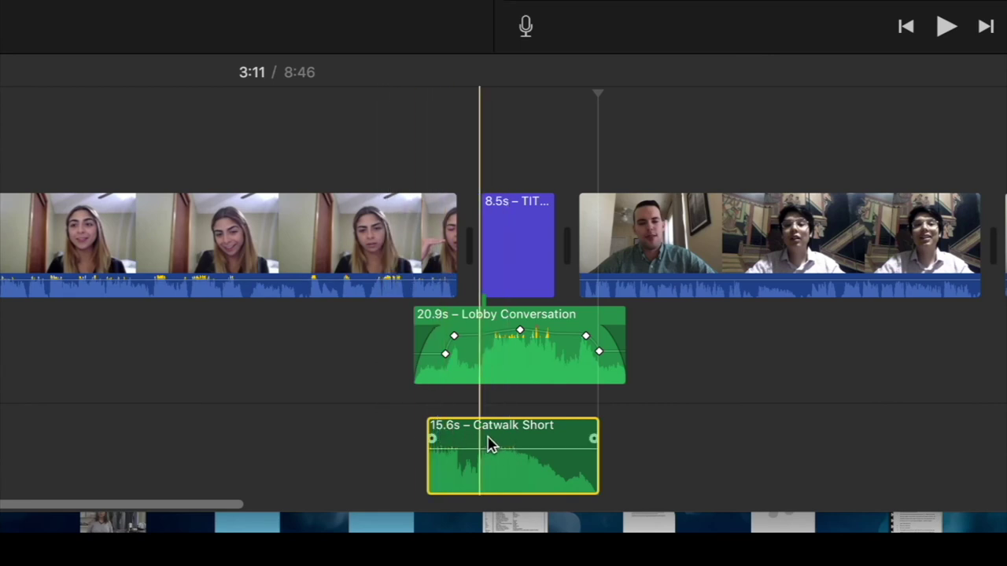
pyautogui.moveTo(488, 444); pyautogui.dragTo(290, 438)
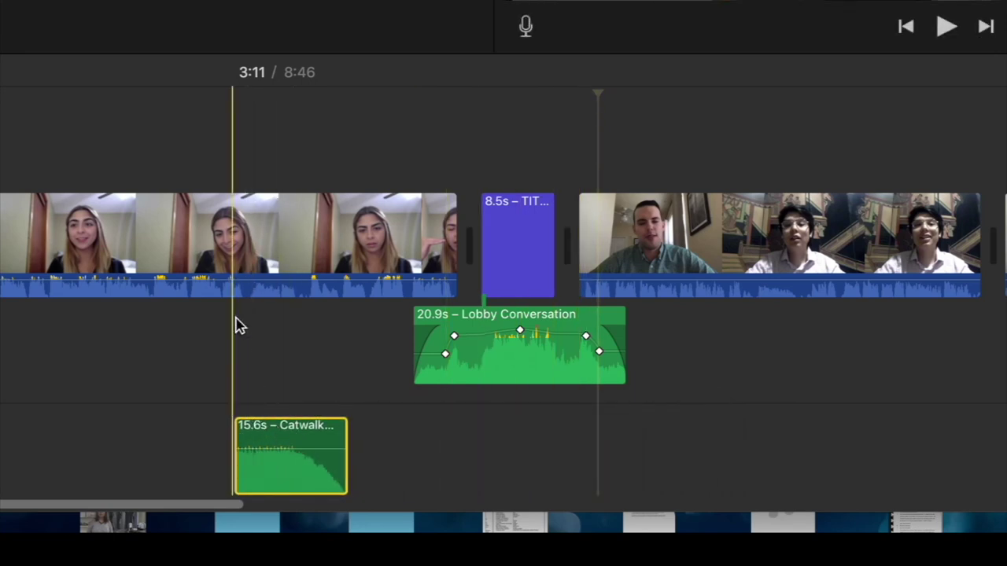
pyautogui.click(530, 317)
pyautogui.moveTo(530, 317)
pyautogui.mouseDown()
pyautogui.moveTo(533, 337)
pyautogui.moveTo(492, 375)
pyautogui.moveTo(533, 367)
pyautogui.moveTo(533, 319)
pyautogui.mouseUp()
pyautogui.moveTo(506, 243)
pyautogui.mouseDown()
pyautogui.moveTo(494, 247)
pyautogui.moveTo(507, 247)
pyautogui.mouseUp()
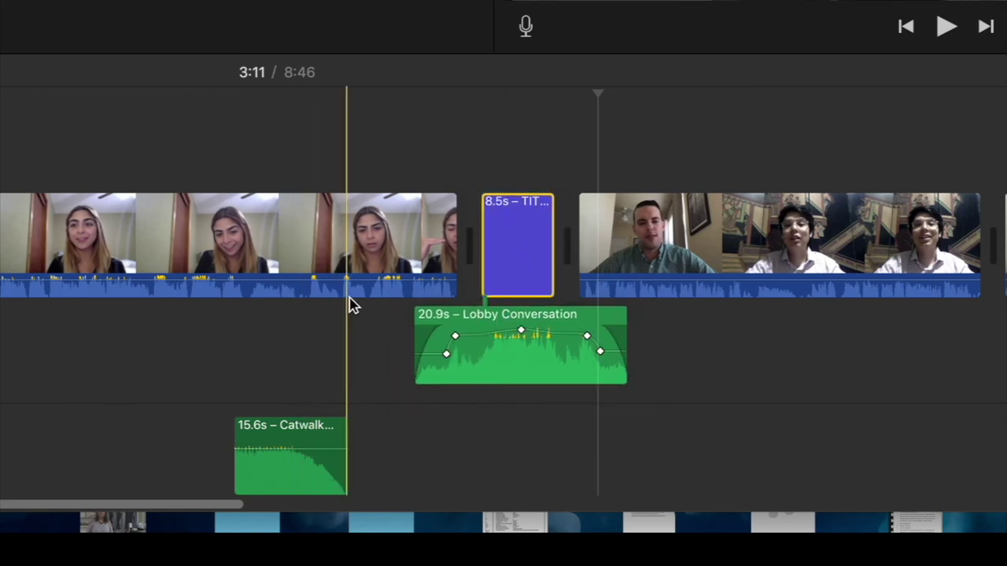
pyautogui.moveTo(315, 435); pyautogui.dragTo(375, 427)
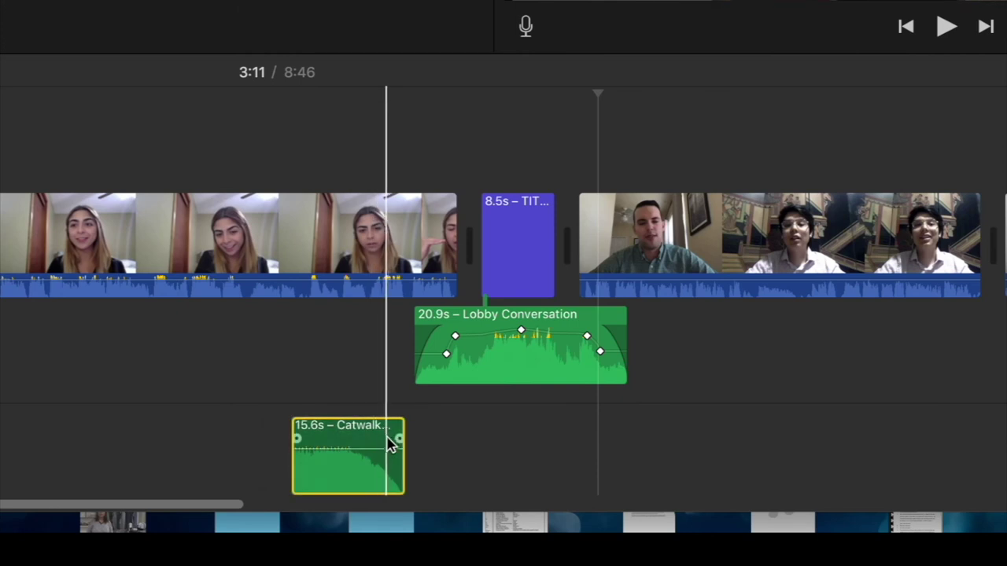
# Reposition the Catwalk Short clip in the background music track directly beneath the Lobby Conversation clip and set its volume to 45%.
pyautogui.click(363, 440)
pyautogui.moveTo(363, 437); pyautogui.dragTo(364, 386)
pyautogui.moveTo(365, 331); pyautogui.dragTo(474, 401)
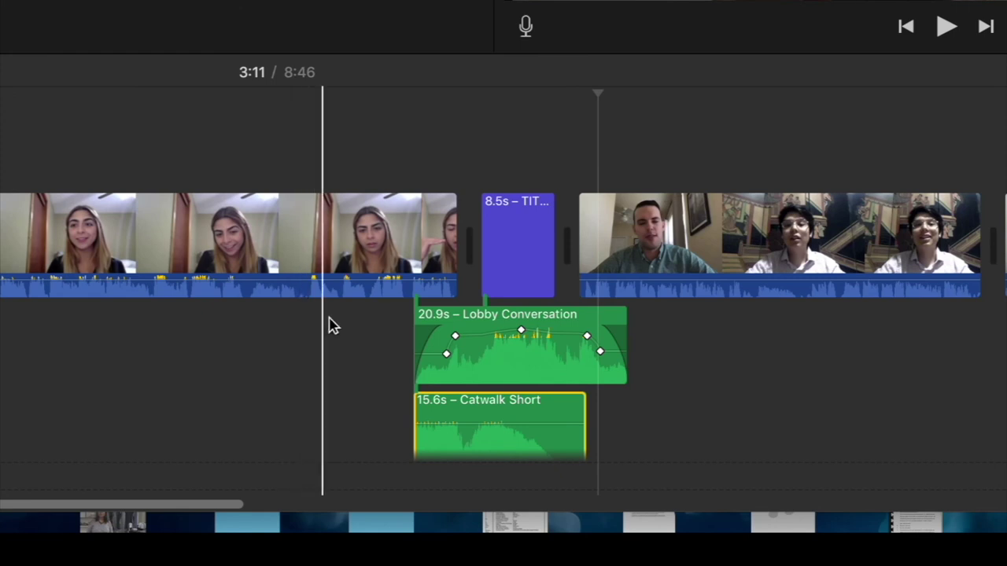
pyautogui.moveTo(497, 410); pyautogui.dragTo(503, 458)
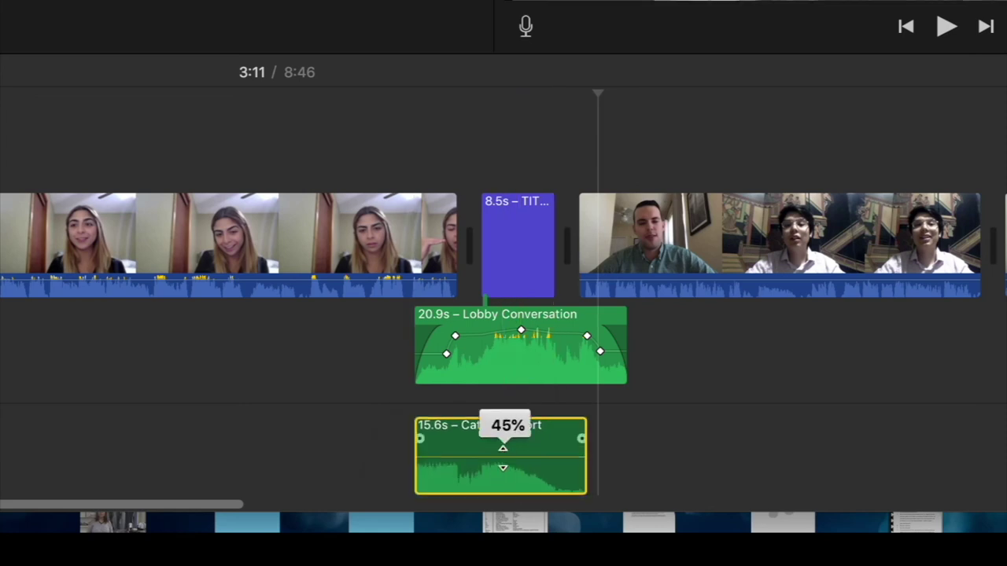
# Trim the start of the Catwalk Short clip to the beginning of the title, leaving 9.8 seconds, and play back the section.
pyautogui.click(375, 418)
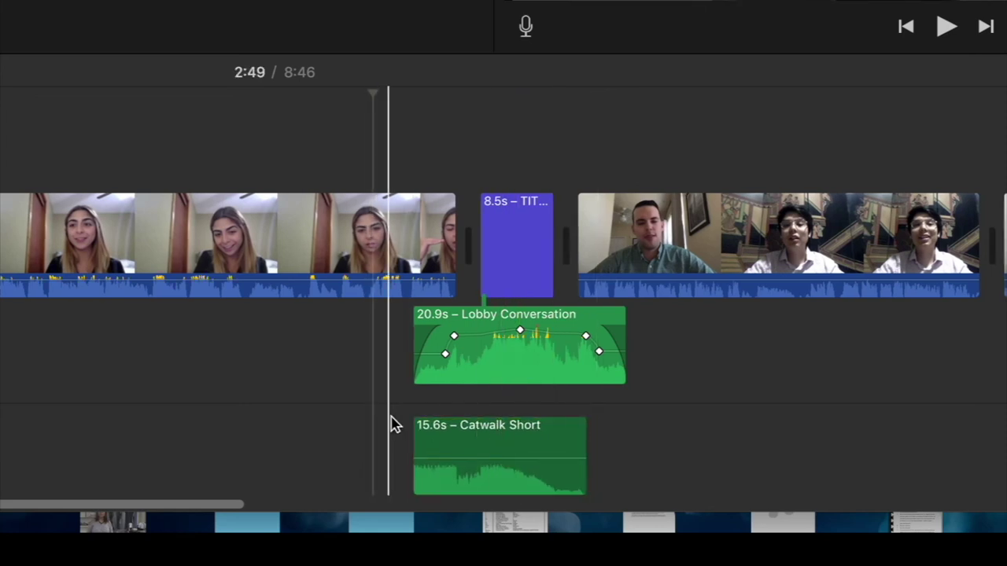
pyautogui.moveTo(412, 432); pyautogui.dragTo(479, 431)
pyautogui.click(430, 425)
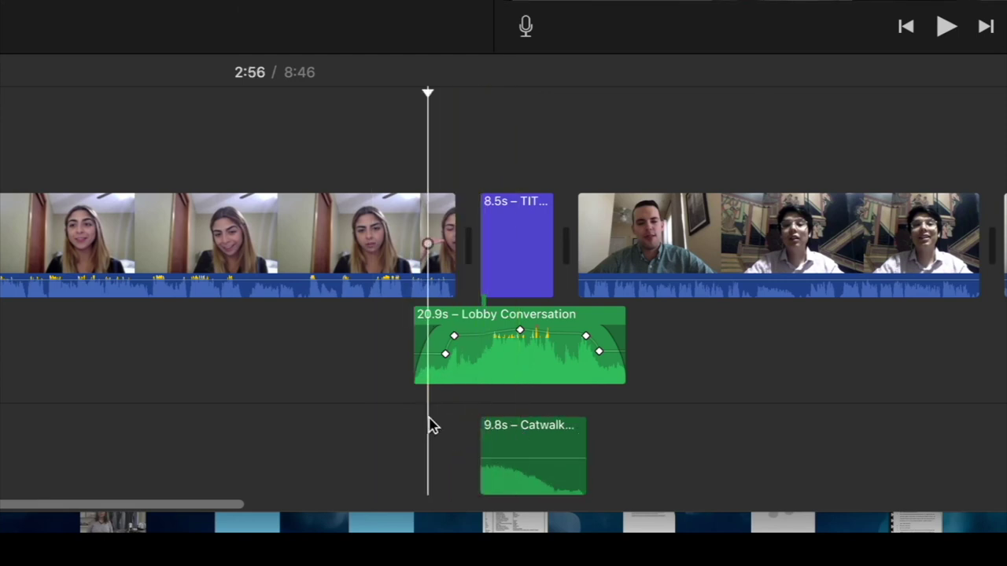
pyautogui.press('space')
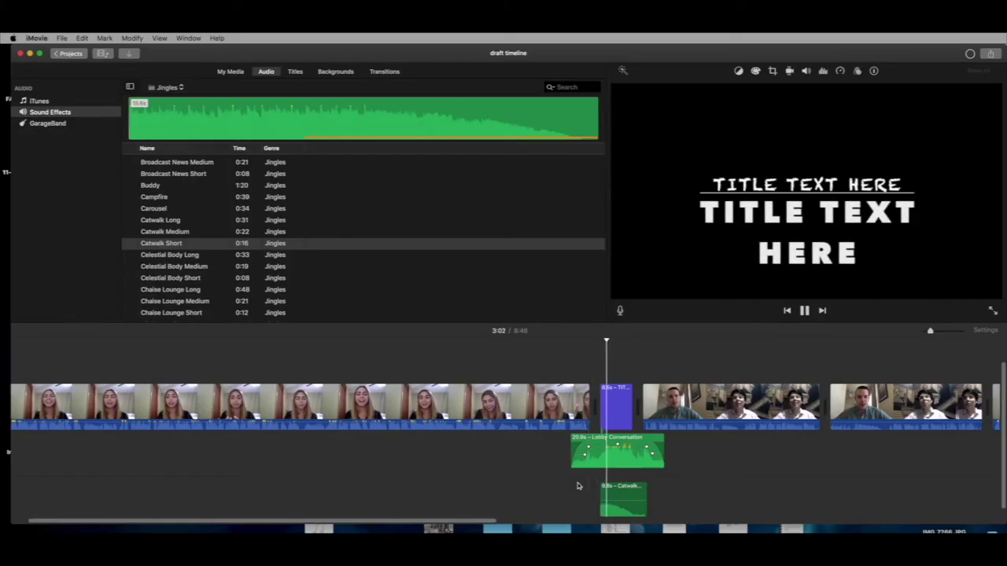
pyautogui.press('space')
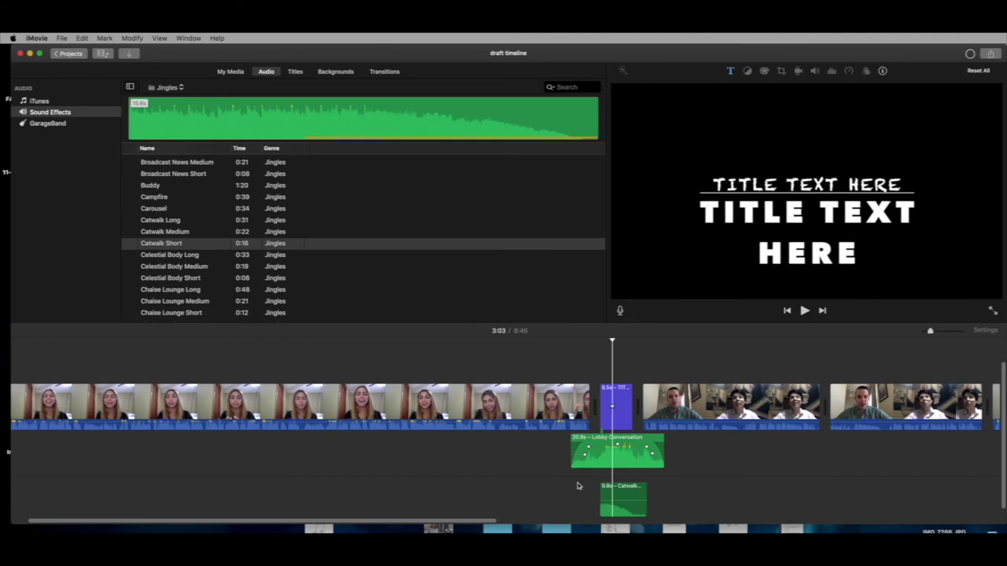
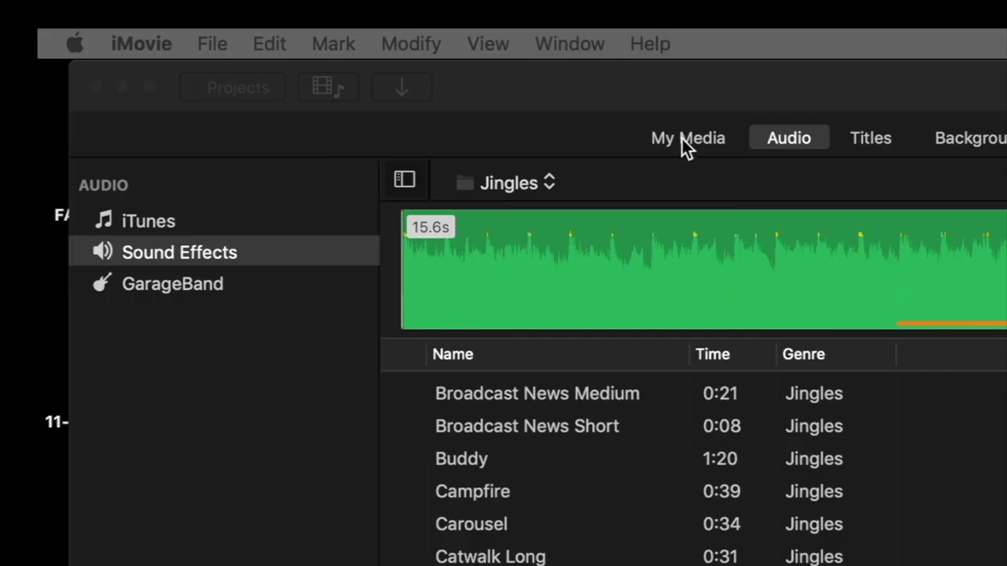
# Return to the project media and look through the stills event and the full contents of the tutorial video library.
pyautogui.click(682, 138)
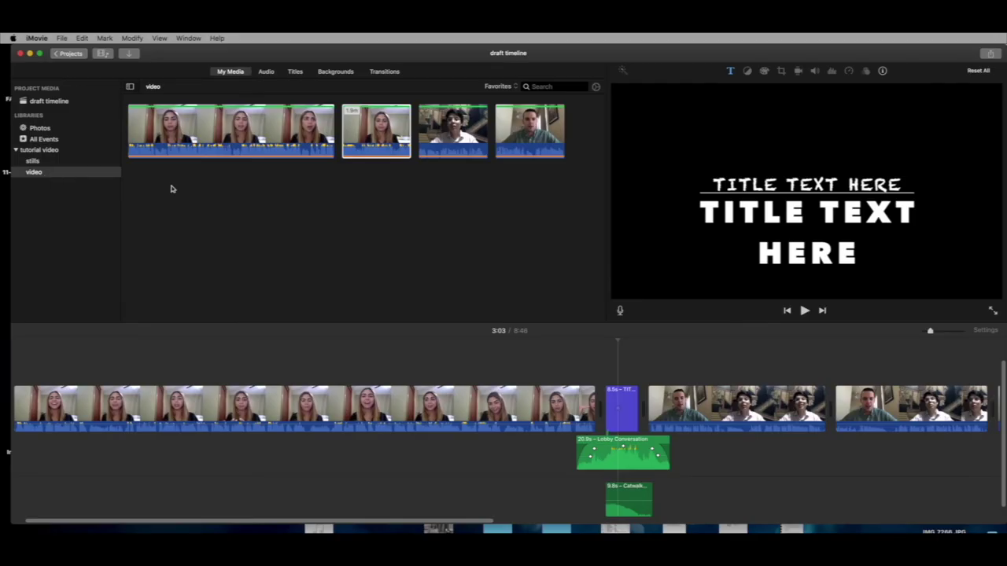
pyautogui.click(65, 161)
pyautogui.click(168, 190)
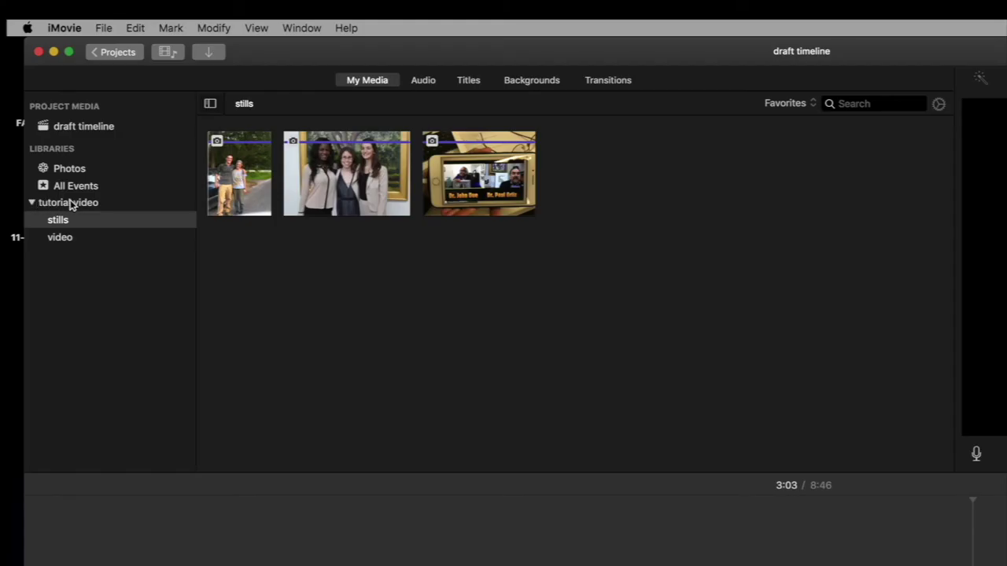
pyautogui.click(100, 207)
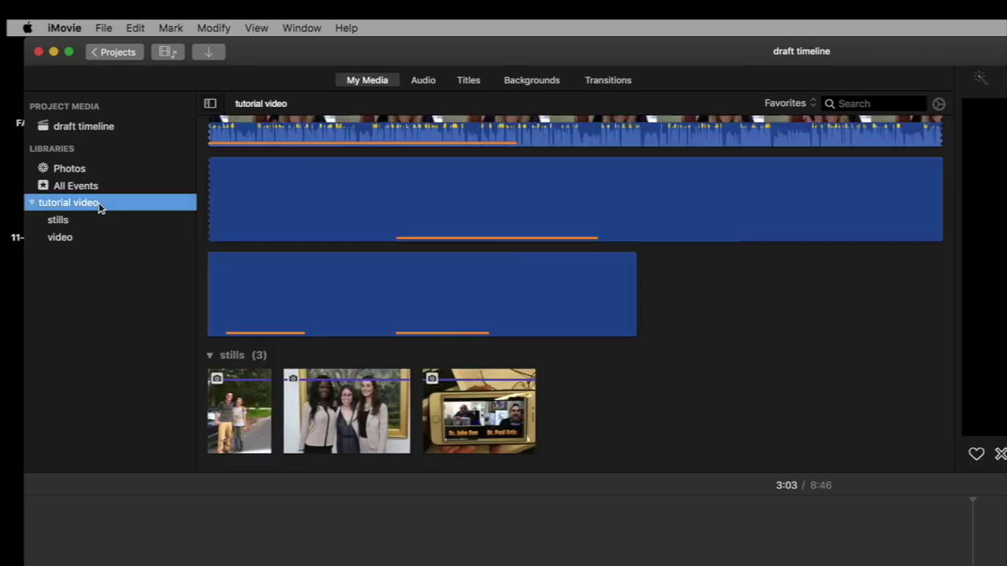
pyautogui.scroll(10, 693, 373)
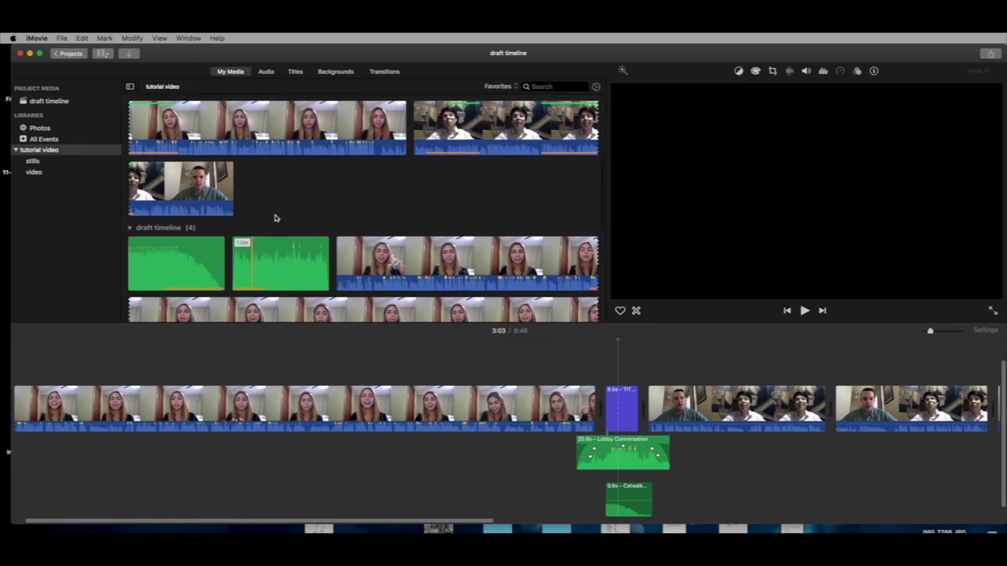
pyautogui.scroll(-3, 274, 218)
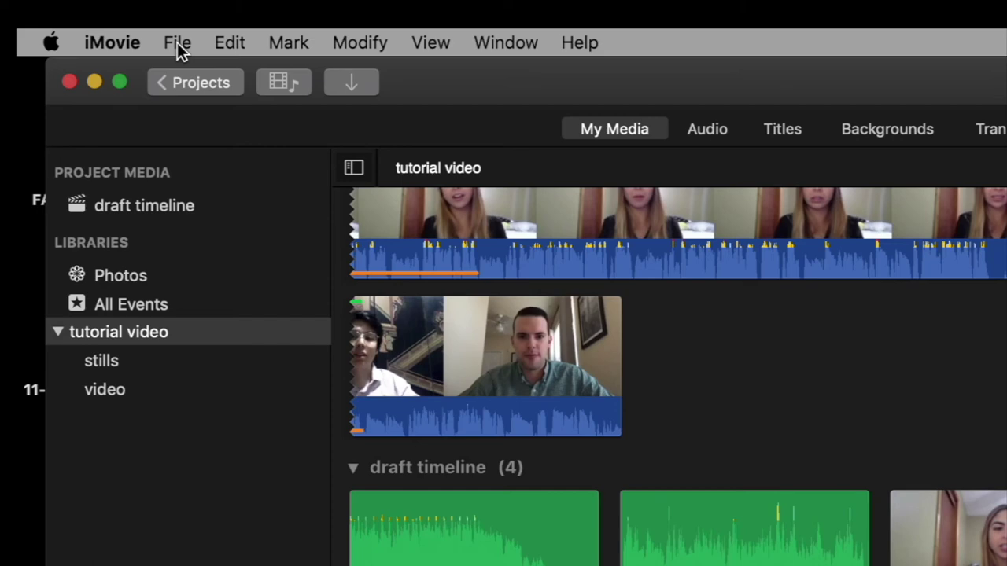
# Create a new event named audio in the tutorial video library.
pyautogui.click(61, 38)
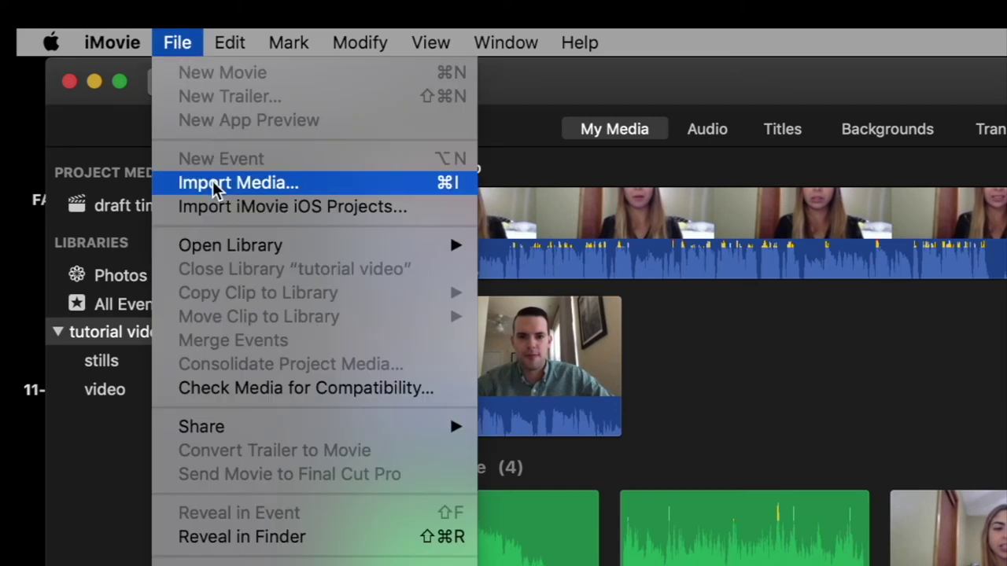
pyautogui.click(118, 445)
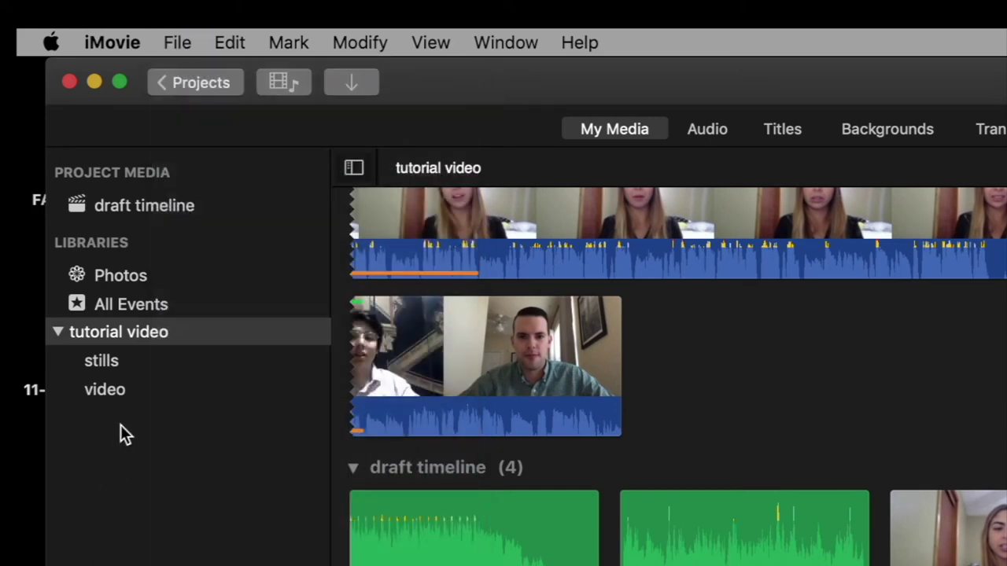
pyautogui.click(184, 346)
pyautogui.click(186, 367)
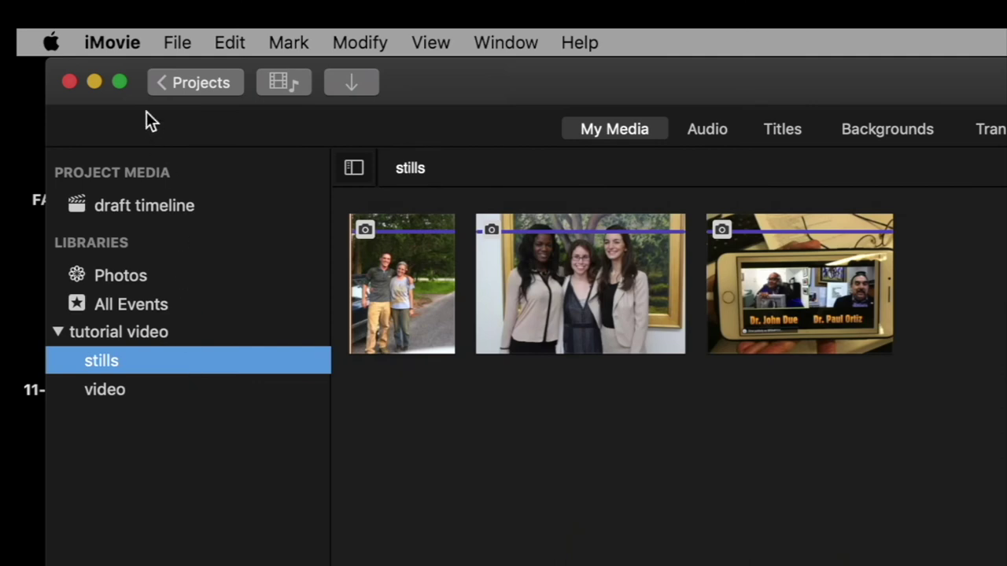
pyautogui.click(177, 43)
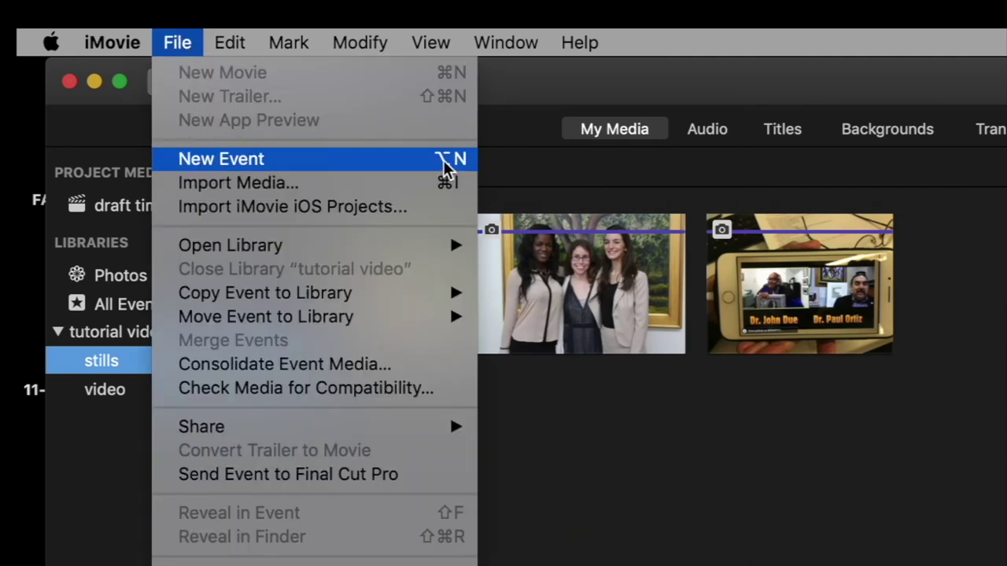
pyautogui.click(291, 166)
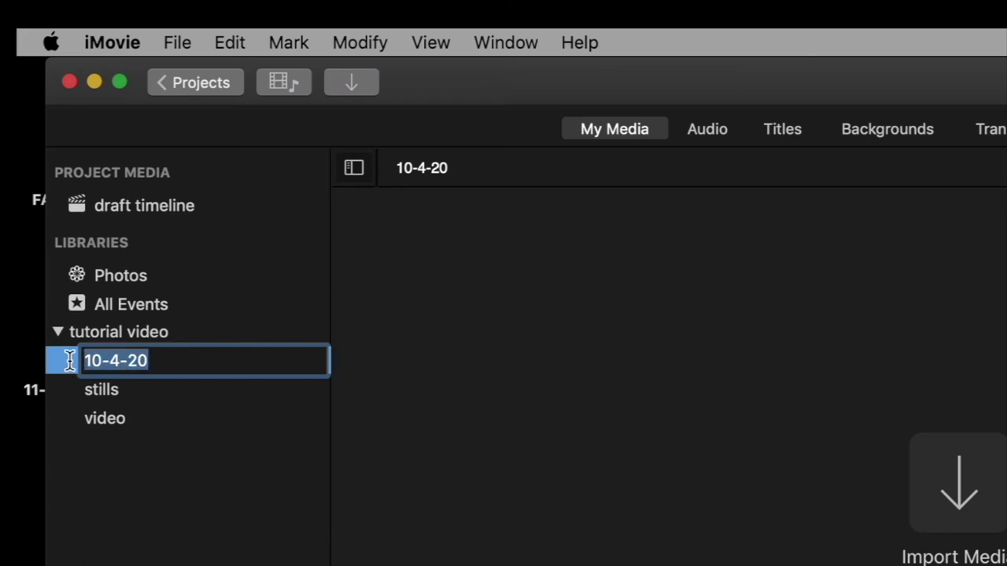
pyautogui.write('audio')
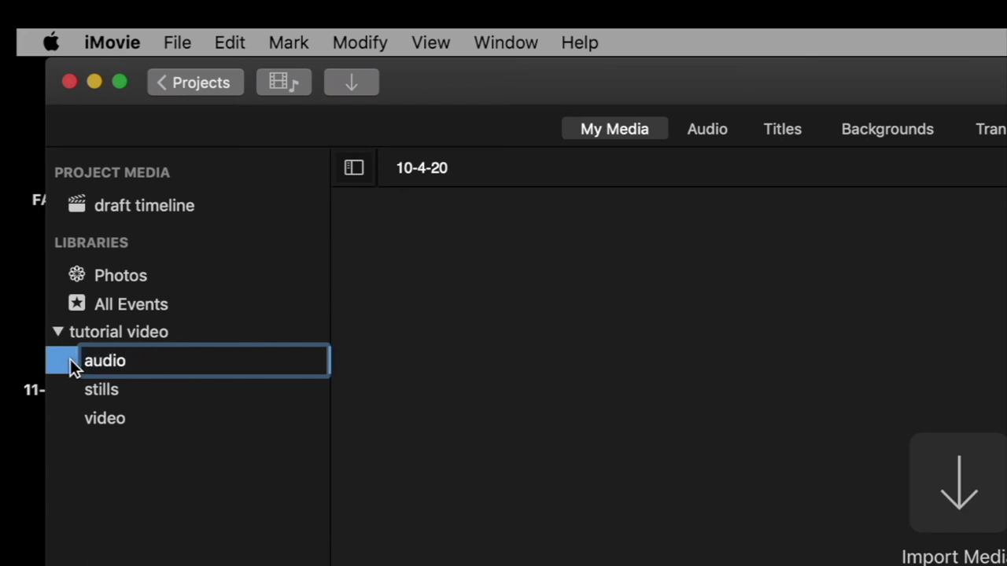
pyautogui.press('Return')
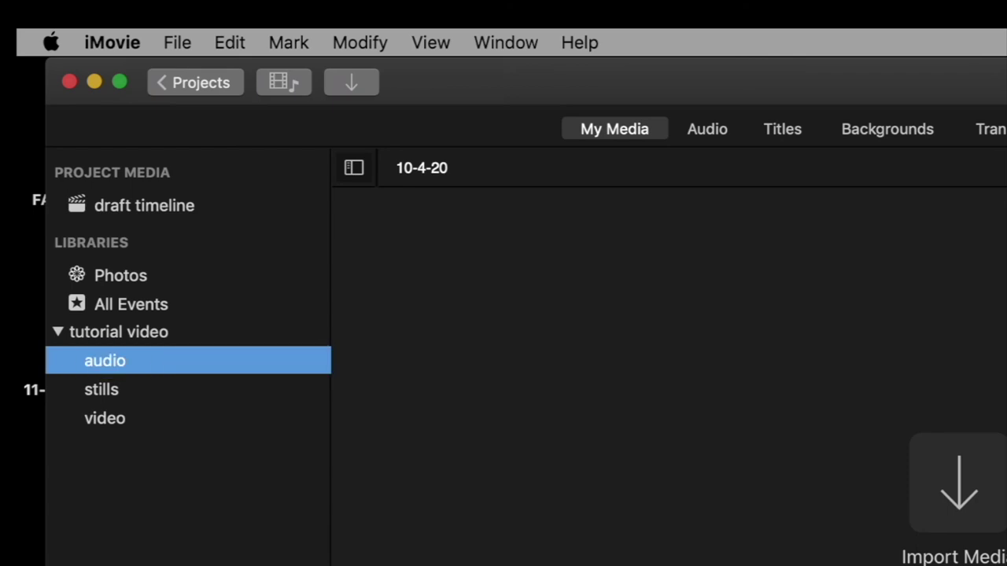
# Move both green audio clips from the draft timeline group of the tutorial video library into the audio event.
pyautogui.click(181, 332)
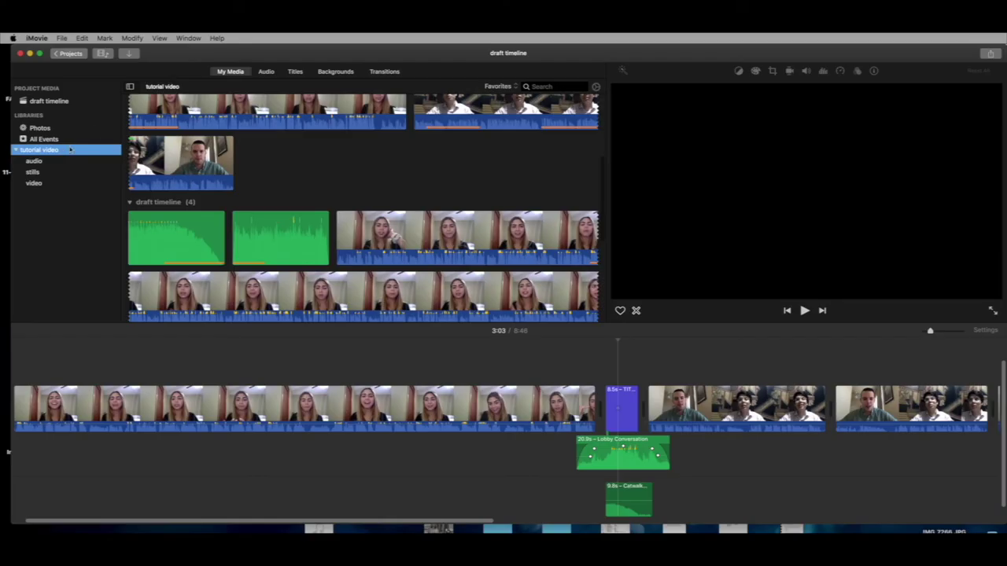
pyautogui.click(269, 230)
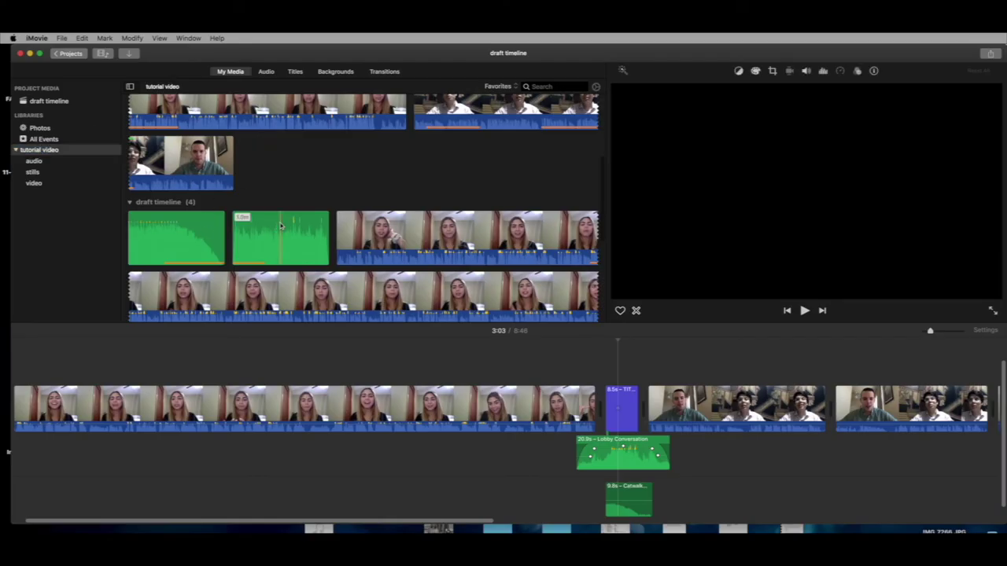
pyautogui.click(205, 229)
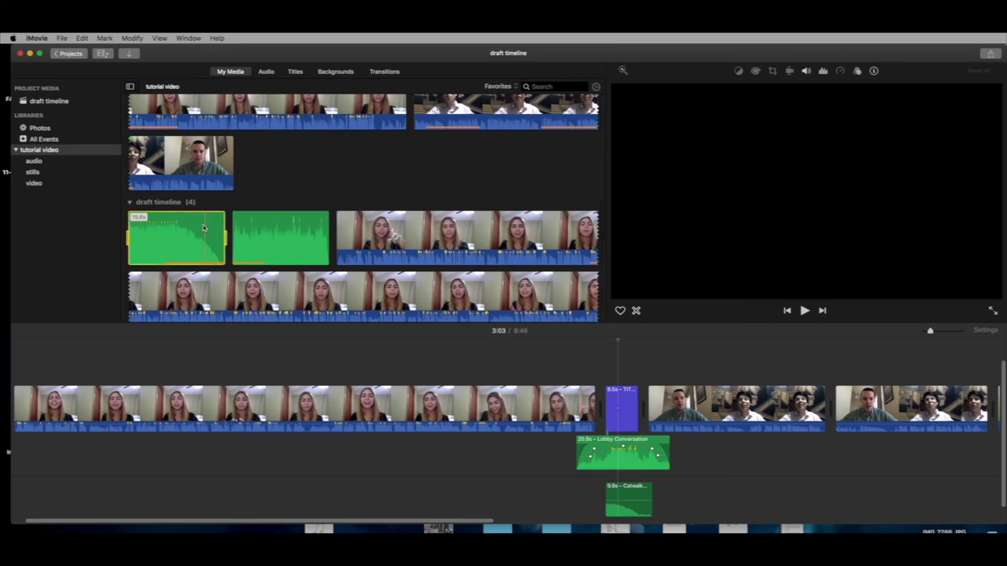
pyautogui.click(258, 220)
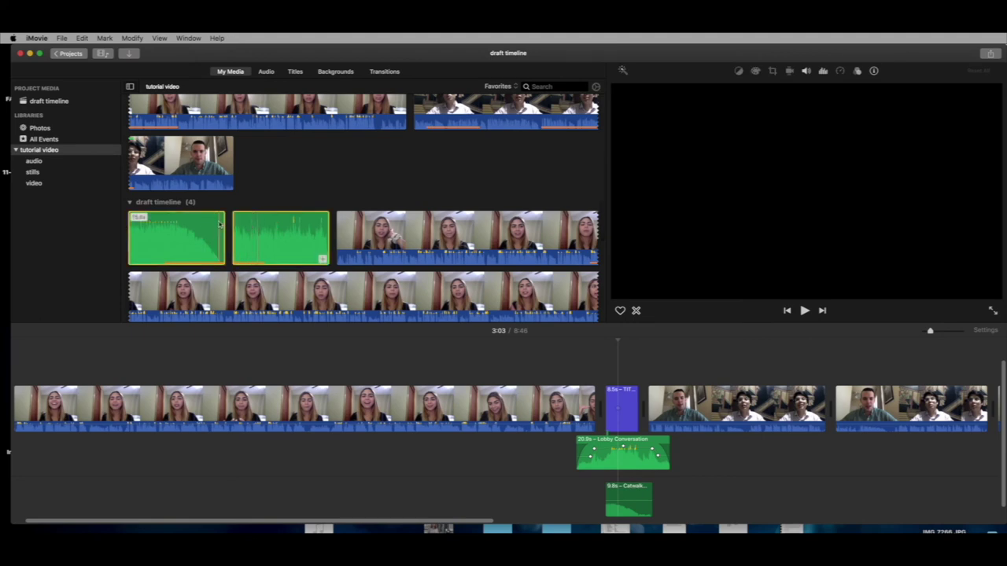
pyautogui.moveTo(137, 234); pyautogui.dragTo(42, 166)
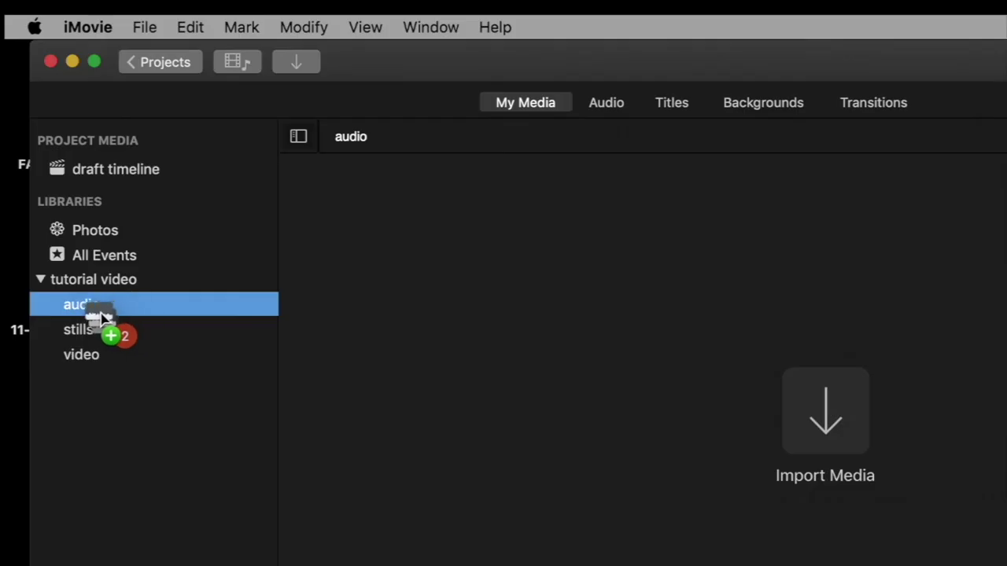
pyautogui.moveTo(102, 318); pyautogui.dragTo(97, 312)
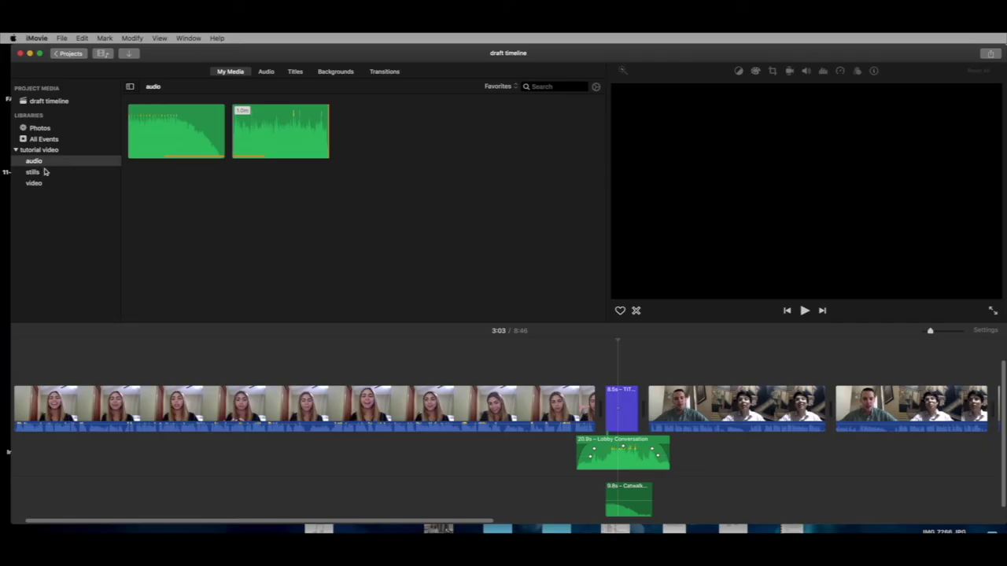
# Review the contents of the audio, stills and video events and of the whole tutorial video library.
pyautogui.click(45, 171)
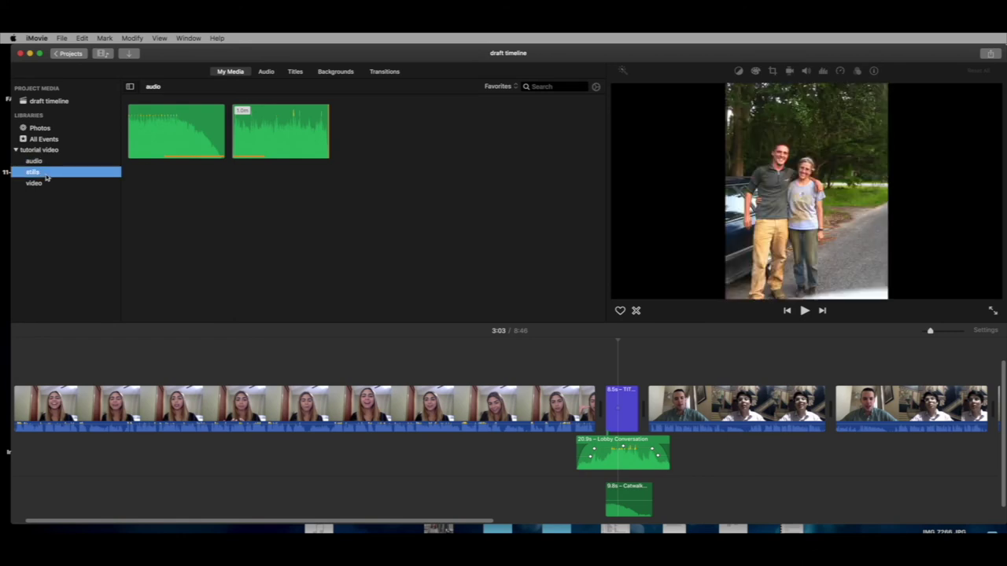
pyautogui.click(49, 162)
pyautogui.click(47, 172)
pyautogui.click(49, 183)
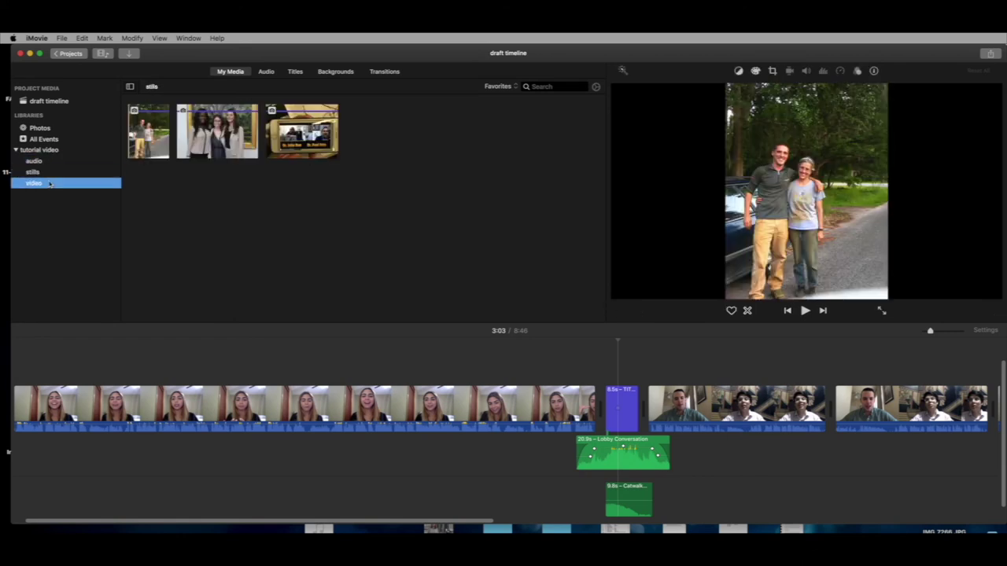
pyautogui.click(66, 151)
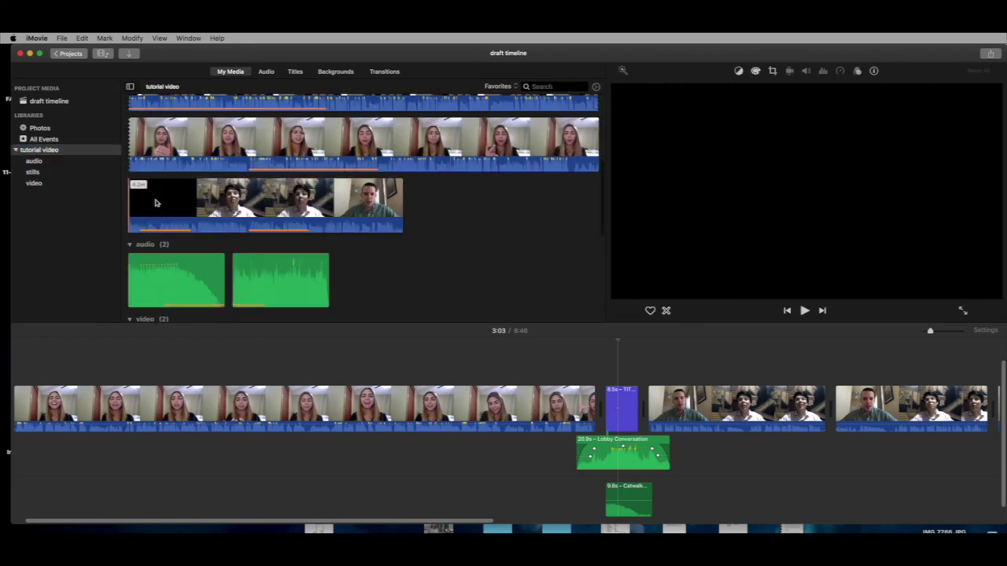
pyautogui.click(58, 182)
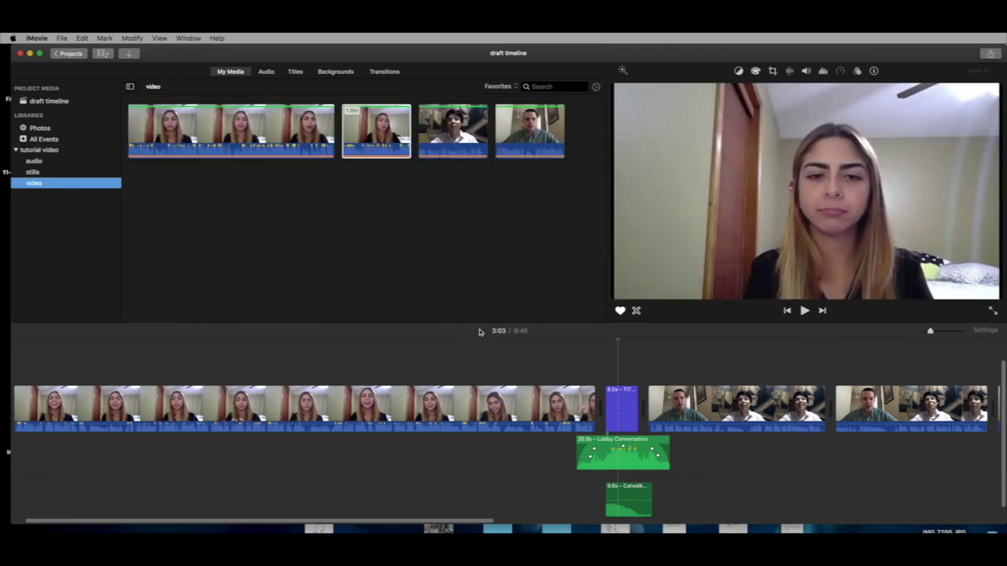
pyautogui.click(496, 471)
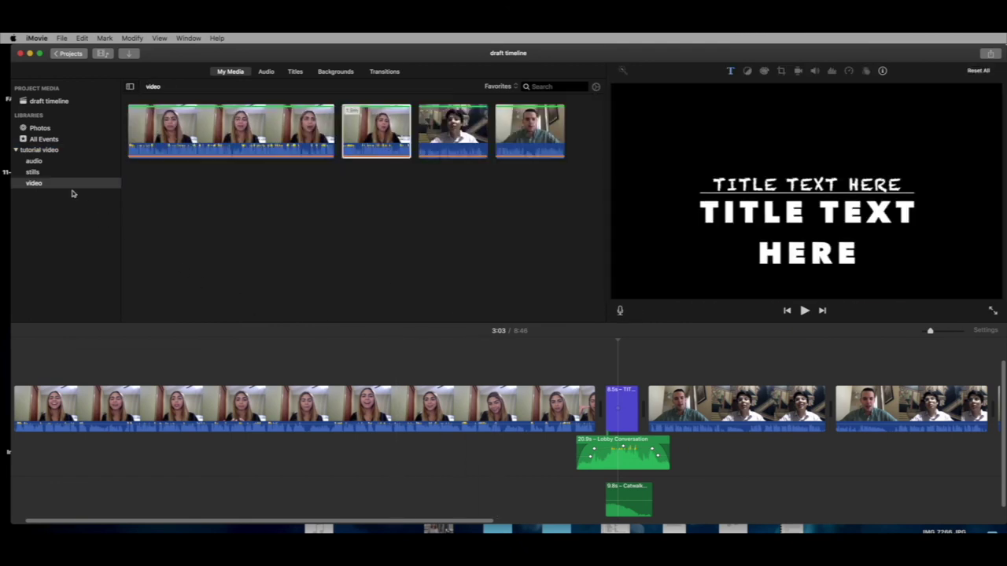
# Add the group photo of three women from the stills event as a cutaway above the woman's interview and place the playhead at 1:31, just before it.
pyautogui.click(51, 176)
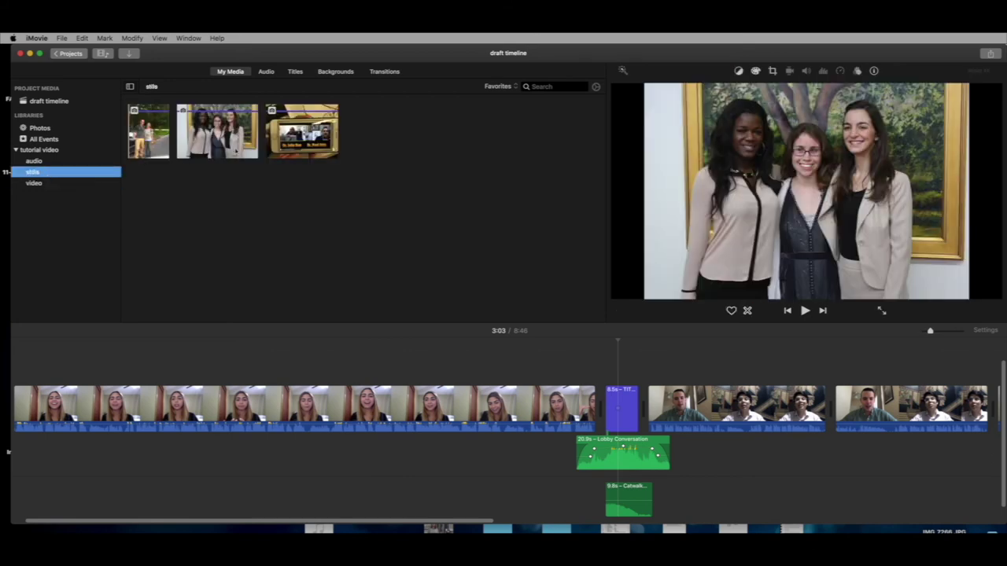
pyautogui.click(225, 201)
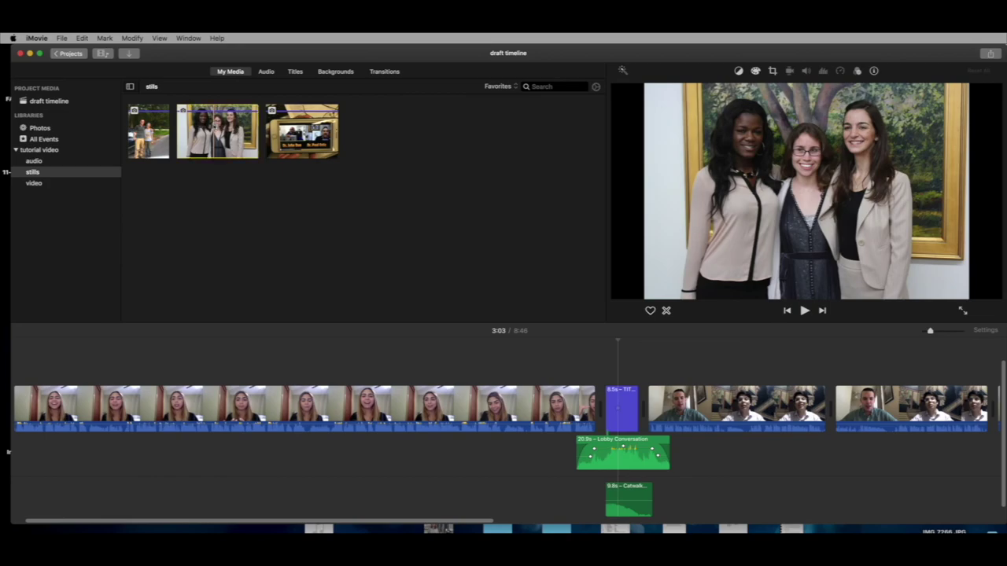
pyautogui.moveTo(212, 129); pyautogui.dragTo(271, 344)
pyautogui.moveTo(196, 233); pyautogui.dragTo(317, 270)
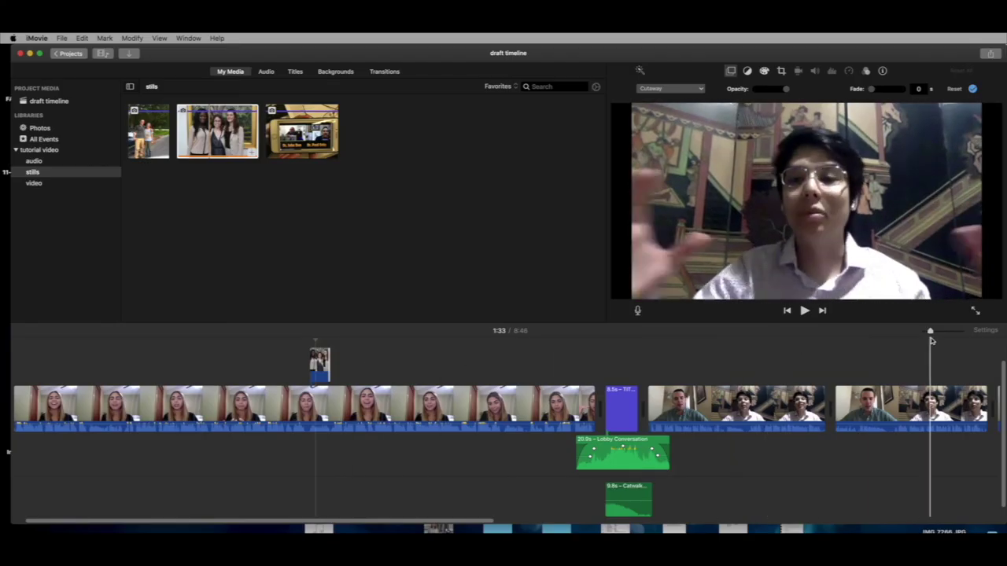
pyautogui.moveTo(932, 332); pyautogui.dragTo(943, 333)
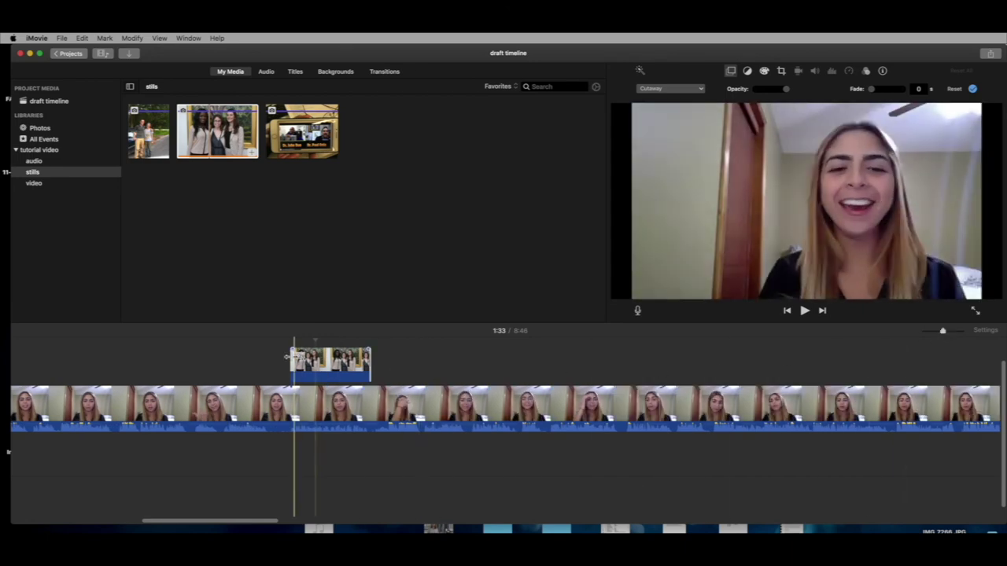
pyautogui.click(279, 358)
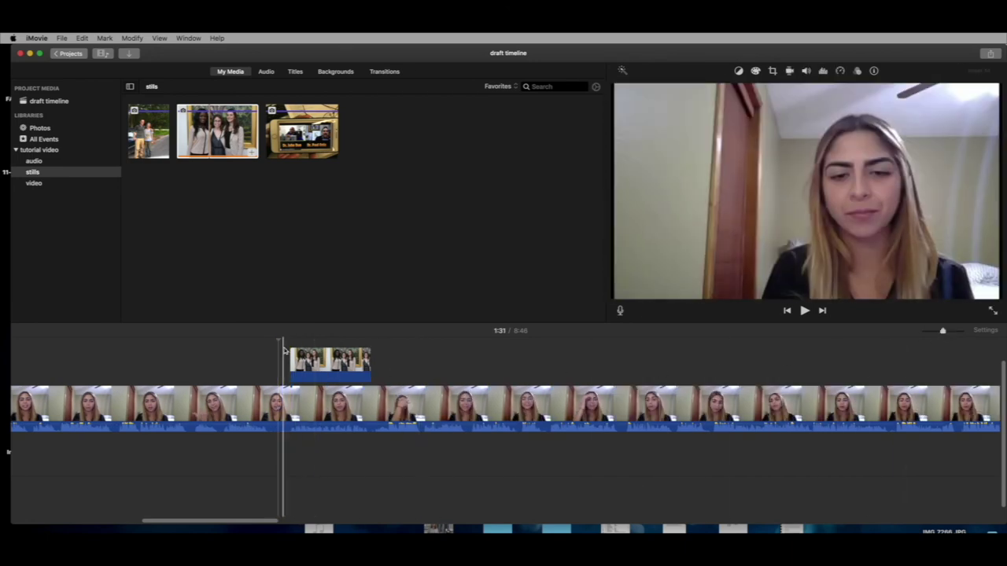
# Play the timeline from just before the group photo cutaway to check how it covers the woman's interview.
pyautogui.press('space')
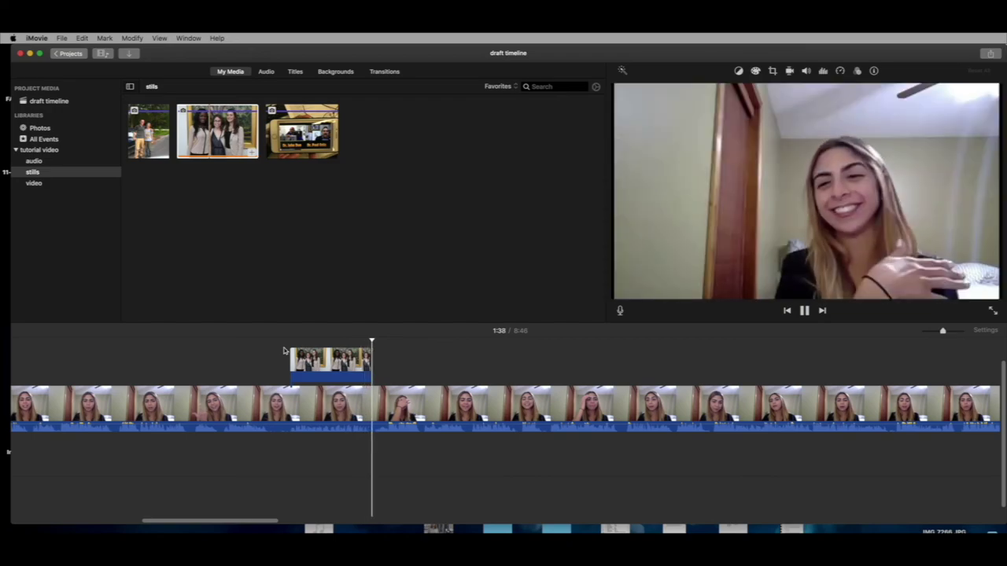
pyautogui.press('space')
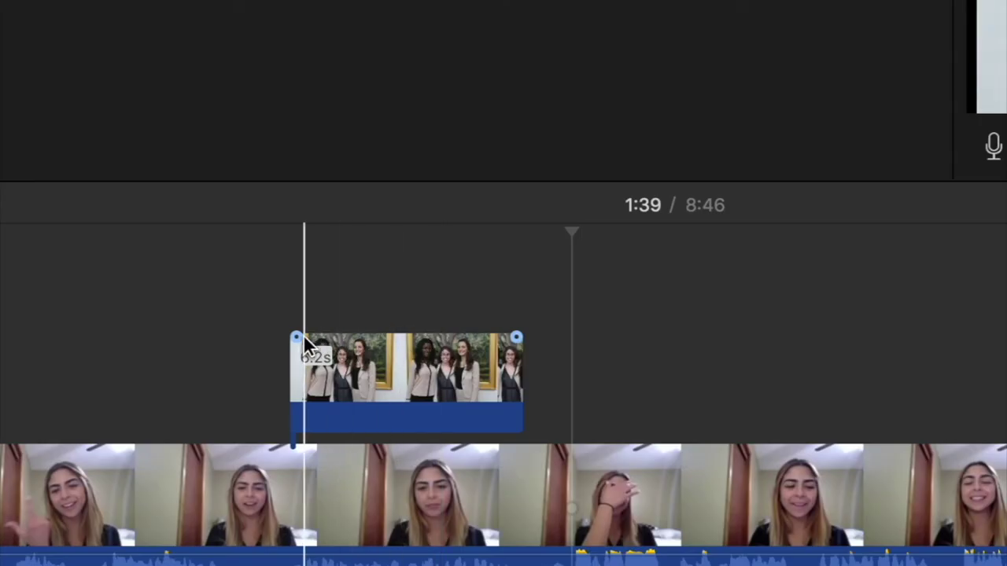
pyautogui.moveTo(293, 349); pyautogui.dragTo(291, 339)
pyautogui.click(276, 338)
pyautogui.press('space')
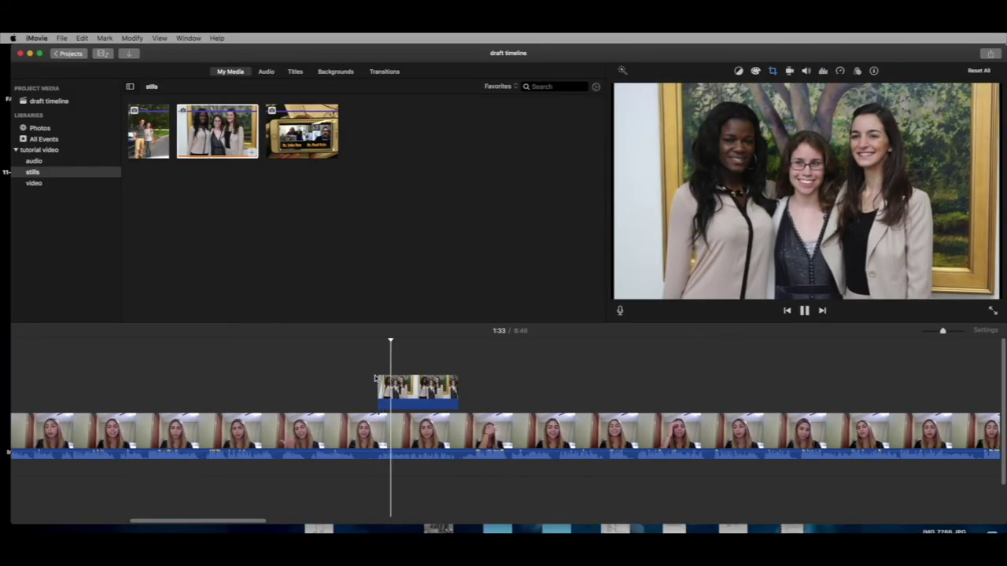
pyautogui.press('space')
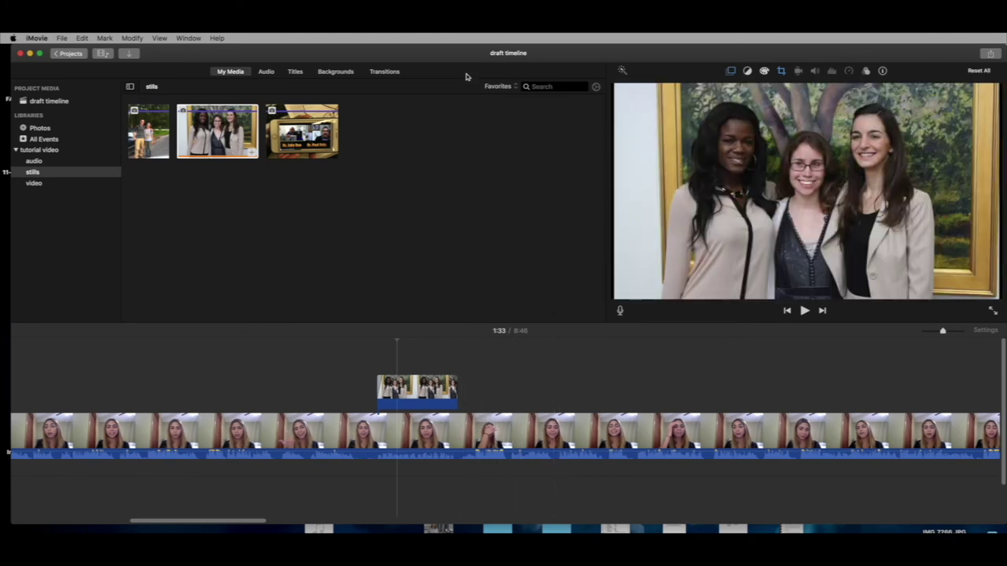
# Place the green title graphic with the blue circle from the Word document above the woman's interview at about 1:45, after the group photo.
pyautogui.moveTo(473, 59); pyautogui.dragTo(478, 62)
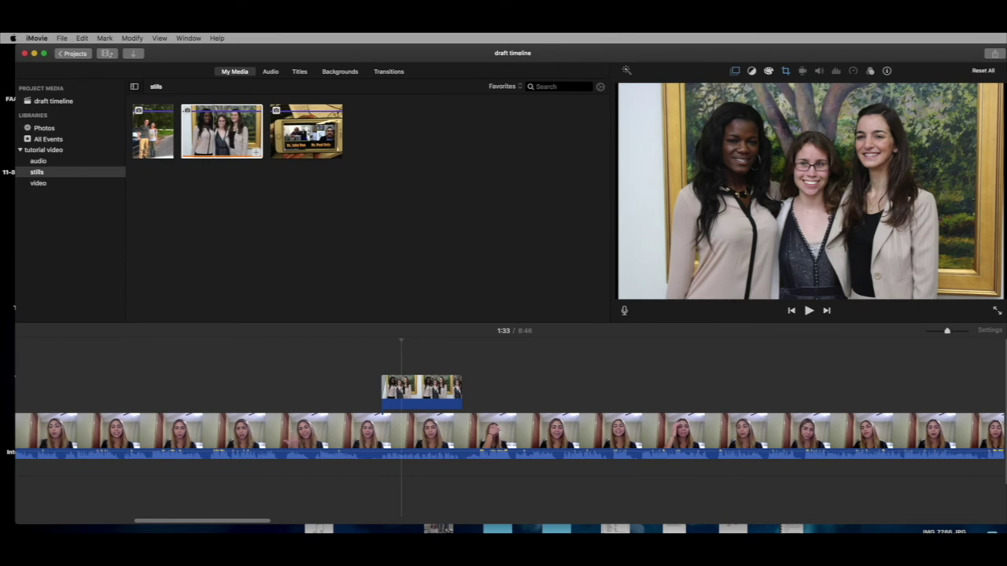
pyautogui.press('ctrl+super+f')
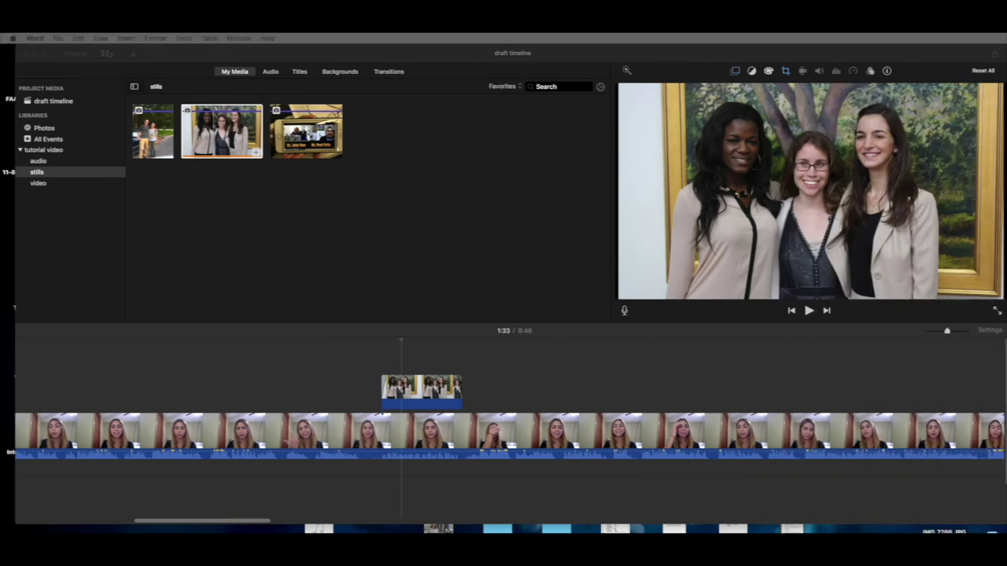
pyautogui.moveTo(1006, 366); pyautogui.dragTo(553, 378)
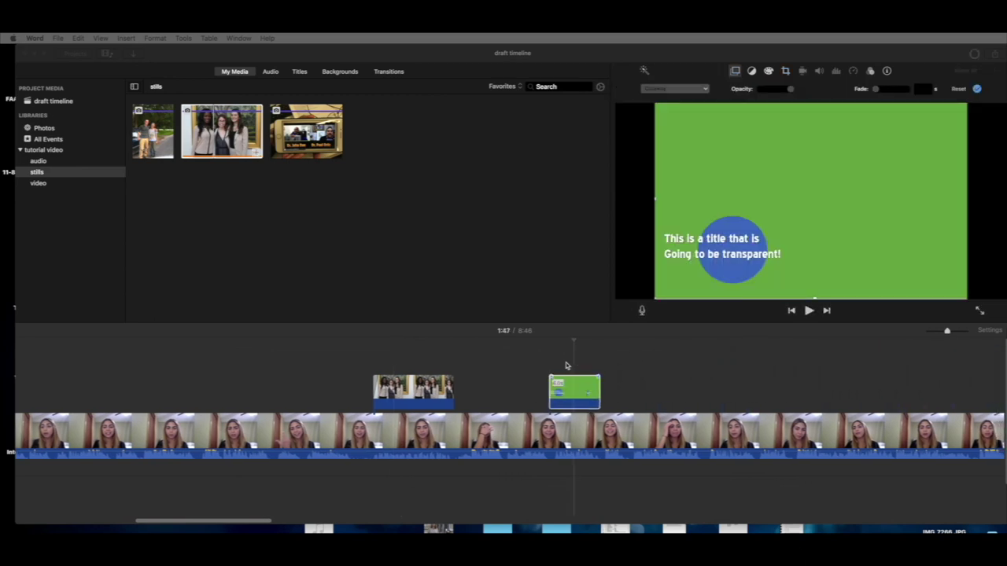
# Set the green title clip's overlay to Green/Blue Screen and apply it.
pyautogui.click(585, 388)
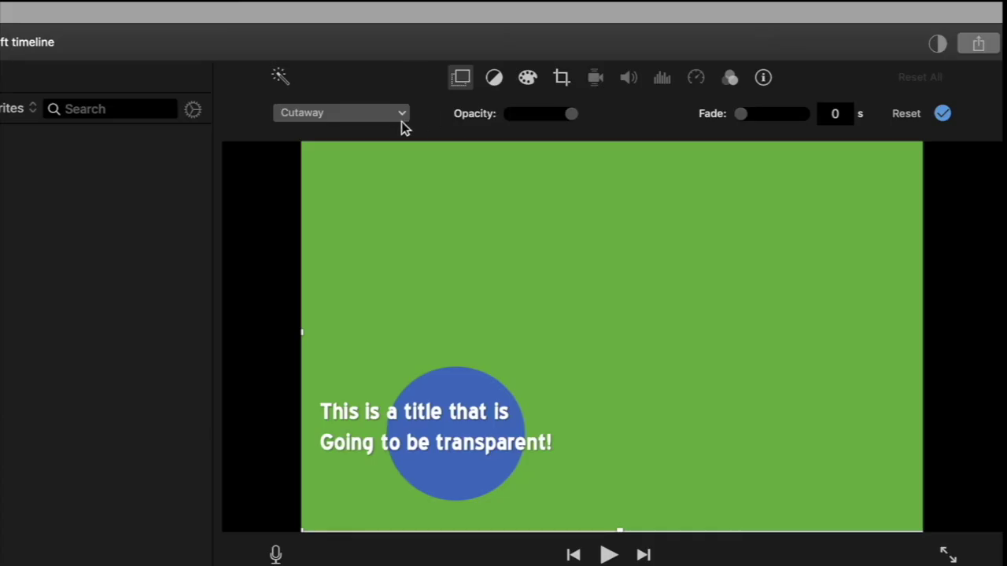
pyautogui.click(705, 91)
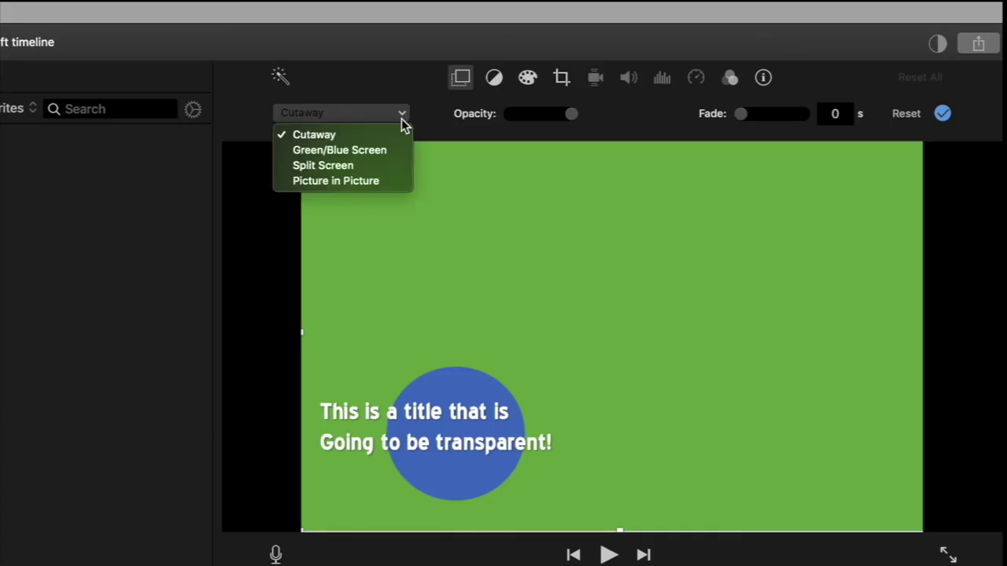
pyautogui.click(369, 150)
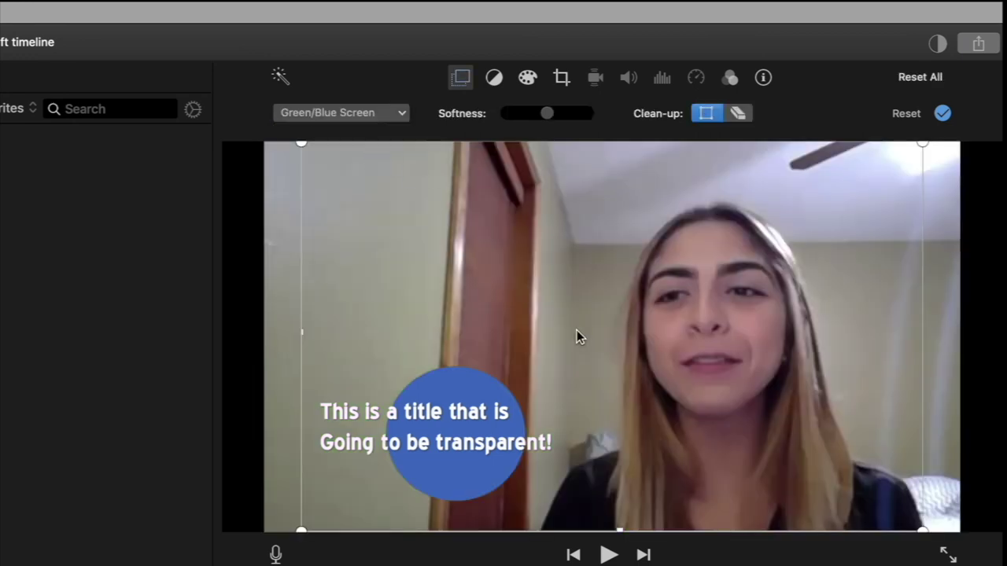
pyautogui.click(941, 114)
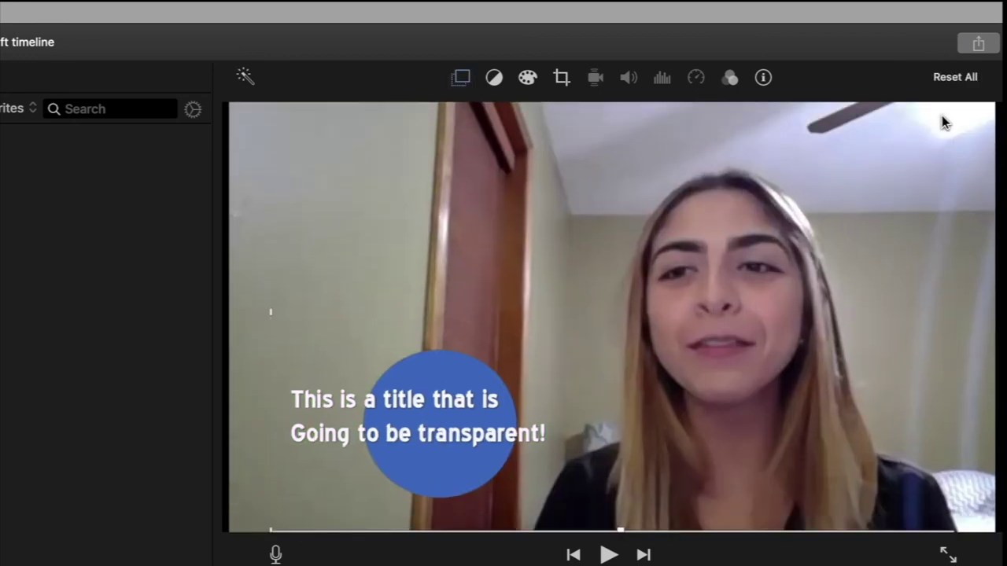
# Play the timeline from 1:45 across the keyed title clip to check it over the interview.
pyautogui.click(546, 379)
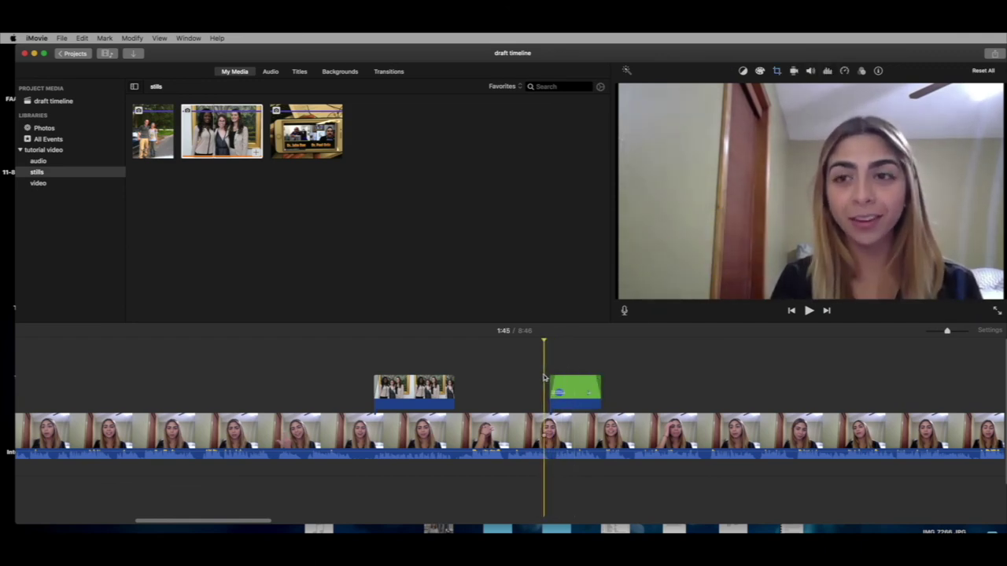
pyautogui.press('space')
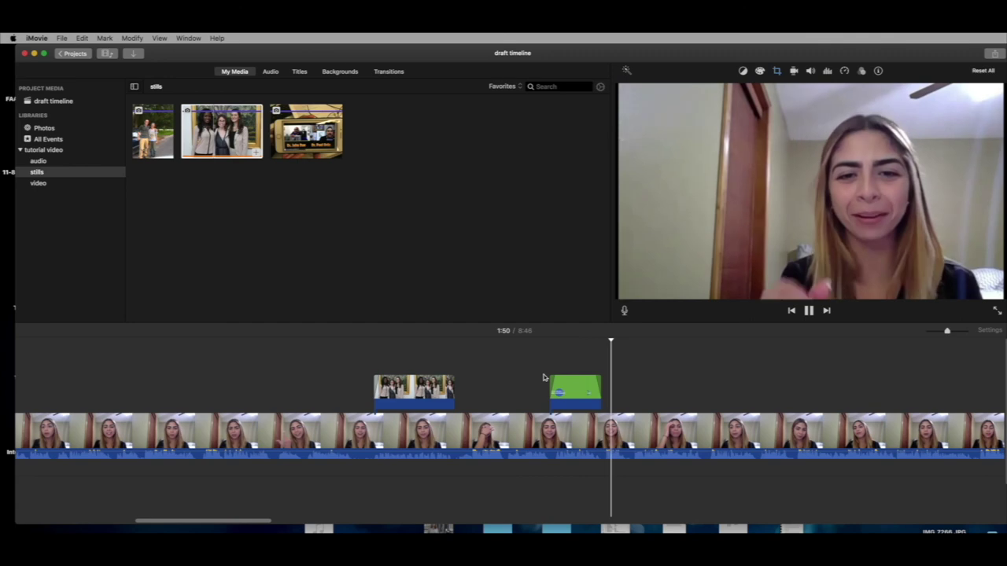
pyautogui.press('space')
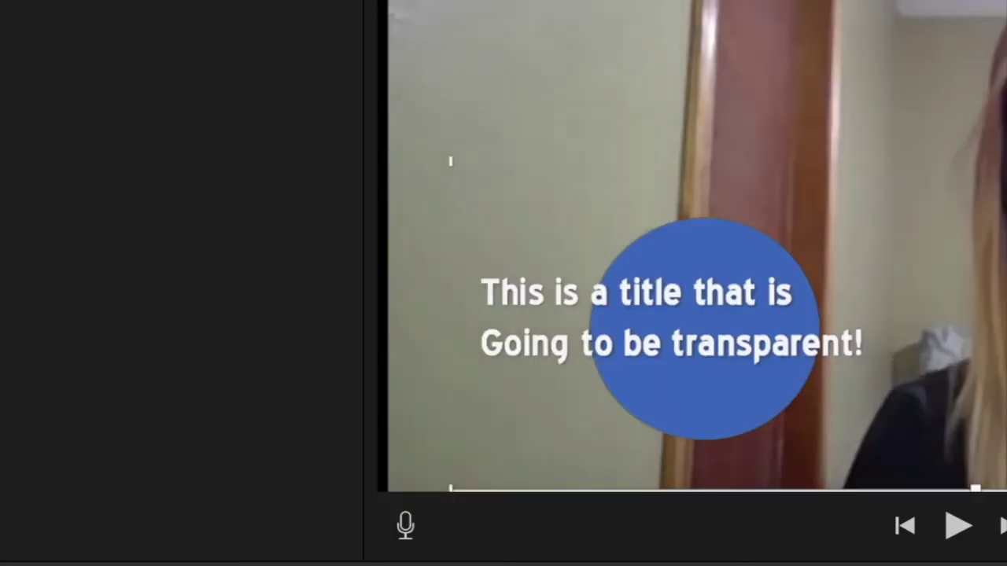
pyautogui.press('space')
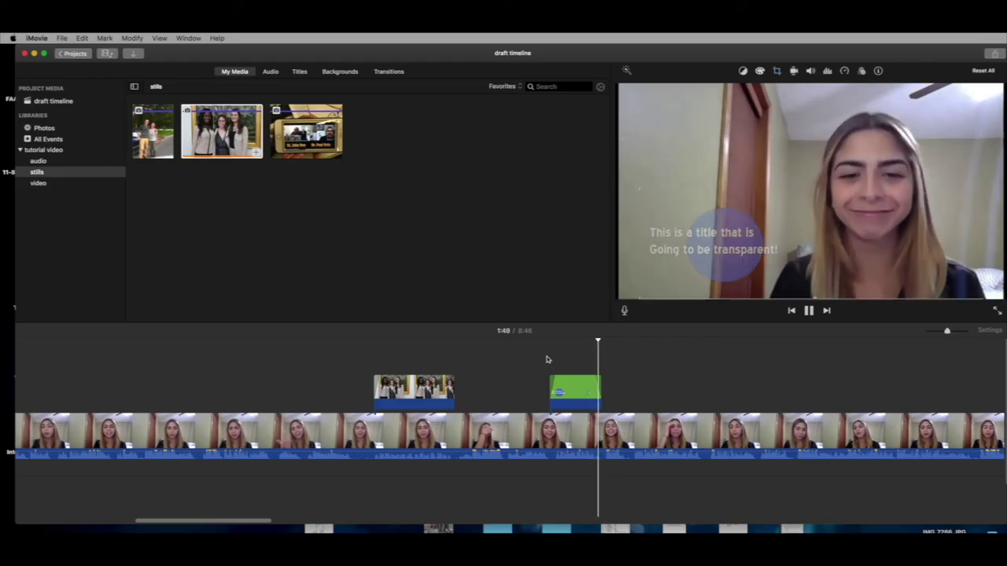
pyautogui.press('space')
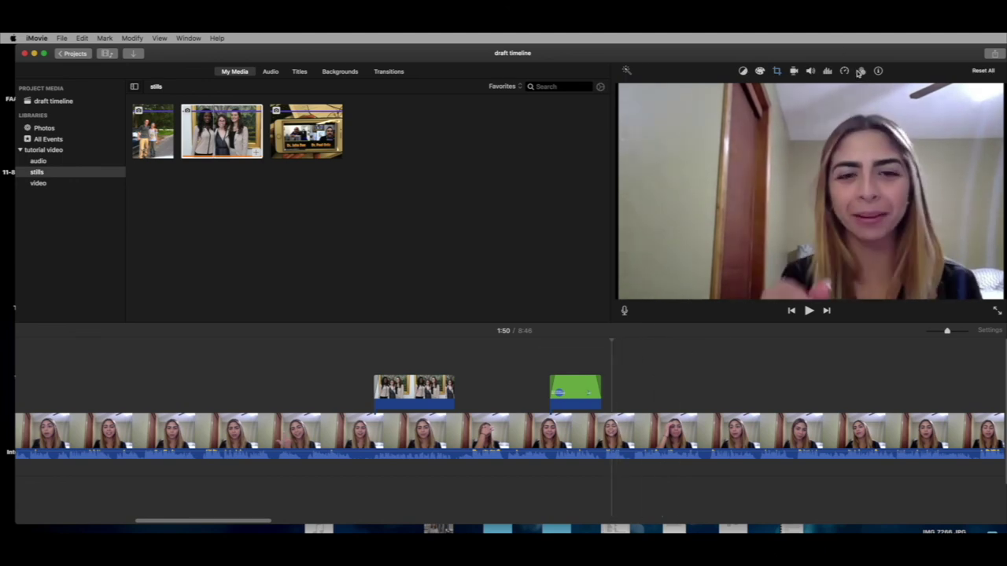
# Review the available clip filters for the woman's interview clip and leave the filter at None.
pyautogui.click(860, 71)
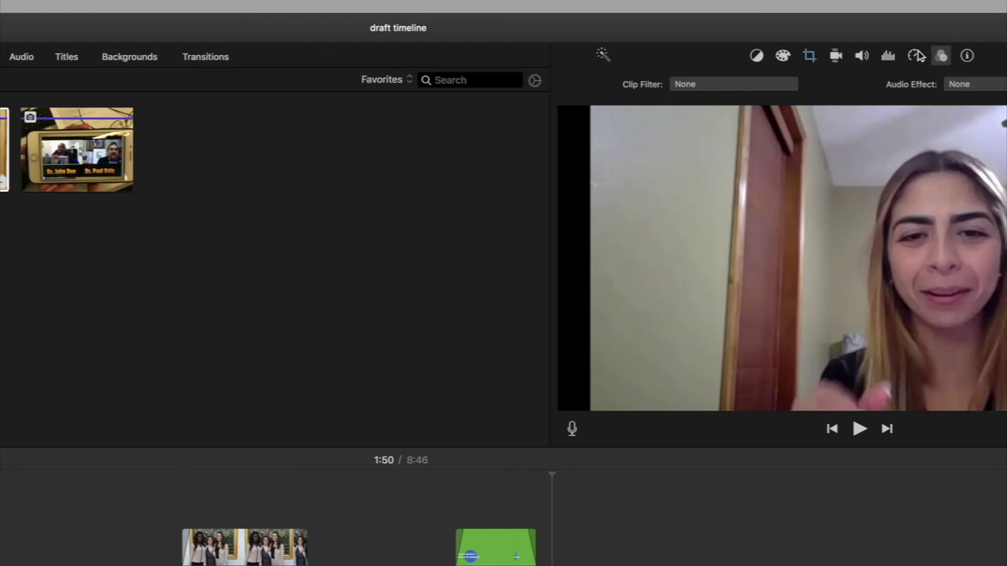
pyautogui.click(940, 56)
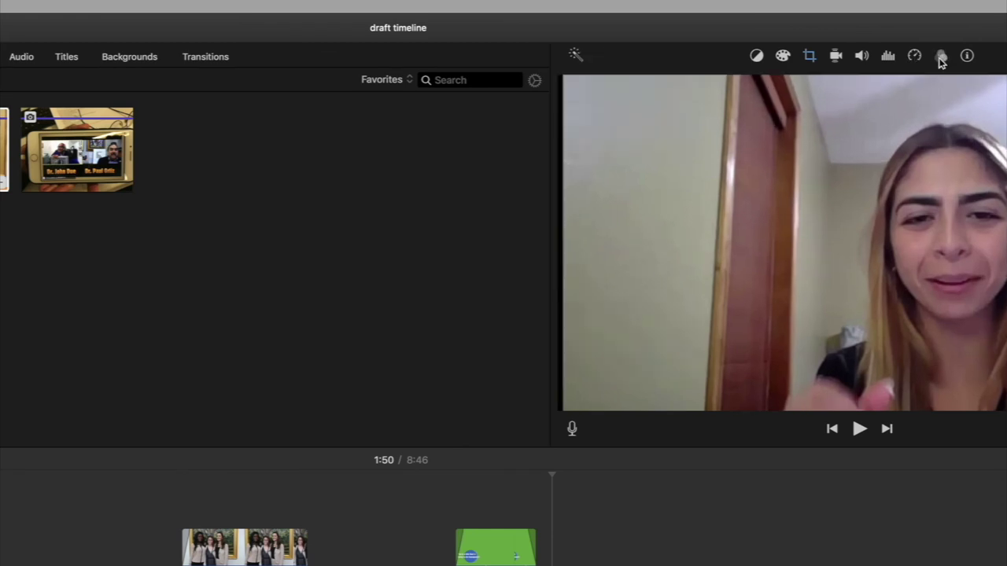
pyautogui.click(941, 55)
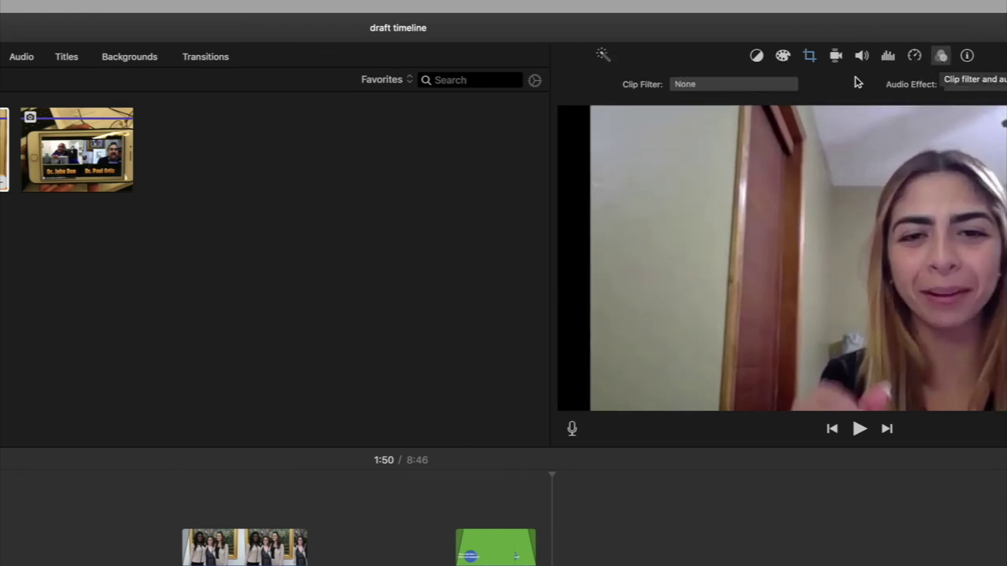
pyautogui.click(760, 86)
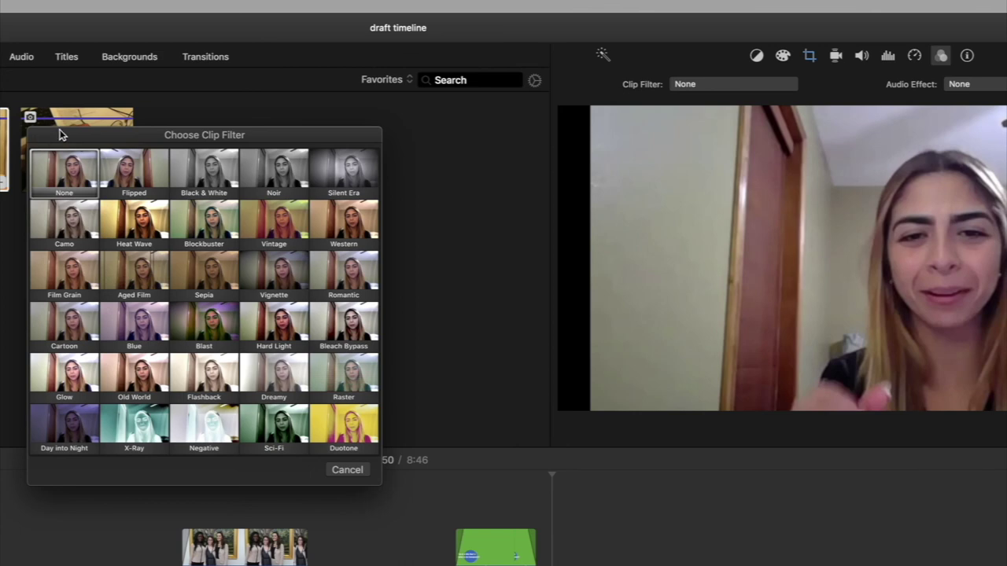
pyautogui.click(361, 471)
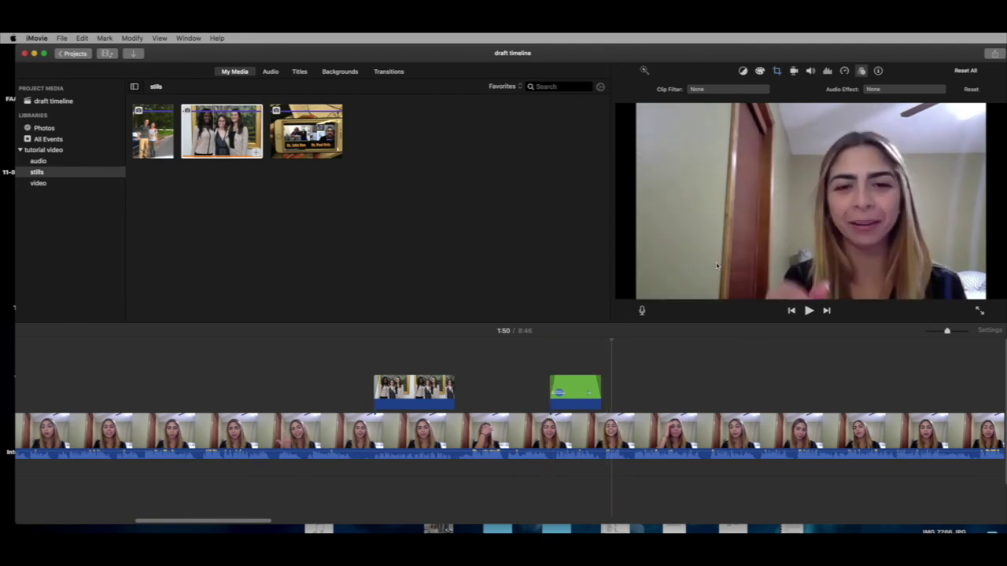
# Bring the Word document with the green title artwork into view, move it away again and return to the interview in the iMovie timeline.
pyautogui.hscroll(5, 586, 389)
pyautogui.hscroll(10, 586, 390)
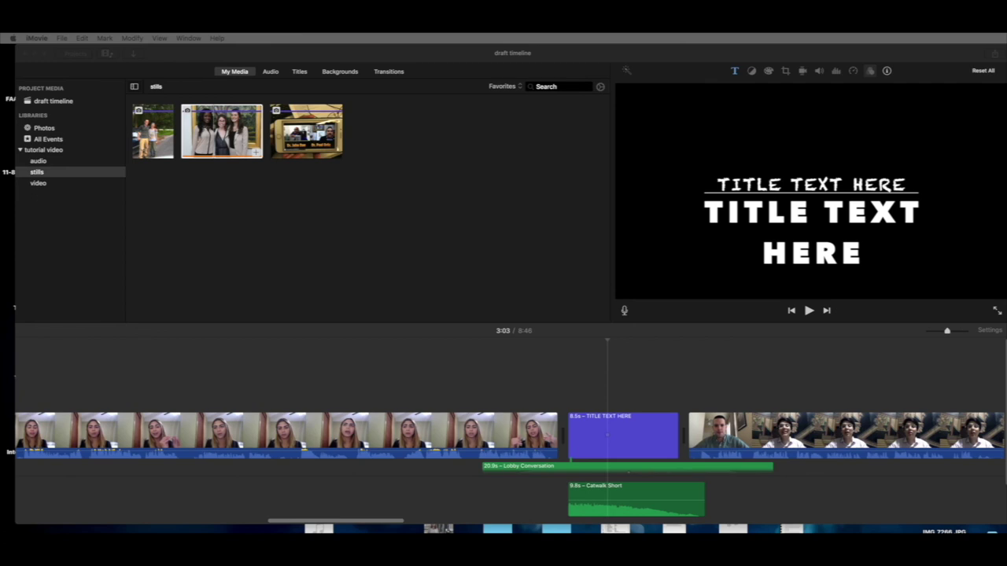
pyautogui.moveTo(1002, 139); pyautogui.dragTo(740, 65)
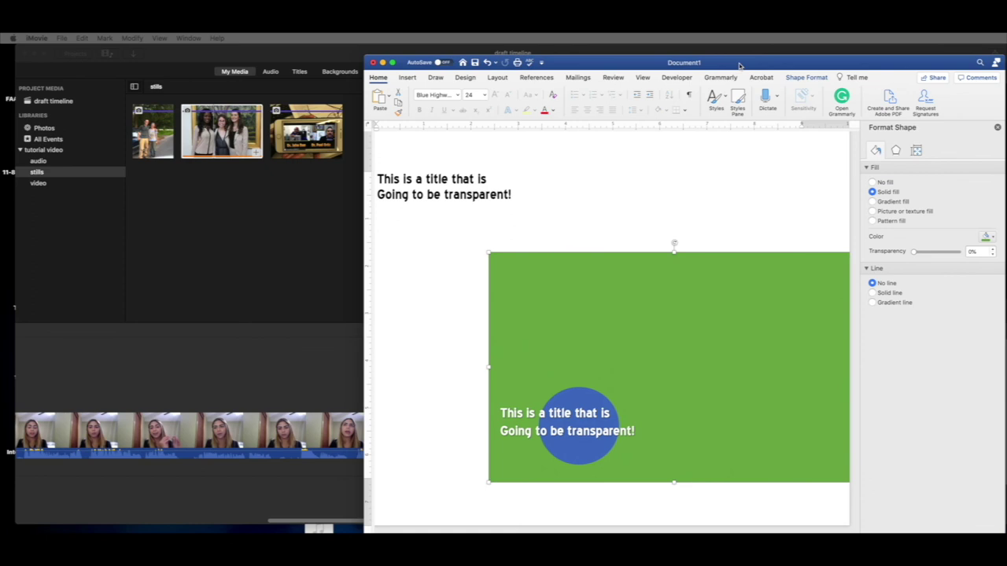
pyautogui.moveTo(740, 66)
pyautogui.mouseDown()
pyautogui.moveTo(749, 68)
pyautogui.moveTo(726, 66)
pyautogui.mouseUp()
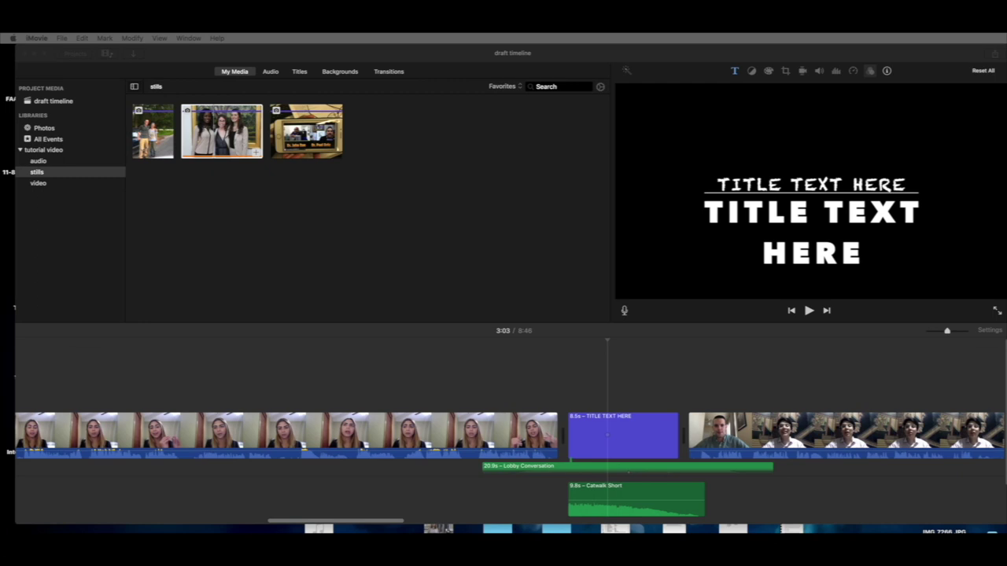
pyautogui.click(502, 387)
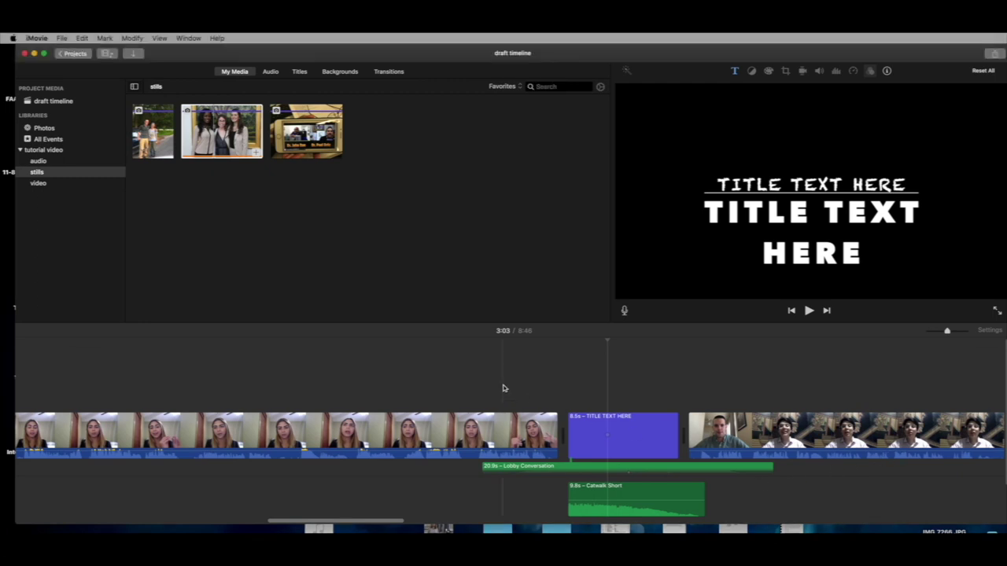
pyautogui.hscroll(-10, 471, 386)
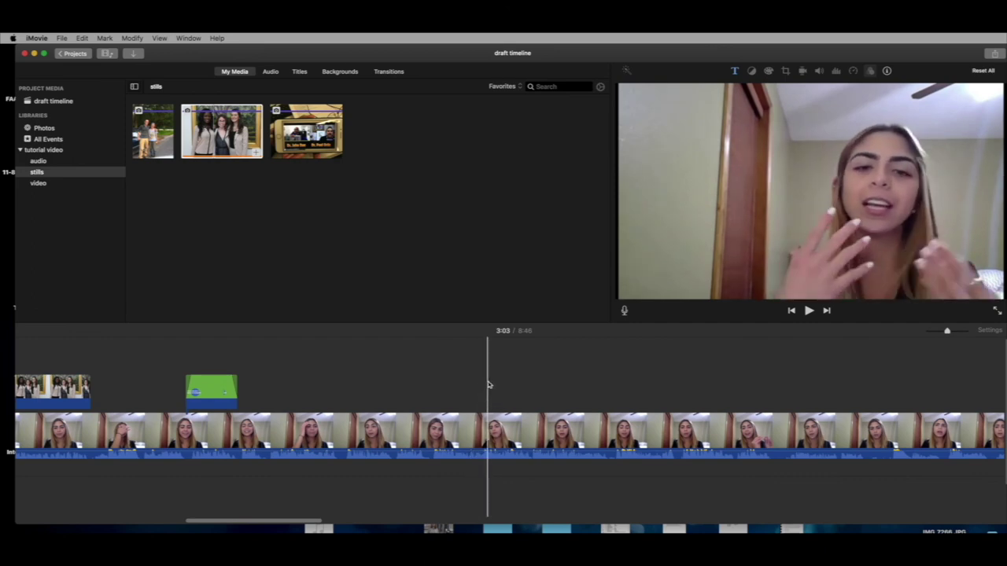
# Search the titles for "lower" and add the Lower title above the woman's interview at about 2:11, keeping its default text.
pyautogui.click(299, 72)
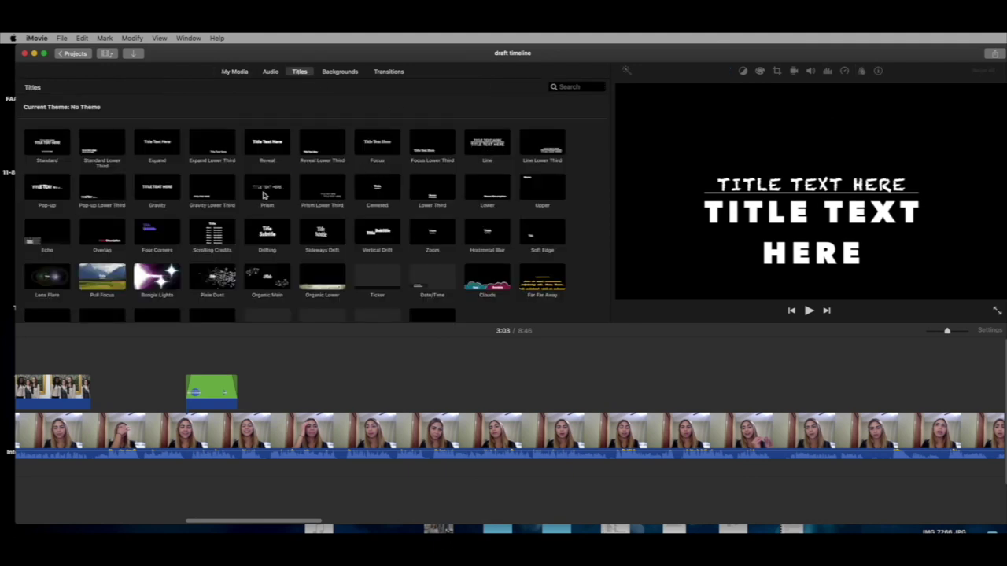
pyautogui.click(443, 195)
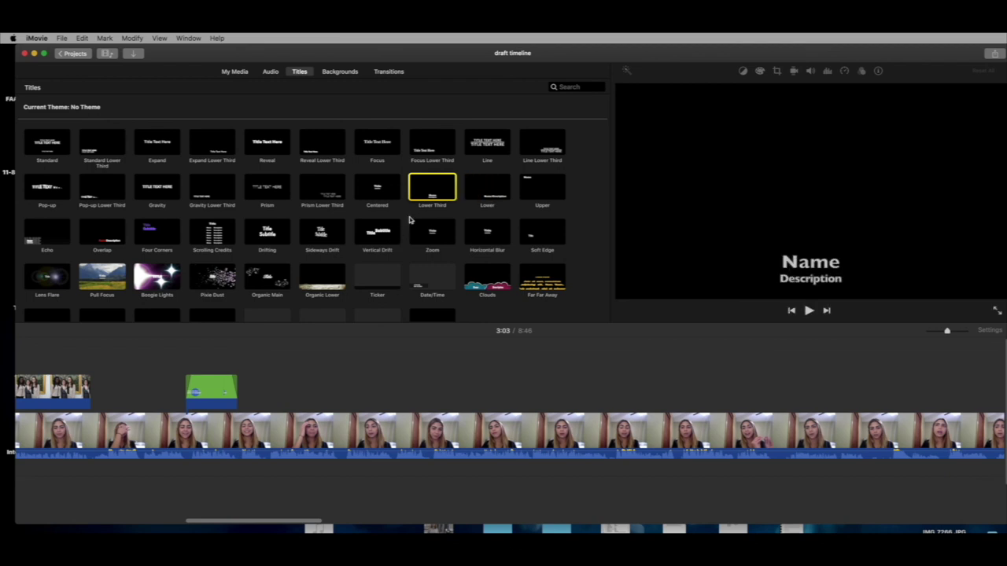
pyautogui.click(585, 88)
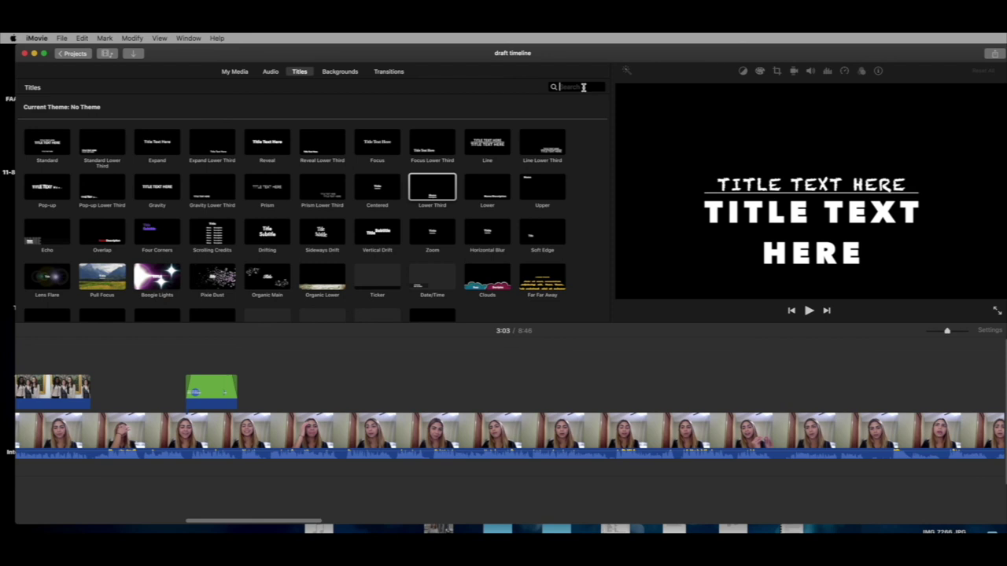
pyautogui.write('lower')
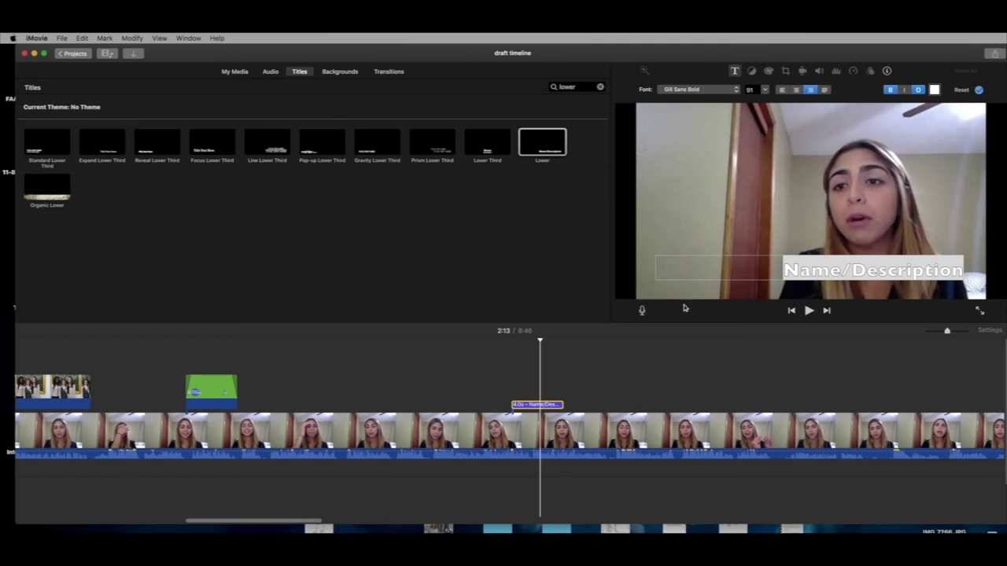
pyautogui.moveTo(540, 340); pyautogui.dragTo(531, 340)
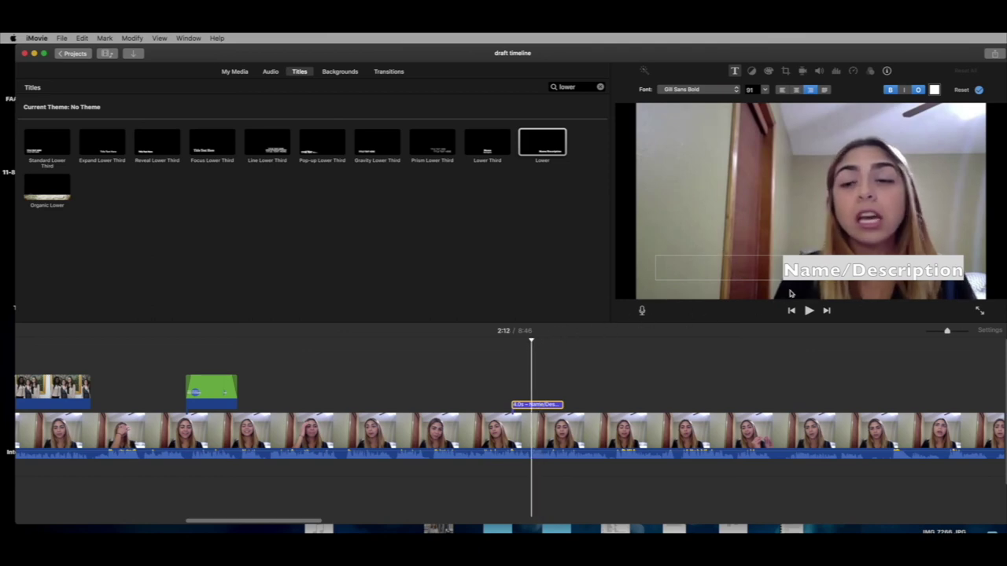
pyautogui.click(979, 90)
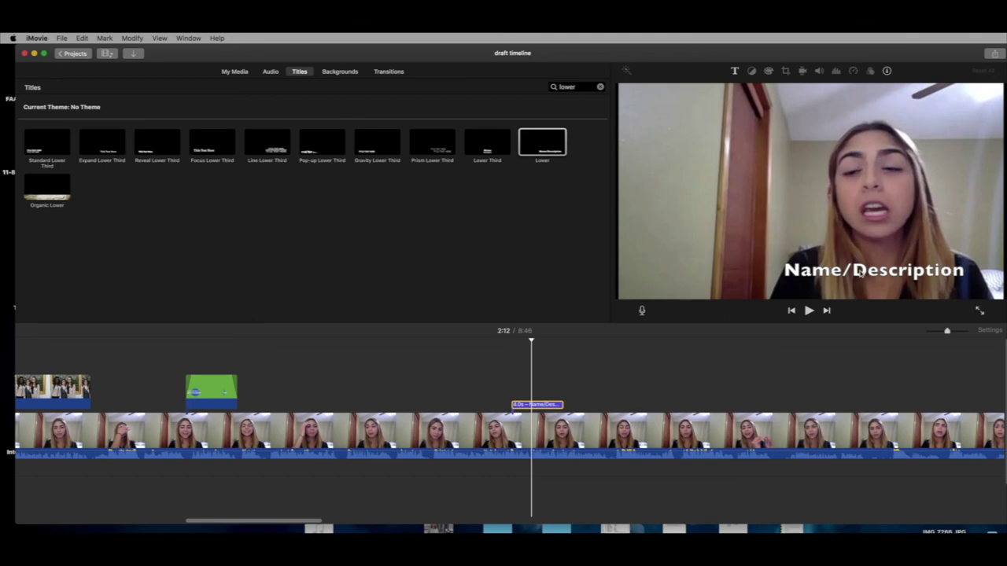
# Check the Lower title over the interview at 2:13 and return to the media of the stills event.
pyautogui.click(712, 354)
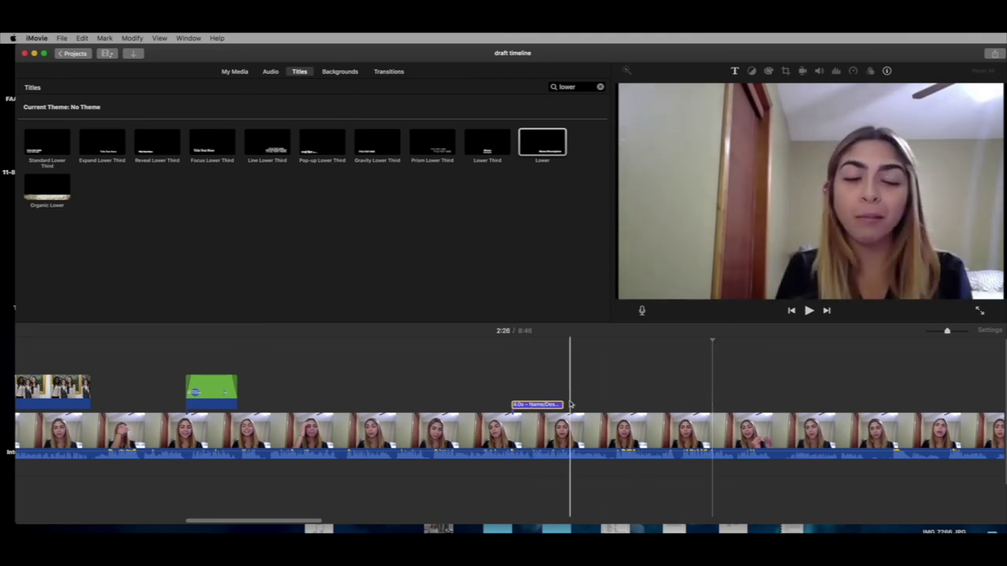
pyautogui.click(544, 395)
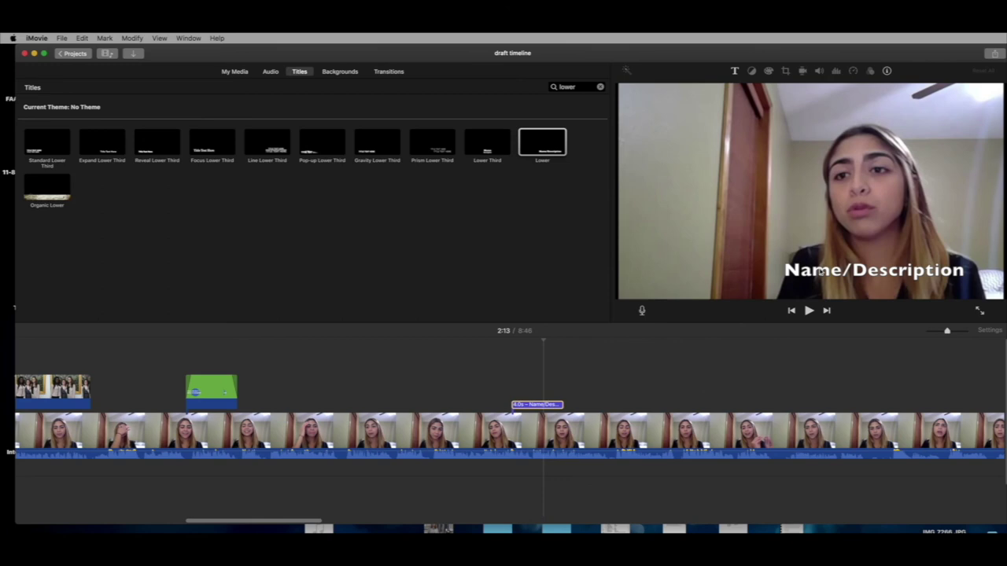
pyautogui.click(537, 357)
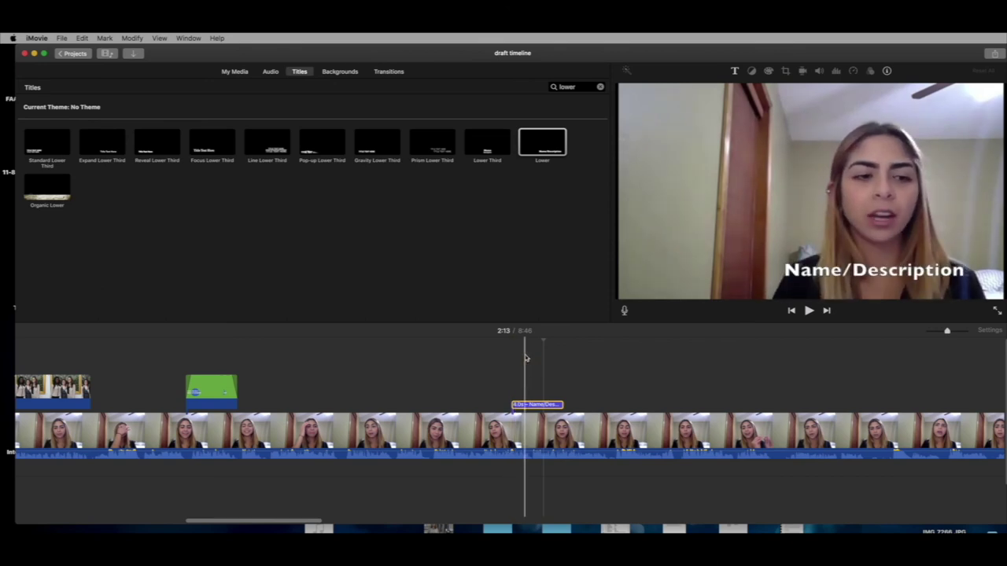
pyautogui.hscroll(1, 525, 358)
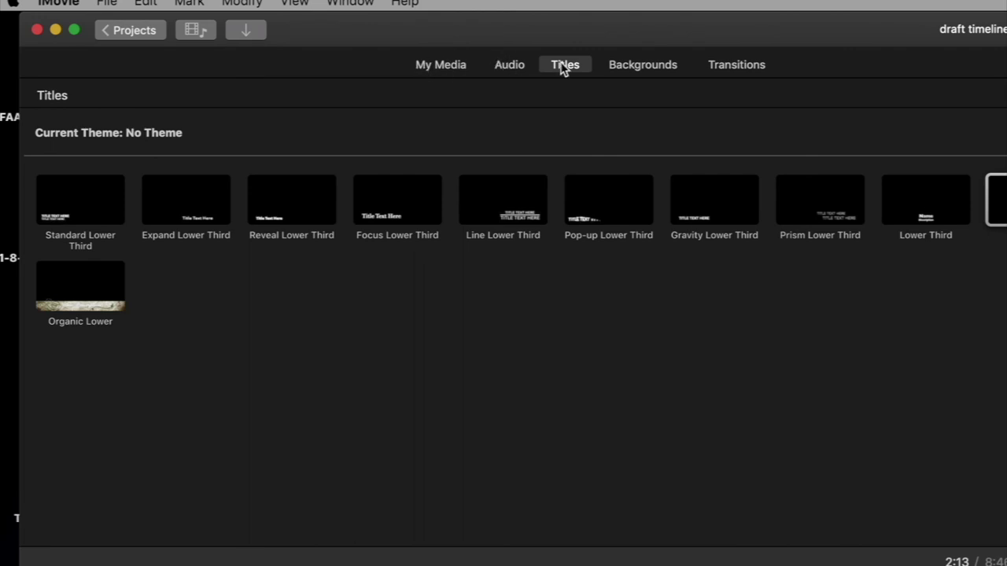
pyautogui.click(455, 69)
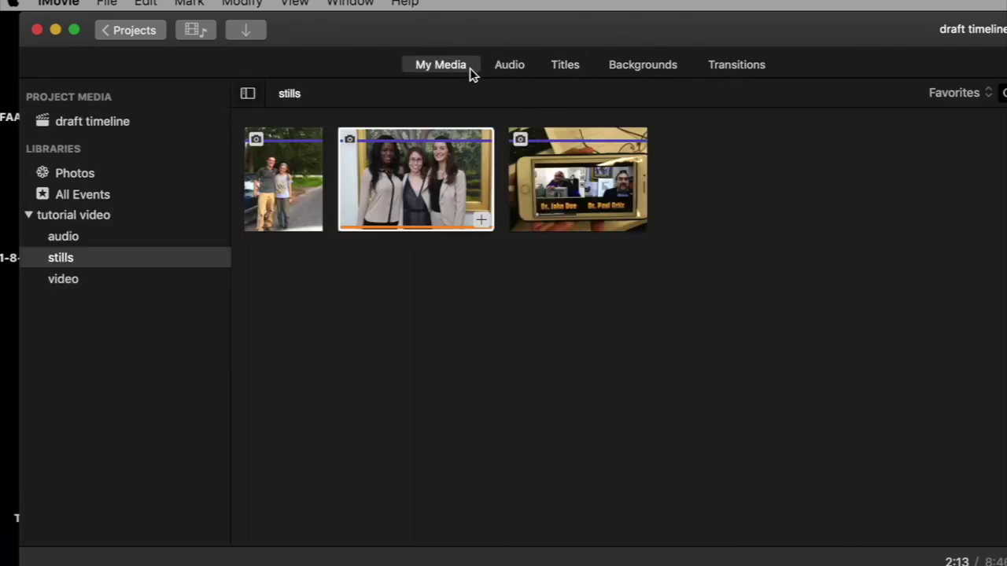